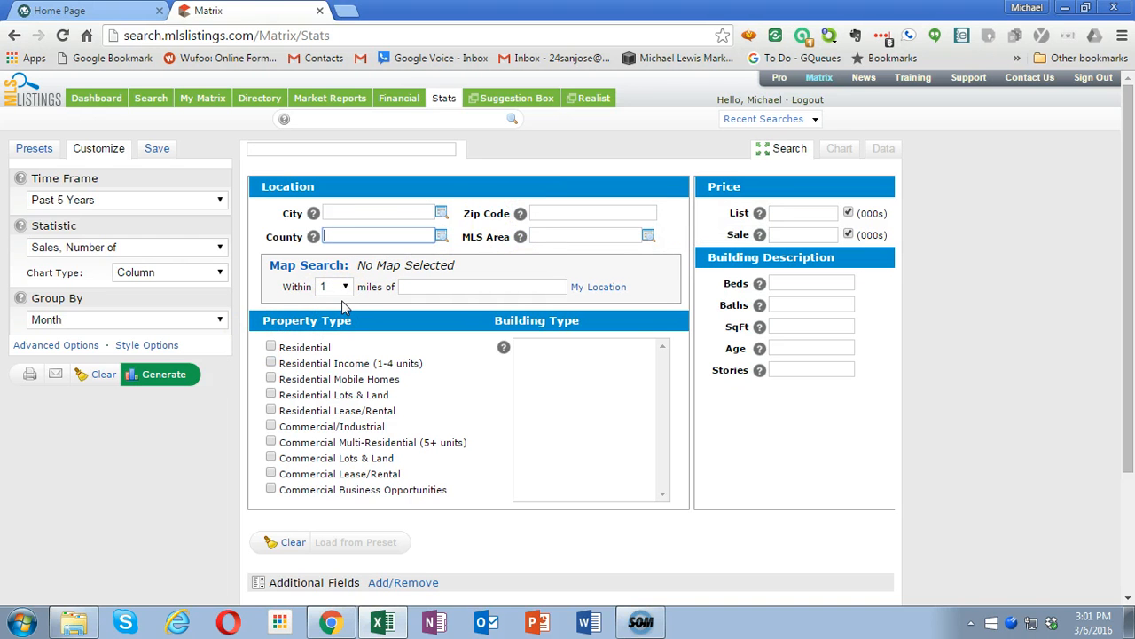
# - Generate the sales statistics for MLS area 12, limited to Residential properties of the Single Family Home building type
pyautogui.click(536, 233)
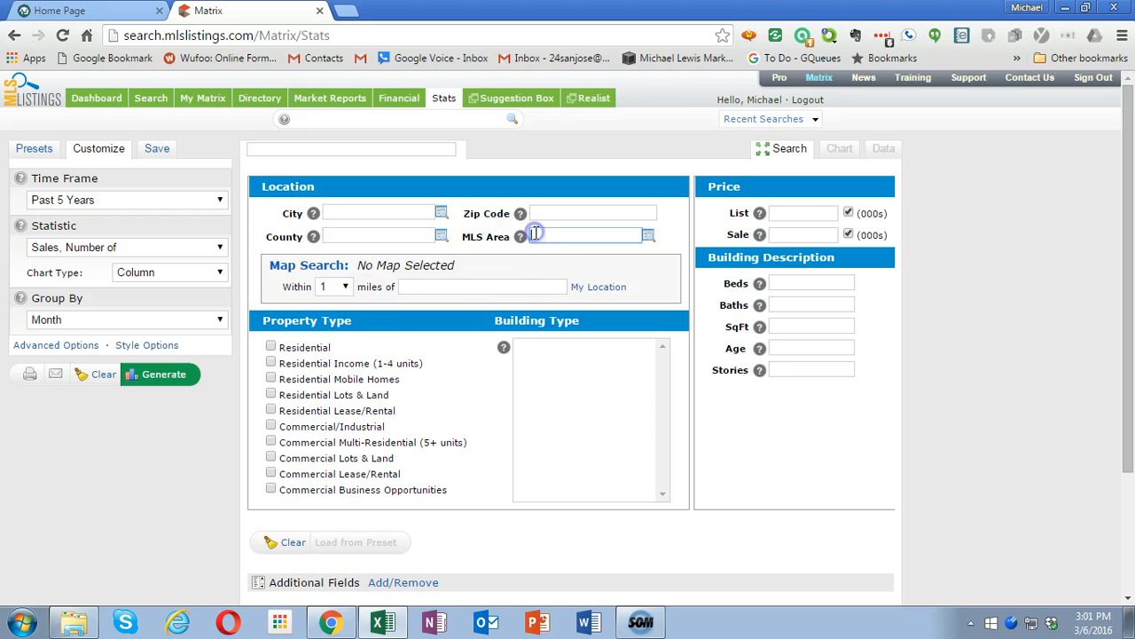
pyautogui.write('1')
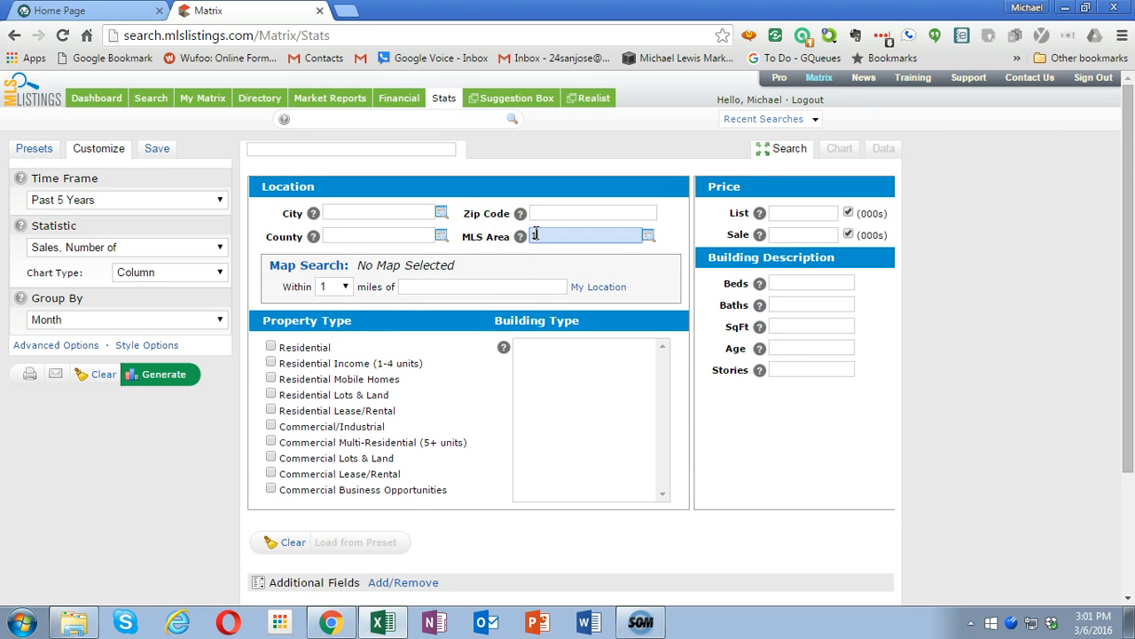
pyautogui.write('2')
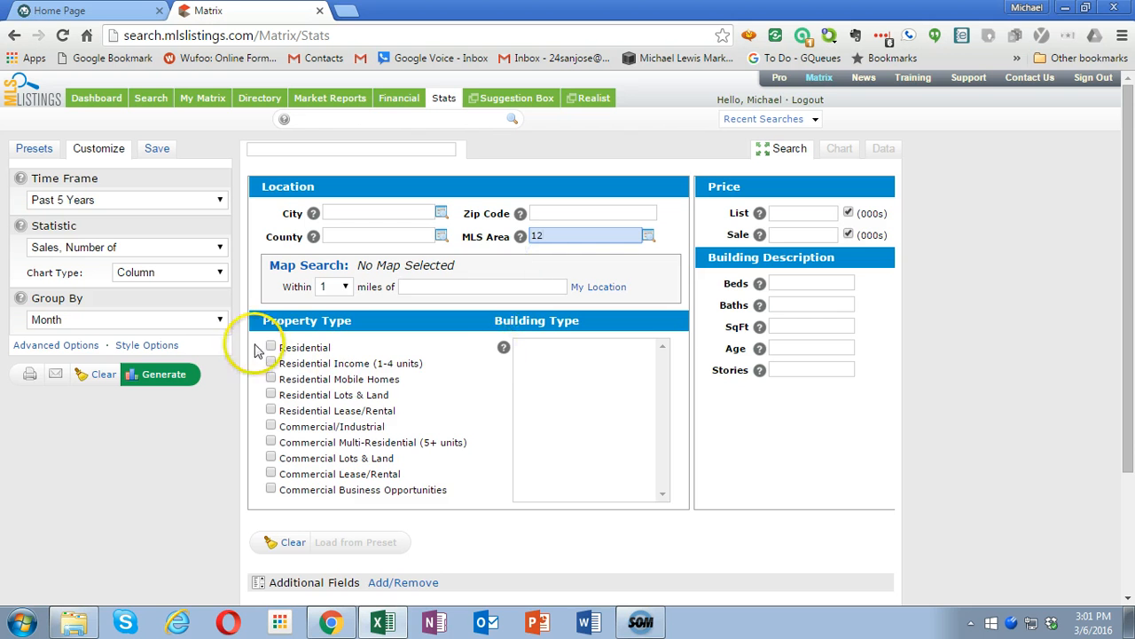
pyautogui.click(271, 347)
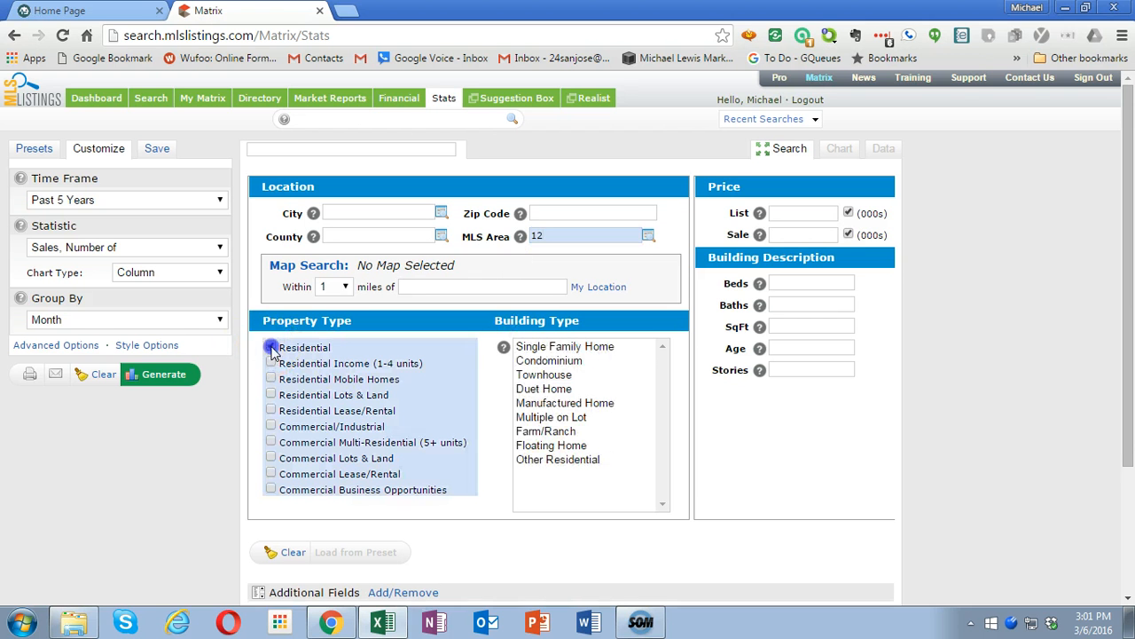
pyautogui.click(538, 350)
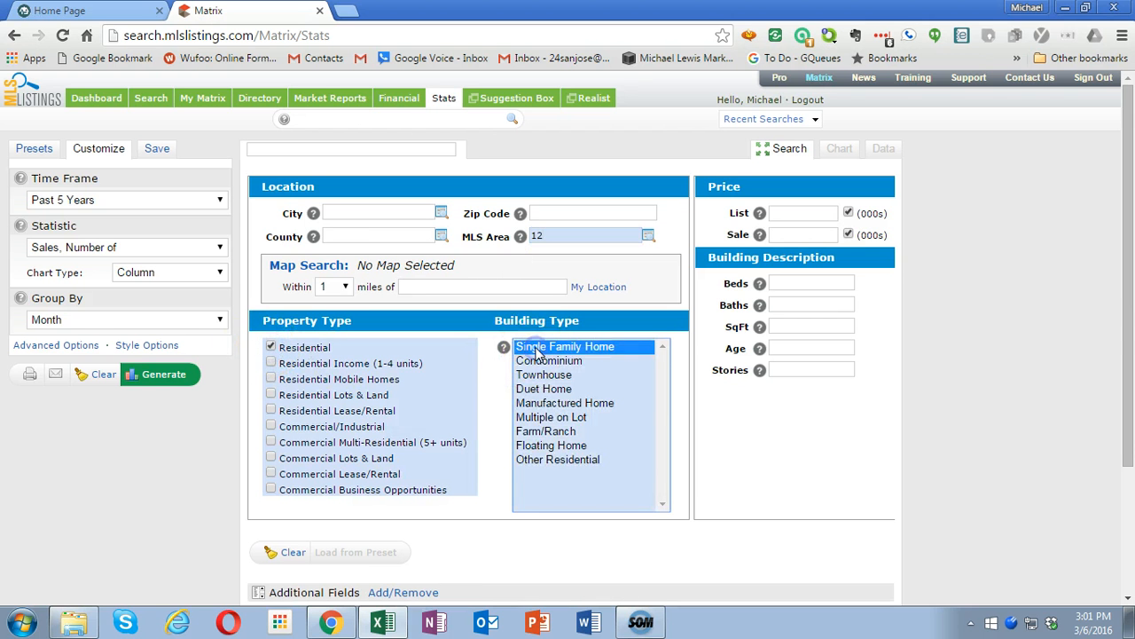
pyautogui.click(165, 375)
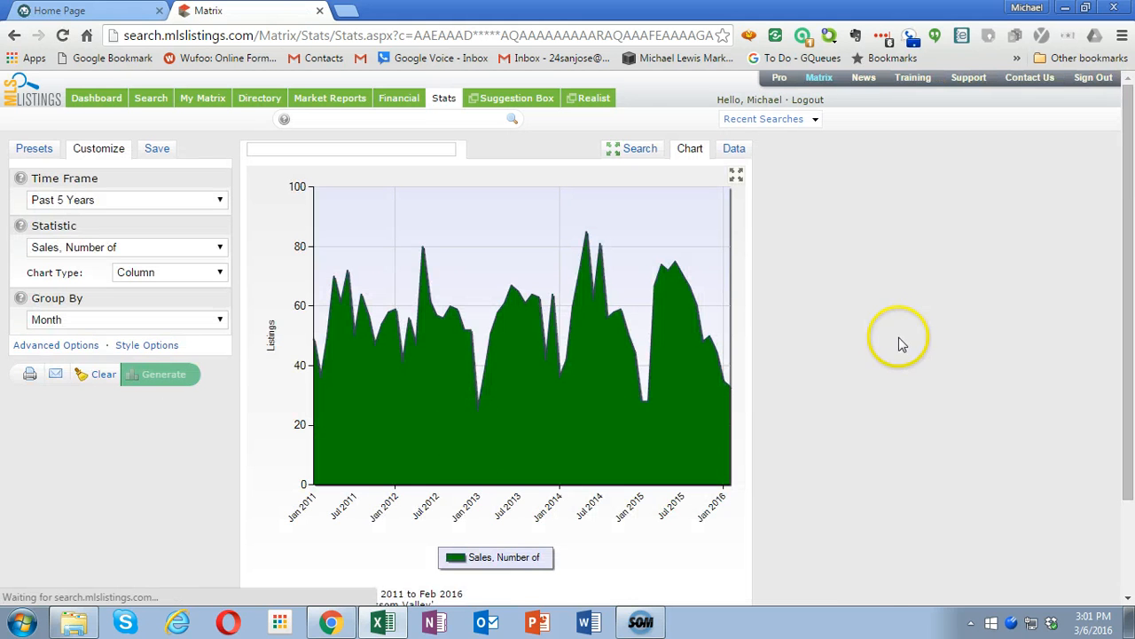
# - Show the MLS area 12 sales figures as a data table and select the whole table
pyautogui.click(733, 148)
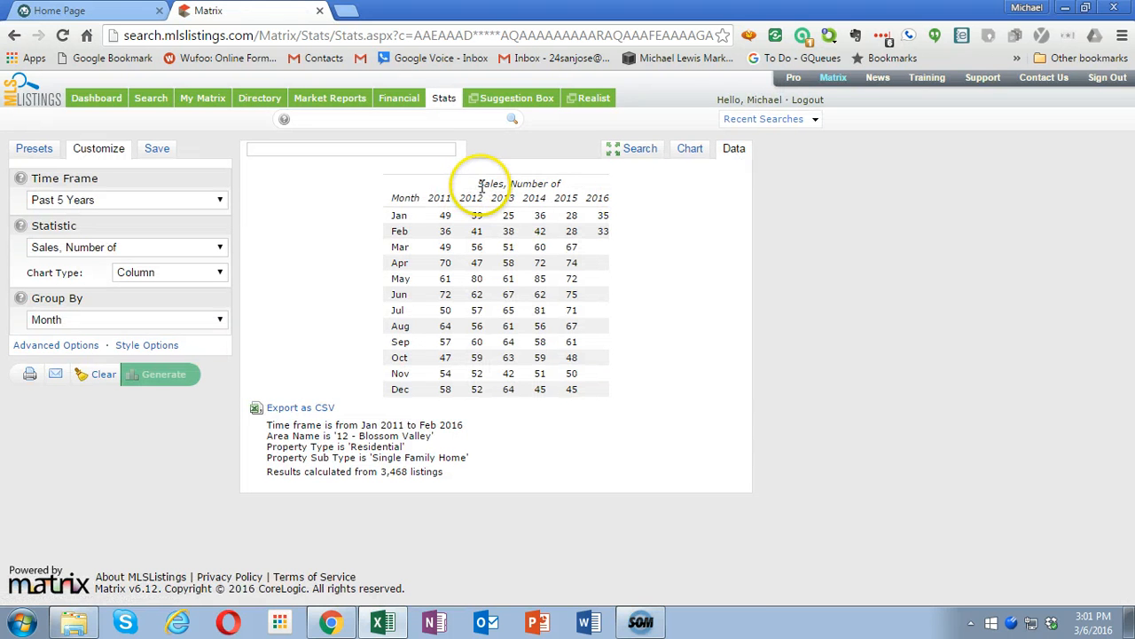
pyautogui.moveTo(479, 184); pyautogui.dragTo(575, 392)
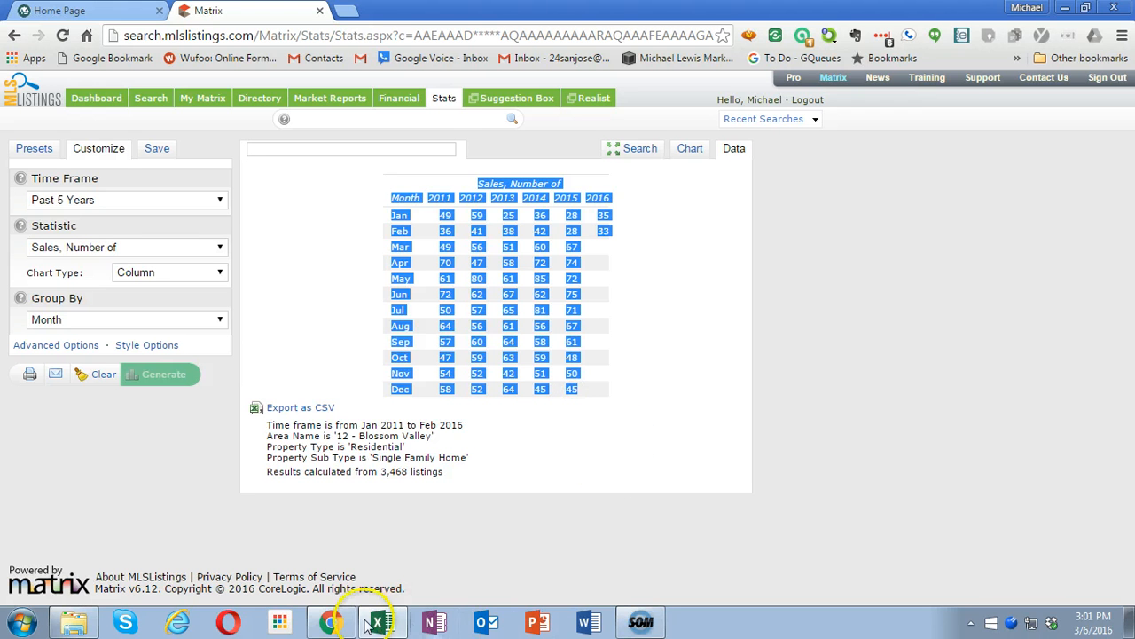
pyautogui.moveTo(375, 623)
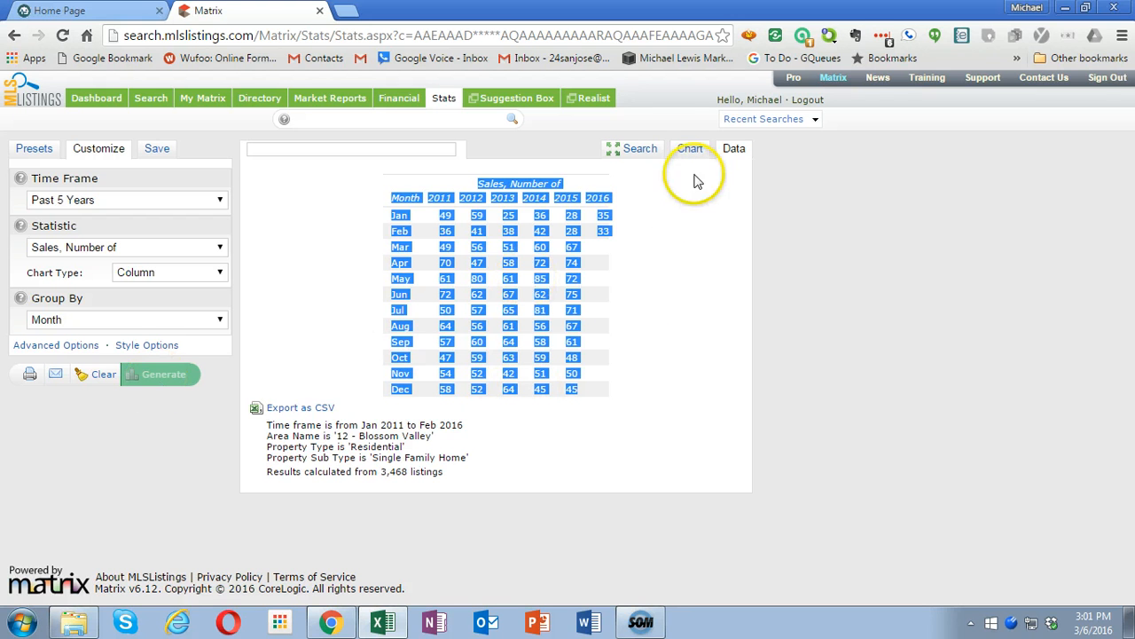
# - Replace the MLS area criterion with zip code 95123 and generate the number-of-sales statistics again
pyautogui.click(640, 151)
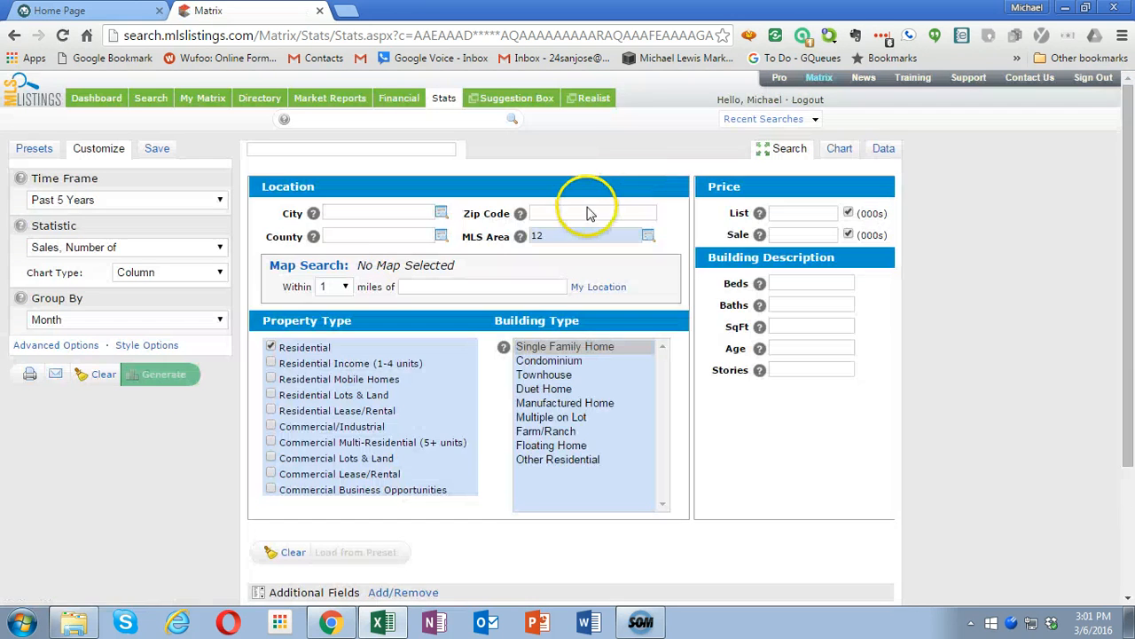
pyautogui.click(476, 234)
pyautogui.press('Delete')
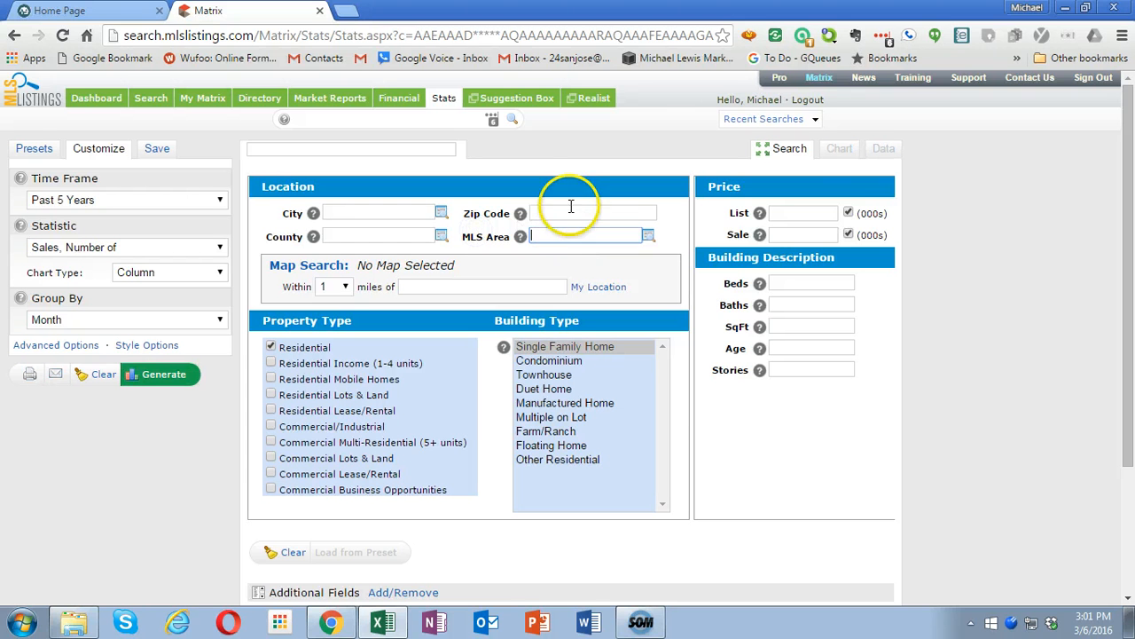
pyautogui.click(565, 210)
pyautogui.write('95')
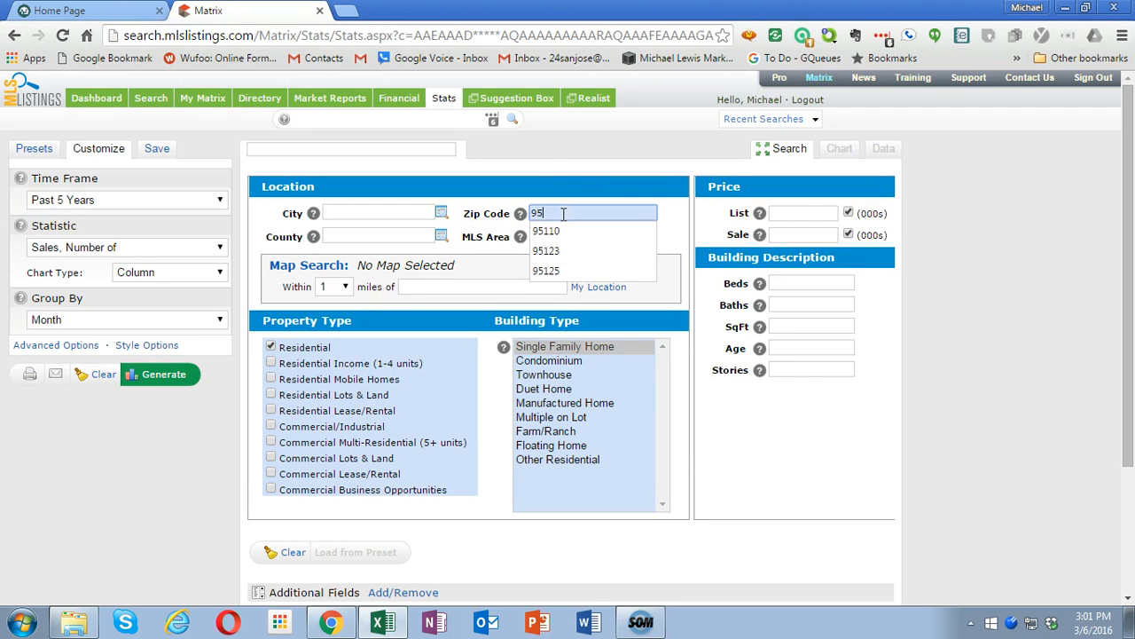
pyautogui.write('123')
pyautogui.click(567, 231)
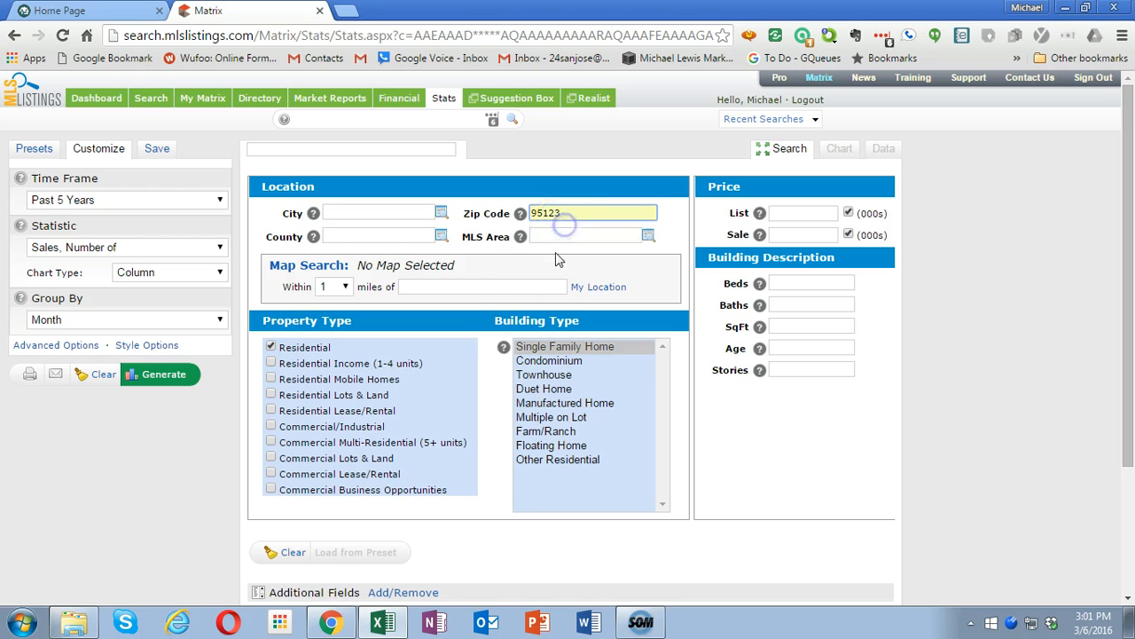
pyautogui.click(171, 371)
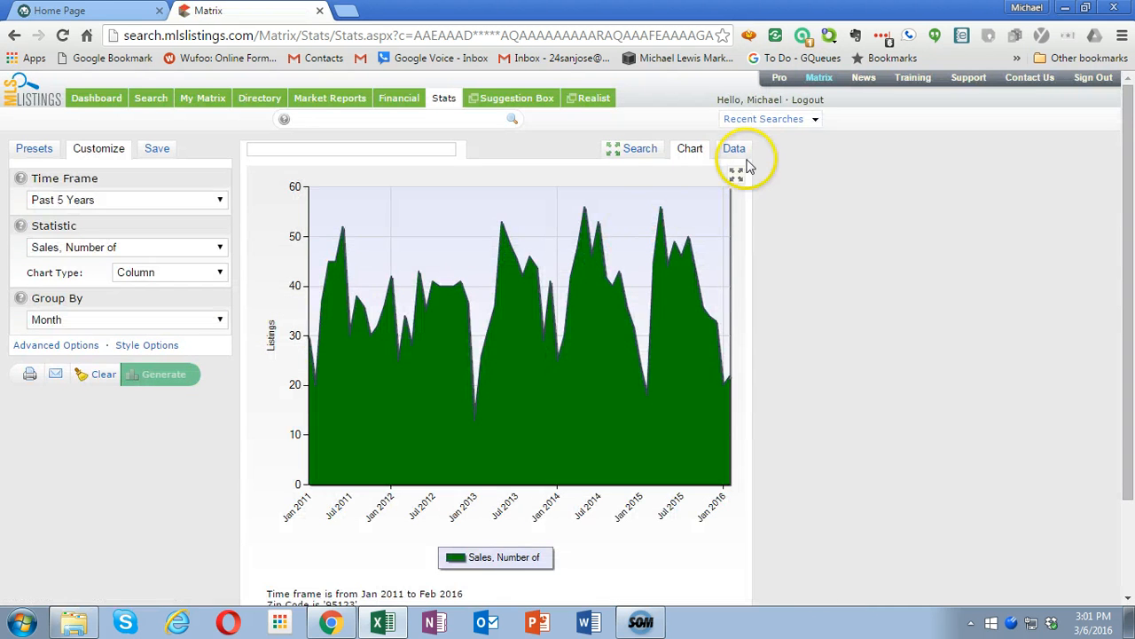
# - Copy the monthly number-of-sales data table for the zip code and paste it as Unicode text into cell A1 in Excel
pyautogui.click(735, 152)
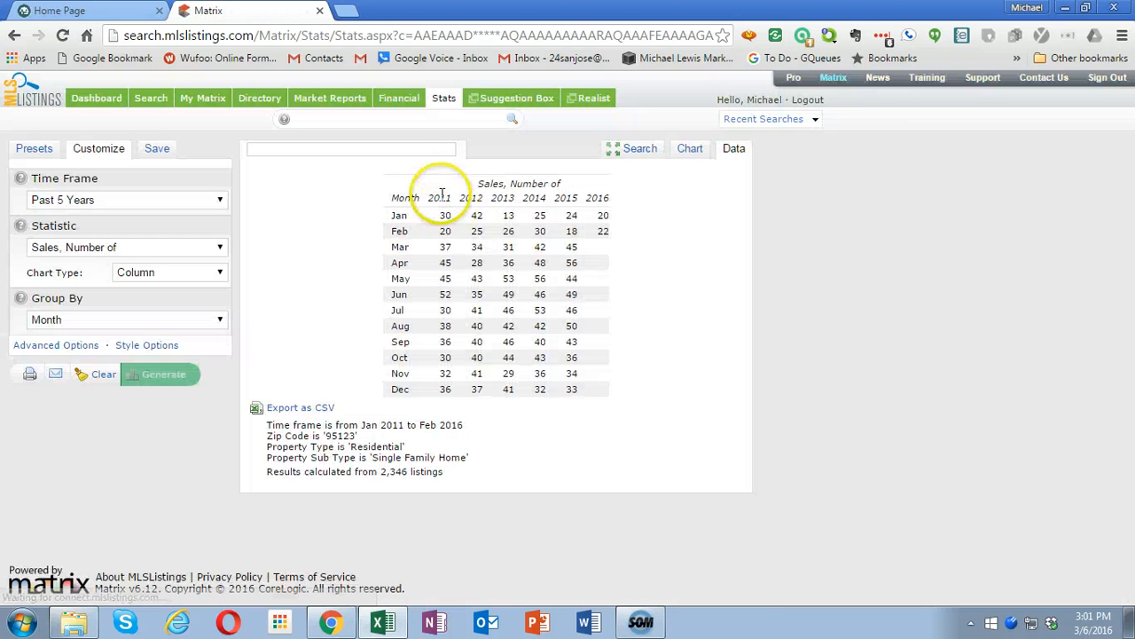
pyautogui.moveTo(480, 184); pyautogui.dragTo(581, 381)
pyautogui.hotkey('ctrl', 'c')
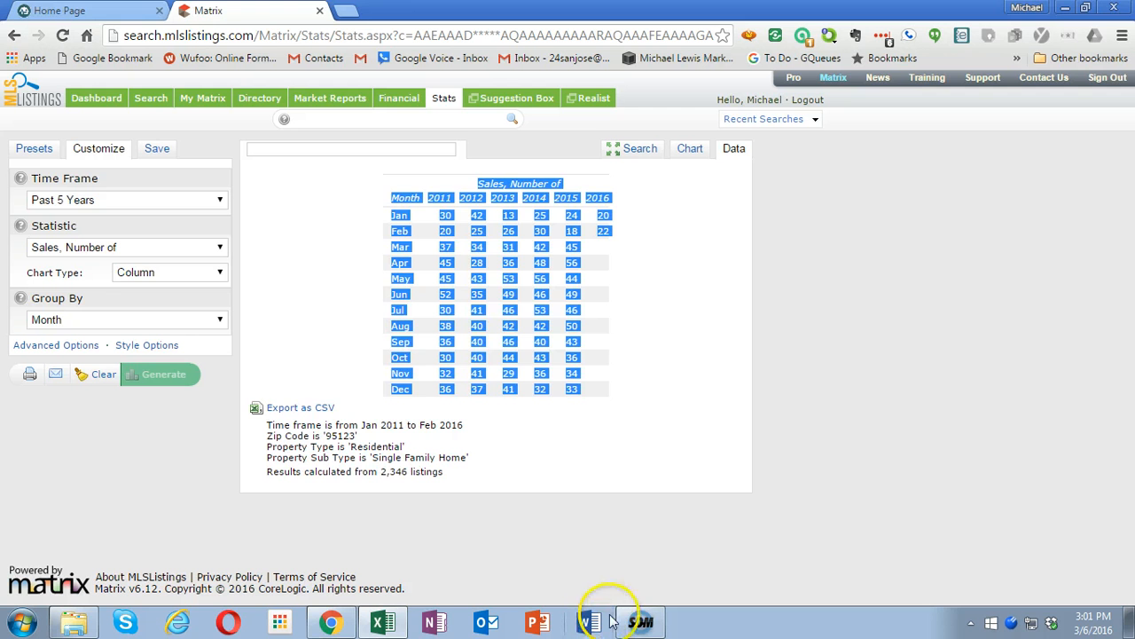
pyautogui.click(383, 624)
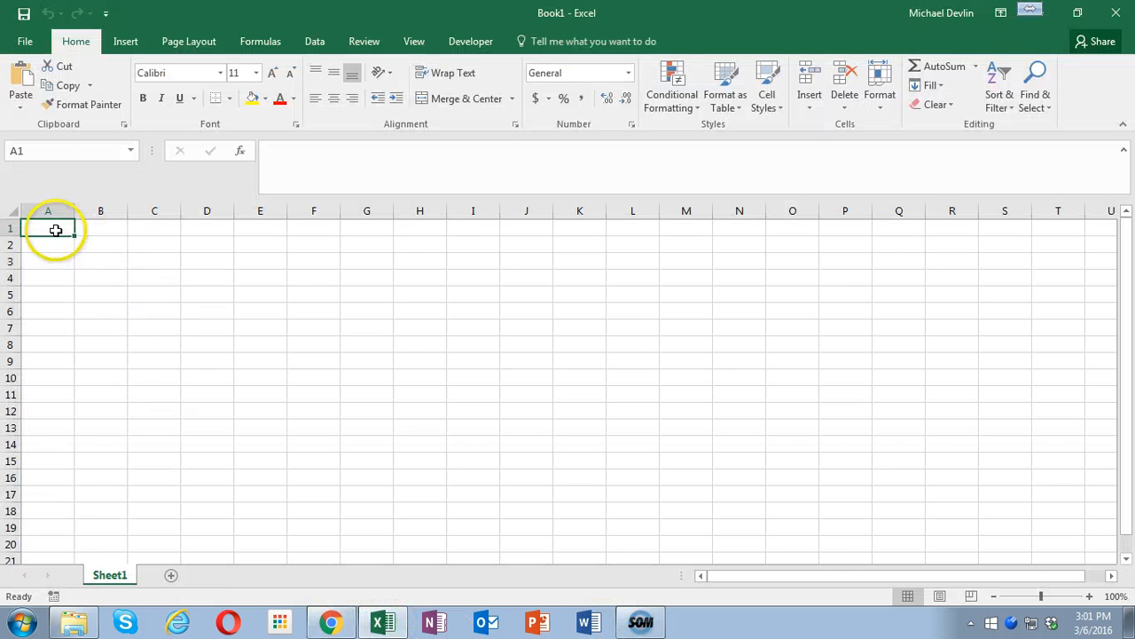
pyautogui.rightClick(55, 229)
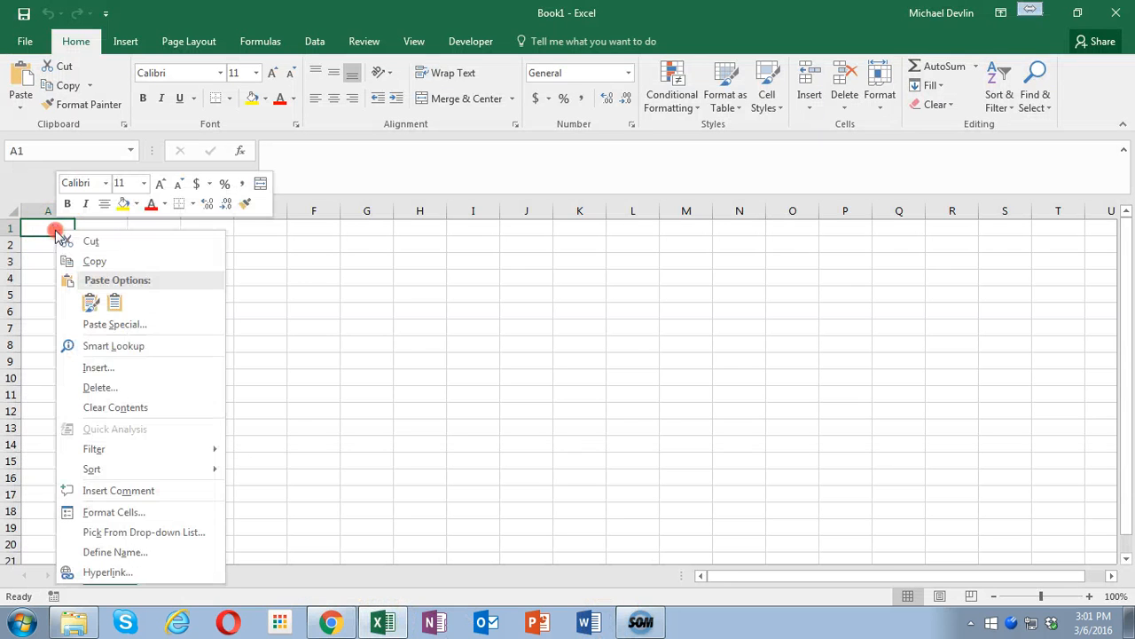
pyautogui.click(109, 324)
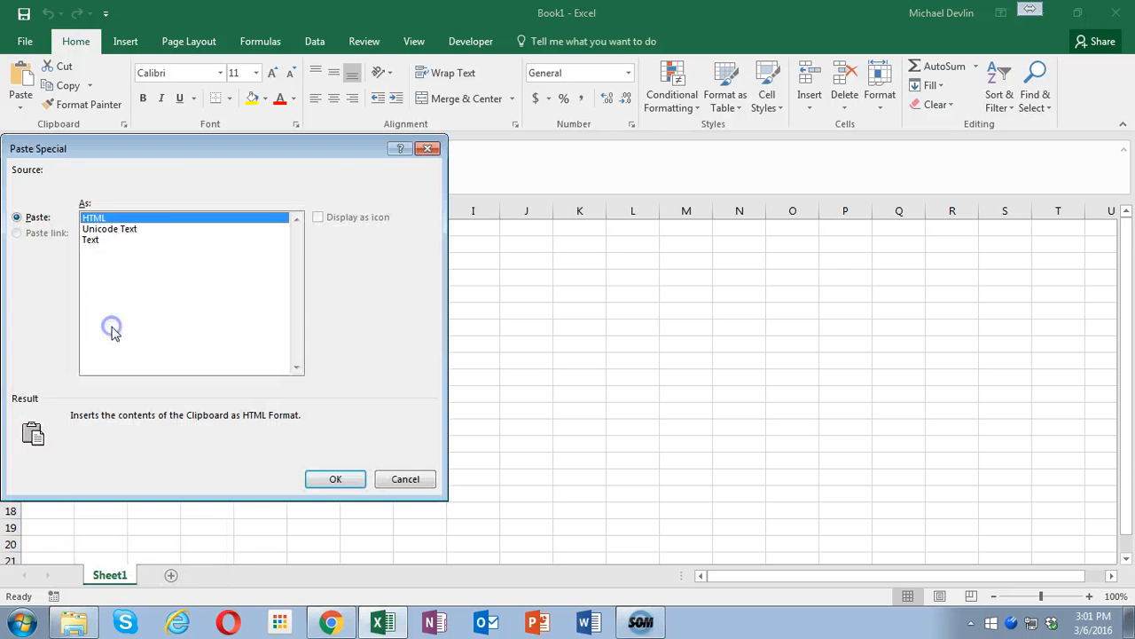
pyautogui.doubleClick(133, 229)
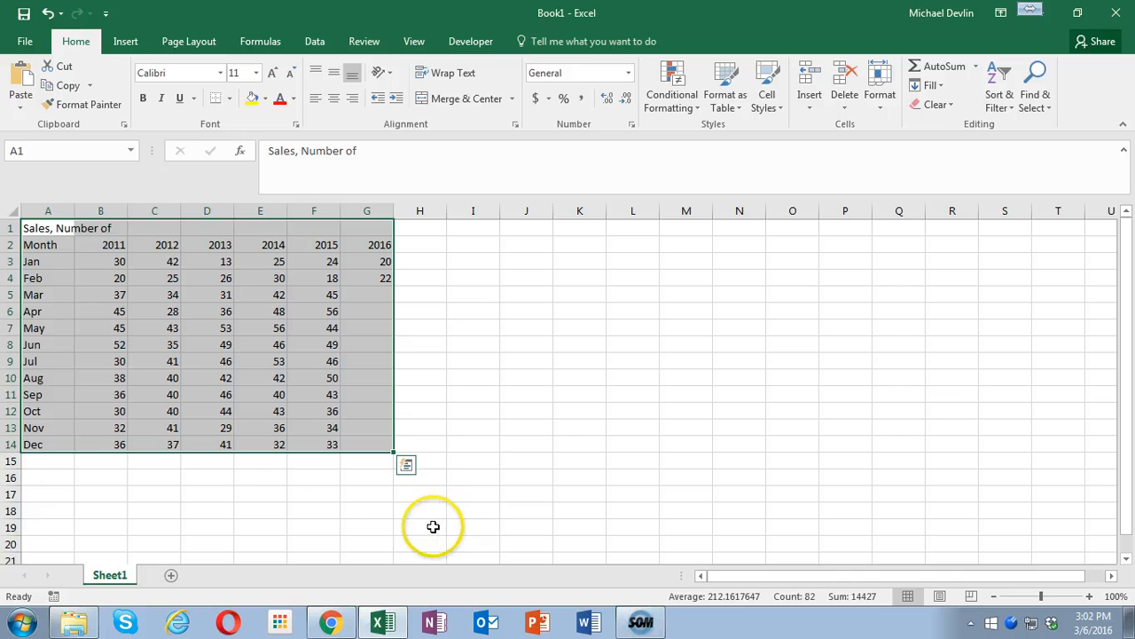
# - Delete the March to December rows (5 to 14) below the number-of-sales figures
pyautogui.moveTo(12, 294); pyautogui.dragTo(26, 443)
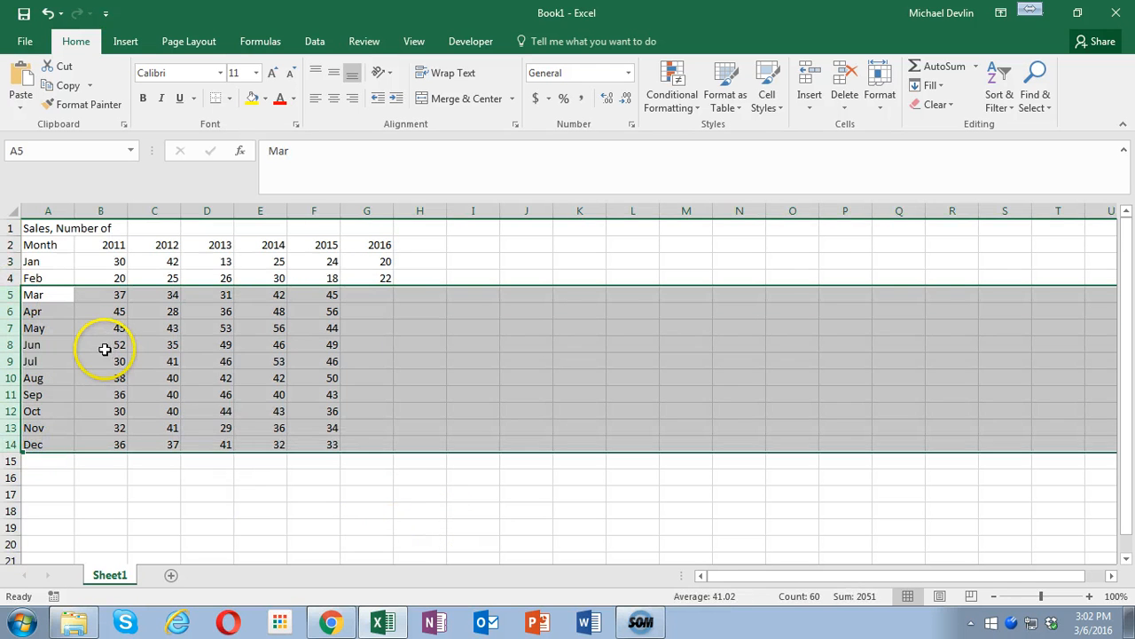
pyautogui.rightClick(100, 349)
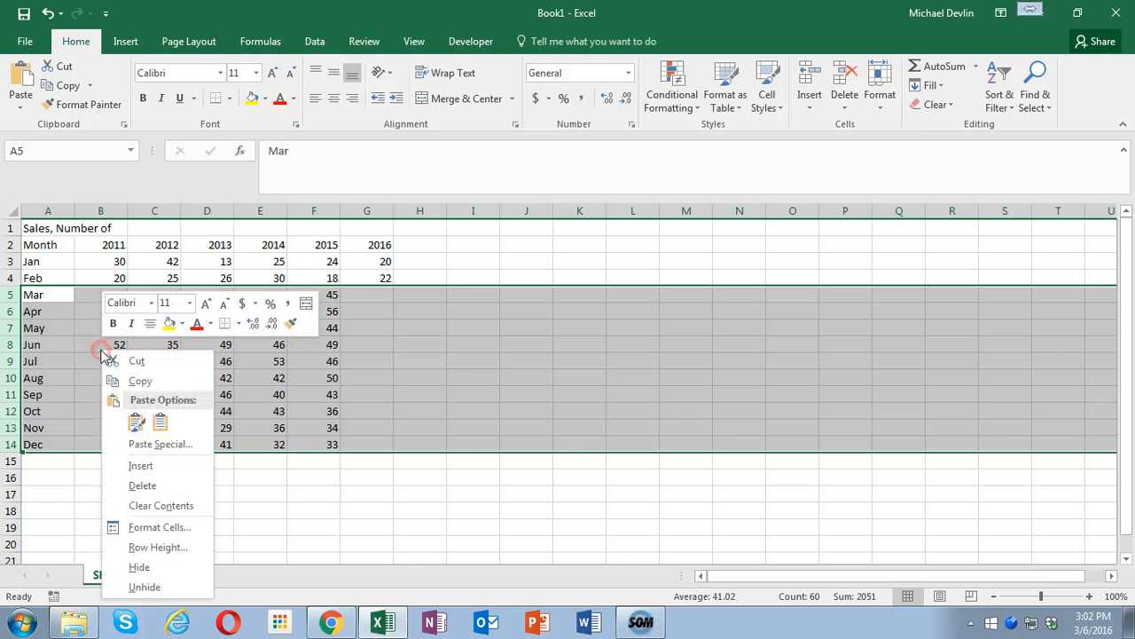
pyautogui.click(142, 484)
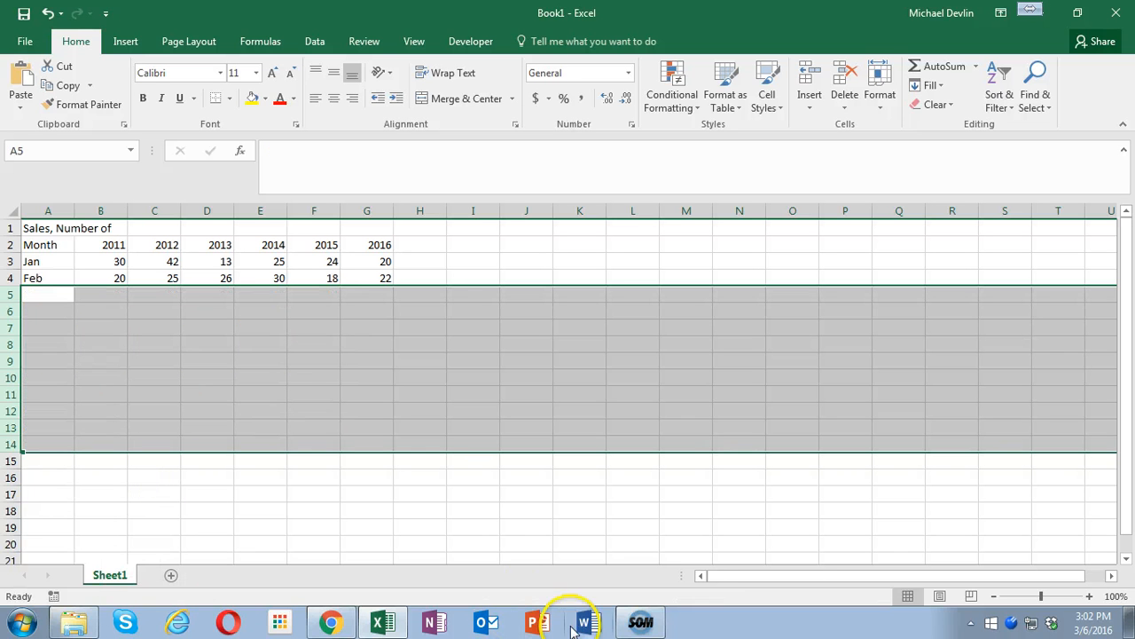
# - Switch back to Matrix in Chrome and generate the data for the statistic Sale Price, Median
pyautogui.click(330, 622)
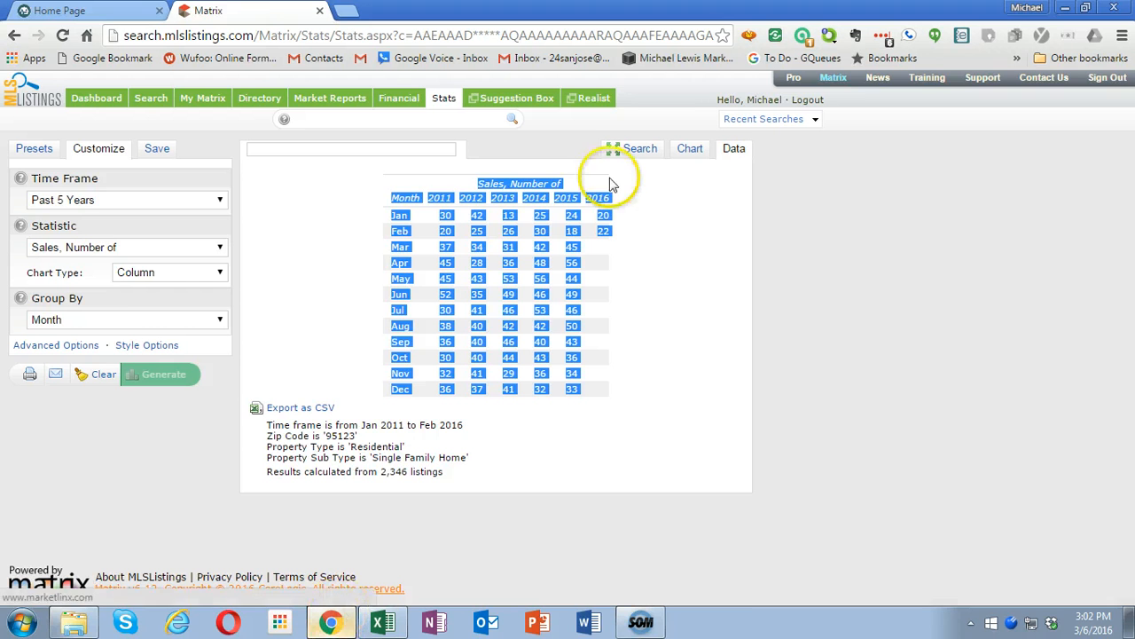
pyautogui.click(113, 248)
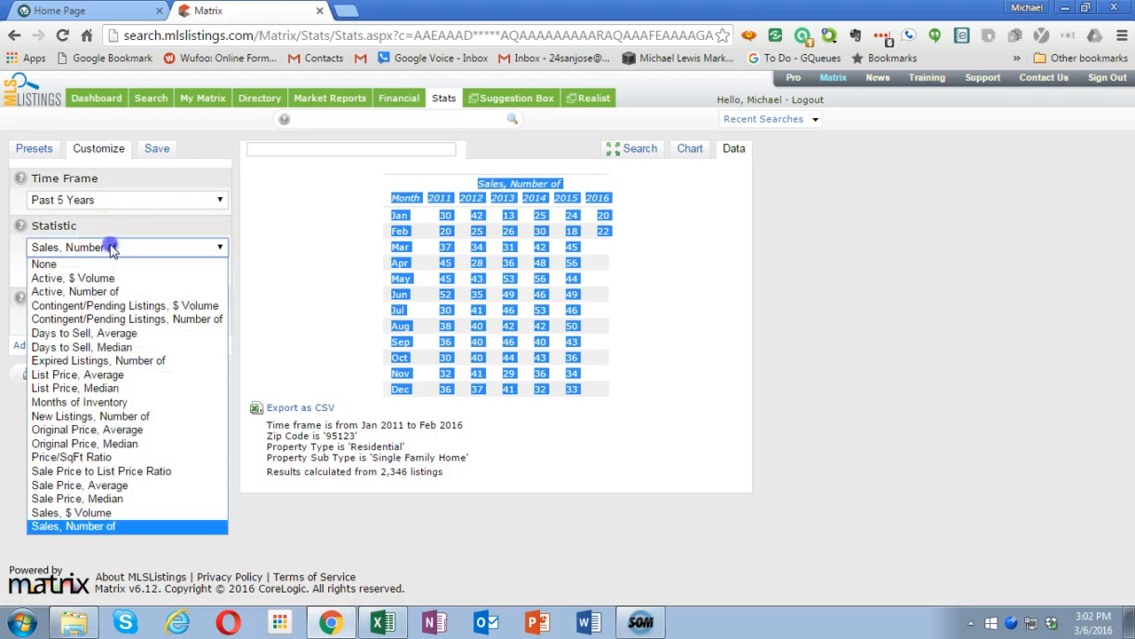
pyautogui.click(140, 500)
pyautogui.click(172, 377)
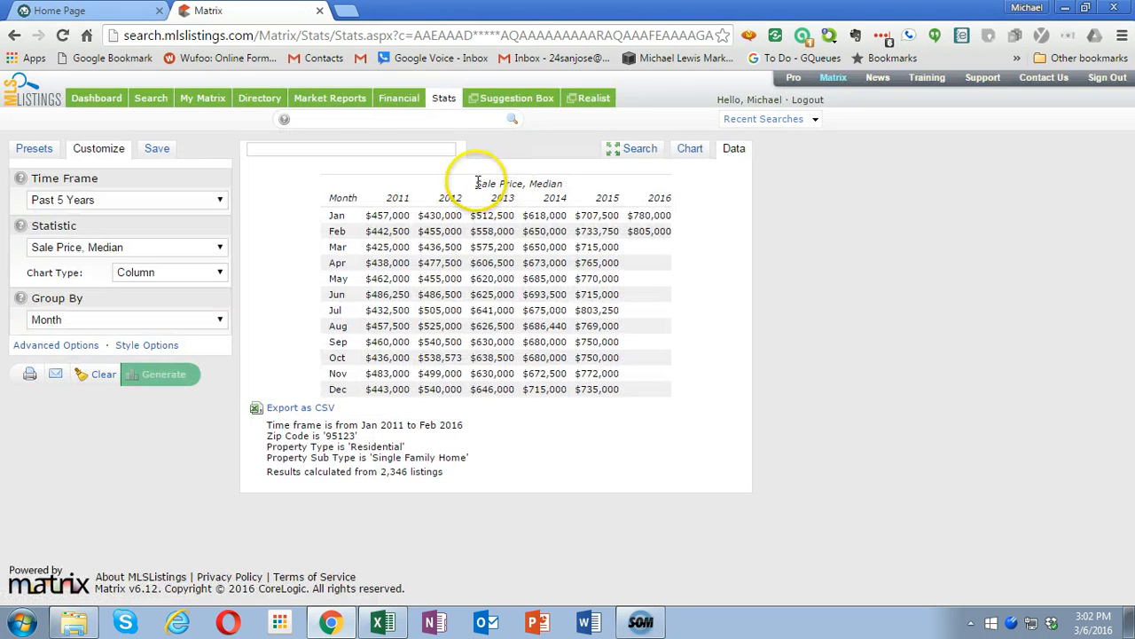
# - Copy the full median sale price table and paste it as plain text into Excel starting at cell I1
pyautogui.moveTo(473, 182); pyautogui.dragTo(653, 397)
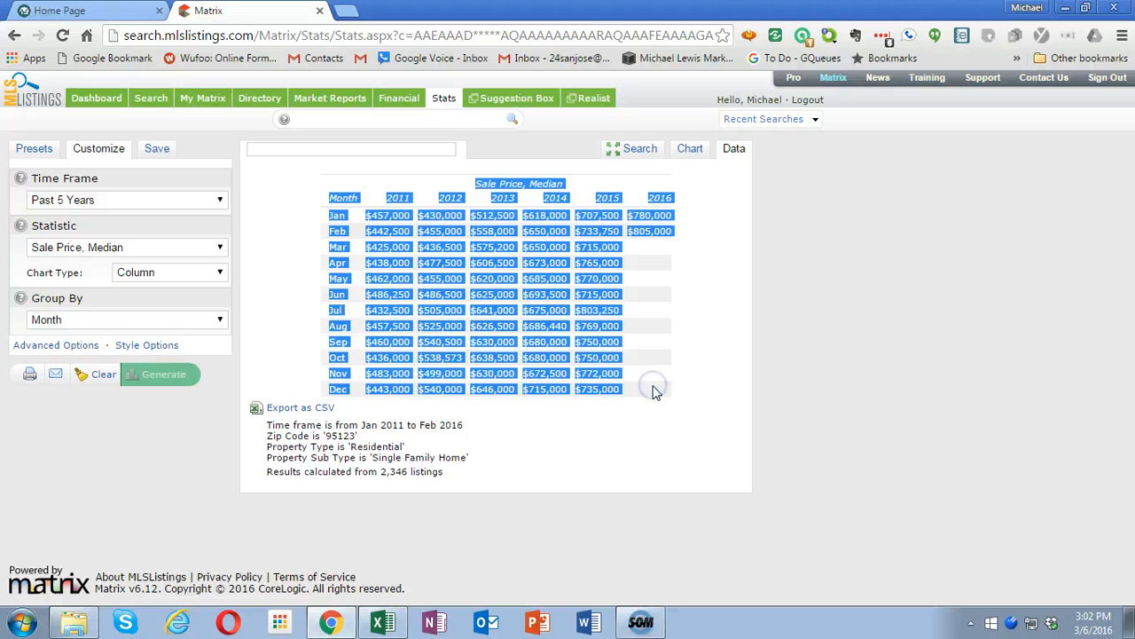
pyautogui.click(382, 621)
pyautogui.click(468, 225)
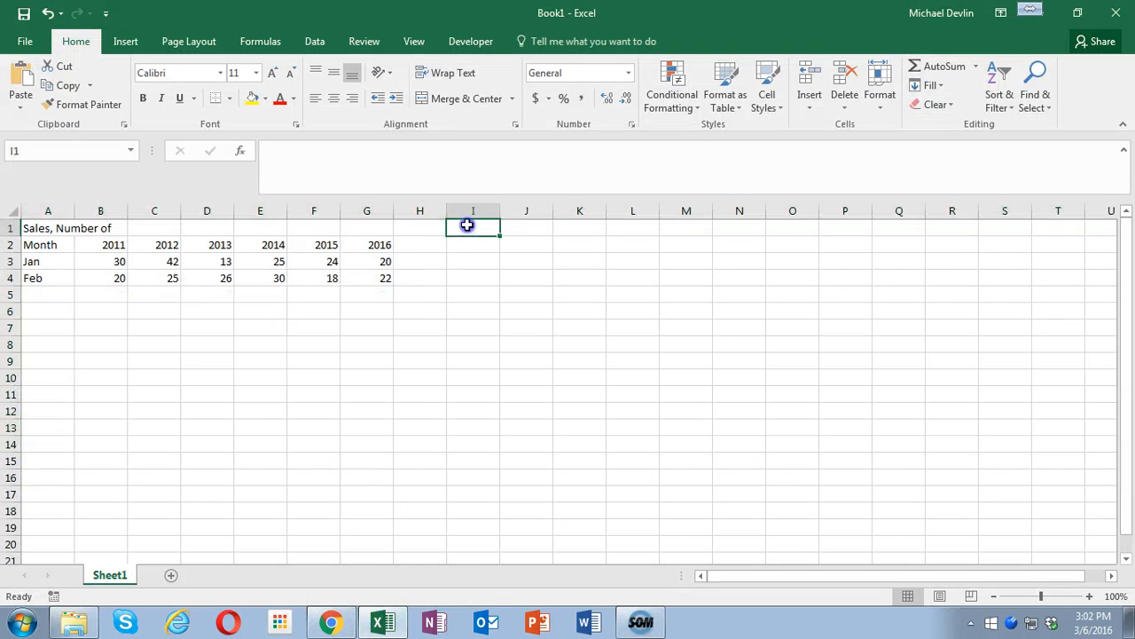
pyautogui.rightClick(467, 227)
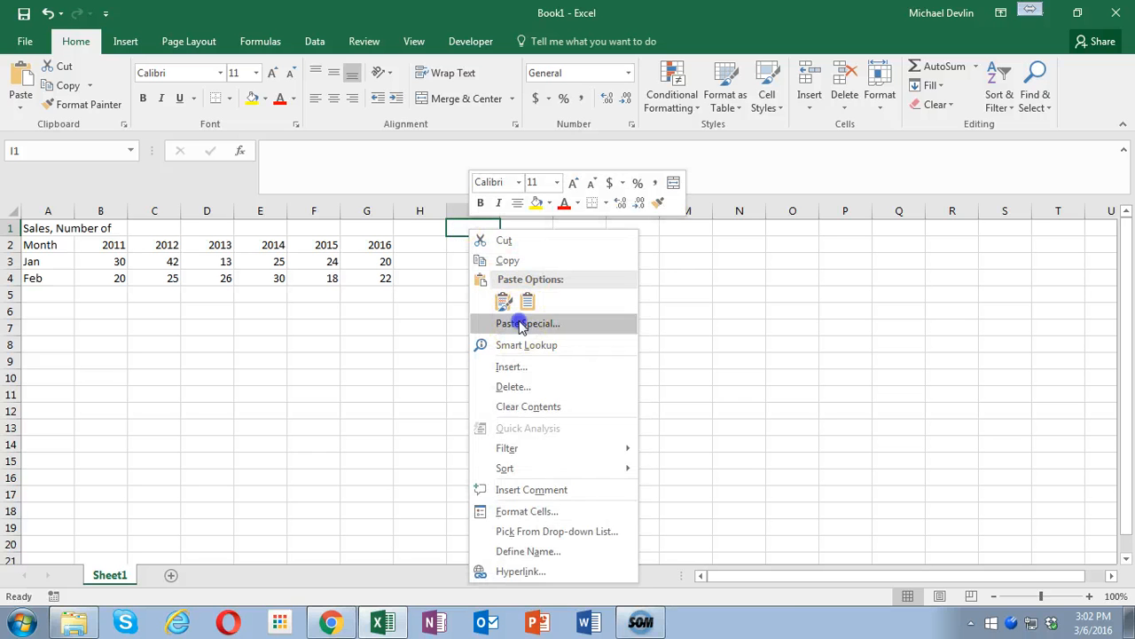
pyautogui.click(520, 322)
pyautogui.doubleClick(404, 224)
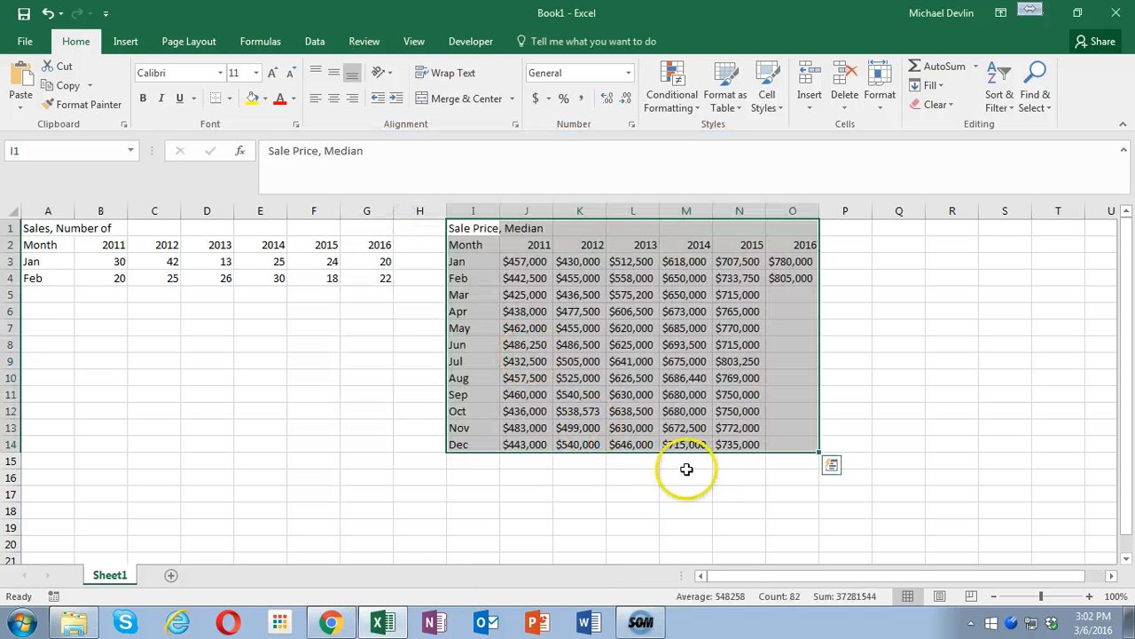
# - Delete rows 5 to 14 to remove the March to December median sale prices
pyautogui.moveTo(12, 295); pyautogui.dragTo(41, 447)
pyautogui.rightClick(260, 350)
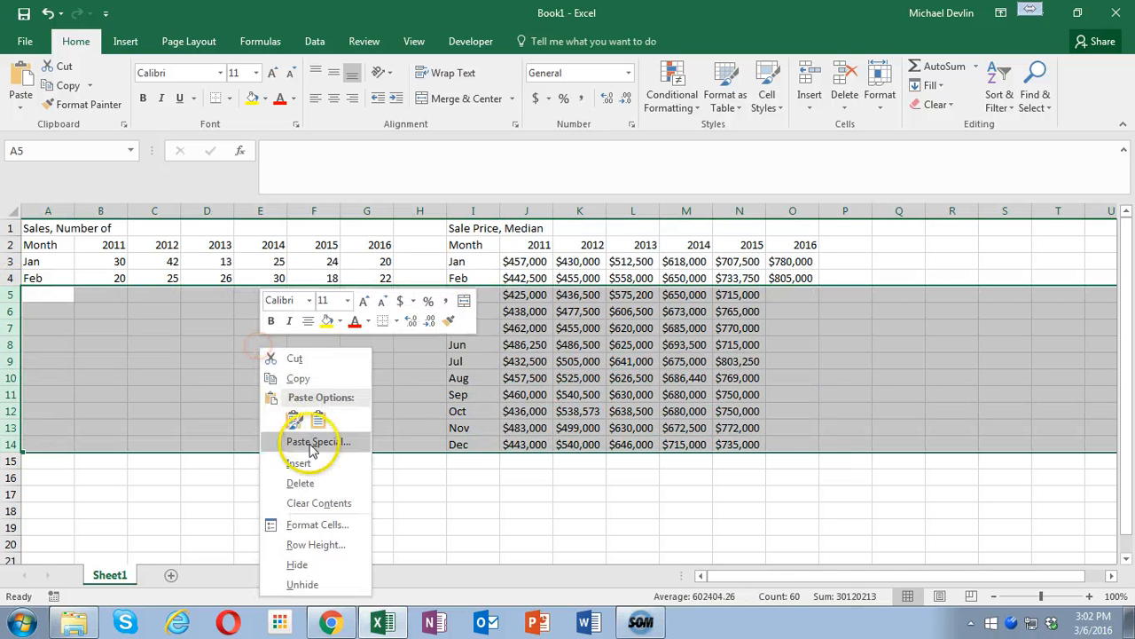
pyautogui.click(275, 482)
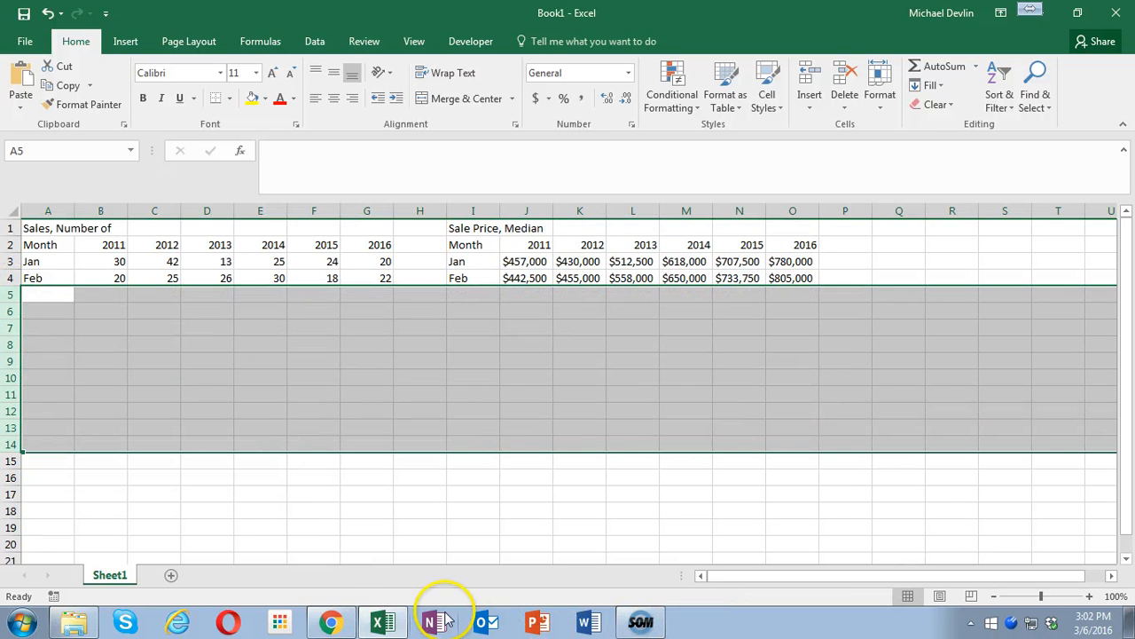
# - Return to Matrix in Chrome and generate the data for the statistic Sale Price to List Price Ratio
pyautogui.click(330, 623)
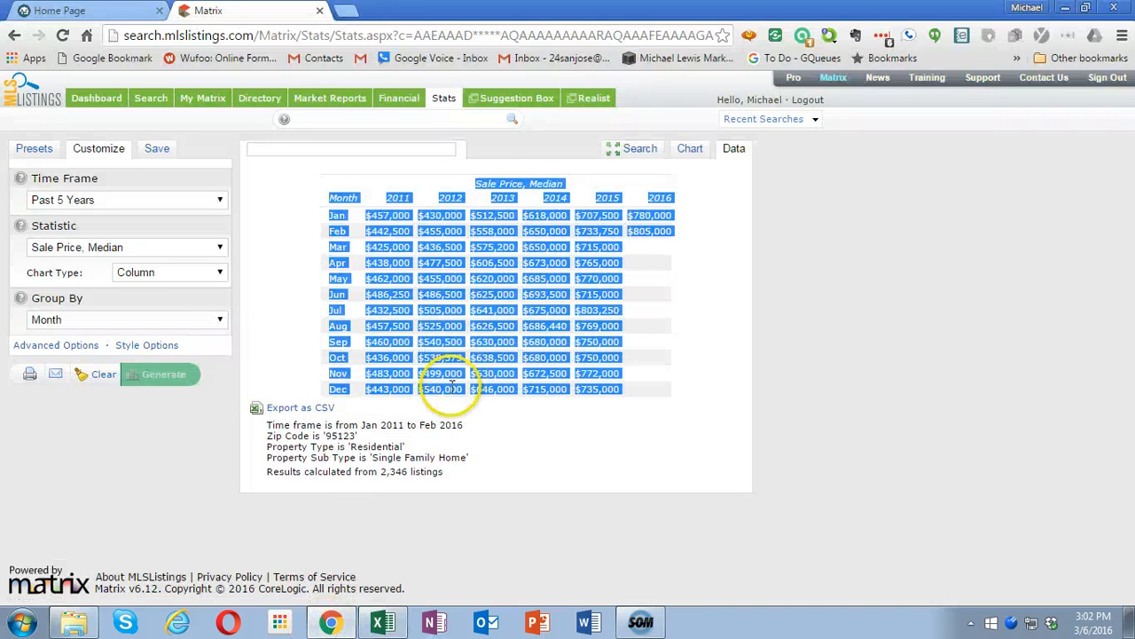
pyautogui.click(103, 250)
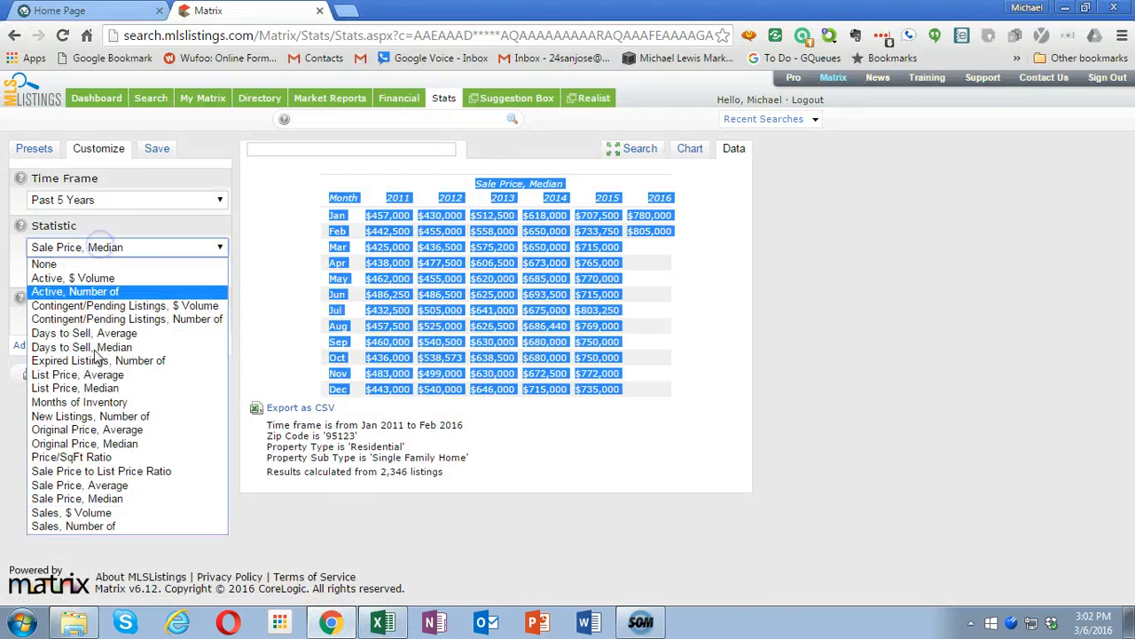
pyautogui.click(80, 474)
pyautogui.click(165, 374)
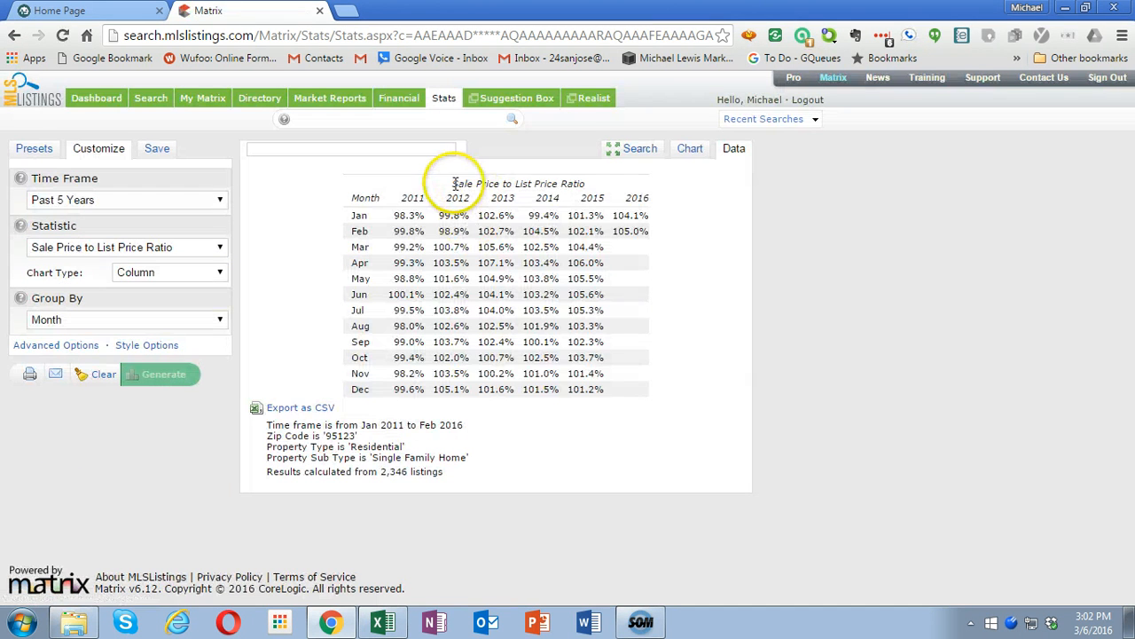
# - Copy the full Sale Price to List Price Ratio table and paste it as Unicode text into Excel starting at cell Q1
pyautogui.moveTo(454, 183); pyautogui.dragTo(616, 387)
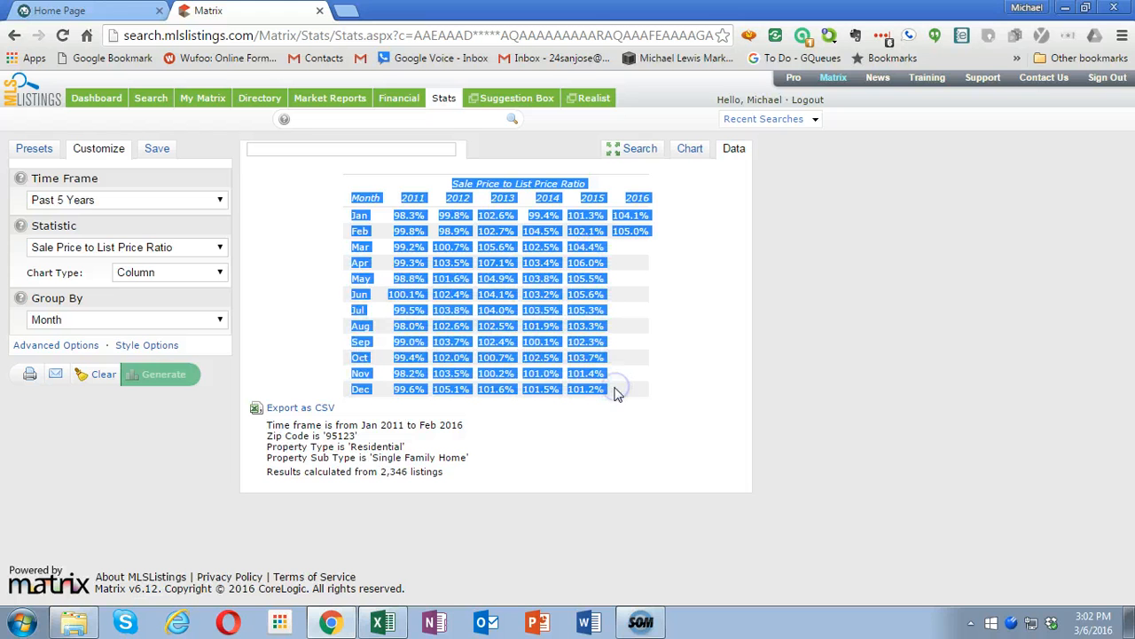
pyautogui.click(381, 621)
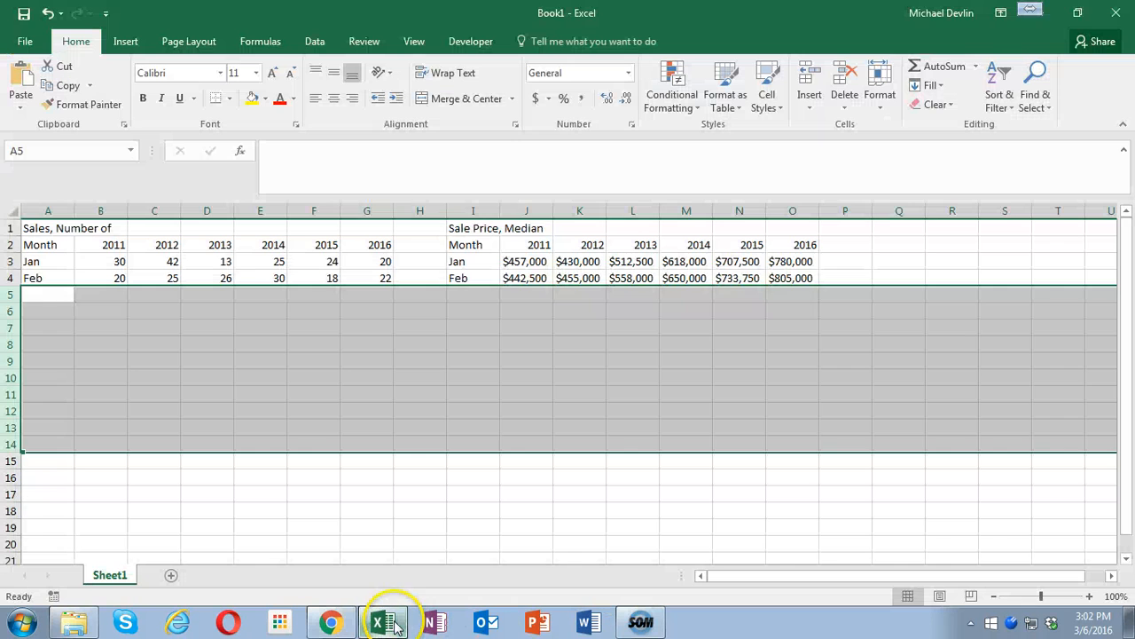
pyautogui.click(889, 228)
pyautogui.rightClick(890, 229)
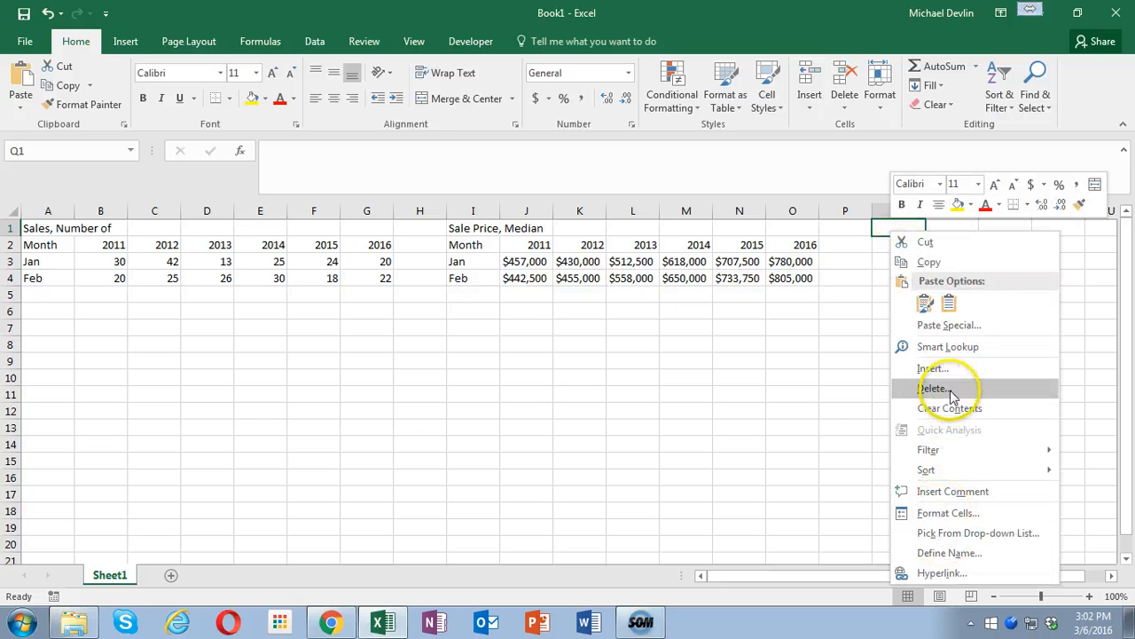
pyautogui.click(946, 324)
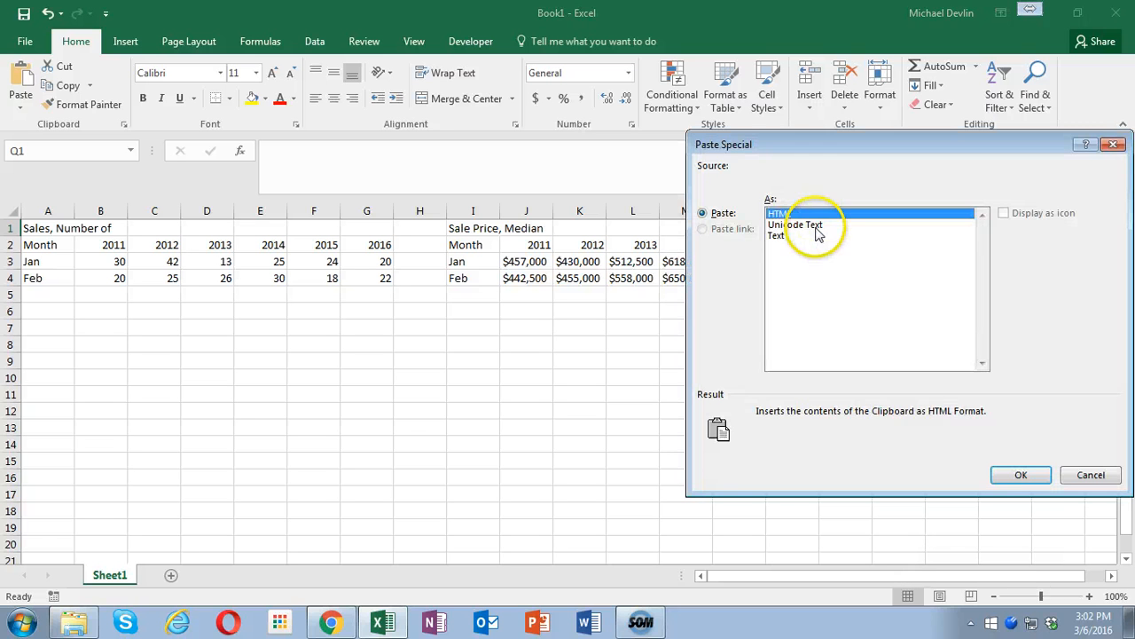
pyautogui.doubleClick(815, 228)
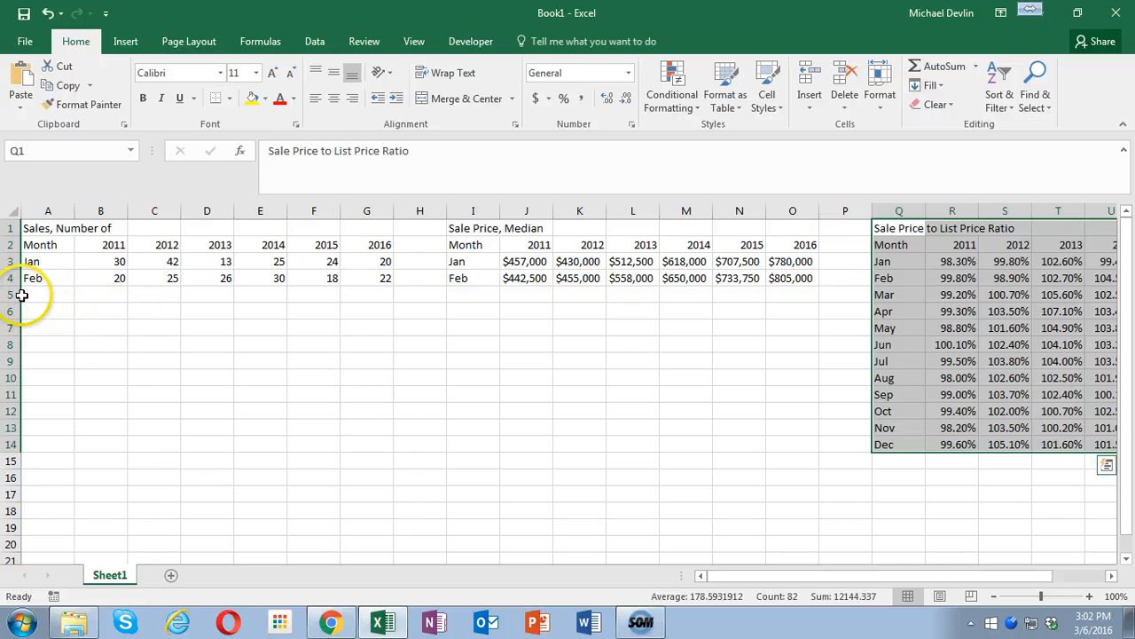
# - Delete rows 5 to 14 to remove the March to December sale-to-list price ratios
pyautogui.moveTo(13, 294); pyautogui.dragTo(56, 452)
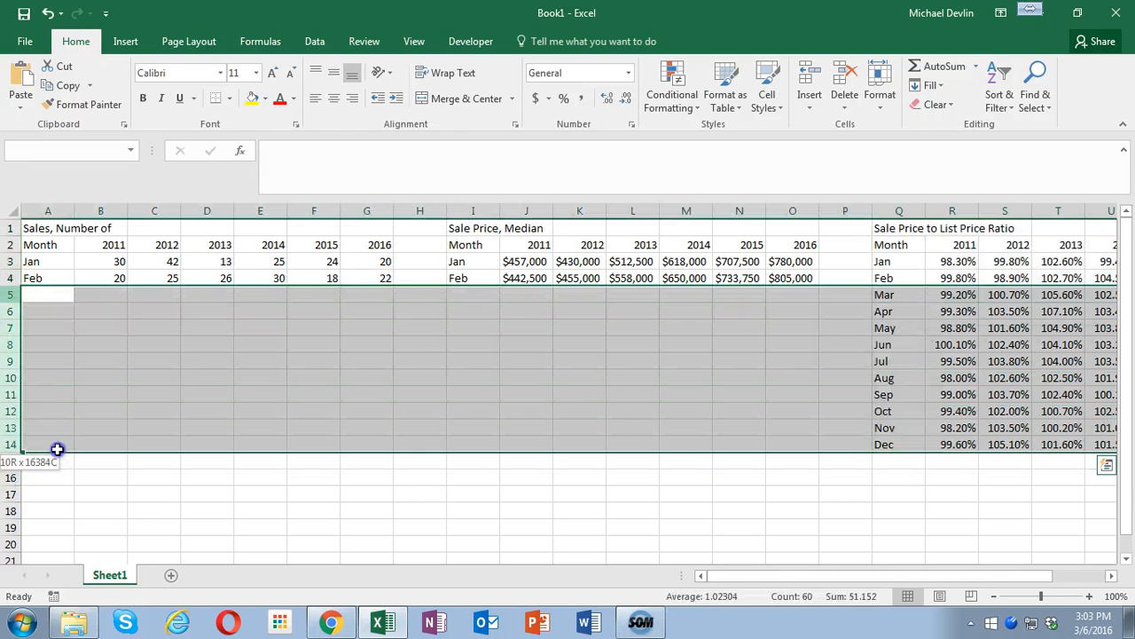
pyautogui.rightClick(337, 368)
pyautogui.click(365, 252)
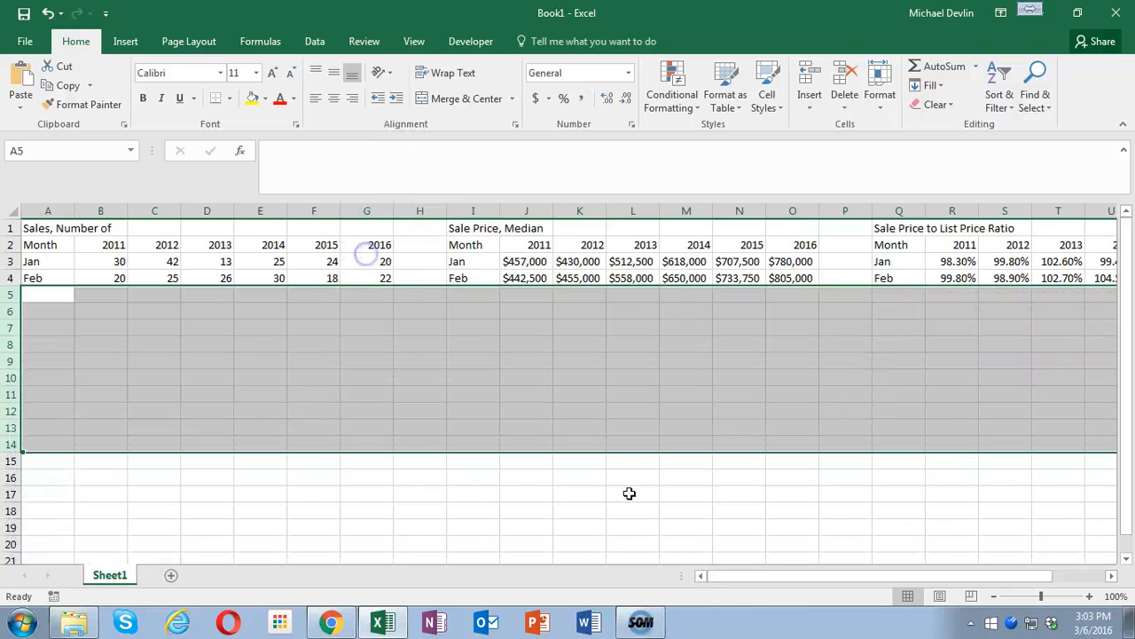
# - Switch back to Matrix in Chrome and generate the data for the statistic Price/SqFt Ratio
pyautogui.click(330, 624)
pyautogui.click(160, 249)
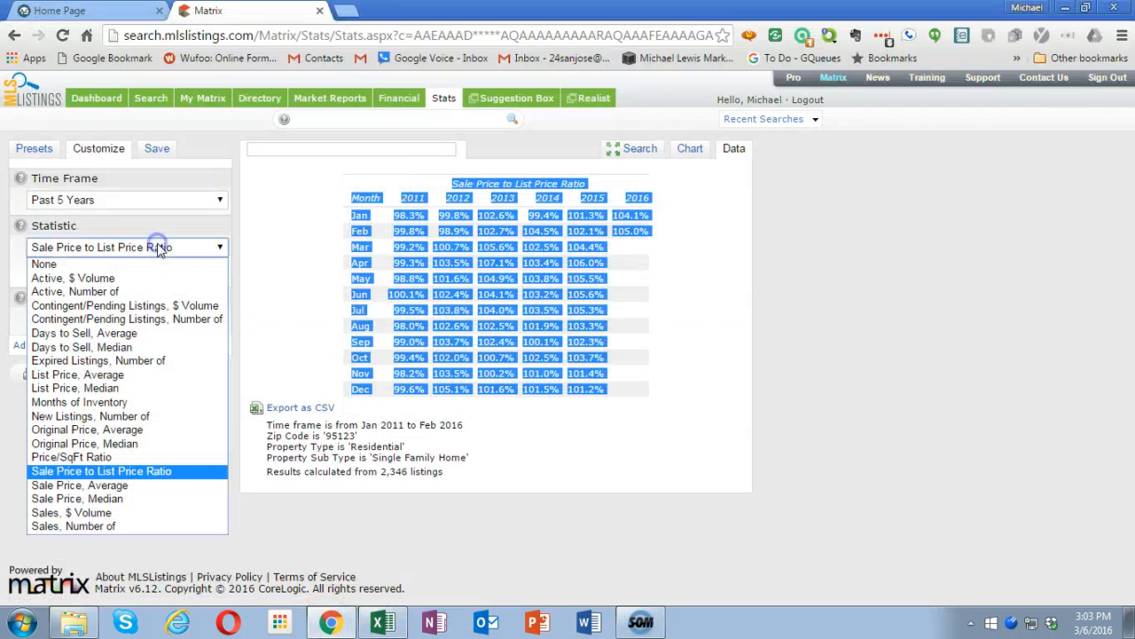
pyautogui.click(131, 458)
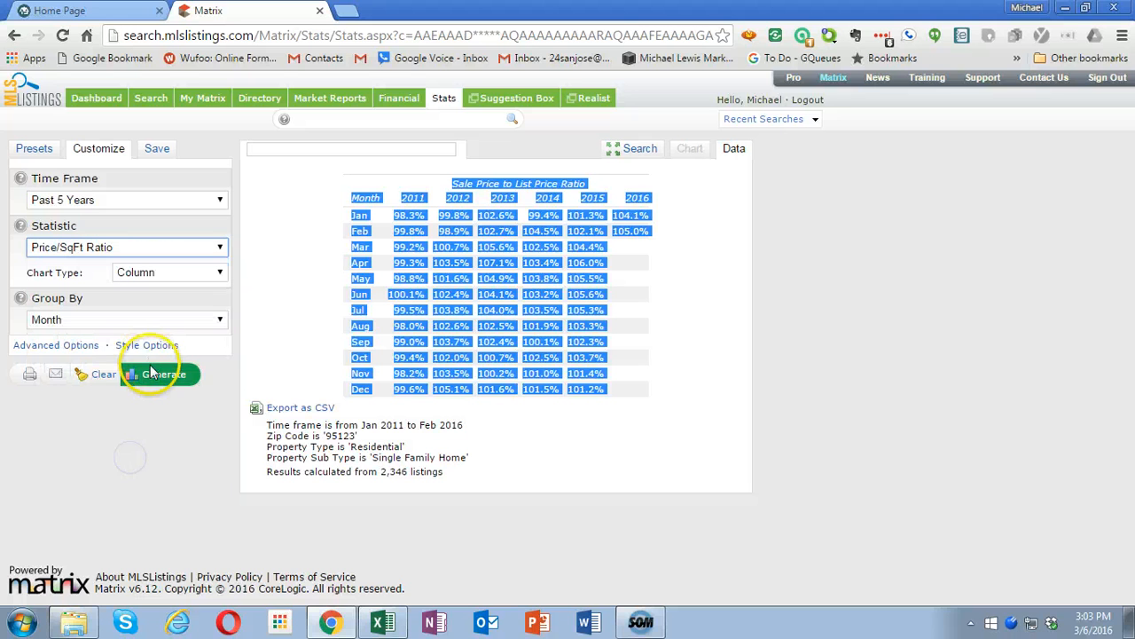
pyautogui.click(162, 378)
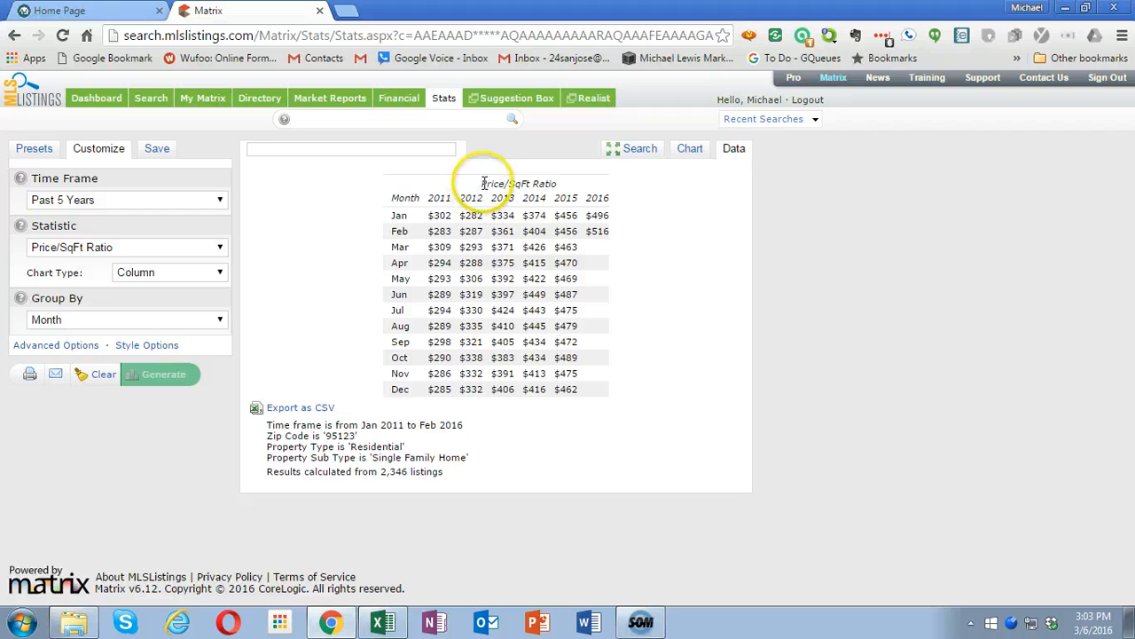
# - Copy the full Price/SqFt Ratio table and paste it as plain text into Excel starting at cell A9
pyautogui.moveTo(483, 182); pyautogui.dragTo(600, 391)
pyautogui.hotkey('ctrl', 'c')
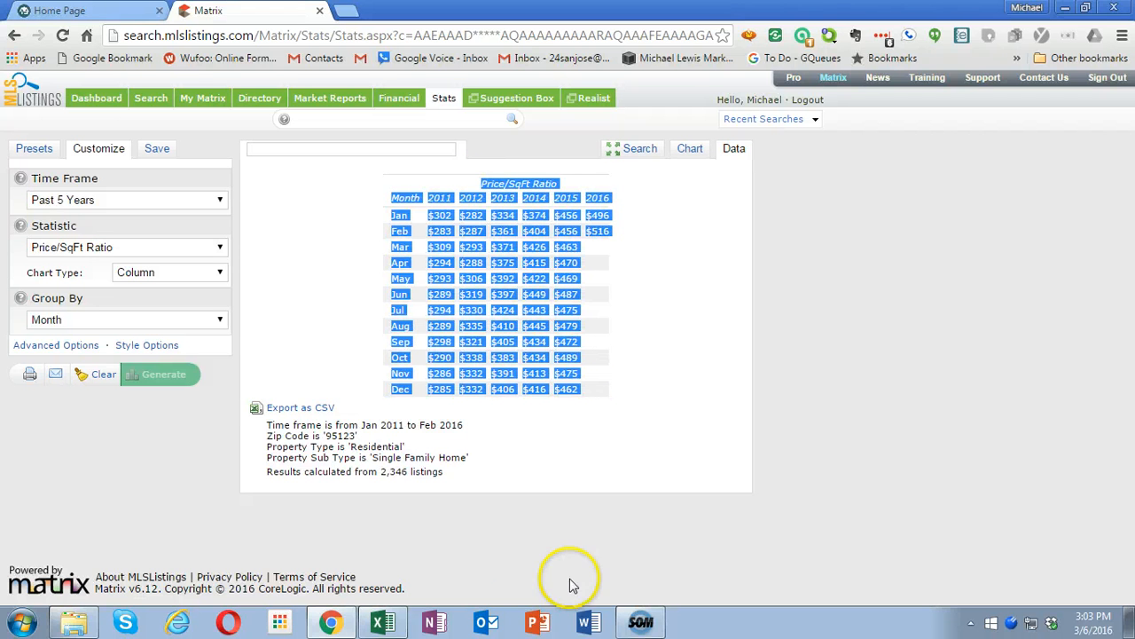
pyautogui.click(383, 621)
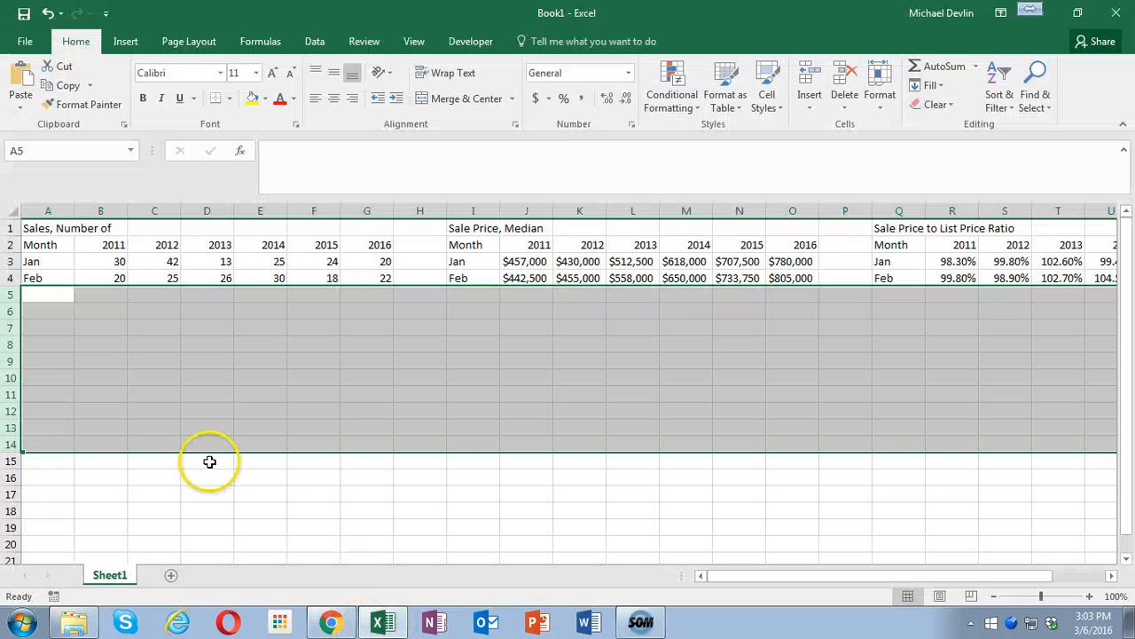
pyautogui.click(31, 357)
pyautogui.rightClick(46, 359)
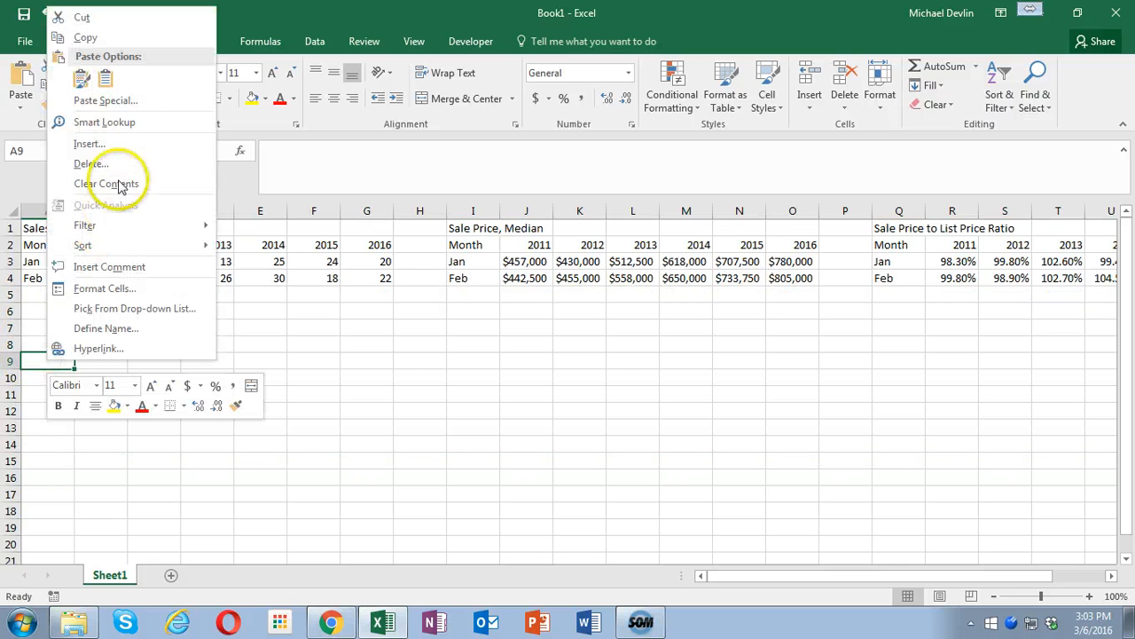
pyautogui.click(124, 103)
pyautogui.doubleClick(127, 97)
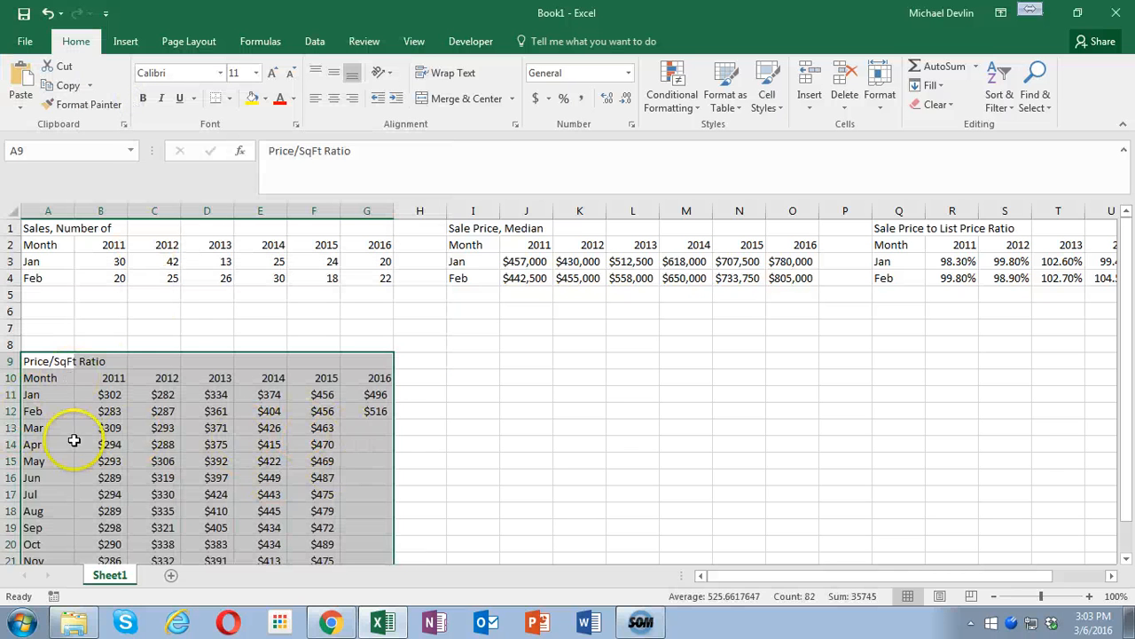
# - Return to Matrix in Chrome and generate the data for the statistic Months of Inventory
pyautogui.click(330, 624)
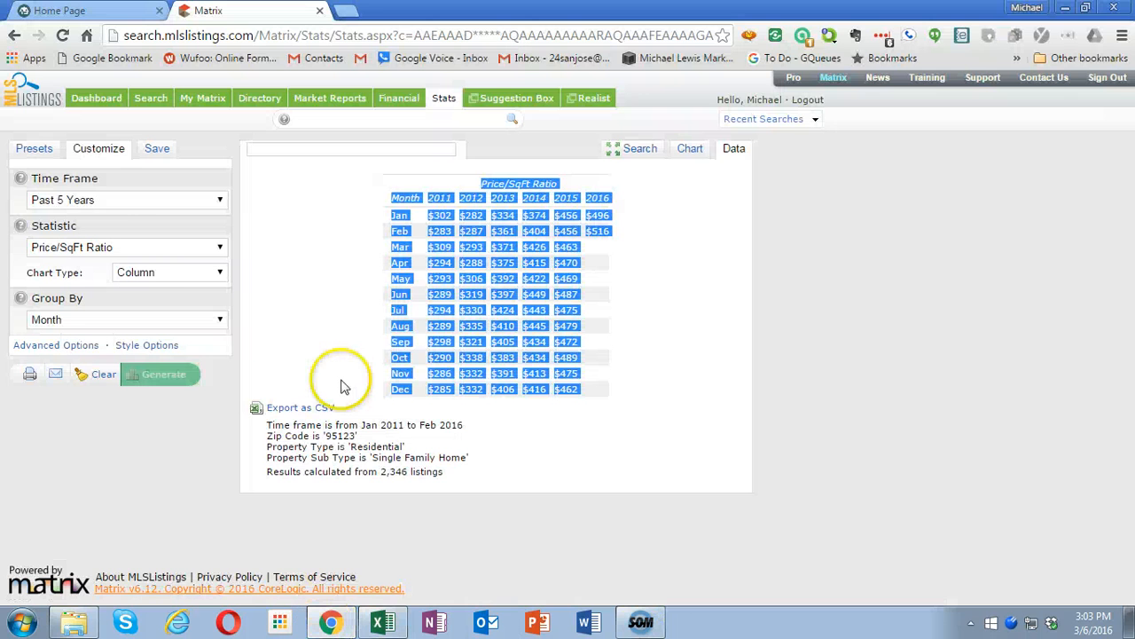
pyautogui.click(138, 248)
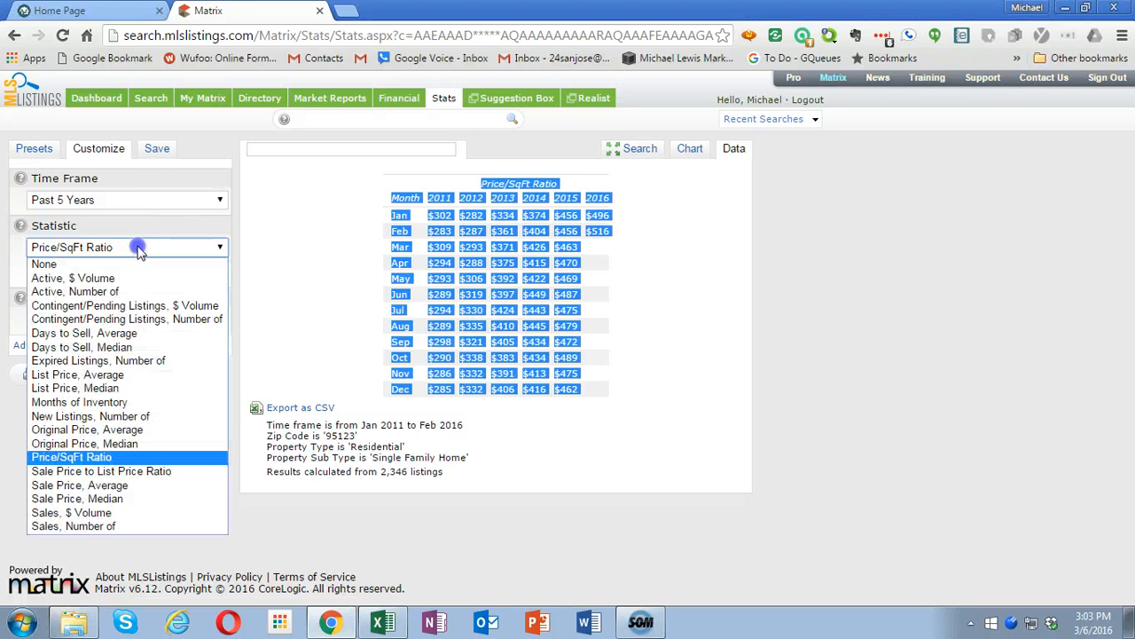
pyautogui.click(133, 401)
pyautogui.click(182, 376)
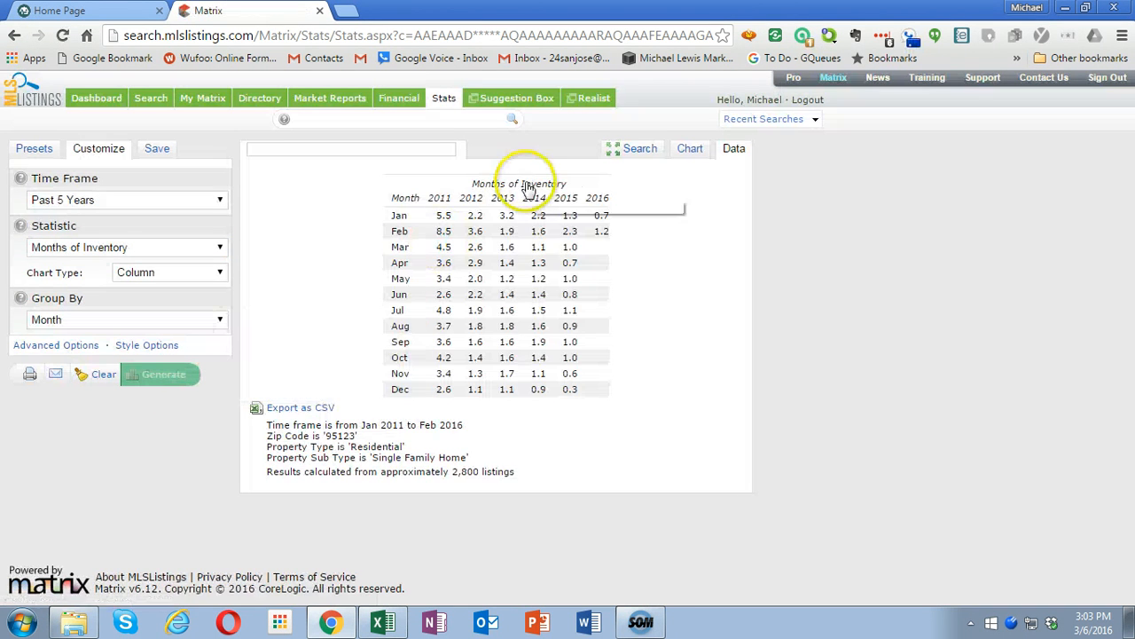
# - Copy the full Months of Inventory table and paste it as plain text into Excel starting at cell I9
pyautogui.moveTo(473, 182); pyautogui.dragTo(591, 398)
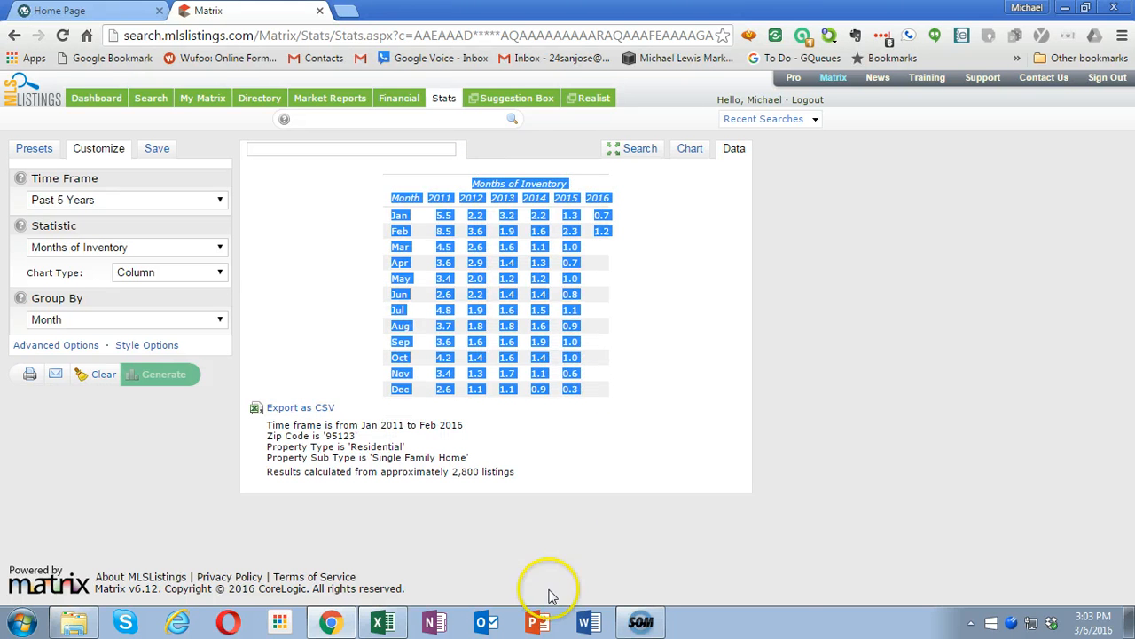
pyautogui.click(383, 621)
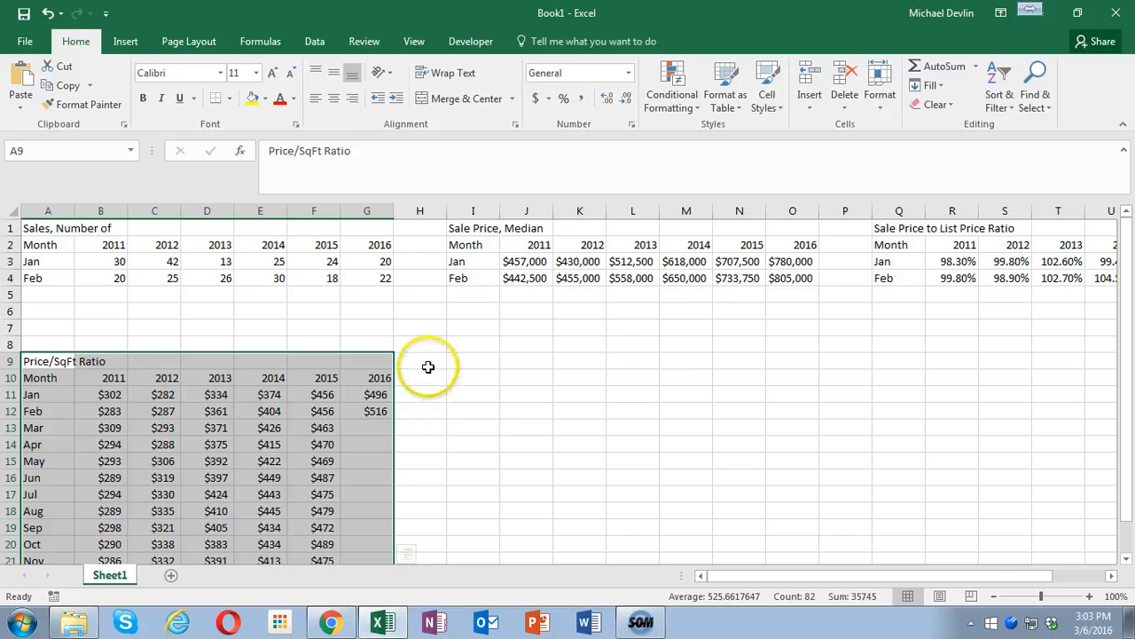
pyautogui.click(471, 360)
pyautogui.rightClick(476, 361)
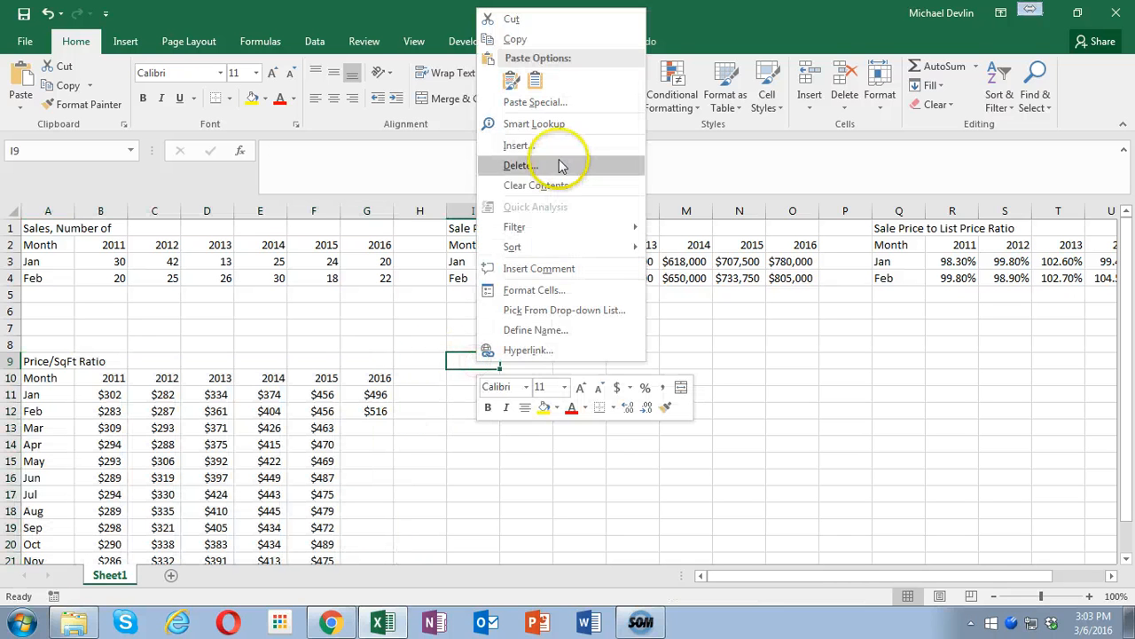
pyautogui.click(510, 102)
pyautogui.doubleClick(446, 103)
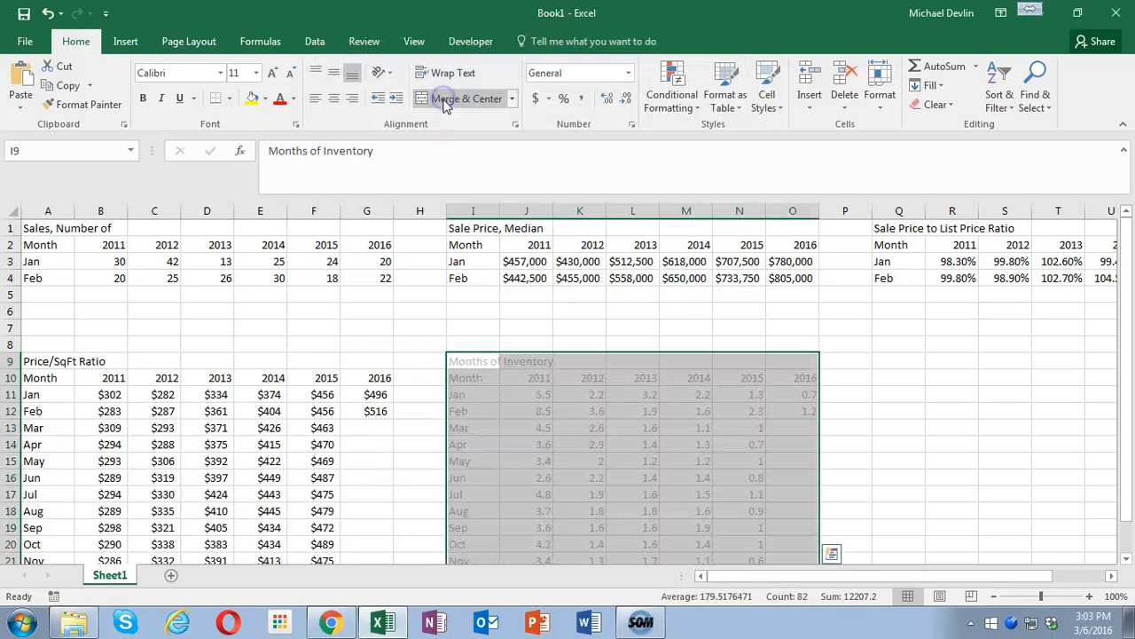
# - Delete rows 13 to 22 to remove the March to December values from the two lower tables
pyautogui.moveTo(10, 427); pyautogui.dragTo(37, 537)
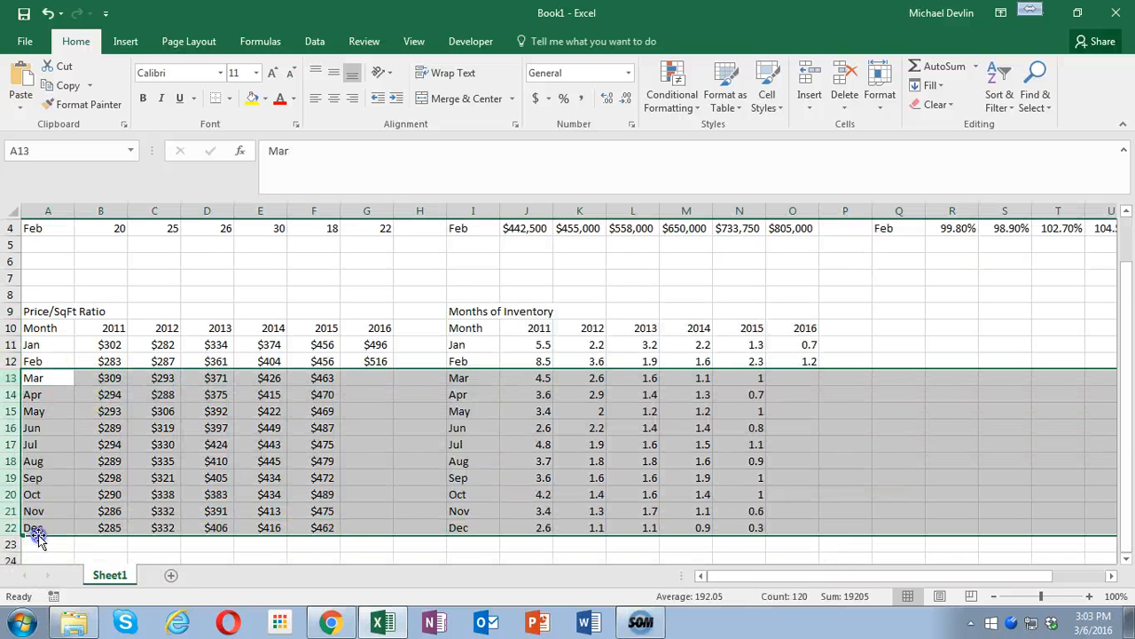
pyautogui.rightClick(361, 424)
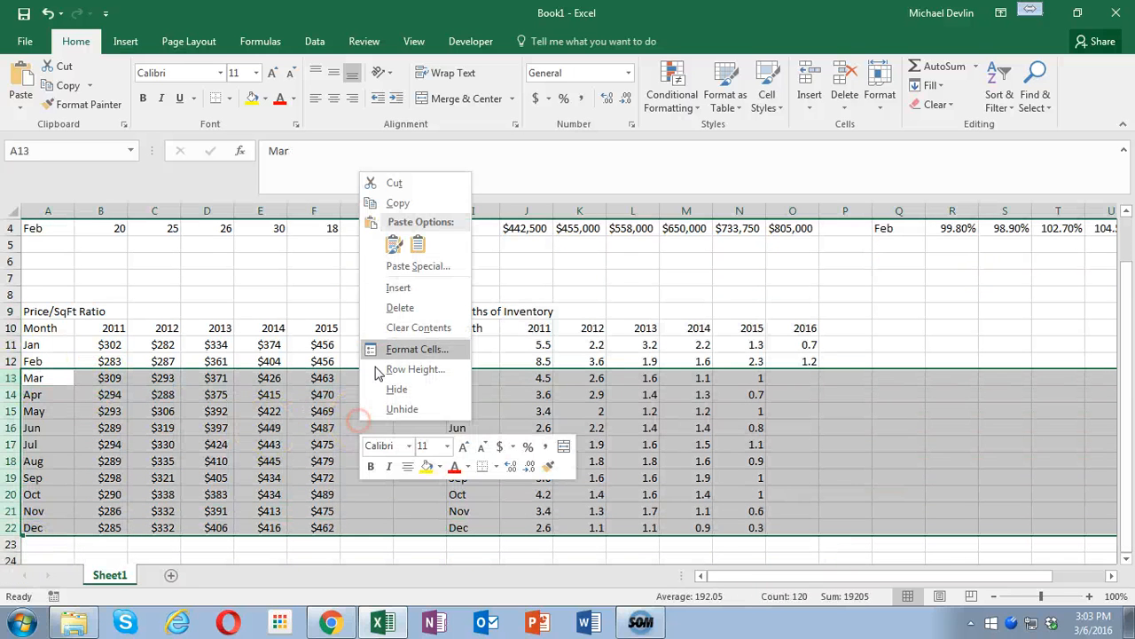
pyautogui.click(398, 308)
pyautogui.scroll(1, 414, 372)
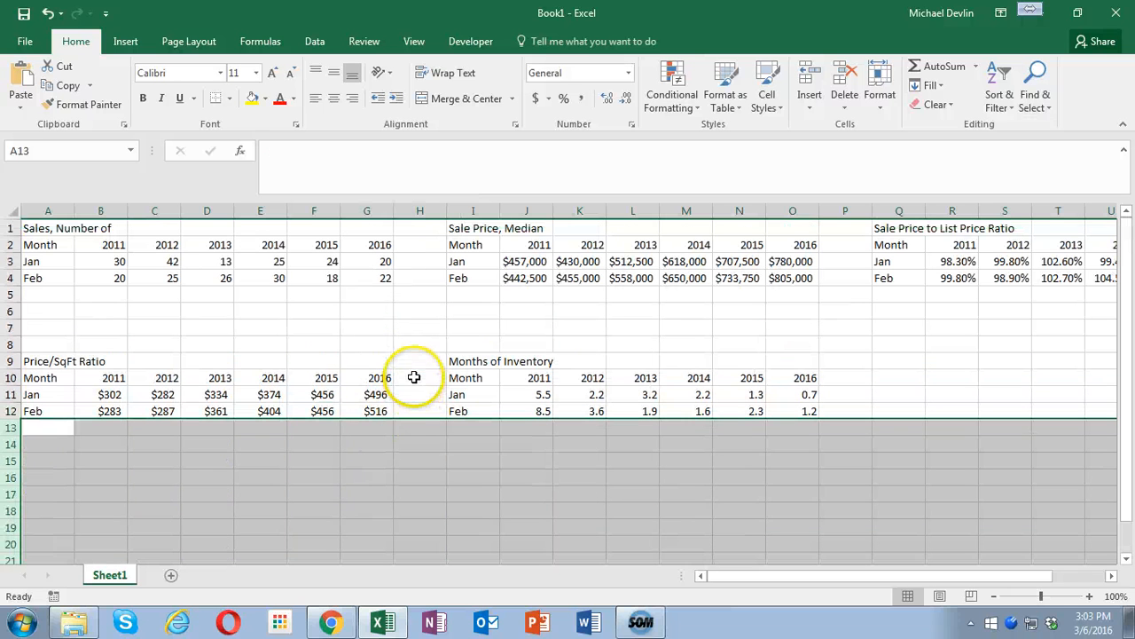
# - Make the month and year header rows 2 and 10 bold
pyautogui.click(12, 244)
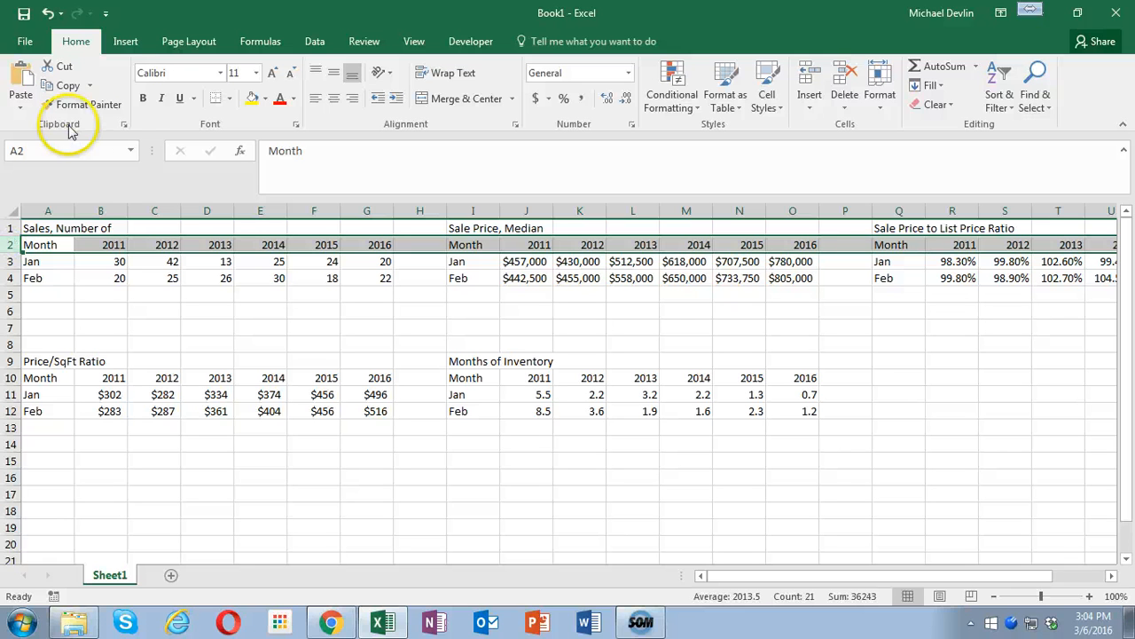
pyautogui.click(142, 98)
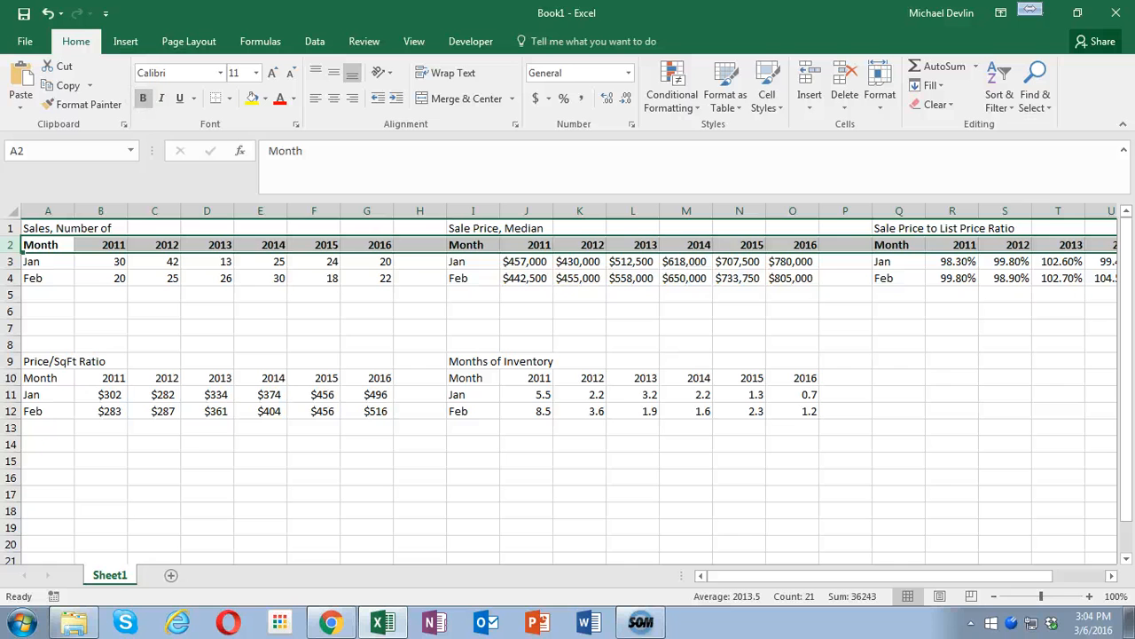
pyautogui.click(11, 378)
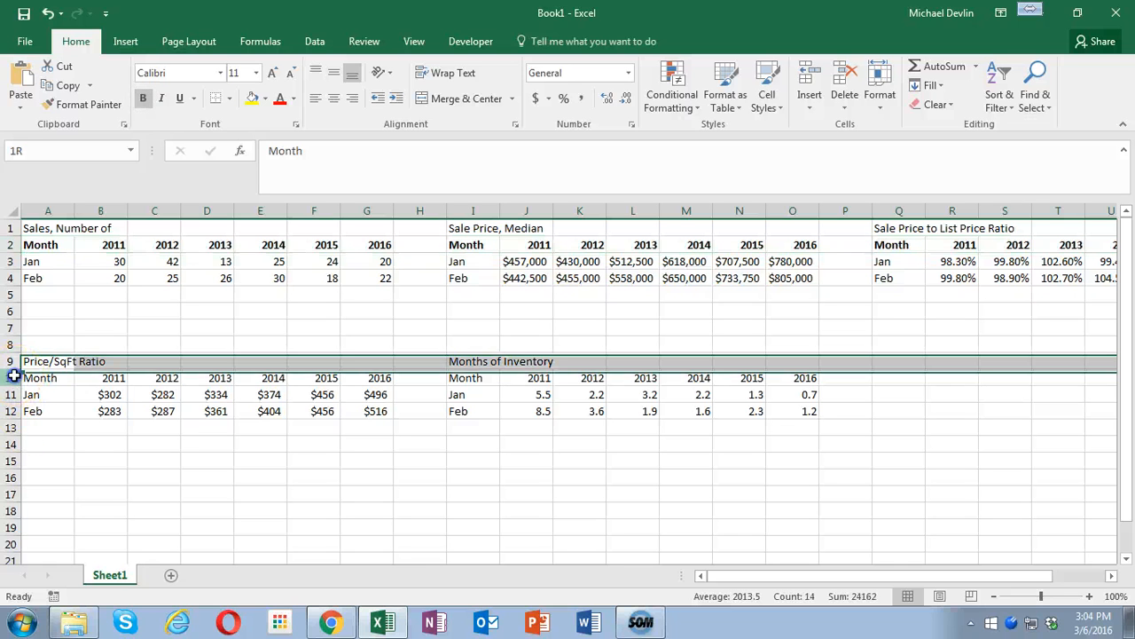
pyautogui.click(143, 98)
# - Check the search criteria in Matrix in Chrome, and rename the Excel worksheet as SFR 95123
pyautogui.moveTo(42, 245); pyautogui.dragTo(365, 284)
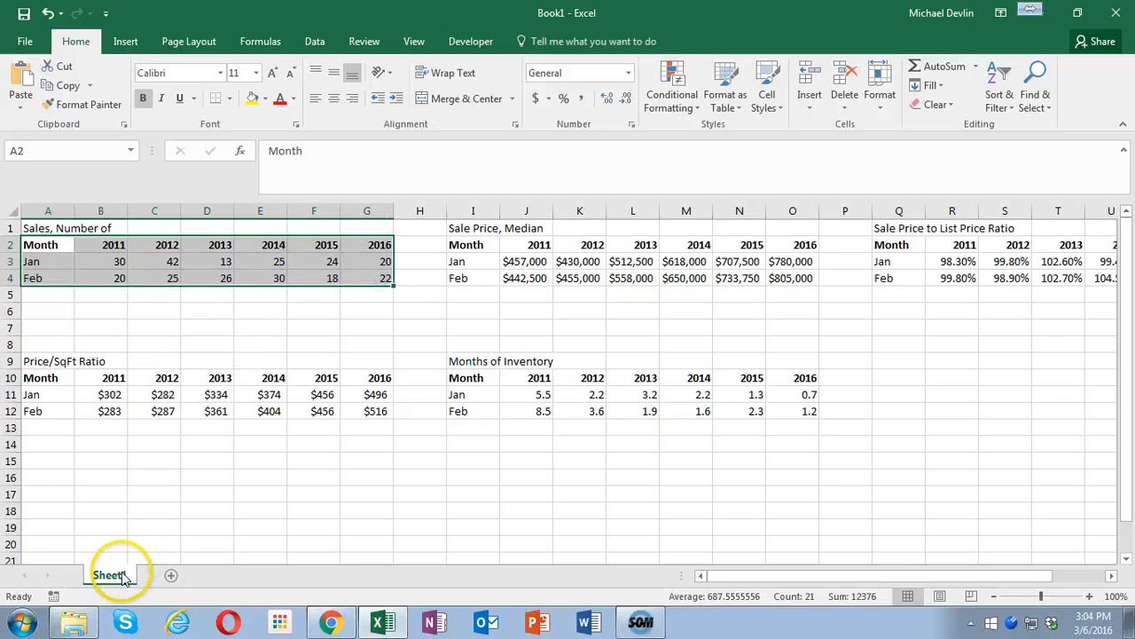
pyautogui.click(330, 622)
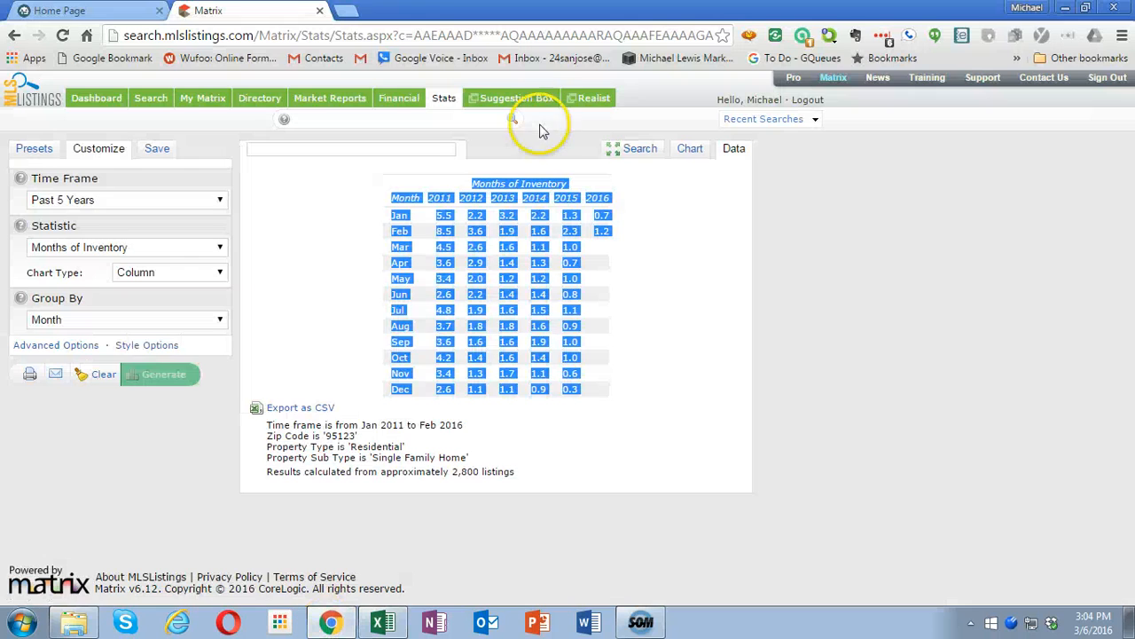
pyautogui.click(630, 151)
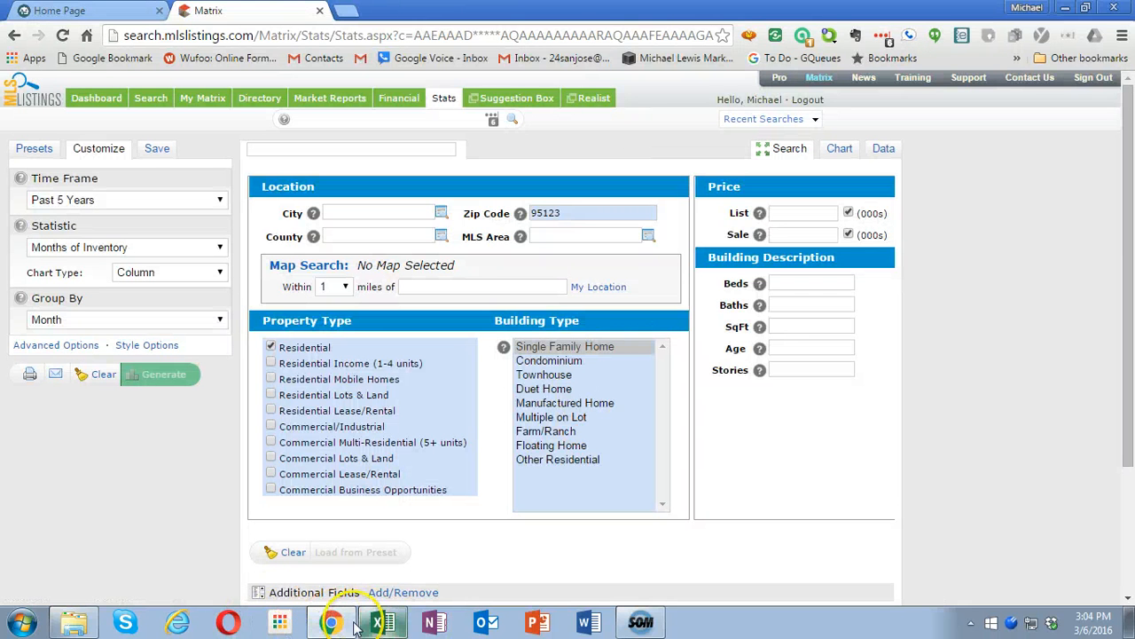
pyautogui.click(381, 622)
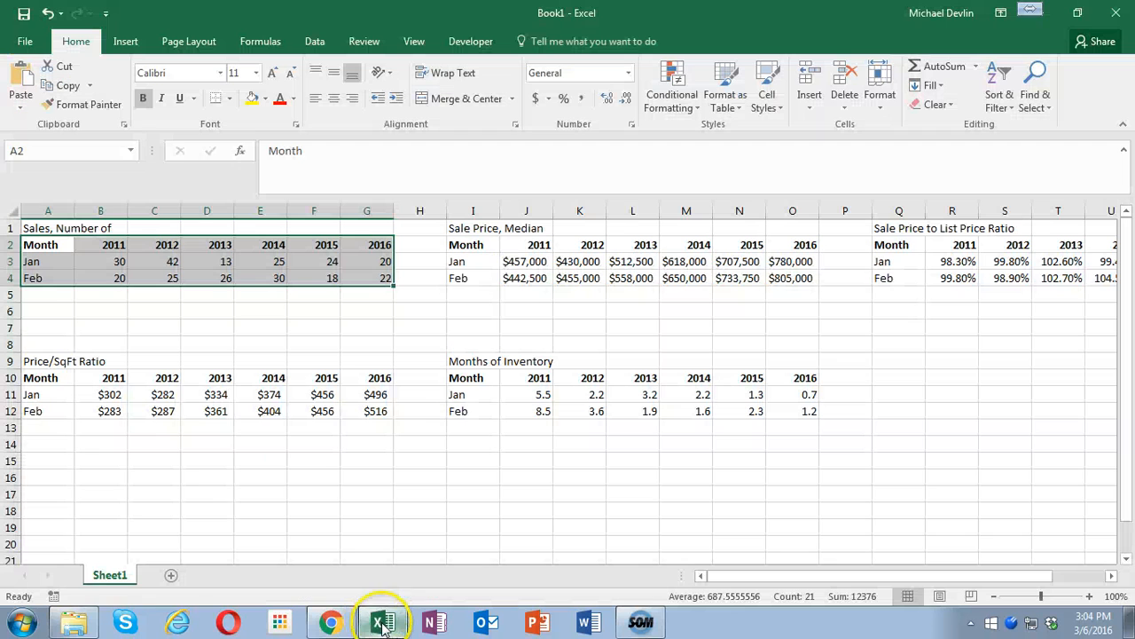
pyautogui.rightClick(113, 581)
pyautogui.click(164, 421)
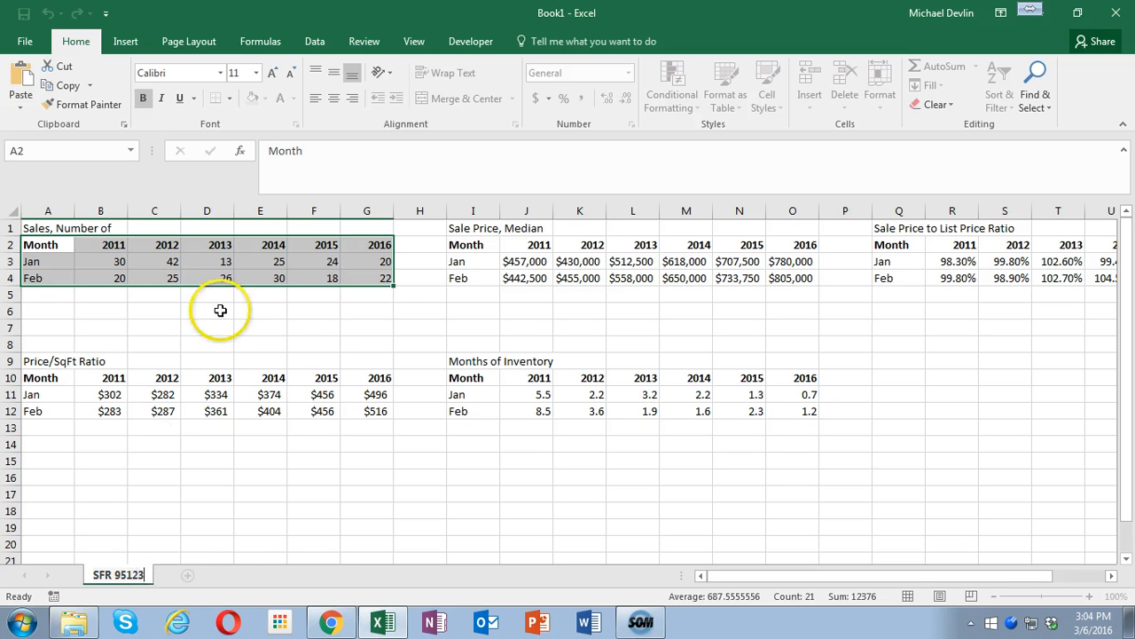
pyautogui.click(146, 325)
# - Delete row 3 to remove the January values from the upper tables
pyautogui.click(46, 249)
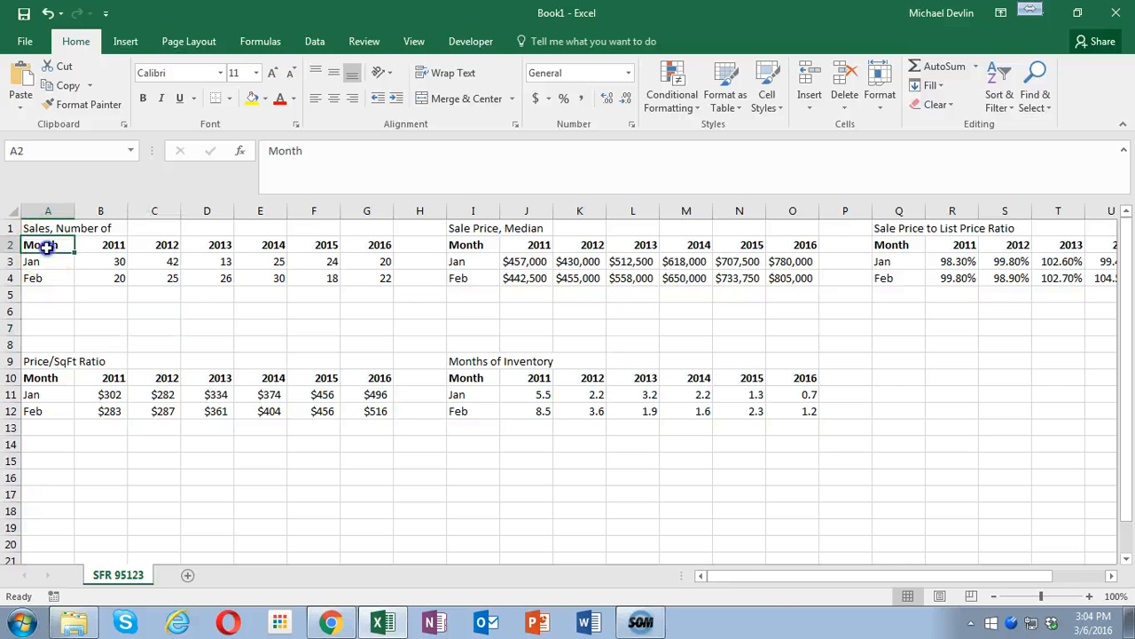
pyautogui.click(12, 261)
pyautogui.rightClick(13, 261)
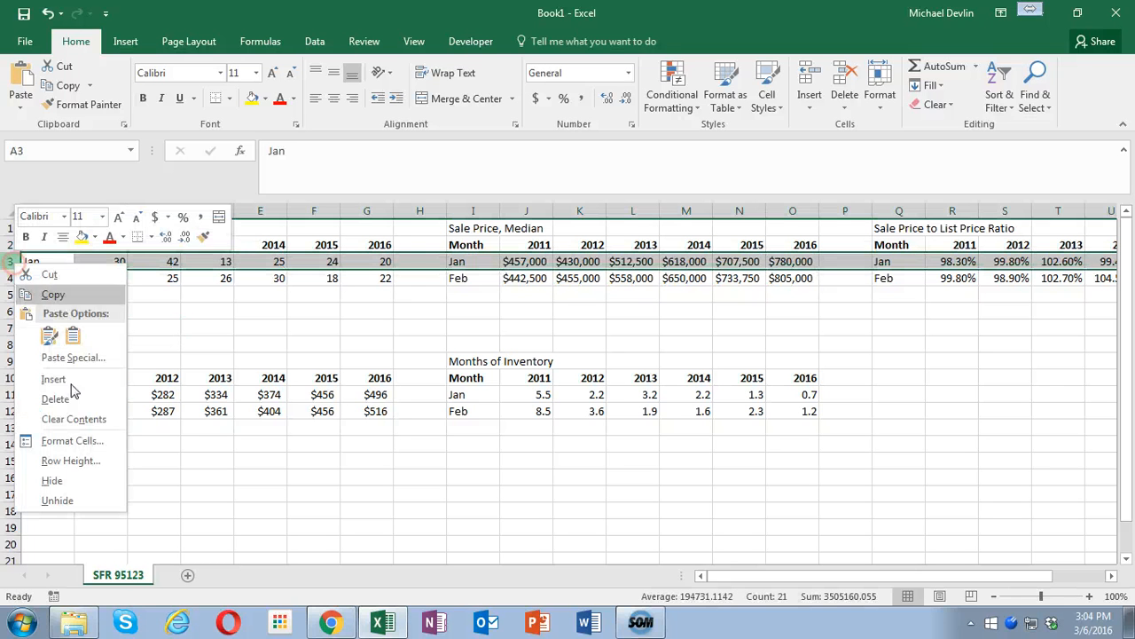
pyautogui.click(55, 399)
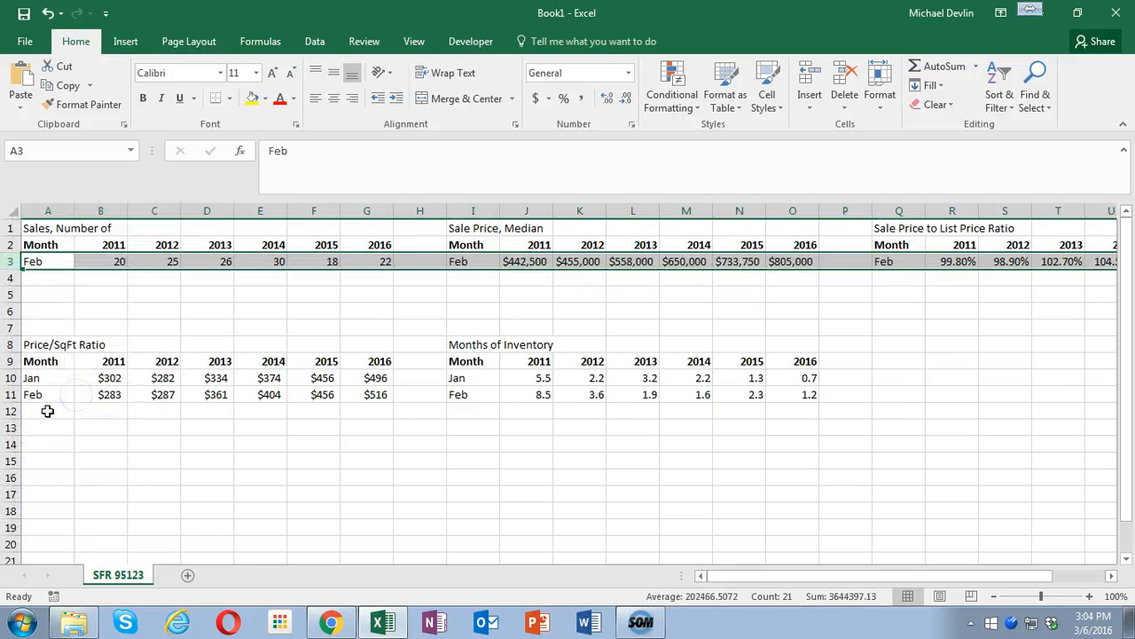
# - Delete row 10 to remove the January values from the two lower tables
pyautogui.click(10, 378)
pyautogui.rightClick(10, 378)
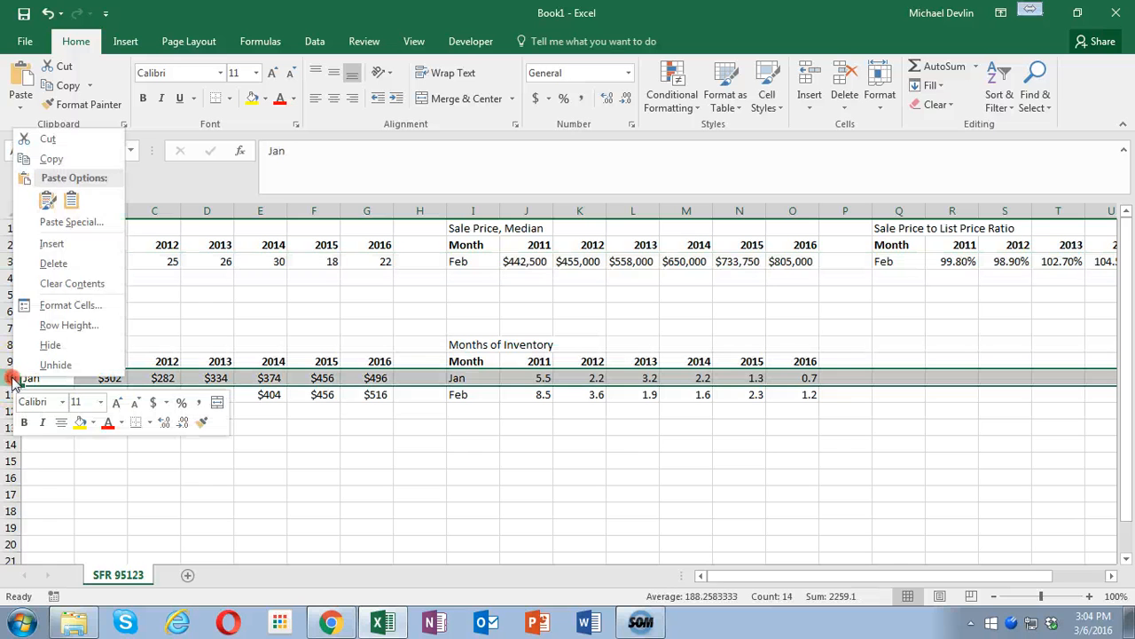
pyautogui.click(53, 263)
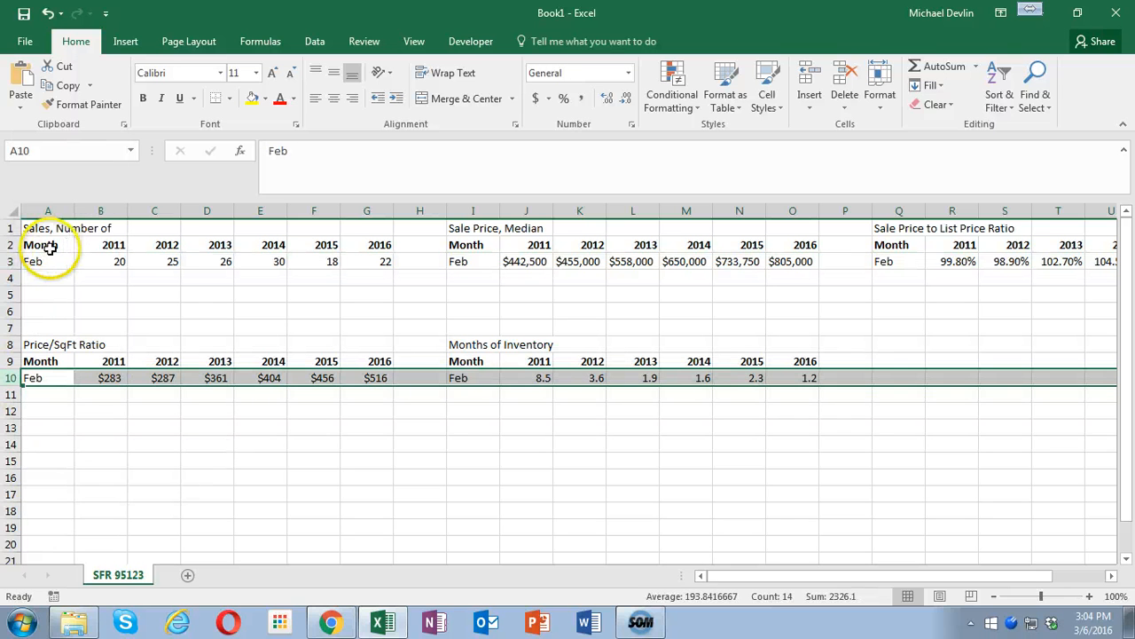
# - Insert a clustered column chart of the number of sales in A2:G3 and apply the grey gradient style with data labels
pyautogui.moveTo(50, 248); pyautogui.dragTo(353, 258)
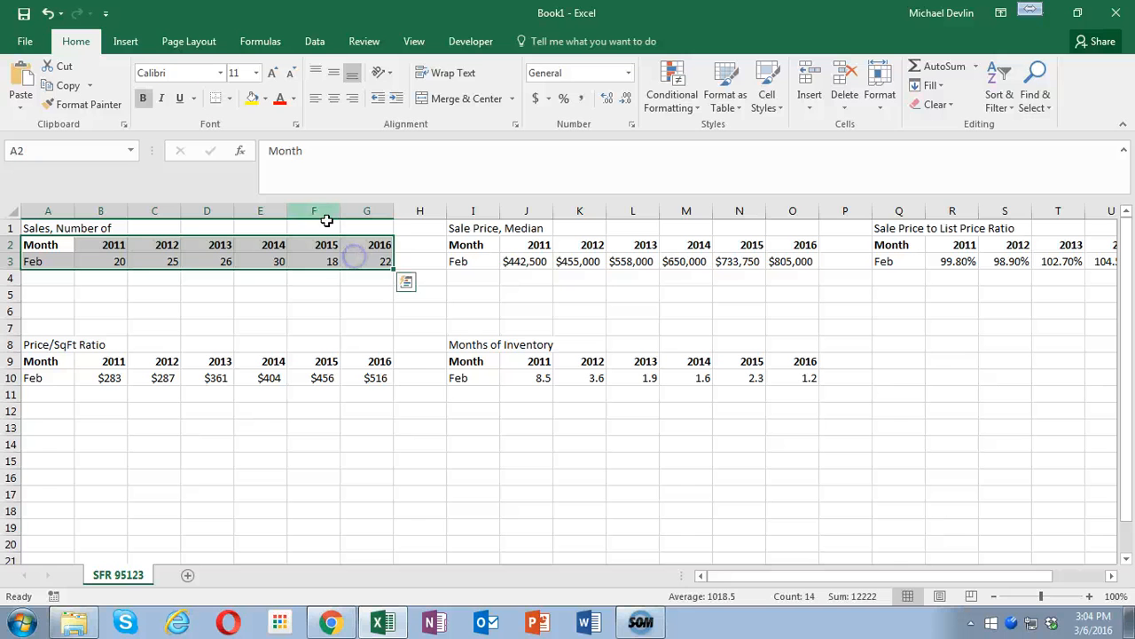
pyautogui.click(125, 41)
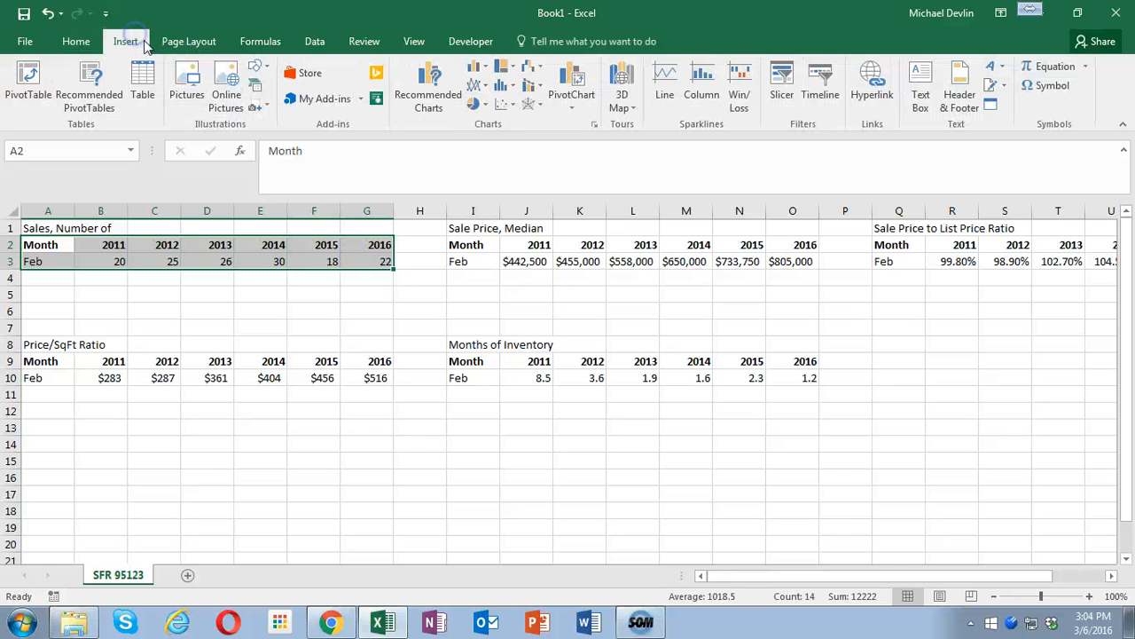
pyautogui.click(425, 92)
pyautogui.click(418, 245)
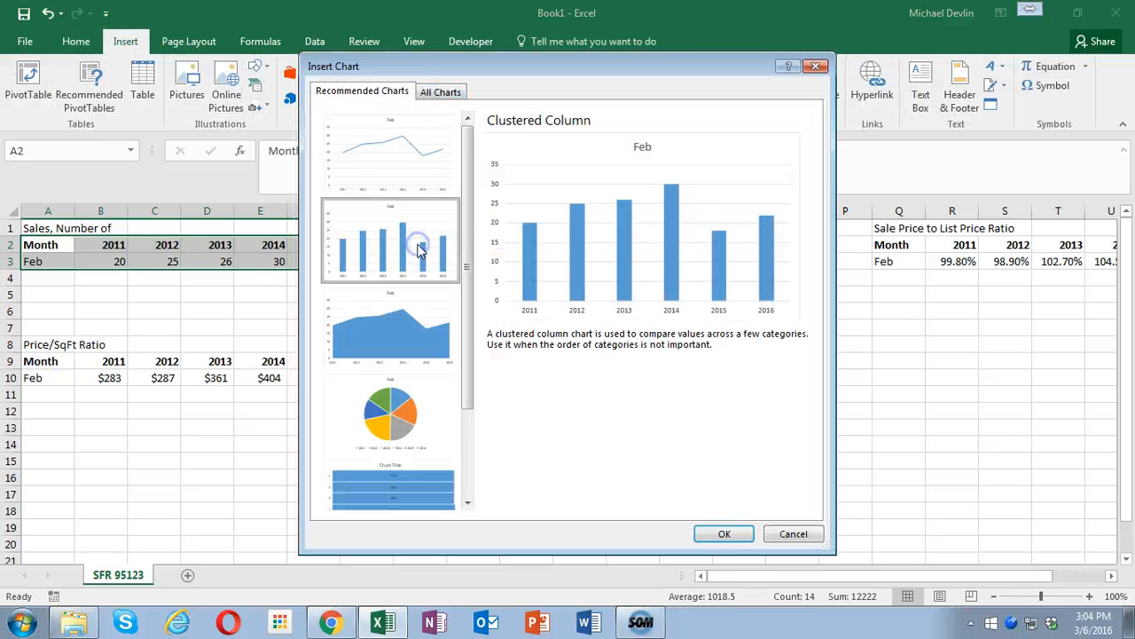
pyautogui.click(722, 534)
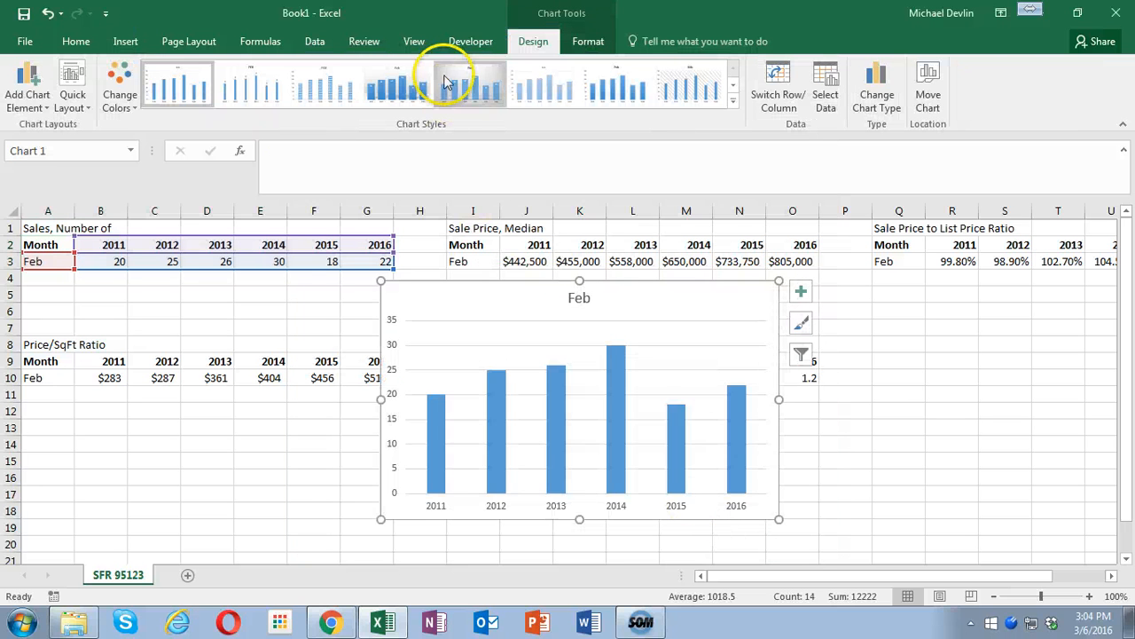
pyautogui.click(448, 82)
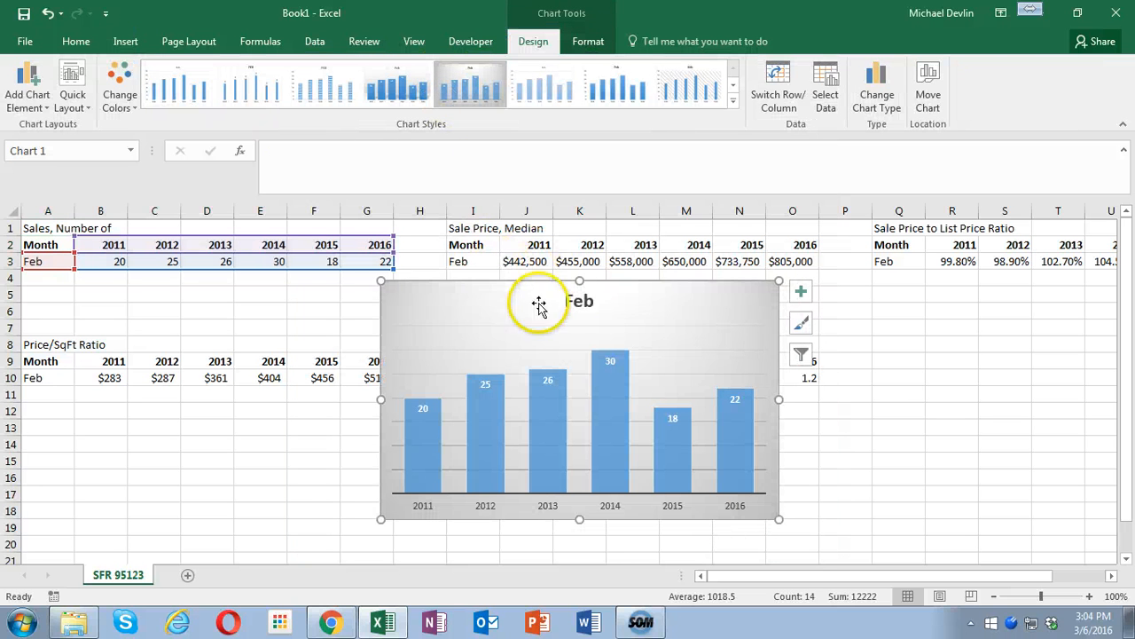
# - Title the sales chart "Sales of Single Family Homes in 95123" and copy the title text
pyautogui.click(572, 297)
pyautogui.moveTo(570, 301); pyautogui.dragTo(644, 307)
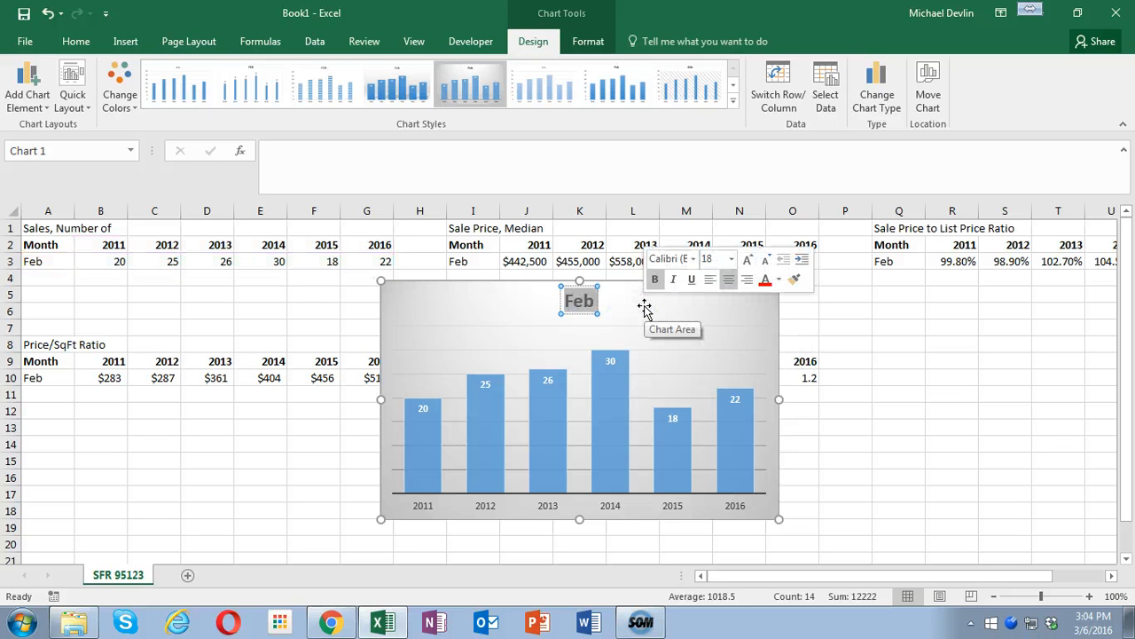
pyautogui.write('Sales')
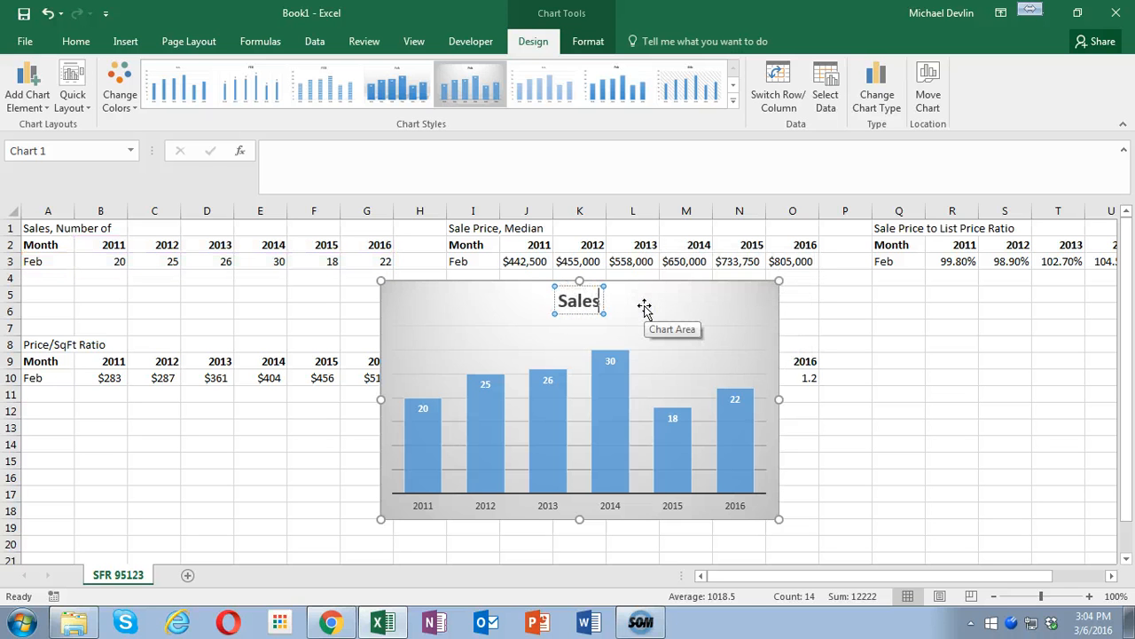
pyautogui.write(' of Single')
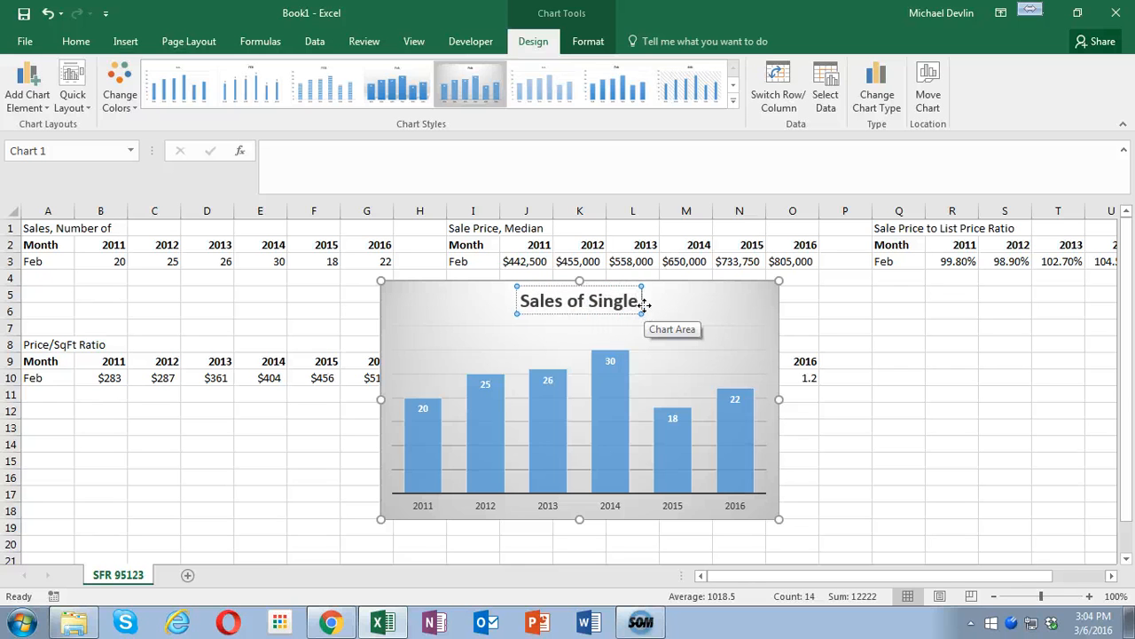
pyautogui.write(' Family')
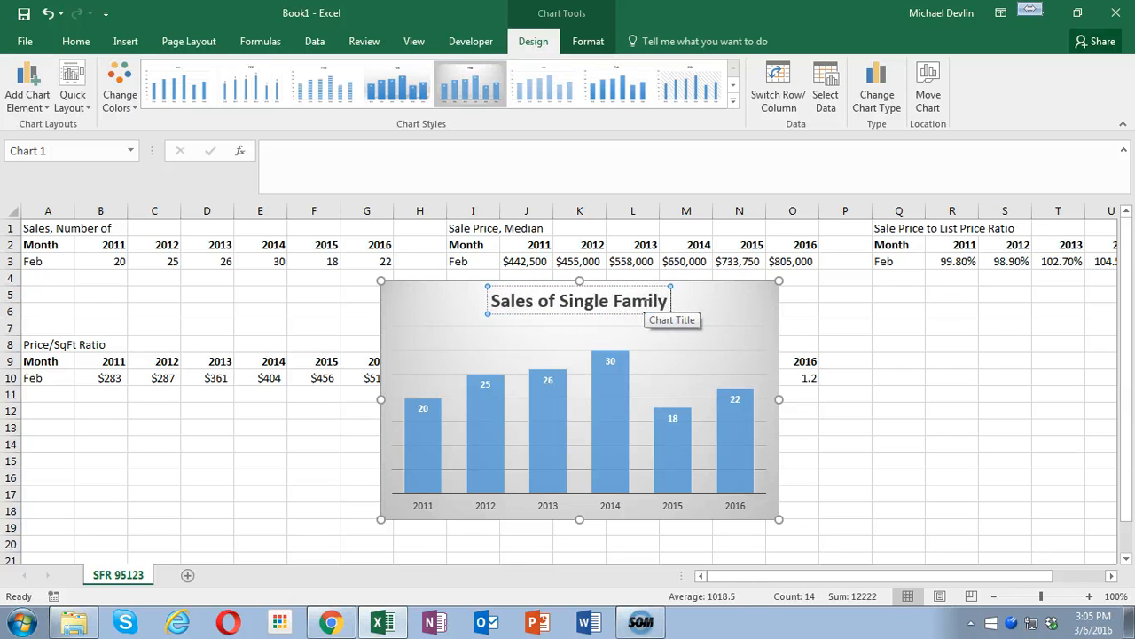
pyautogui.write(' Homes in')
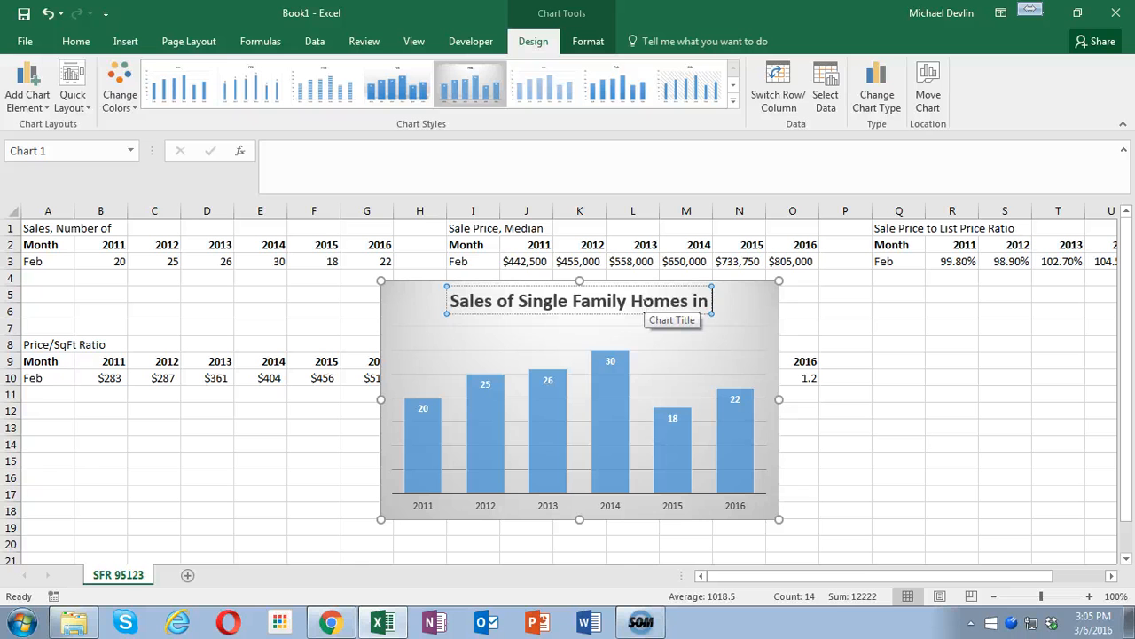
pyautogui.write(' 95123')
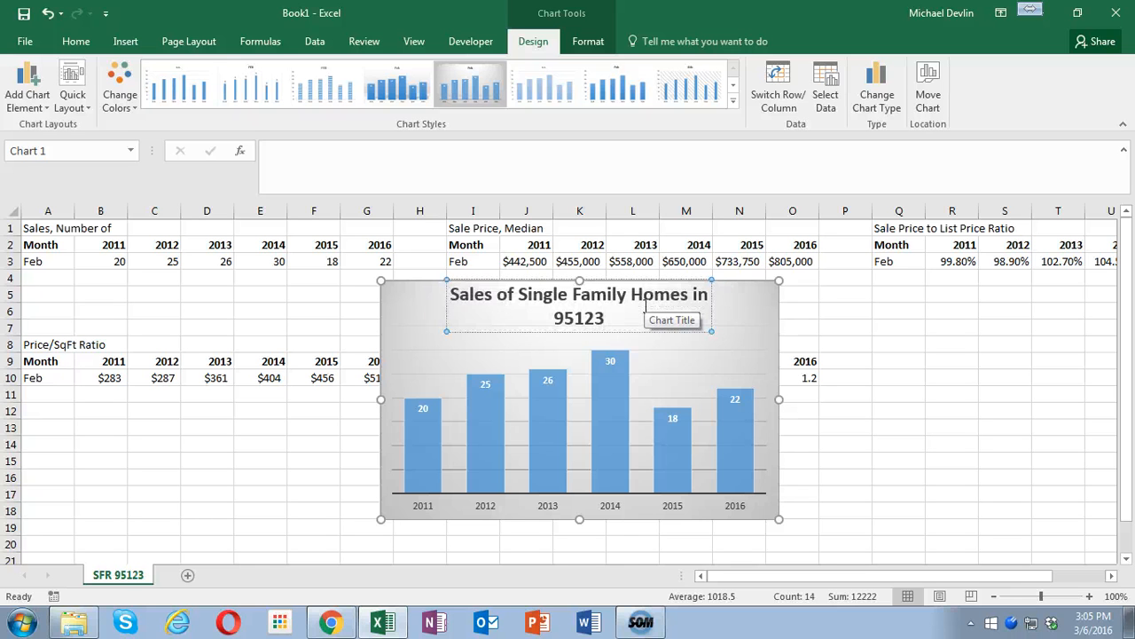
pyautogui.hotkey('ctrl', 'a')
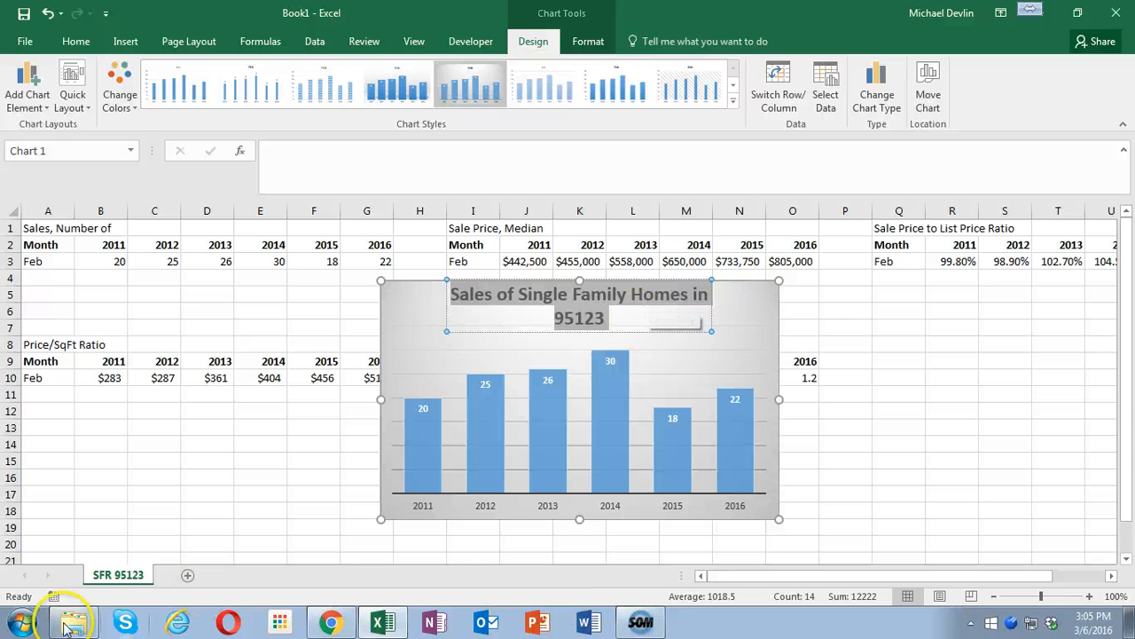
pyautogui.click(20, 625)
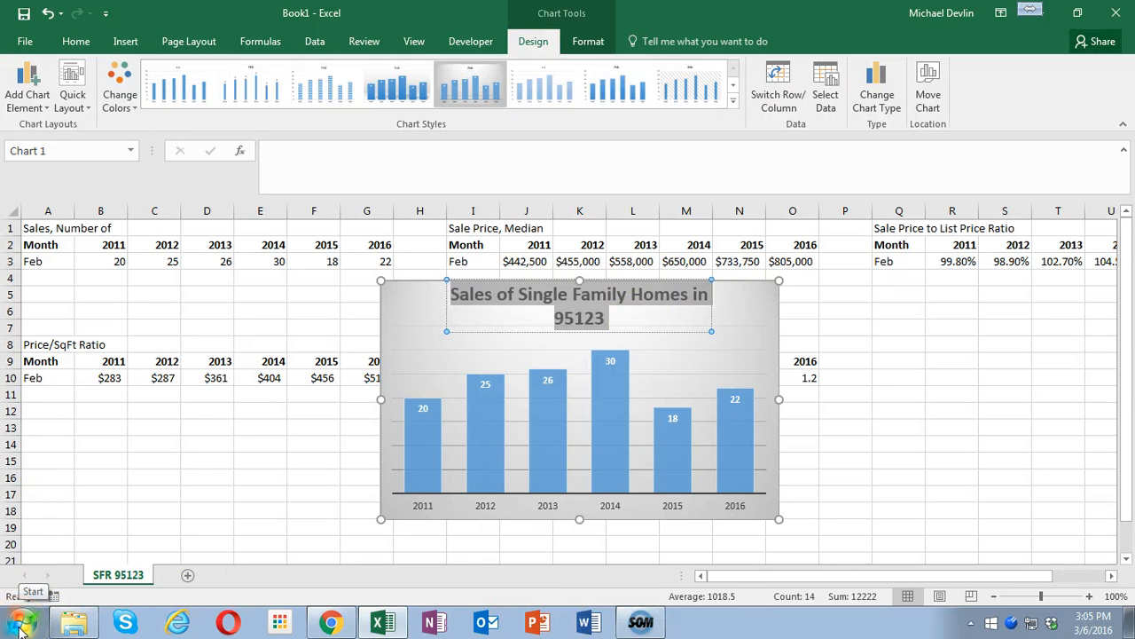
# - Move the sales chart to a new sheet named Chart1 and return to the SFR 95123 worksheet
pyautogui.rightClick(779, 345)
pyautogui.click(827, 443)
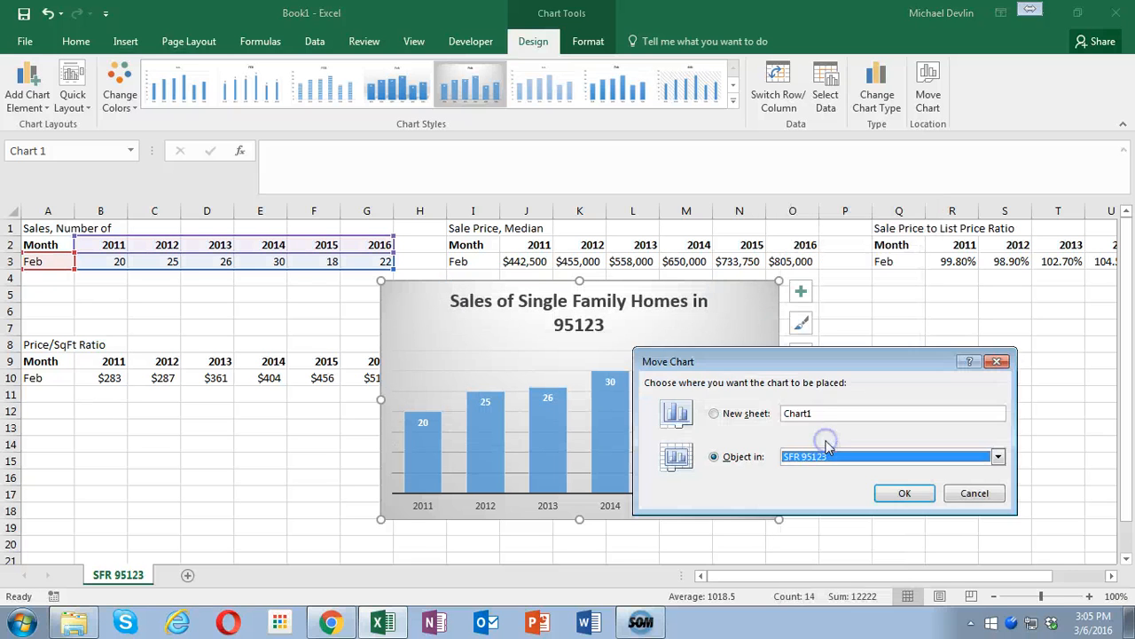
pyautogui.click(797, 413)
pyautogui.click(914, 495)
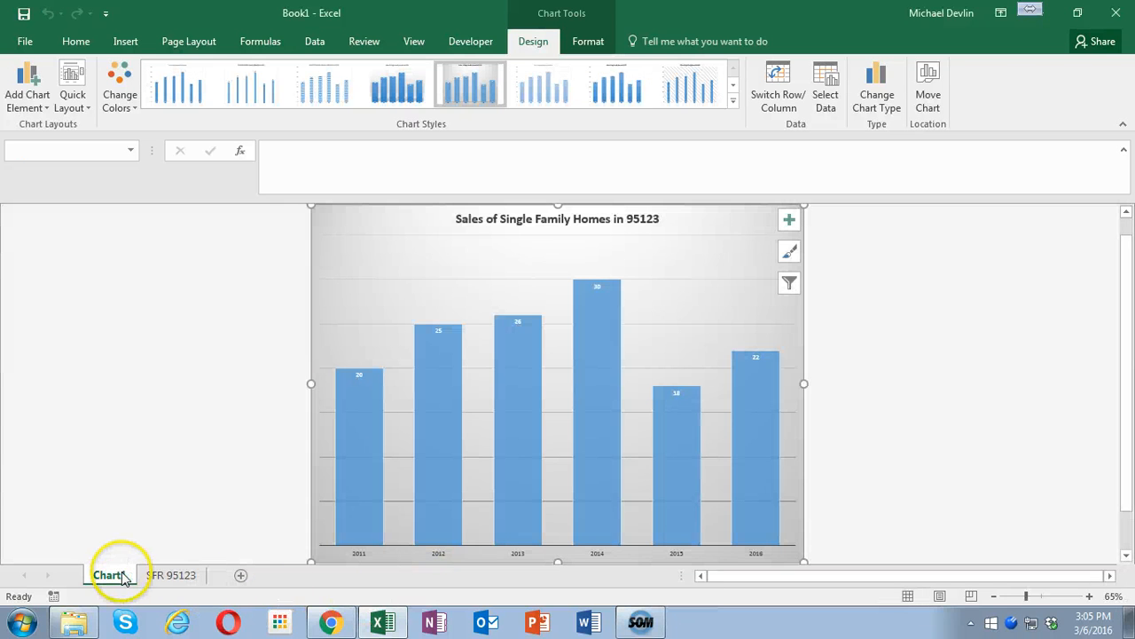
pyautogui.click(167, 573)
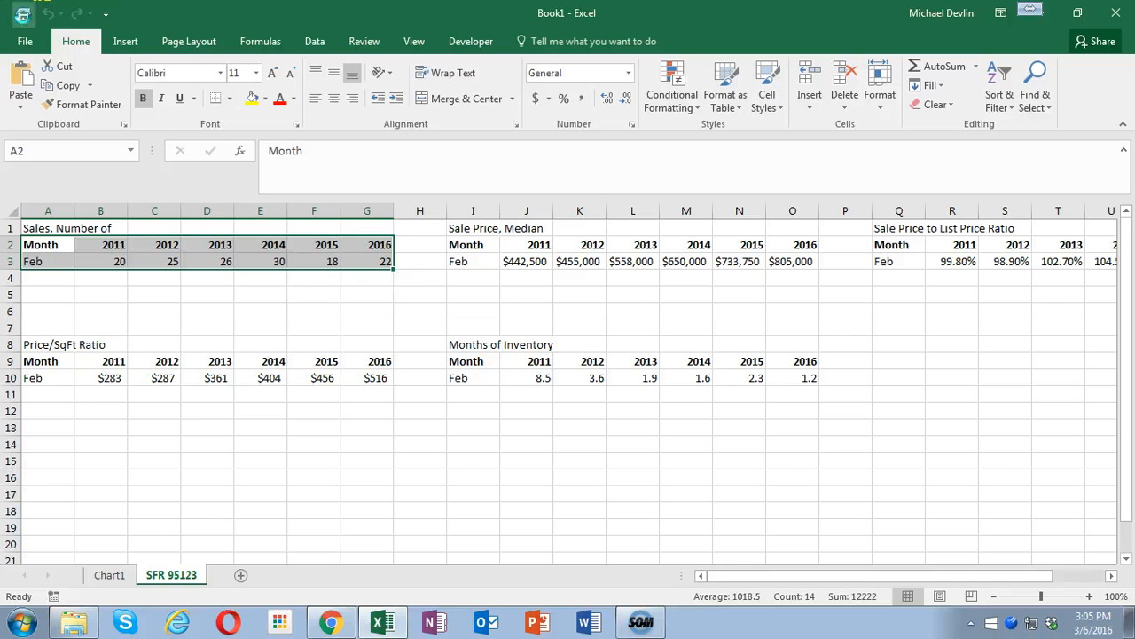
pyautogui.hotkey('ctrl', 's')
pyautogui.click(522, 146)
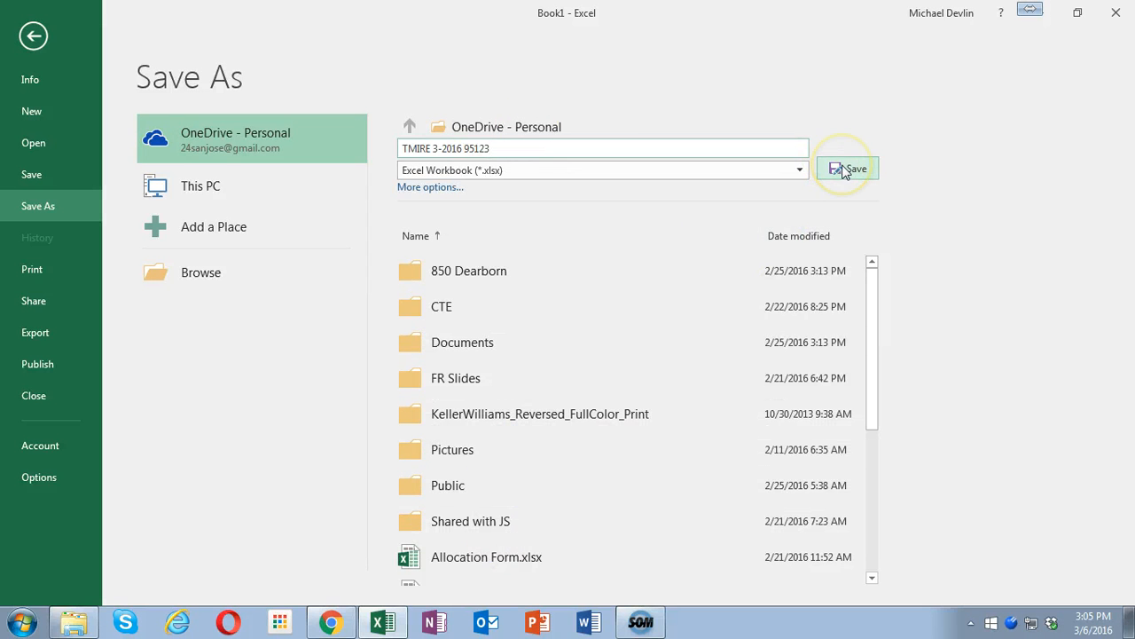
pyautogui.click(210, 274)
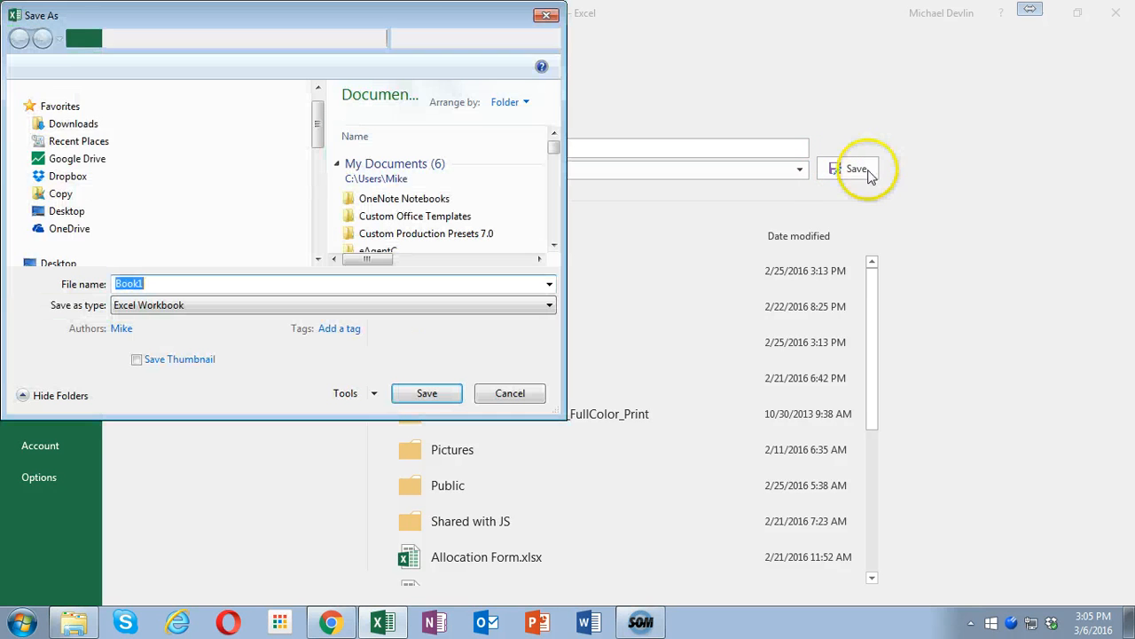
# - Search Dropbox for tmire, open the TMIRE folder and save the workbook there
pyautogui.click(68, 110)
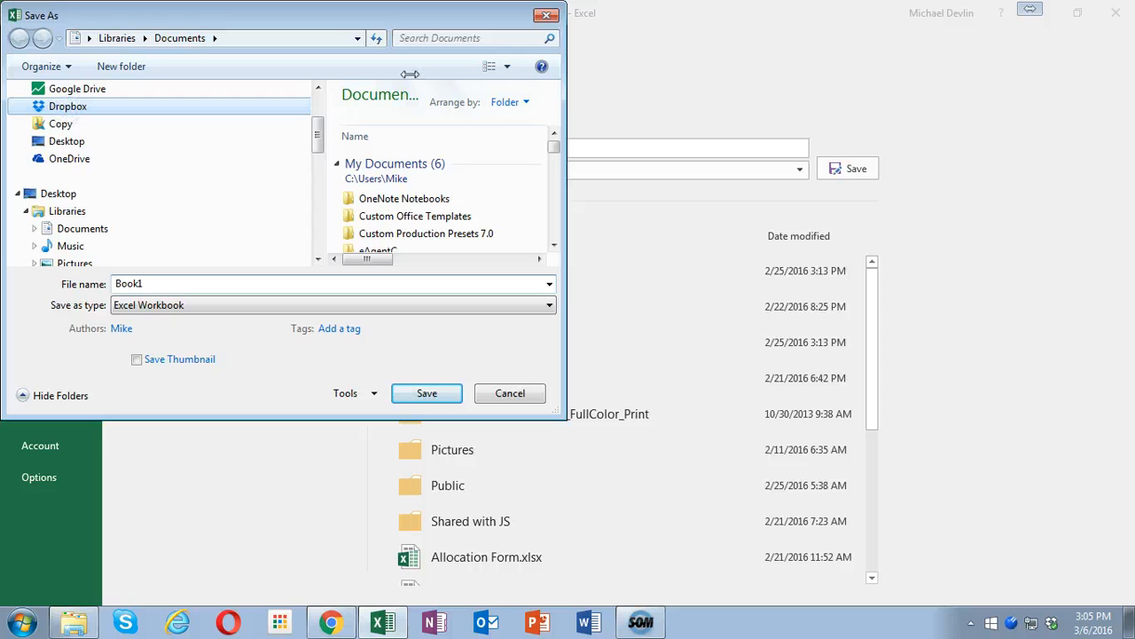
pyautogui.click(471, 39)
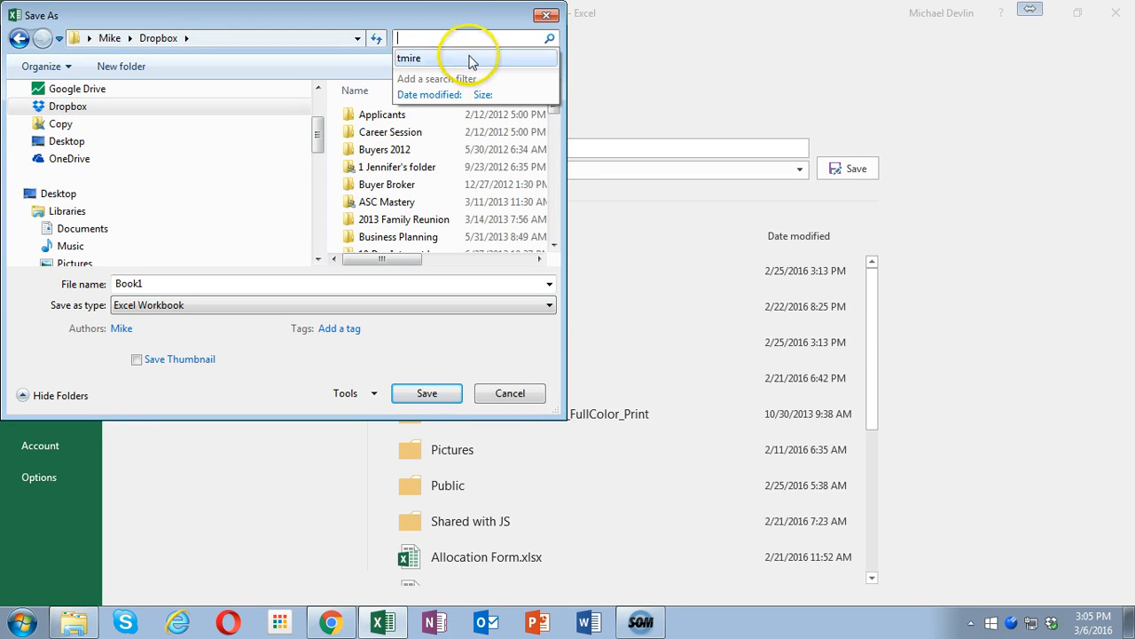
pyautogui.click(469, 57)
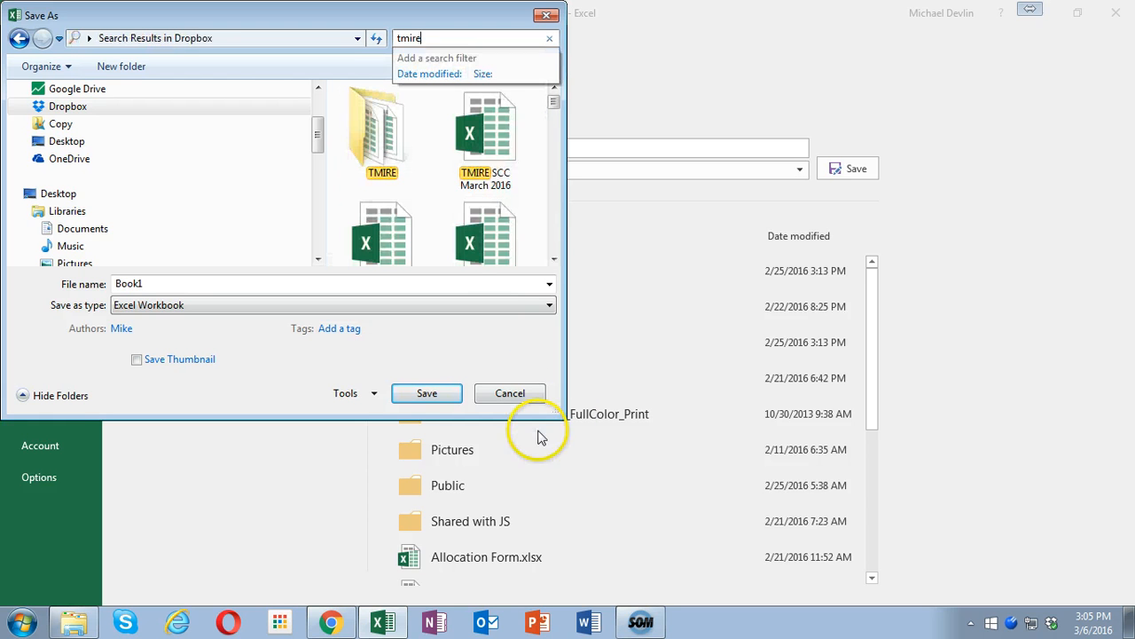
pyautogui.click(368, 138)
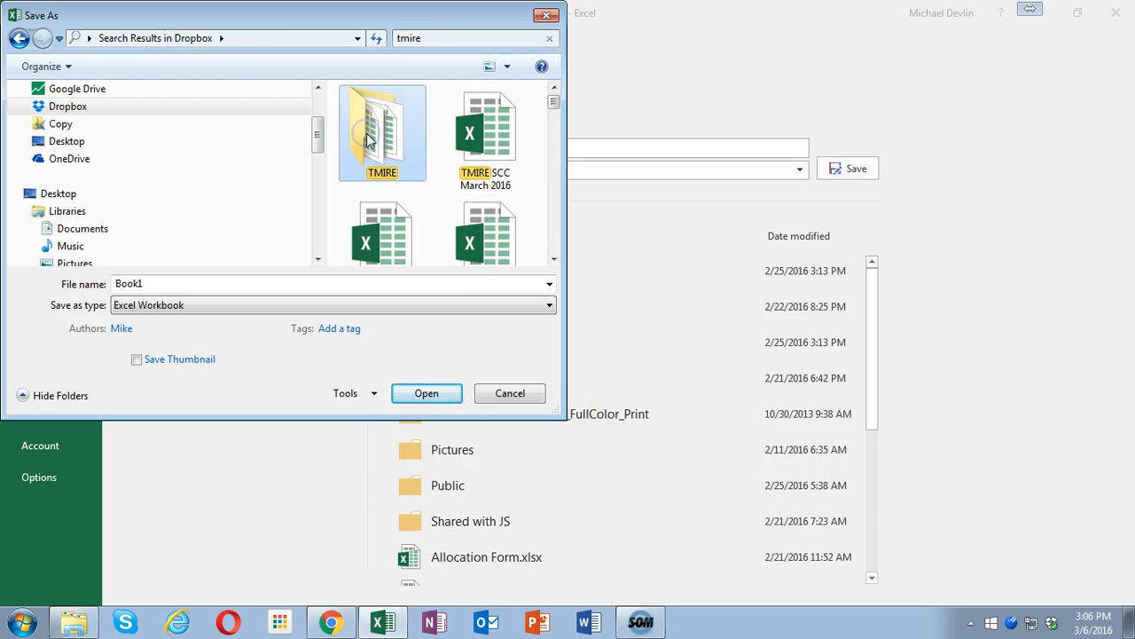
pyautogui.doubleClick(369, 138)
pyautogui.click(427, 393)
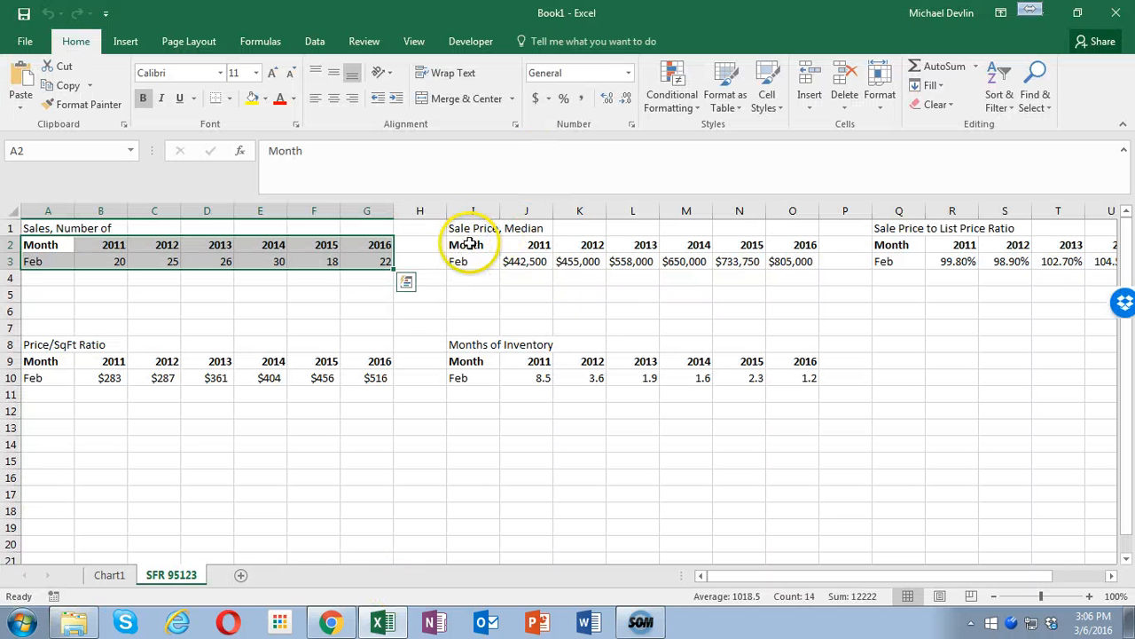
# - Insert a clustered column chart of the median sale prices in I2:O3 and apply the grey gradient style with data labels
pyautogui.moveTo(471, 245); pyautogui.dragTo(787, 261)
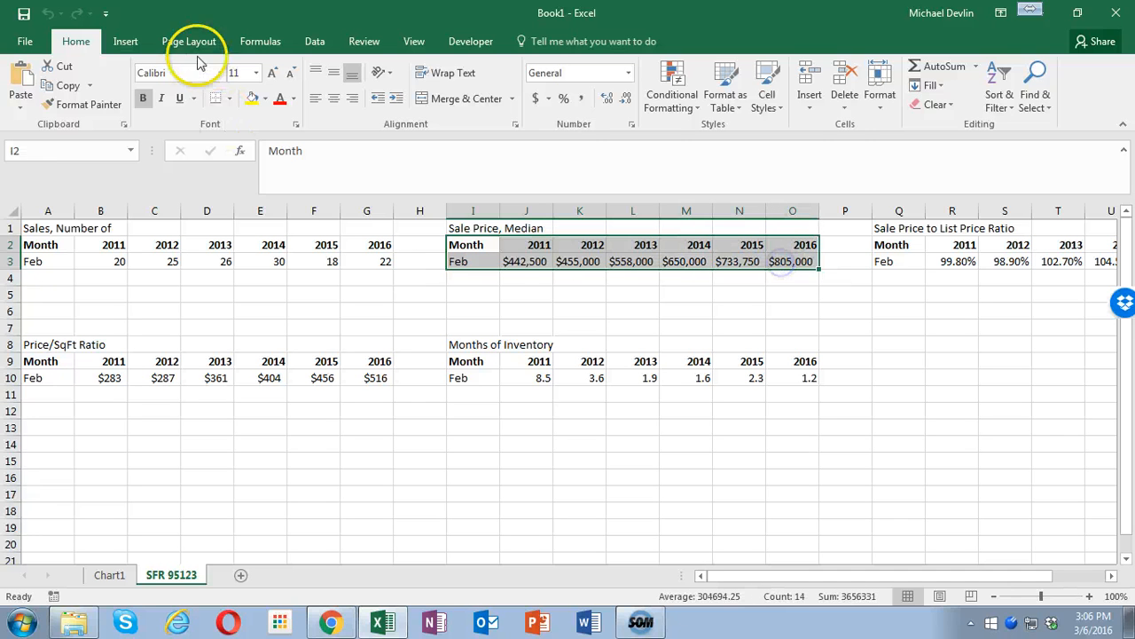
pyautogui.click(125, 40)
pyautogui.click(430, 94)
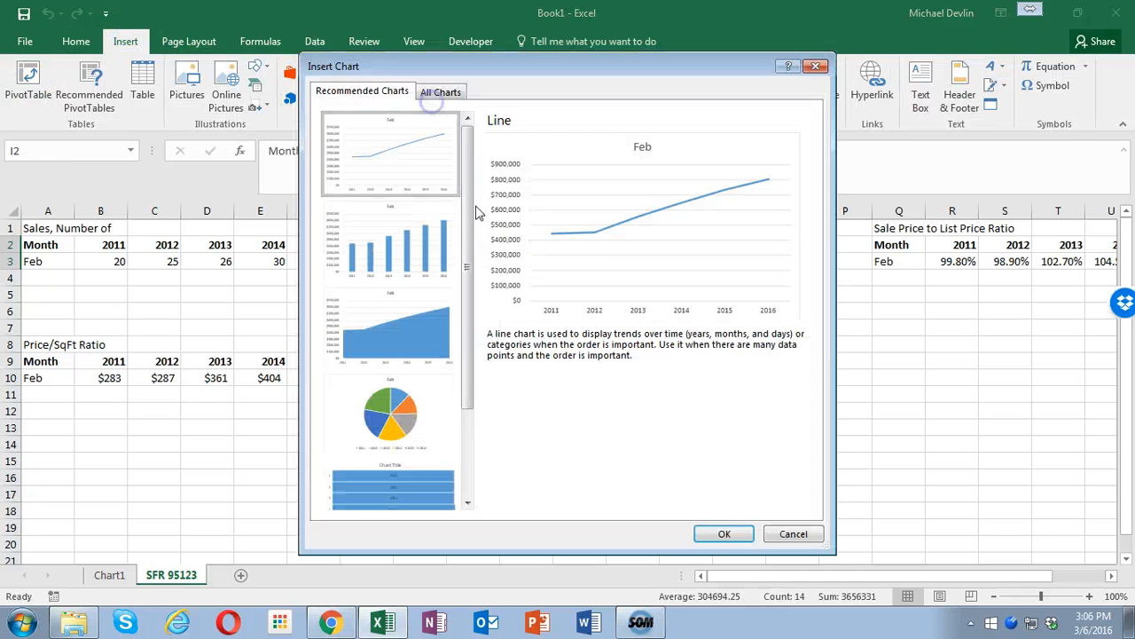
pyautogui.click(404, 226)
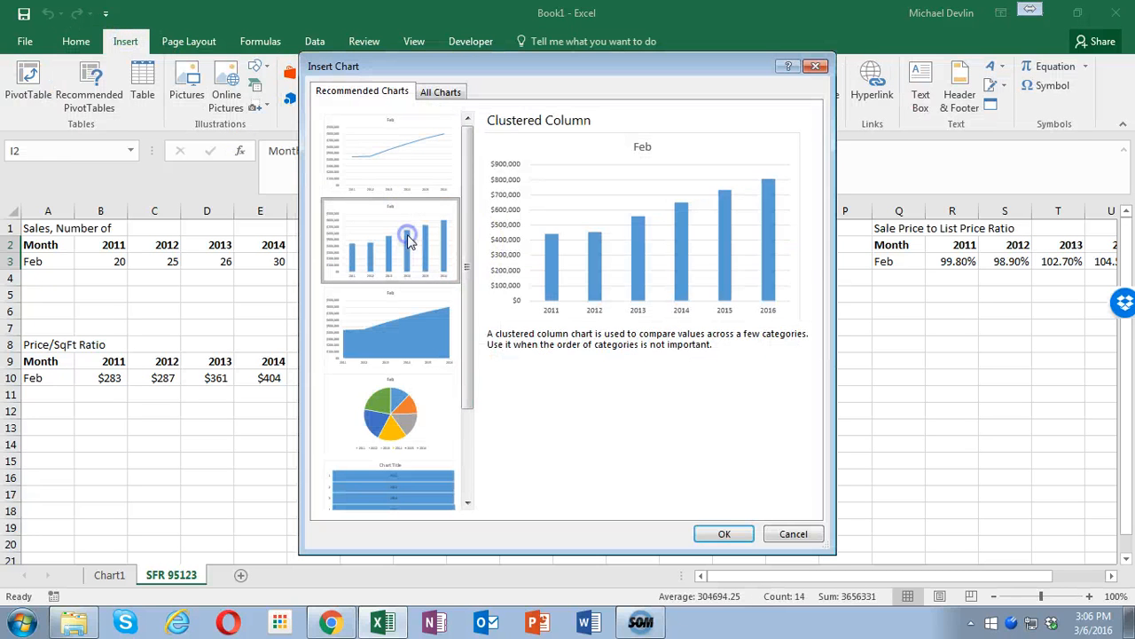
pyautogui.click(729, 537)
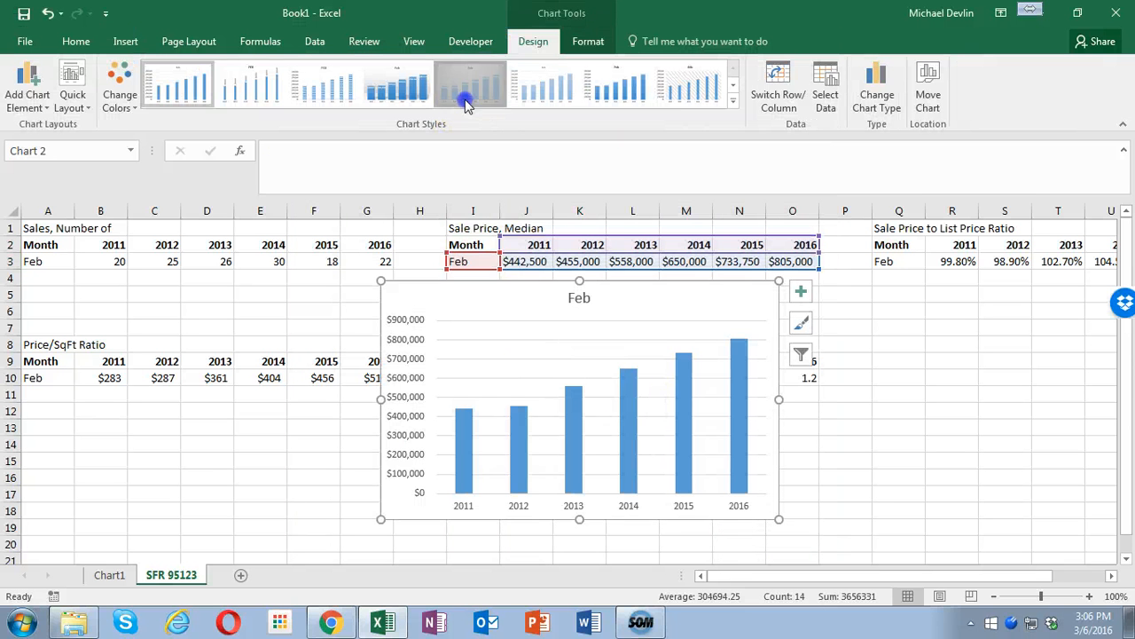
pyautogui.click(467, 99)
# - Replace the median price chart's title with the copied text "Sales of Single Family Homes in 95123"
pyautogui.click(577, 300)
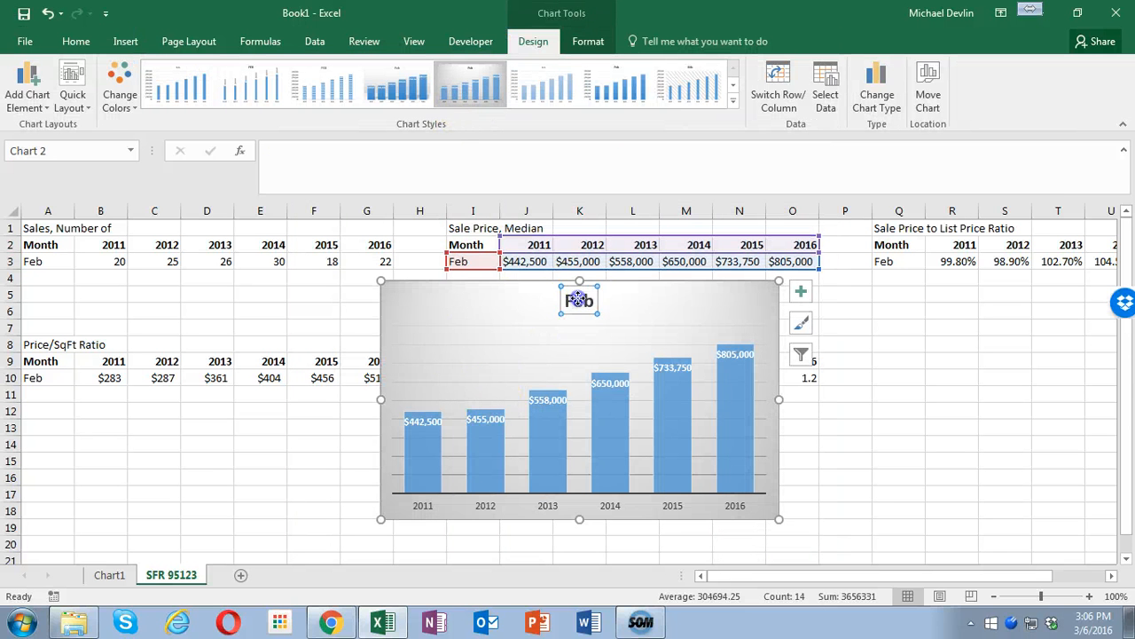
pyautogui.doubleClick(578, 298)
pyautogui.click(593, 300)
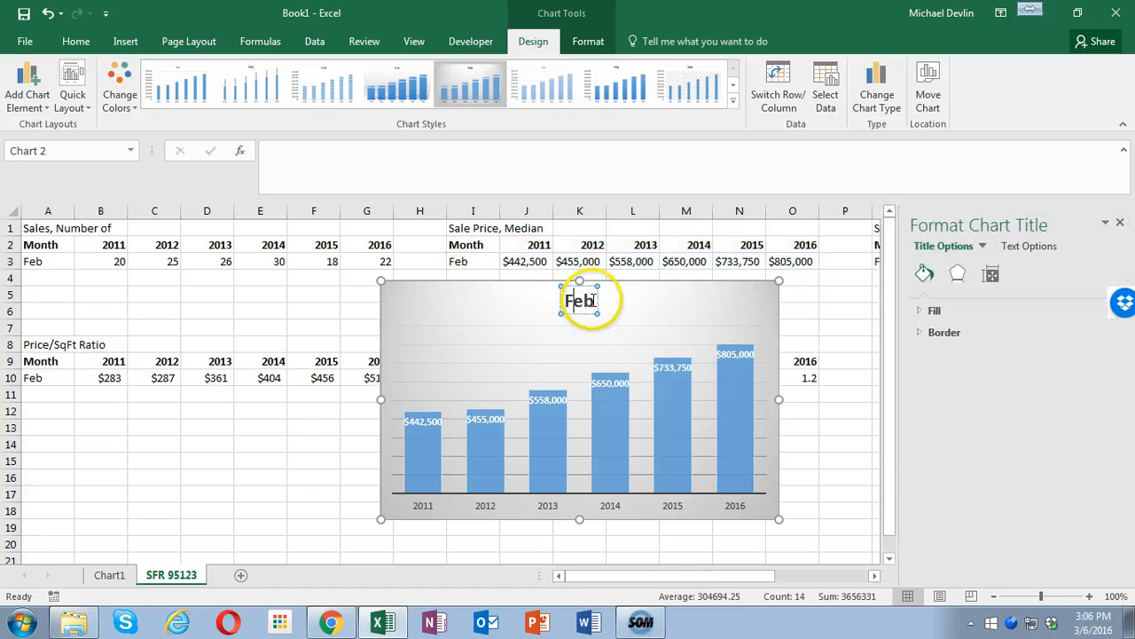
pyautogui.doubleClick(573, 300)
pyautogui.write('Sales of Single Family Homes in 95123')
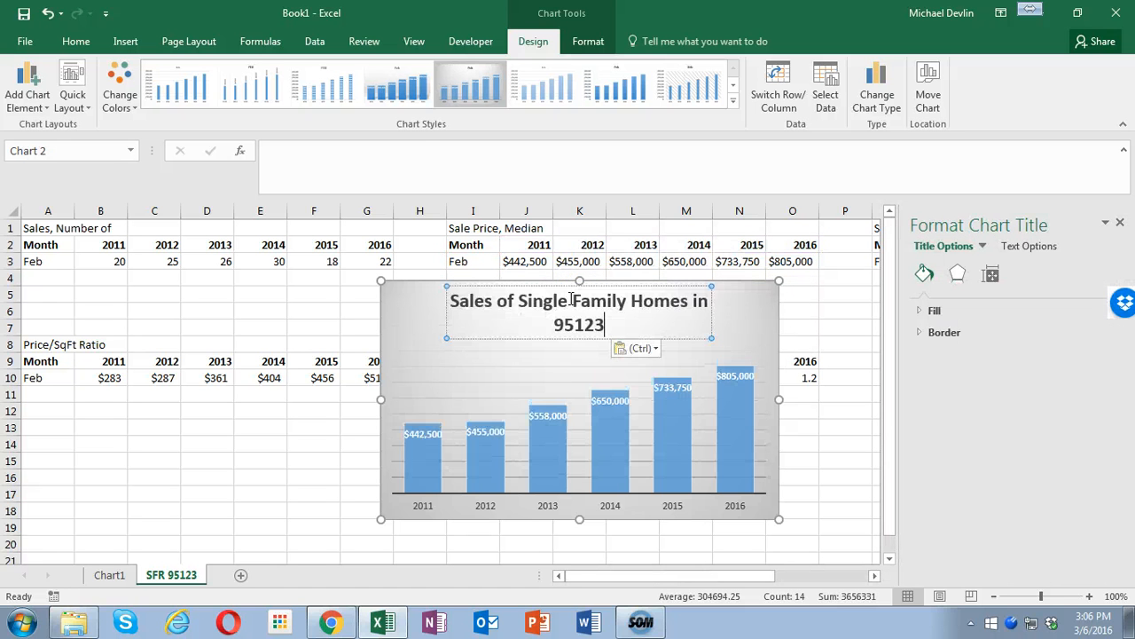
# - Change the word "Sales" in the chart title so it reads "Median Price of Single Family Homes in 95123"
pyautogui.click(476, 301)
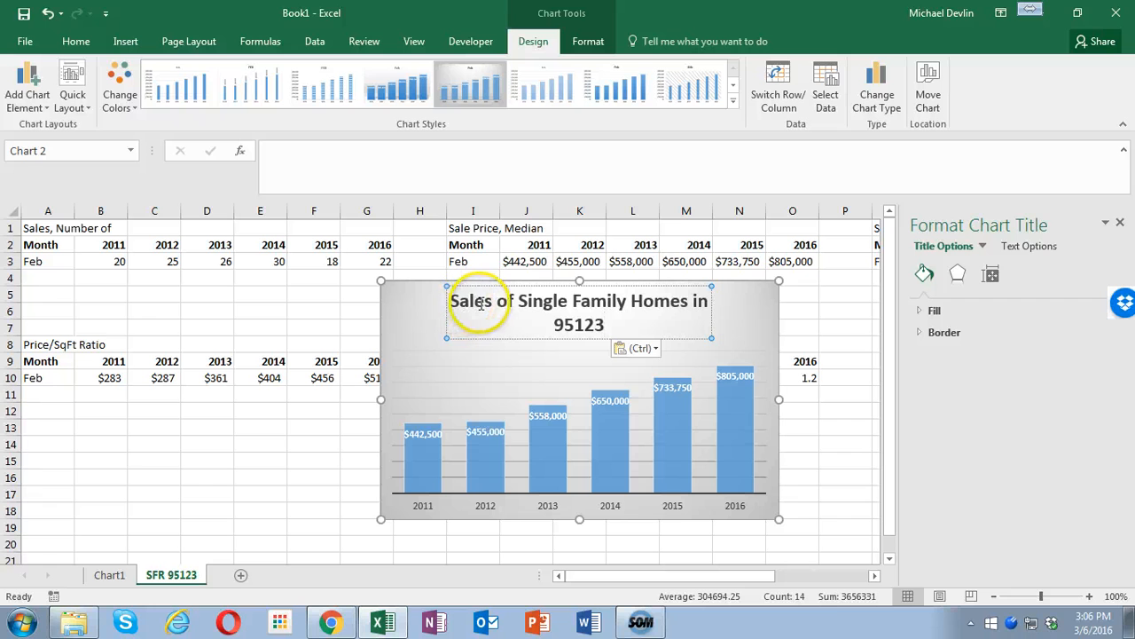
pyautogui.moveTo(477, 302); pyautogui.dragTo(449, 295)
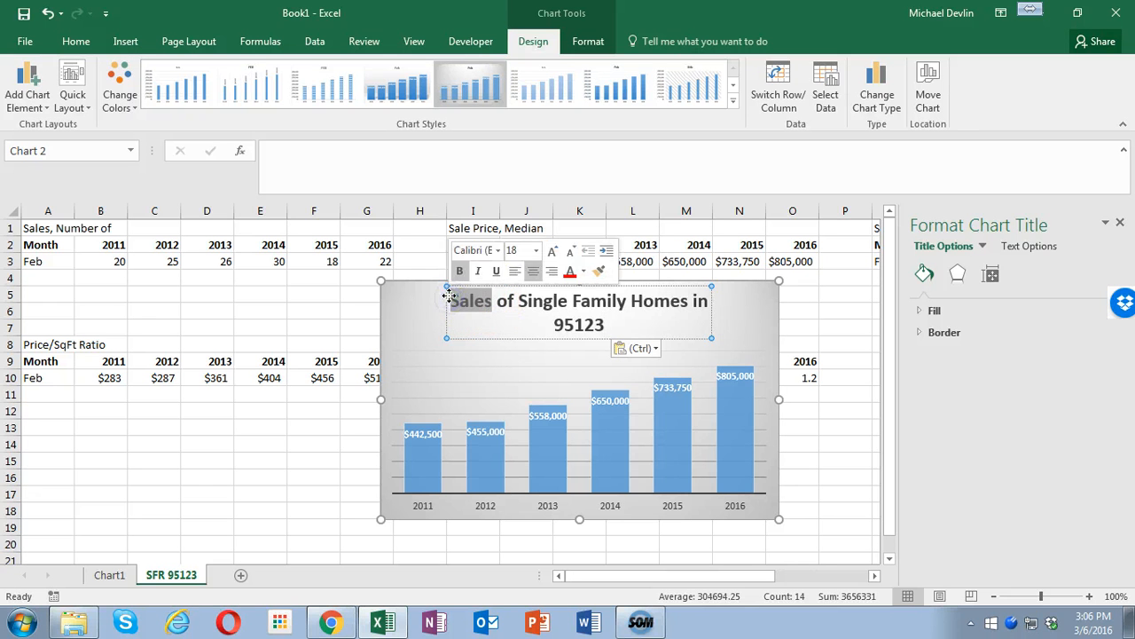
pyautogui.write('Median Pr')
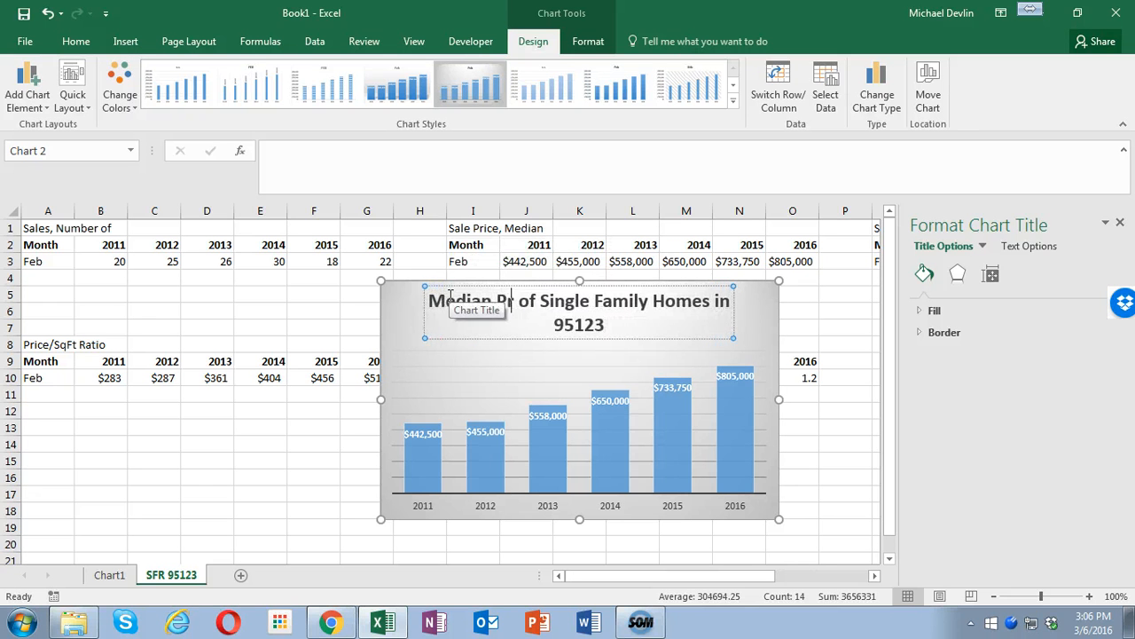
pyautogui.write('ice')
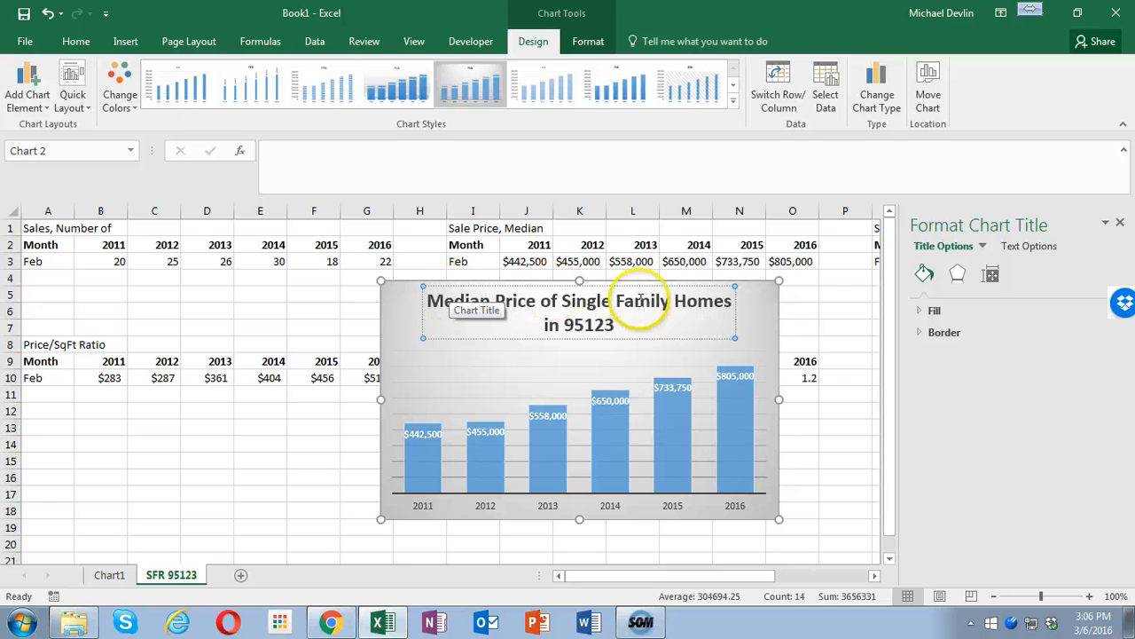
# - Move the median price chart to its own new sheet and save the workbook
pyautogui.click(778, 337)
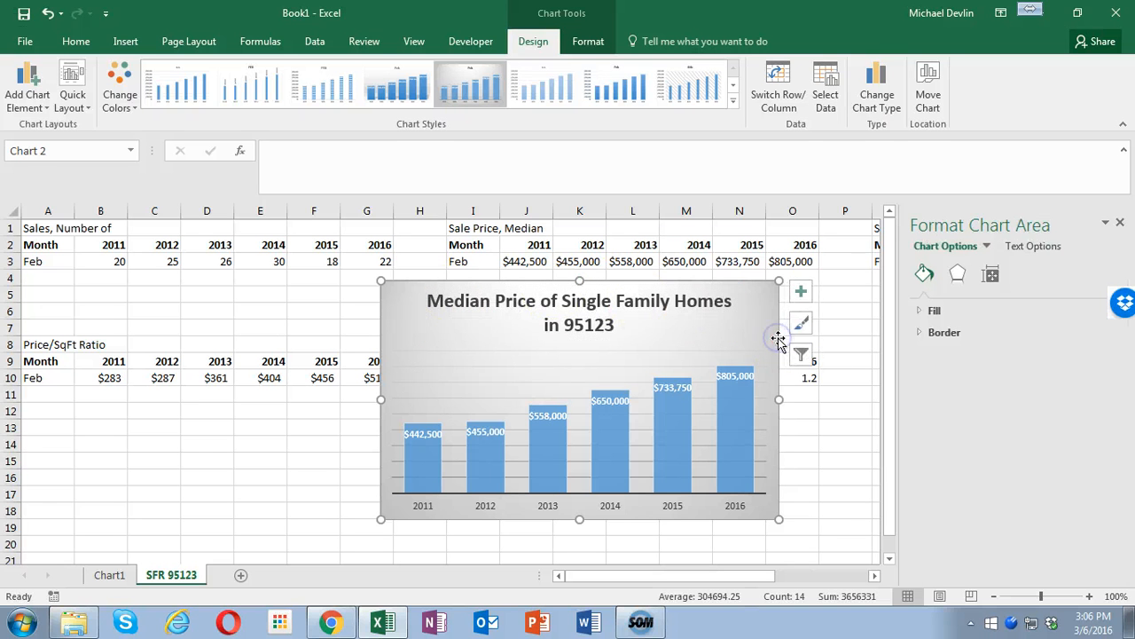
pyautogui.rightClick(778, 338)
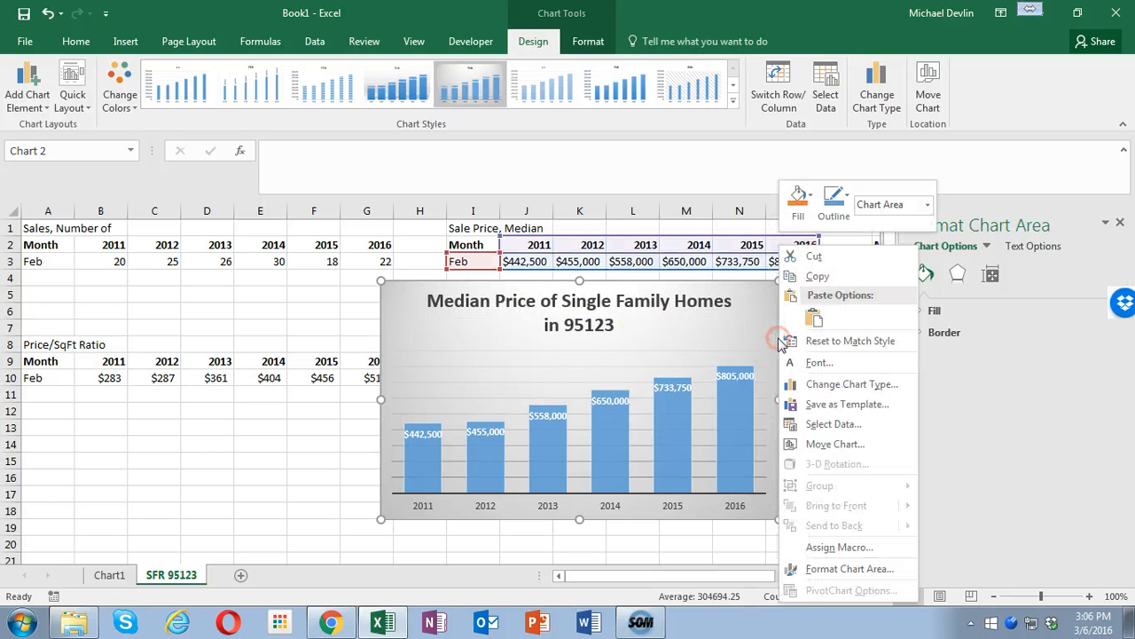
pyautogui.click(803, 443)
pyautogui.click(710, 415)
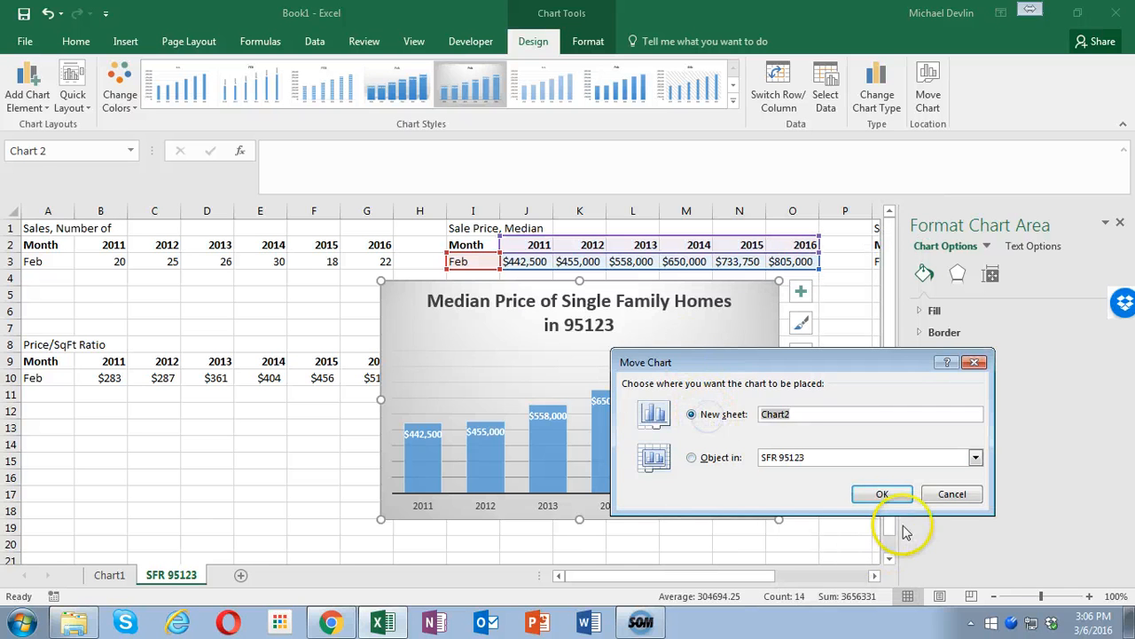
pyautogui.click(881, 493)
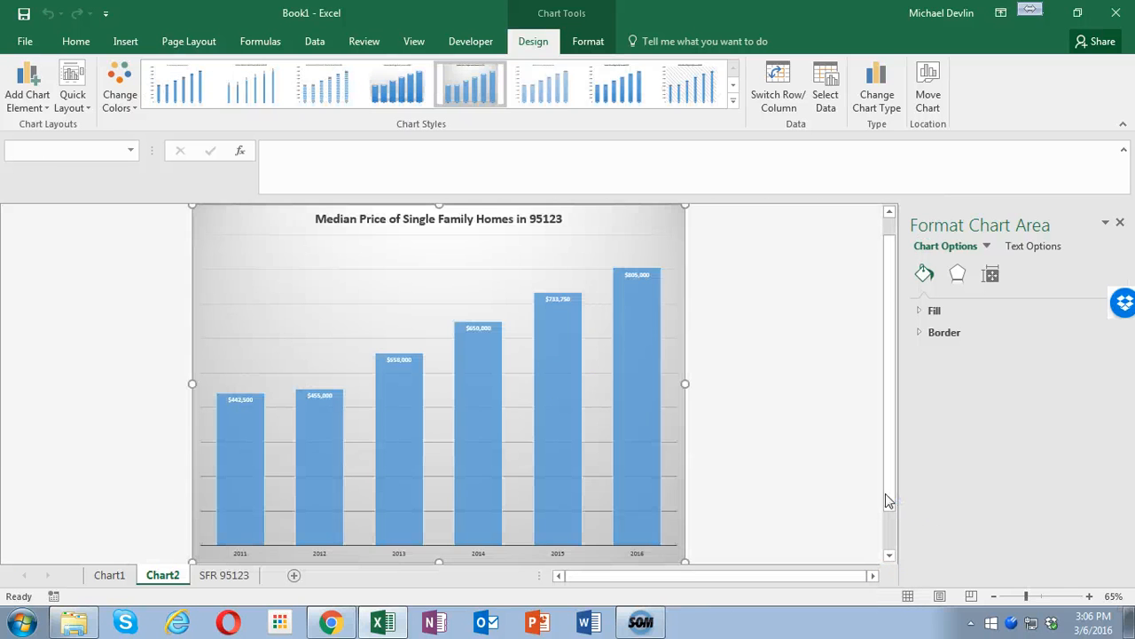
pyautogui.click(24, 13)
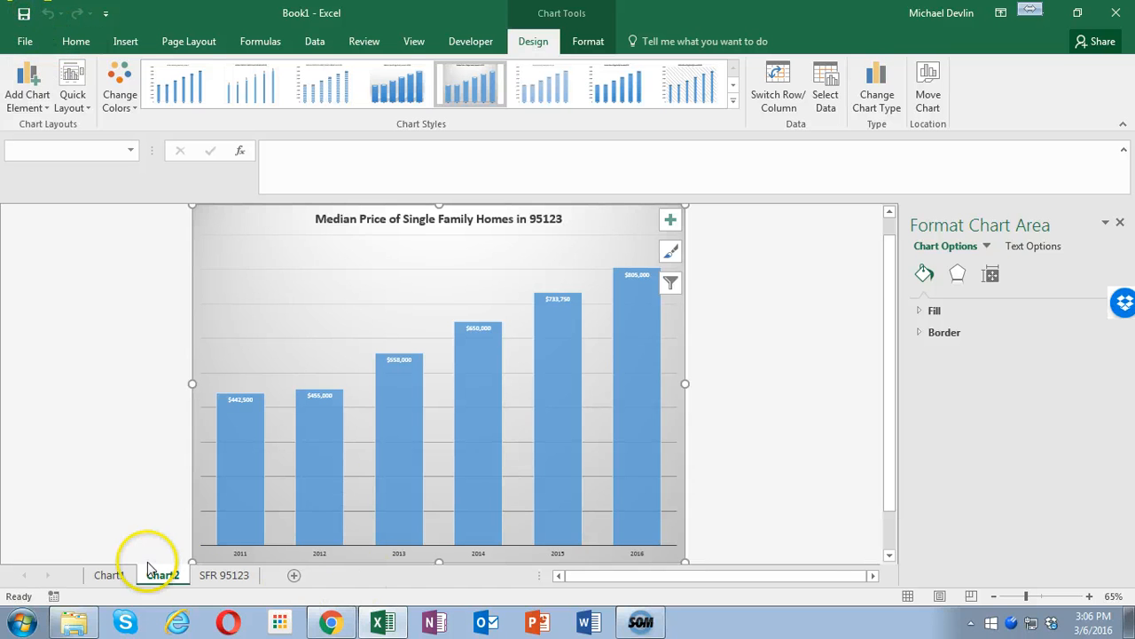
# - Insert a clustered column chart of the sale-to-list price ratios in Q2:W3 on SFR 95123 and apply the grey gradient style with data labels
pyautogui.click(224, 575)
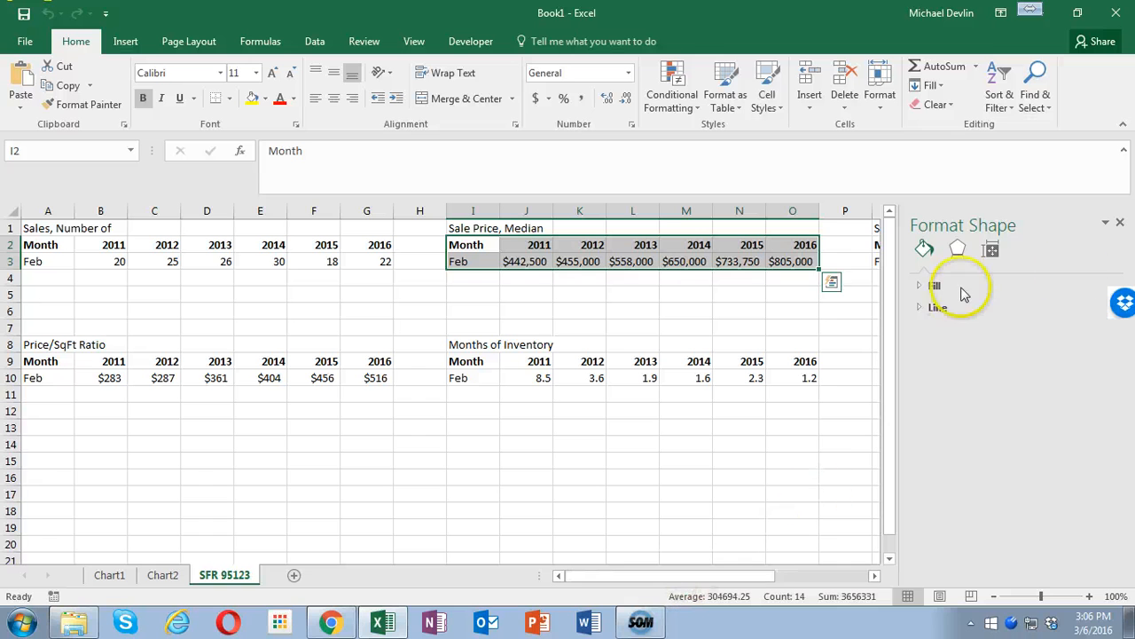
pyautogui.click(1120, 223)
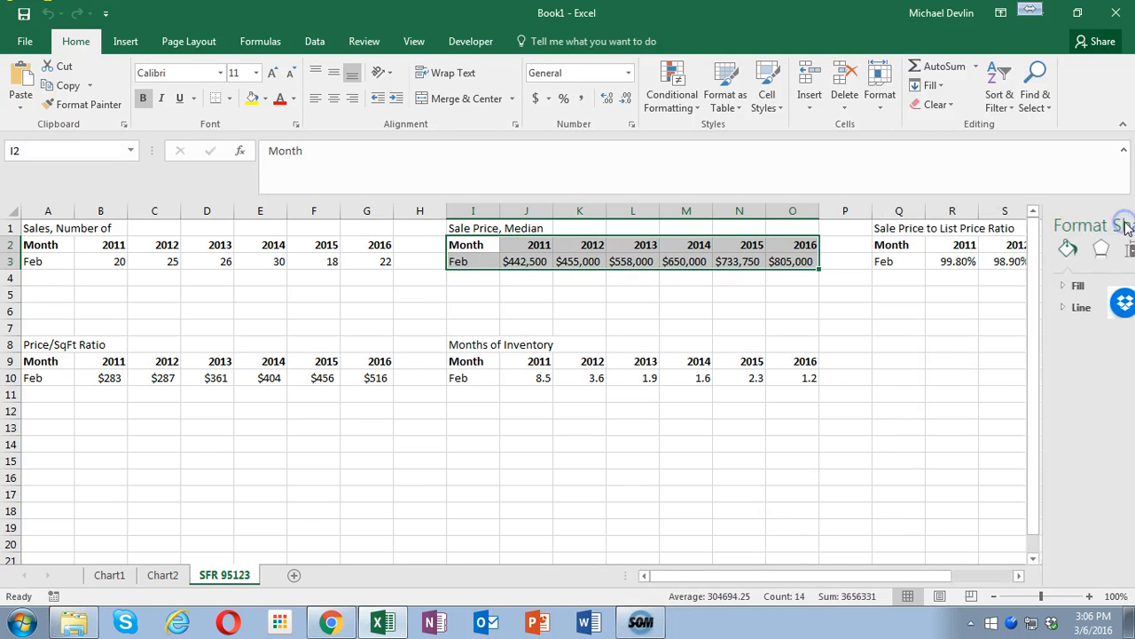
pyautogui.click(898, 243)
pyautogui.moveTo(1012, 253); pyautogui.dragTo(1055, 258)
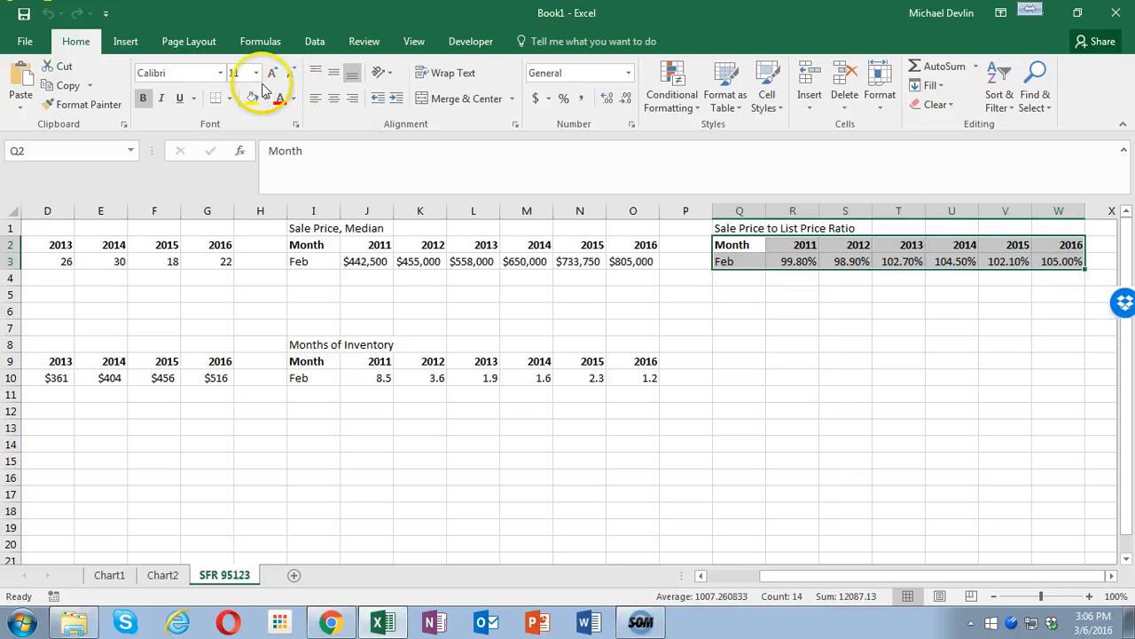
pyautogui.click(125, 41)
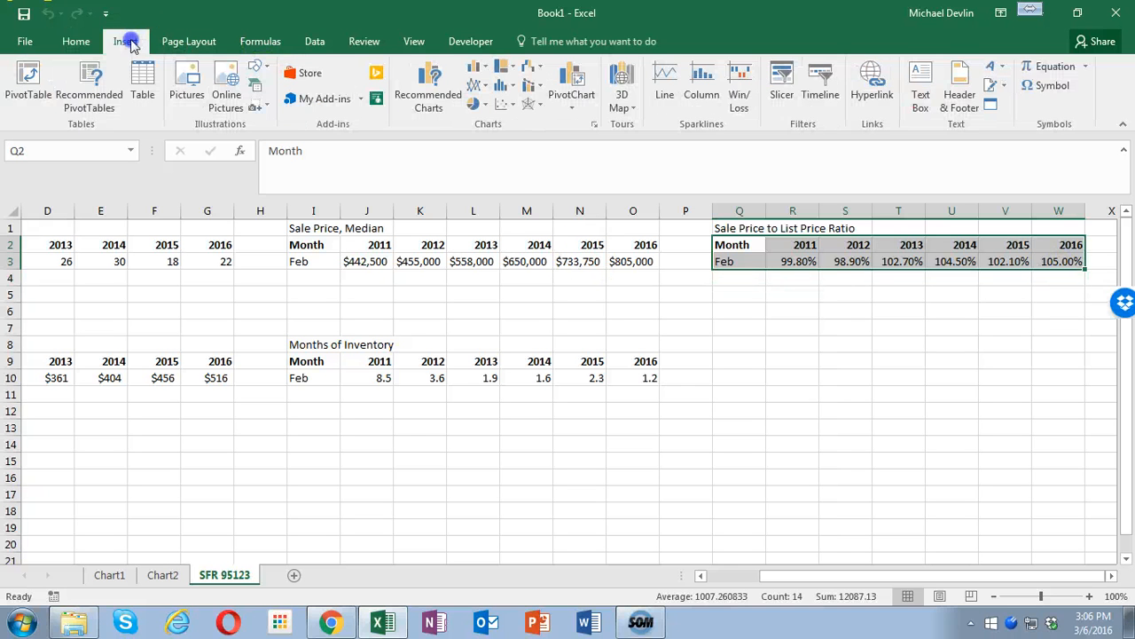
pyautogui.click(424, 101)
pyautogui.click(382, 233)
pyautogui.click(714, 534)
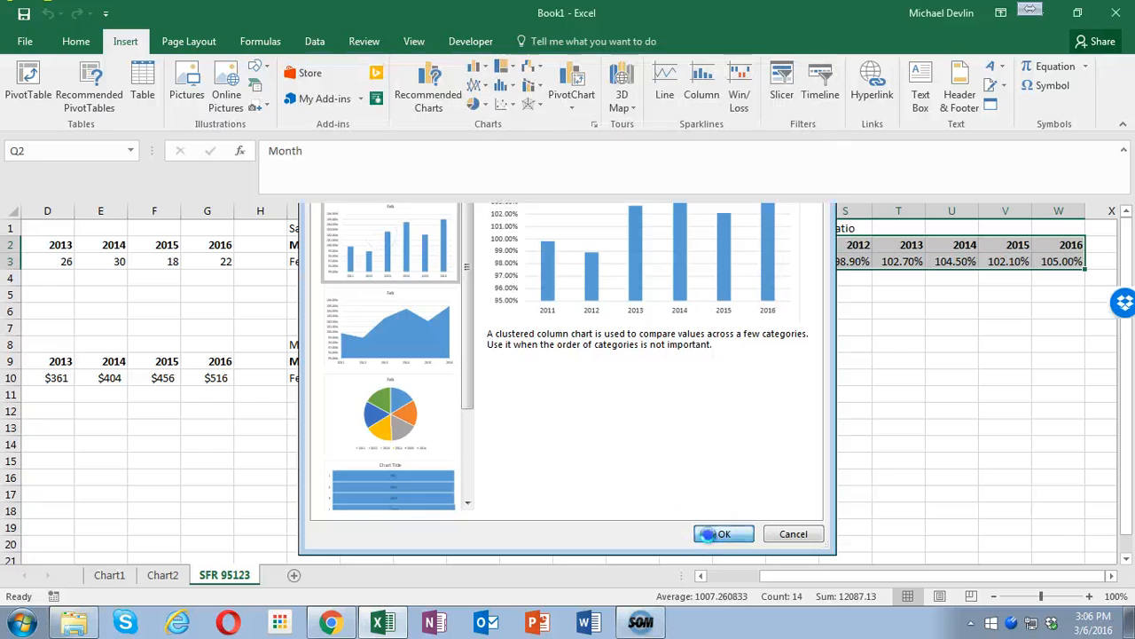
pyautogui.click(470, 84)
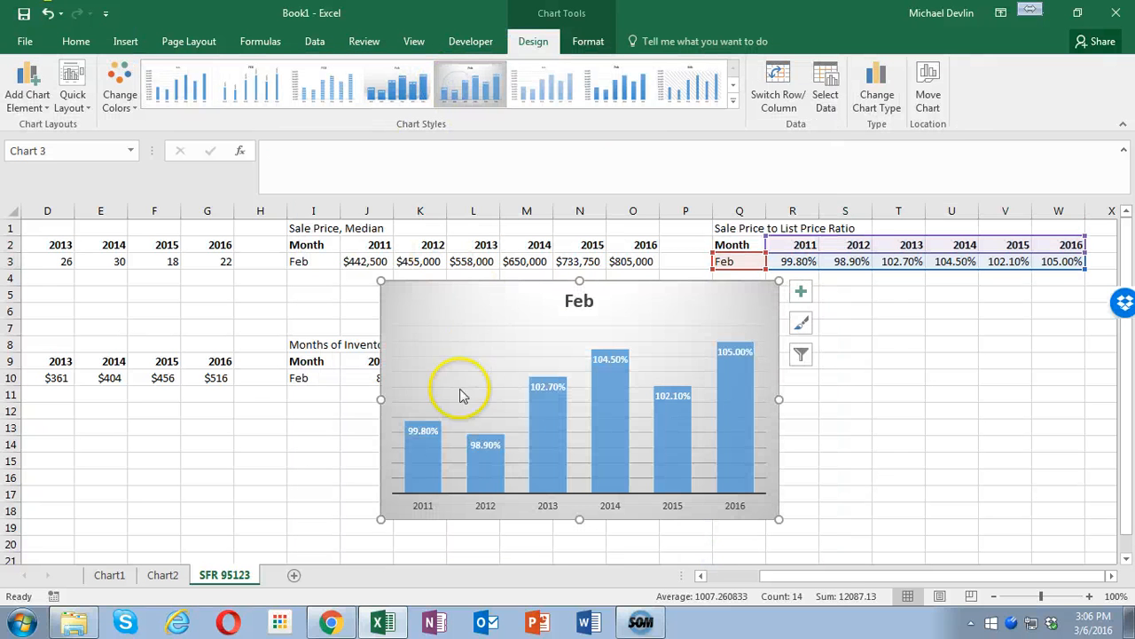
# - Replace the new chart's title with "Sale Price to List Price Ratio of Single Family Homes in 95123", reusing the copied title text
pyautogui.click(581, 302)
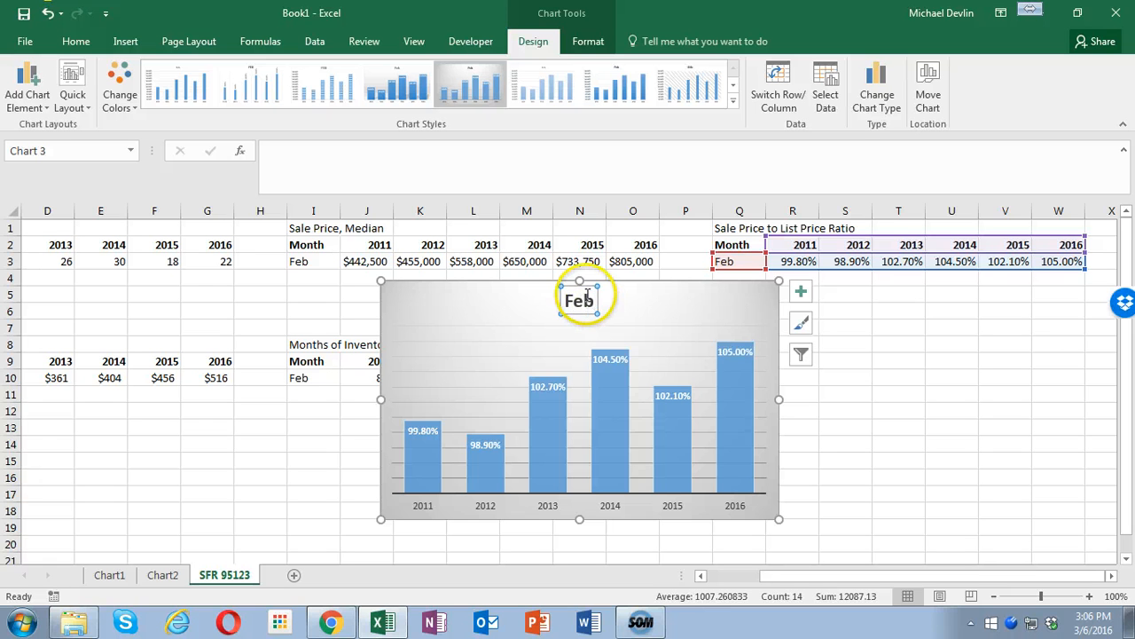
pyautogui.doubleClick(568, 300)
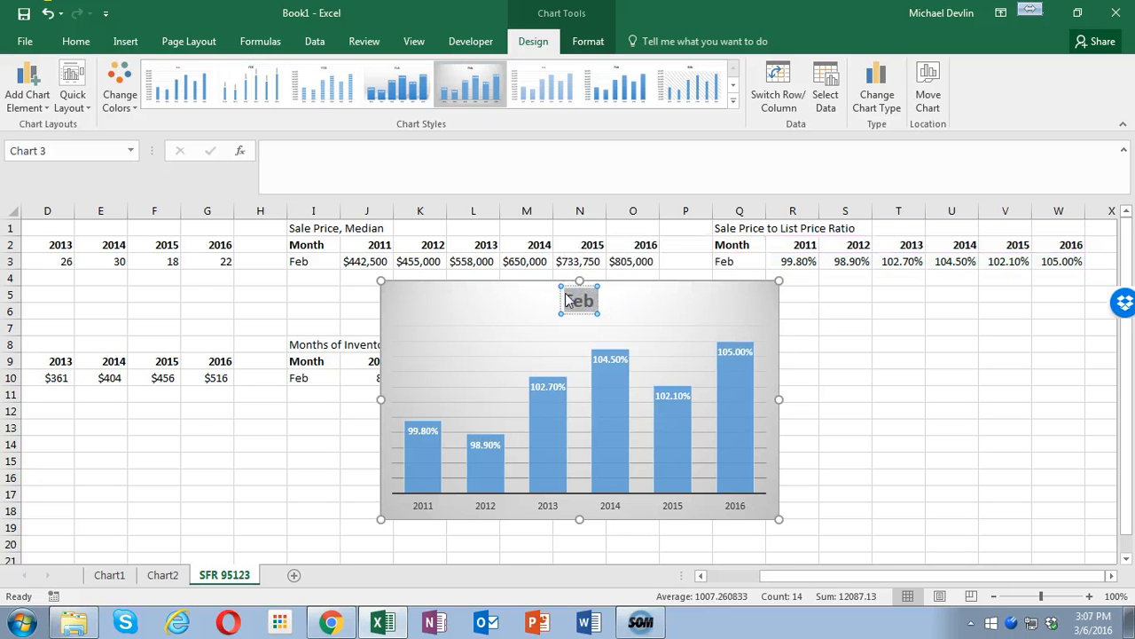
pyautogui.write('Sales of Single Family Homes in 95123')
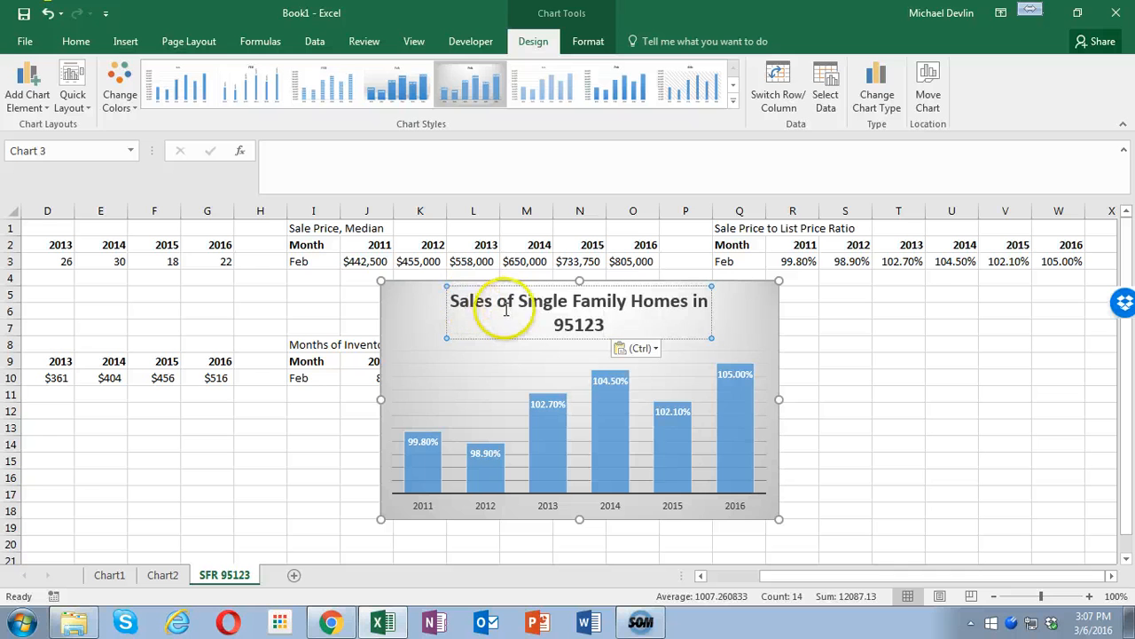
pyautogui.moveTo(492, 300); pyautogui.dragTo(443, 297)
pyautogui.write('Sale Pr')
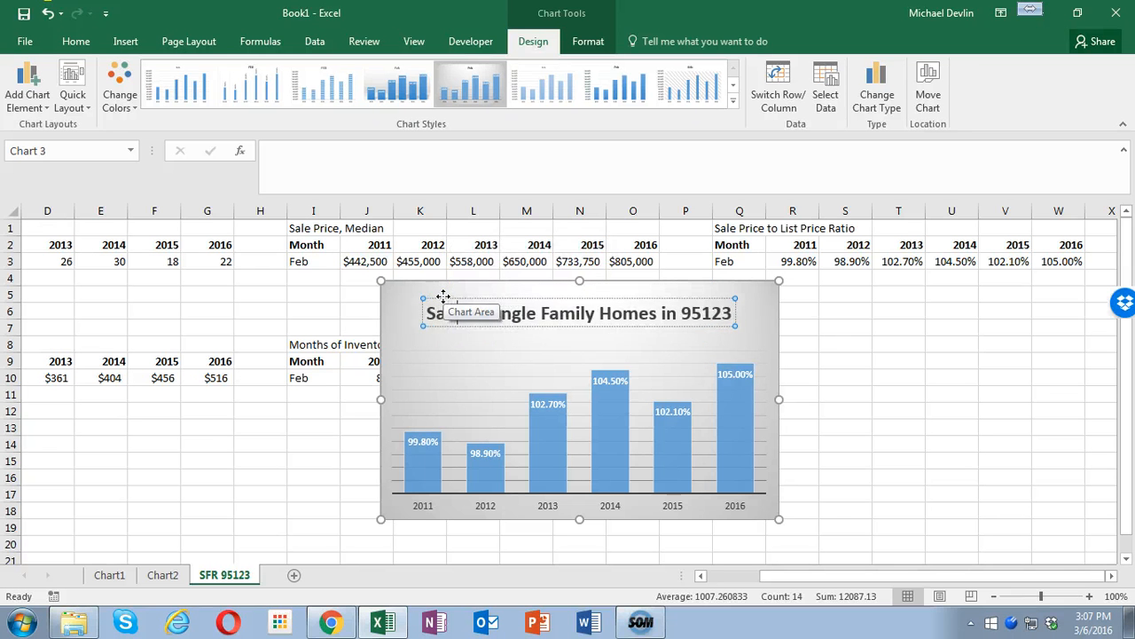
pyautogui.write('ice to ')
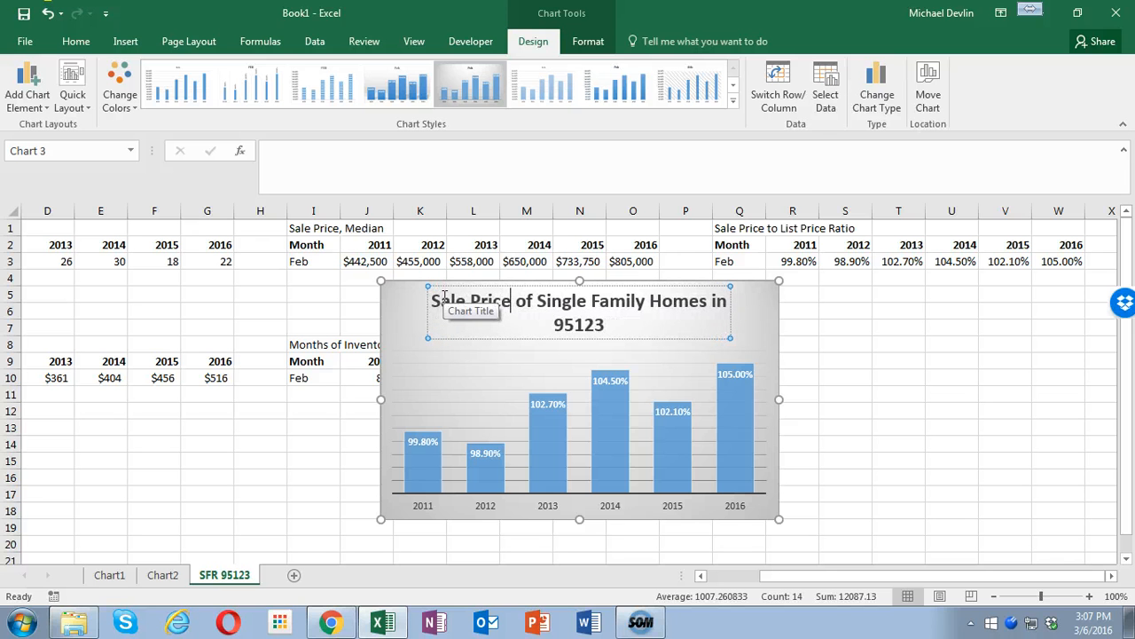
pyautogui.write('Lis')
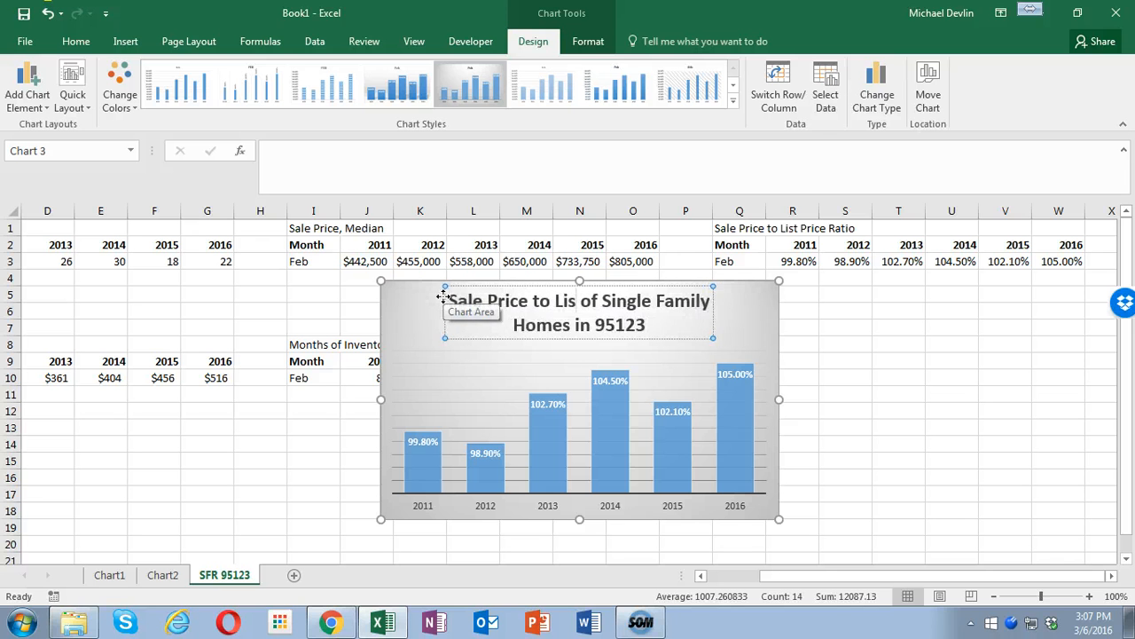
pyautogui.write('t Price Rat')
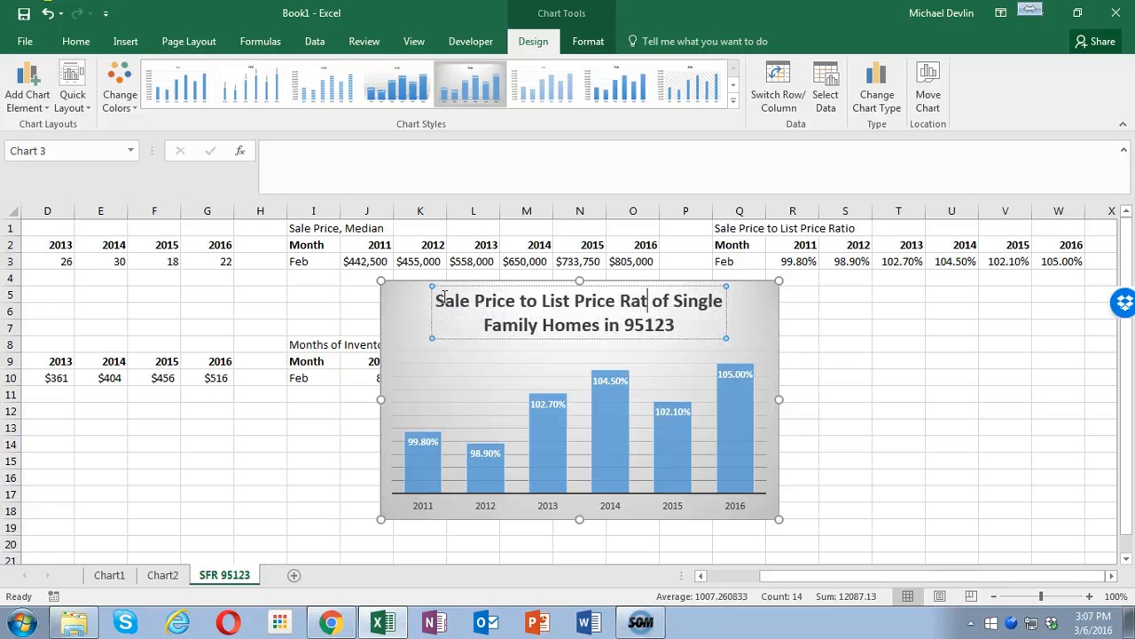
pyautogui.write('io')
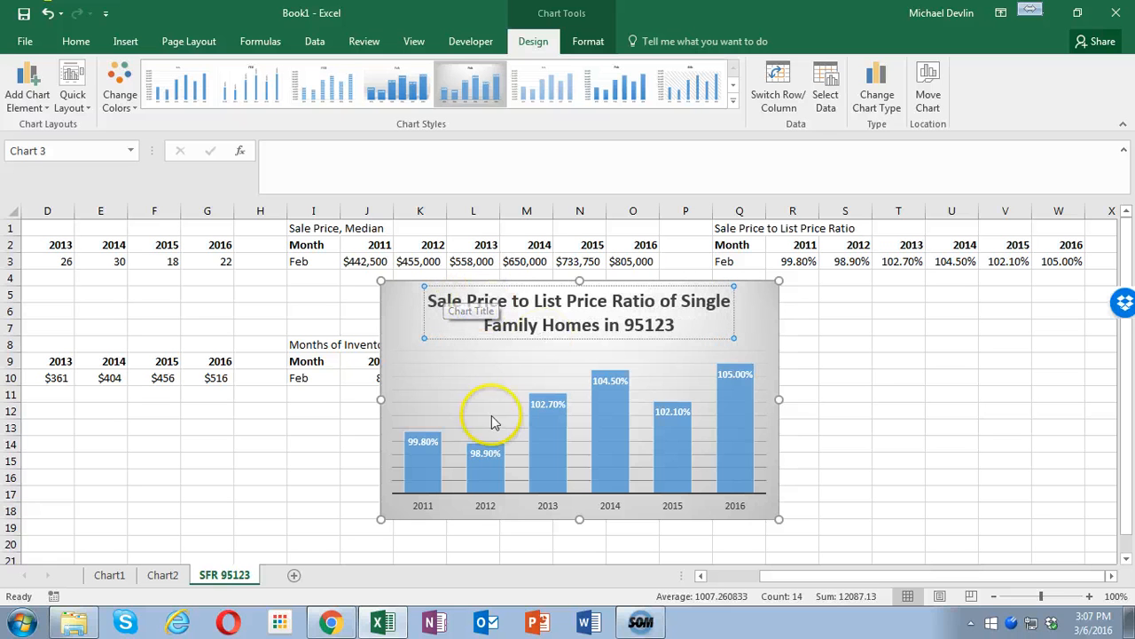
# - Move the sale-to-list price ratio chart to its own new sheet
pyautogui.click(778, 367)
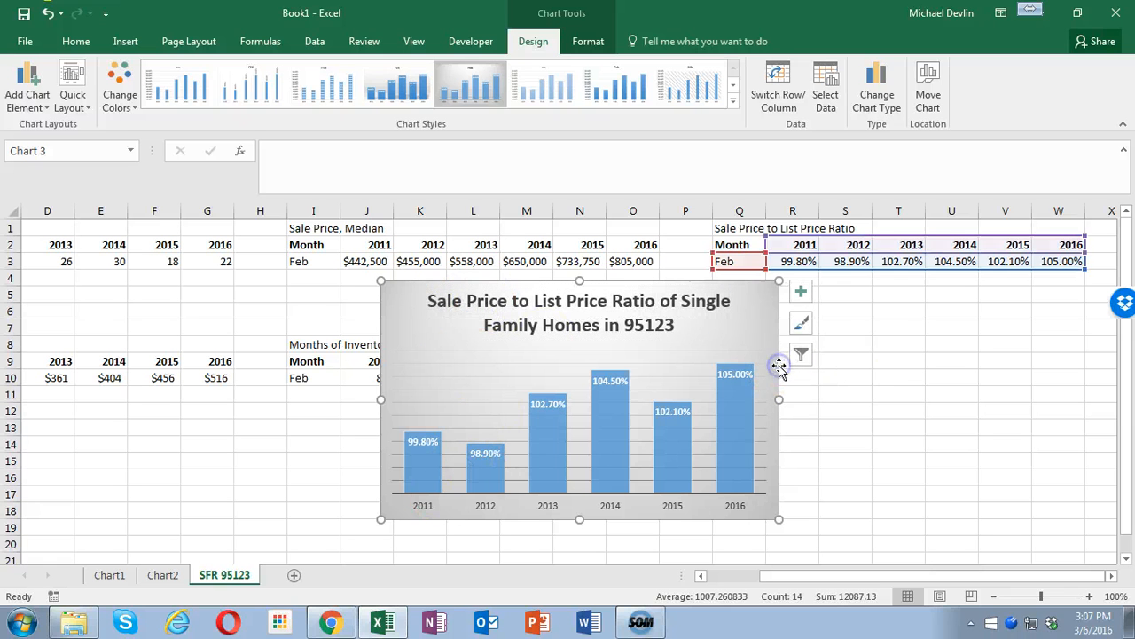
pyautogui.rightClick(779, 365)
pyautogui.click(838, 208)
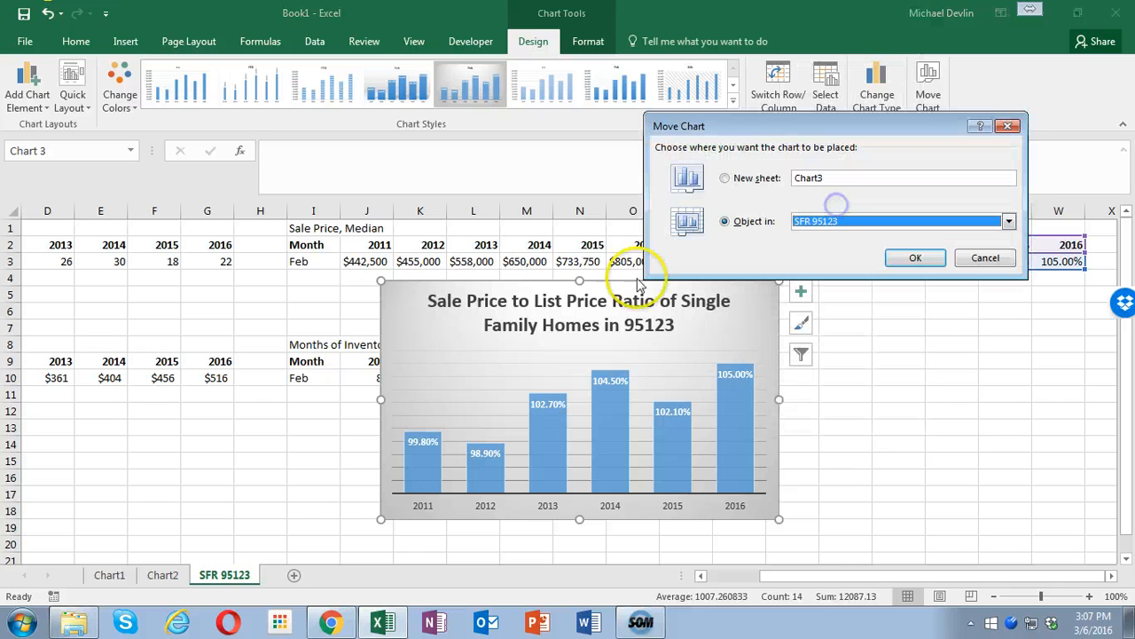
pyautogui.click(730, 180)
pyautogui.click(914, 256)
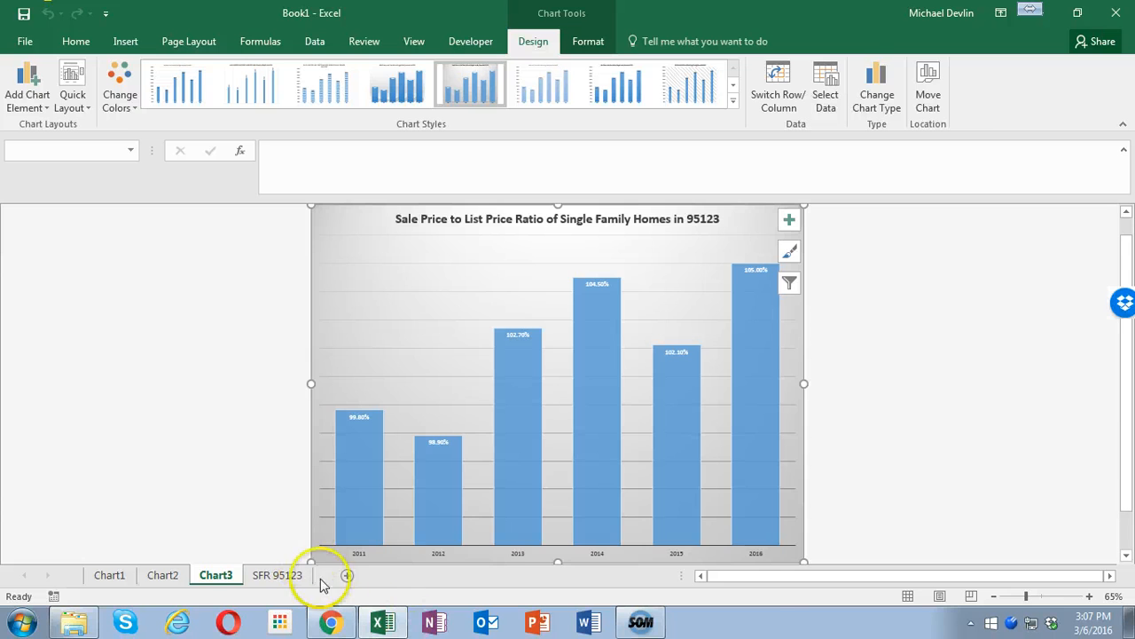
# - Insert a clustered column chart of the Price/SqFt Ratio data in A9:G10 on SFR 95123 and apply the grey gradient style with data labels
pyautogui.click(277, 575)
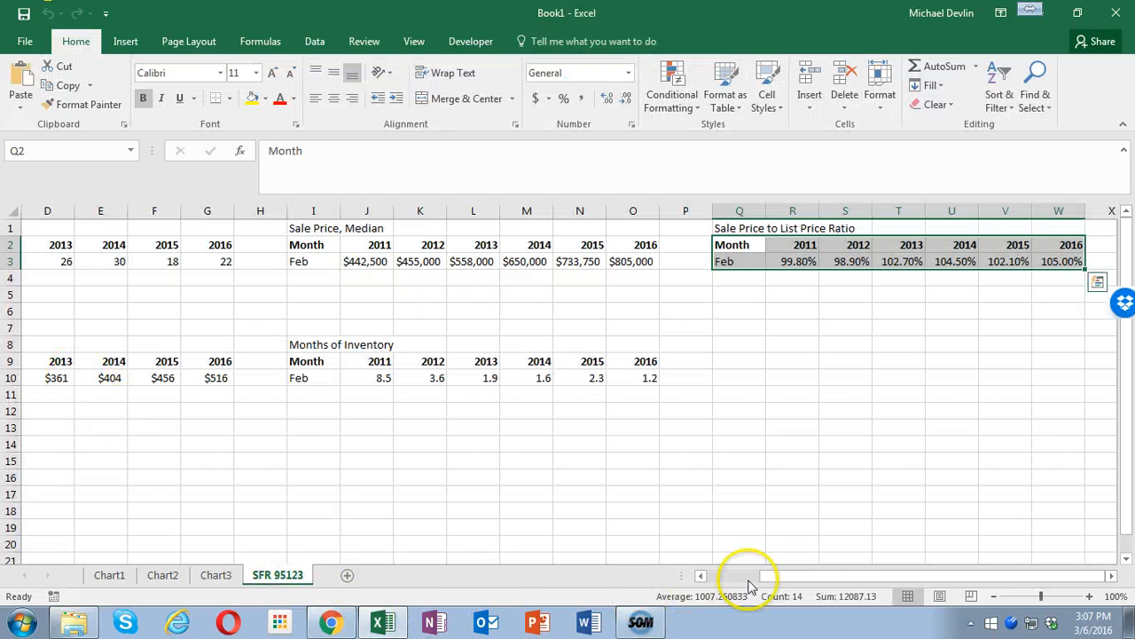
pyautogui.moveTo(828, 577); pyautogui.dragTo(705, 581)
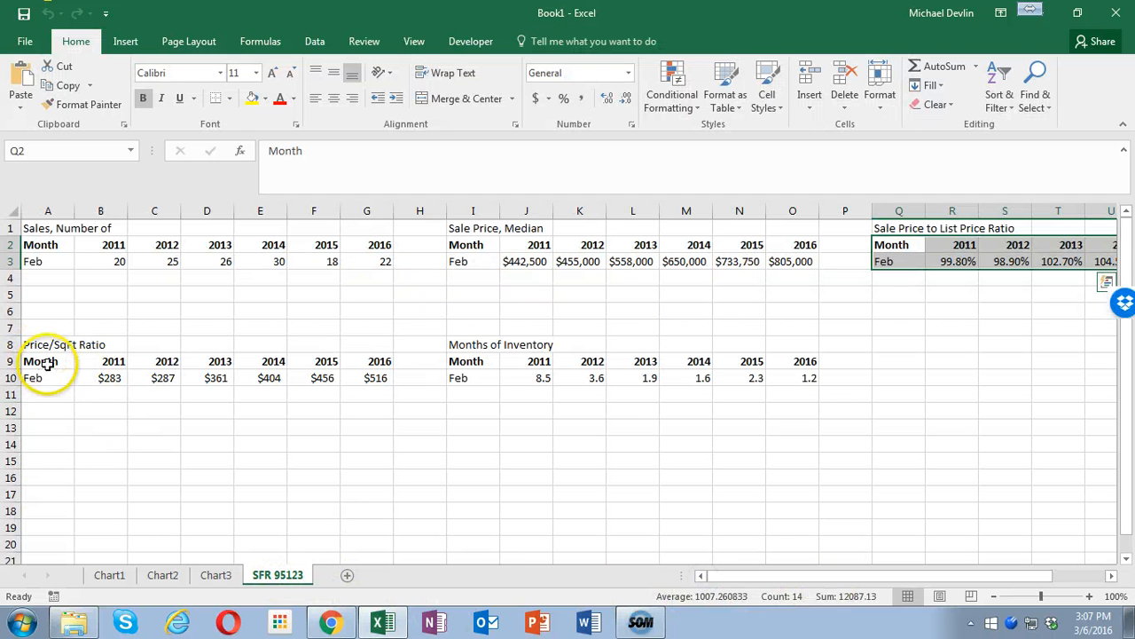
pyautogui.moveTo(50, 361); pyautogui.dragTo(376, 378)
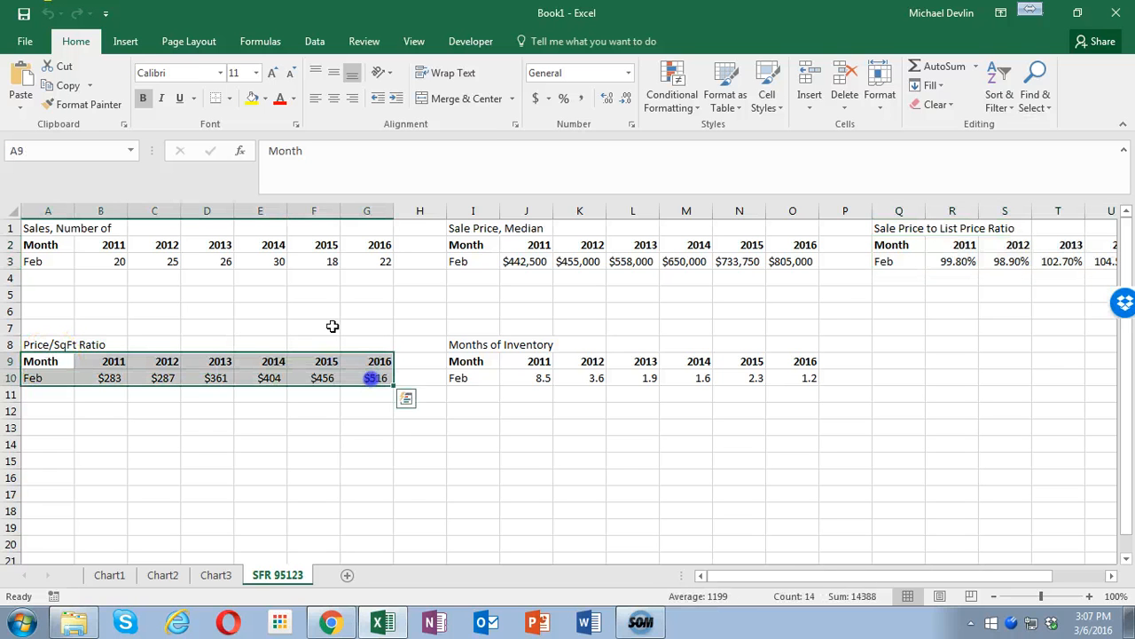
pyautogui.click(126, 42)
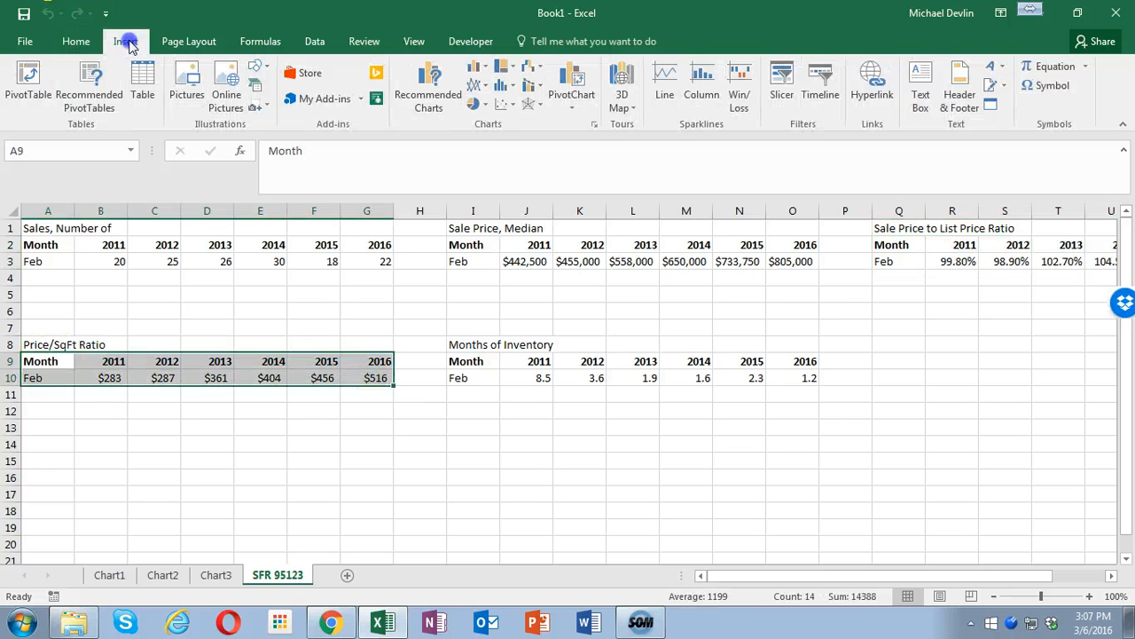
pyautogui.click(429, 81)
pyautogui.click(433, 253)
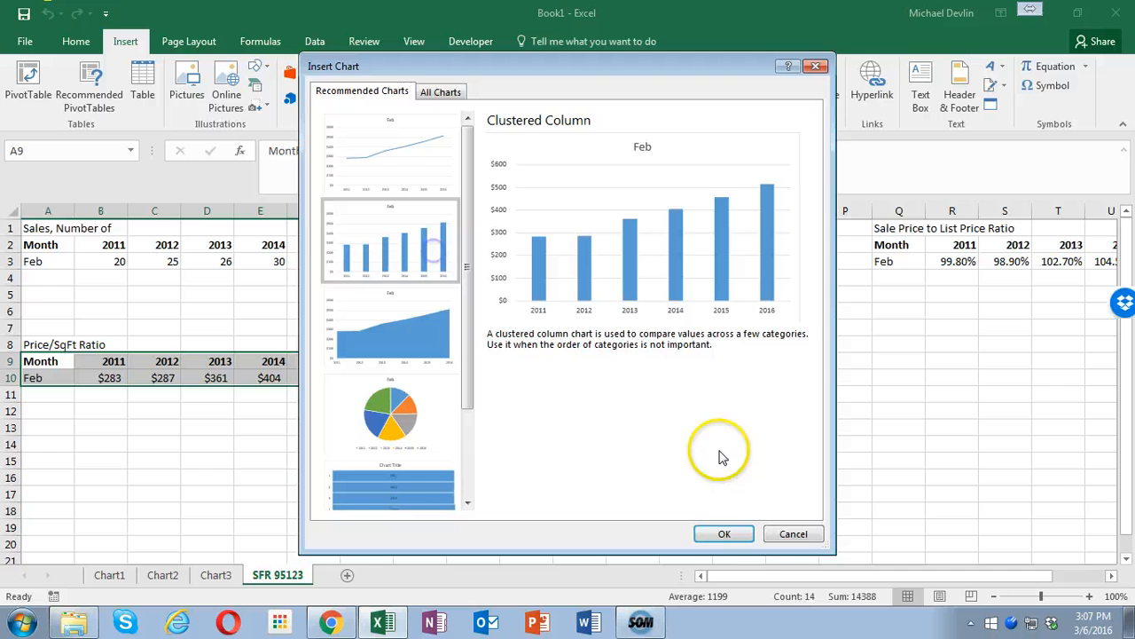
pyautogui.click(724, 533)
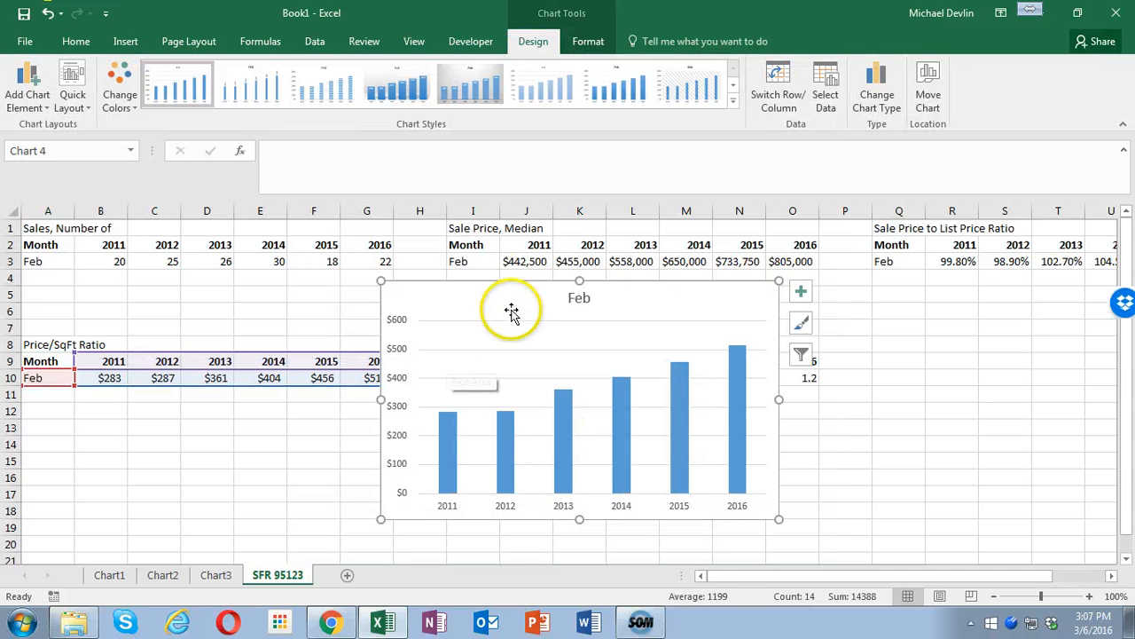
pyautogui.click(474, 81)
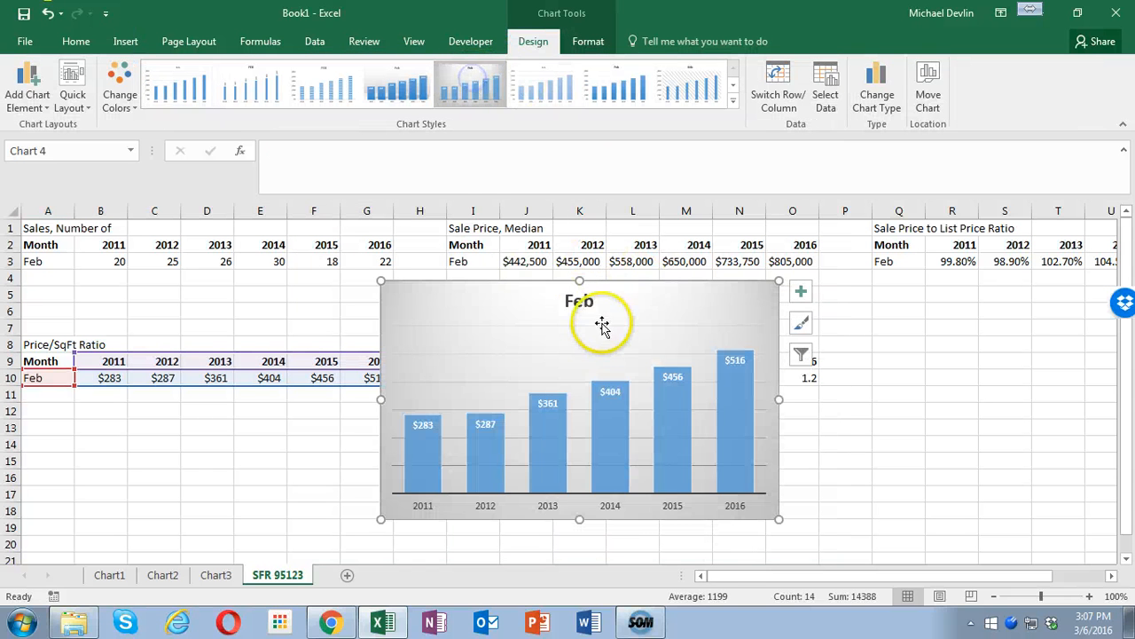
# - Replace the new chart's title with "Price/SqFt Ratio of Single Family Homes in 95123", reusing the copied title text
pyautogui.click(584, 301)
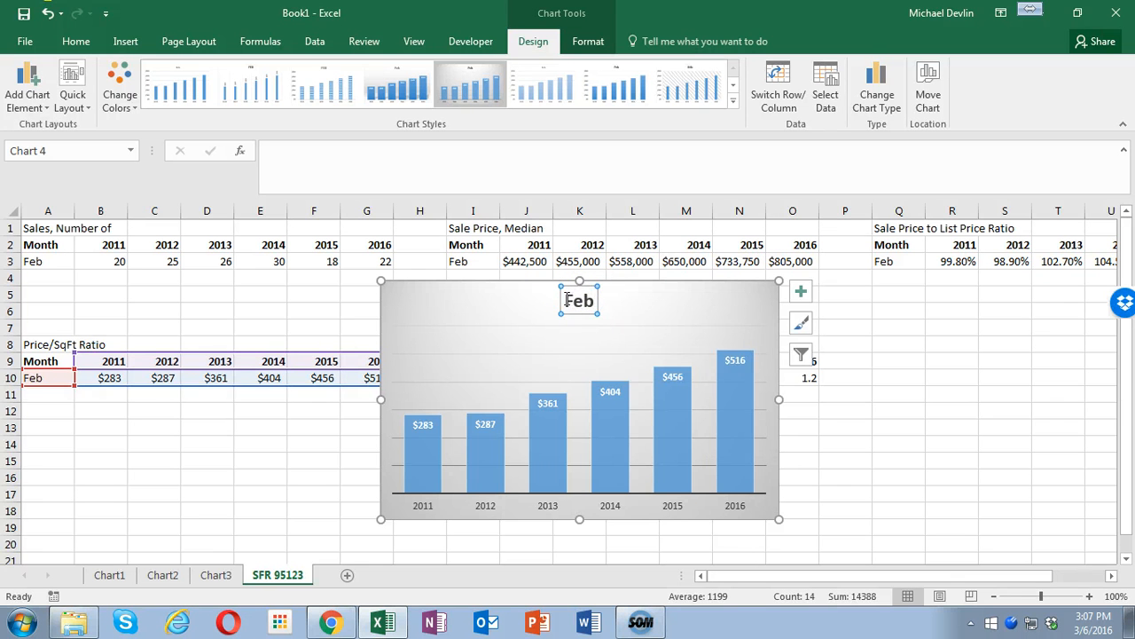
pyautogui.doubleClick(584, 302)
pyautogui.write('Sales of Single Family Homes in 95123')
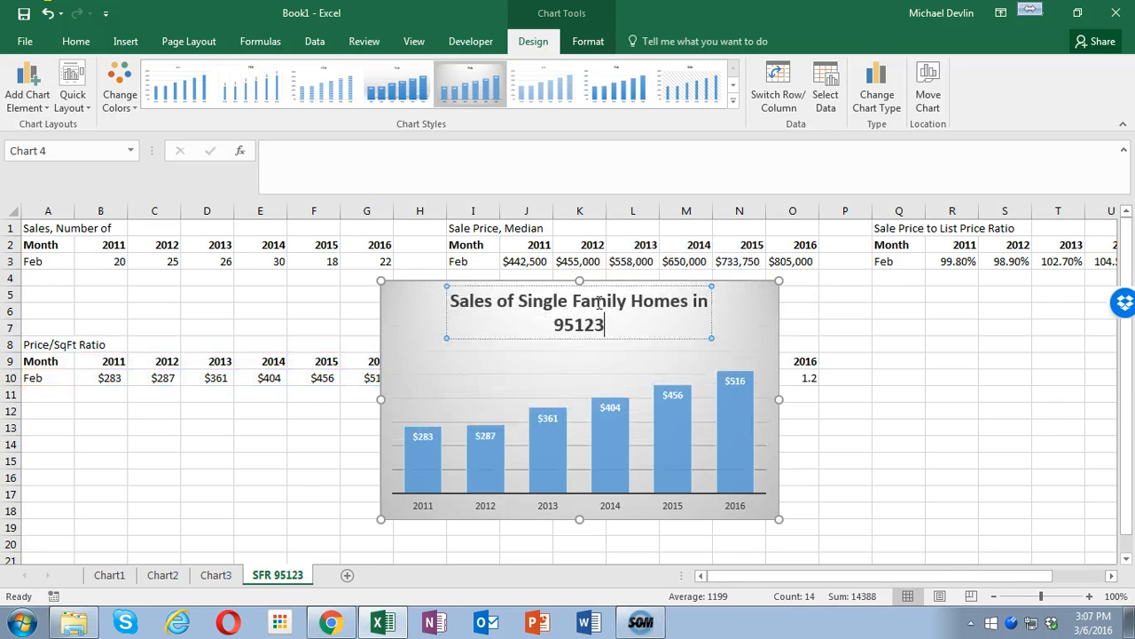
pyautogui.doubleClick(459, 303)
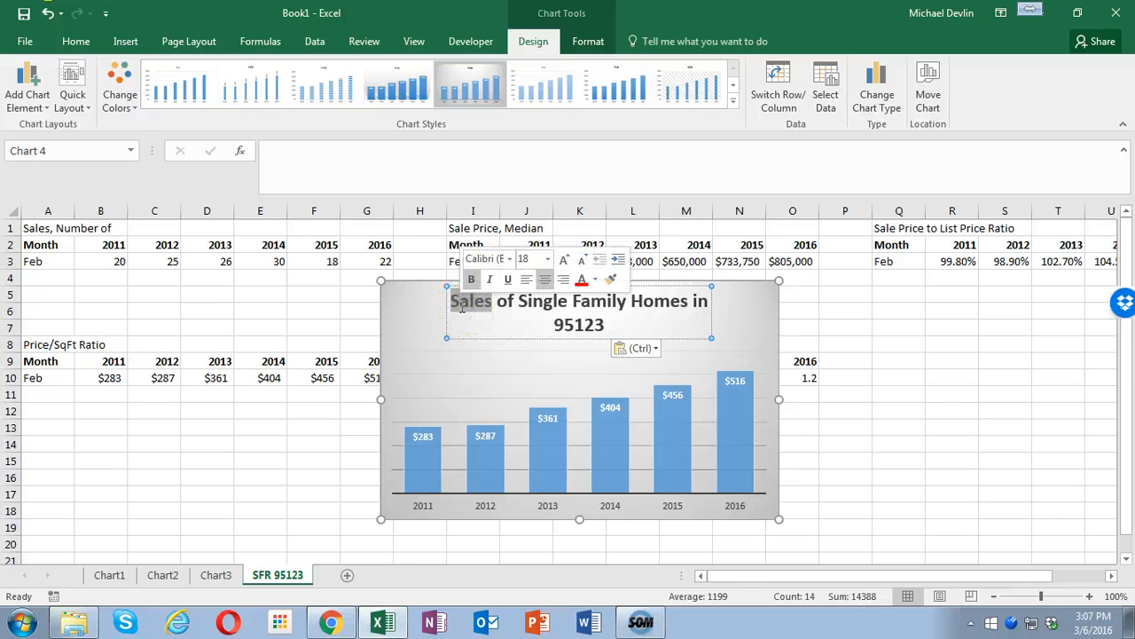
pyautogui.write('Price')
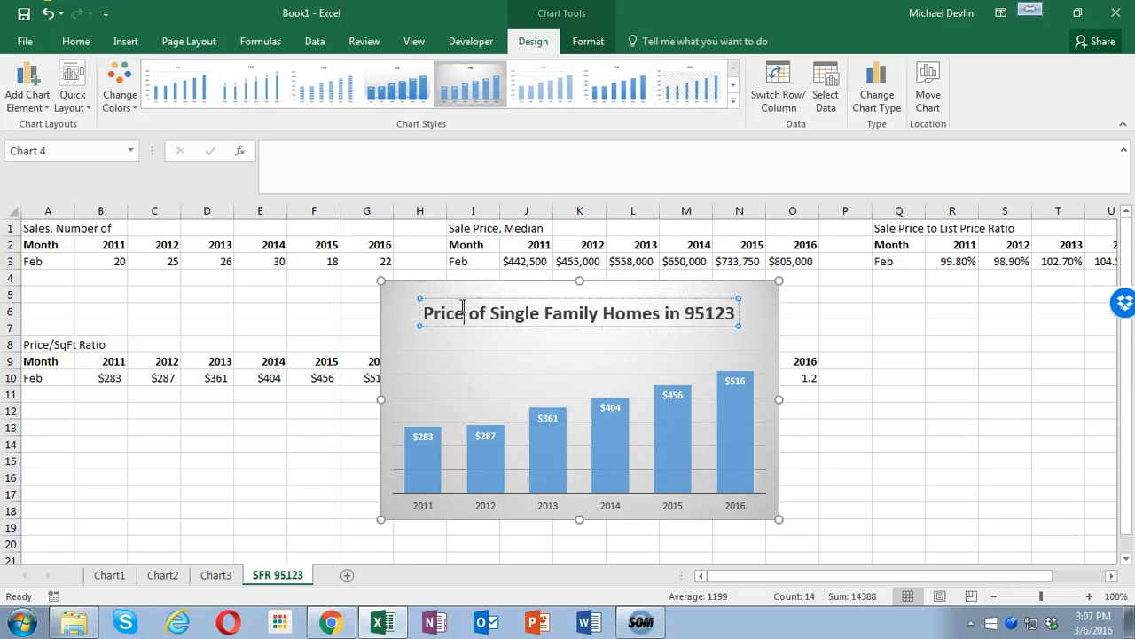
pyautogui.write('/')
pyautogui.write('Sw')
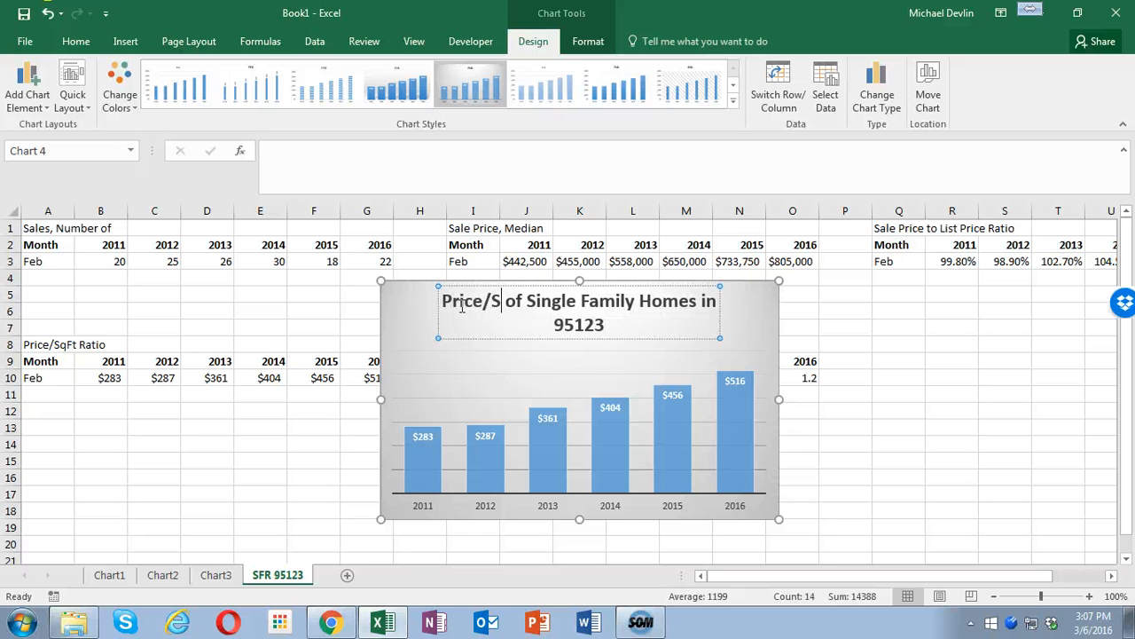
pyautogui.press('BackSpace')
pyautogui.write('qFt')
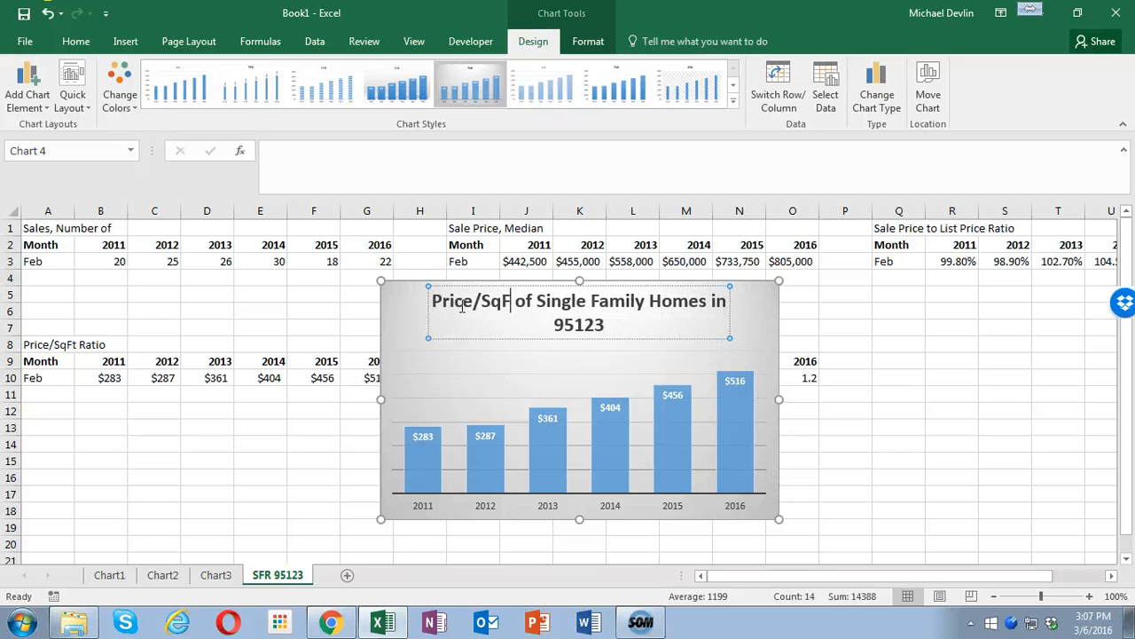
pyautogui.write(' Ratio')
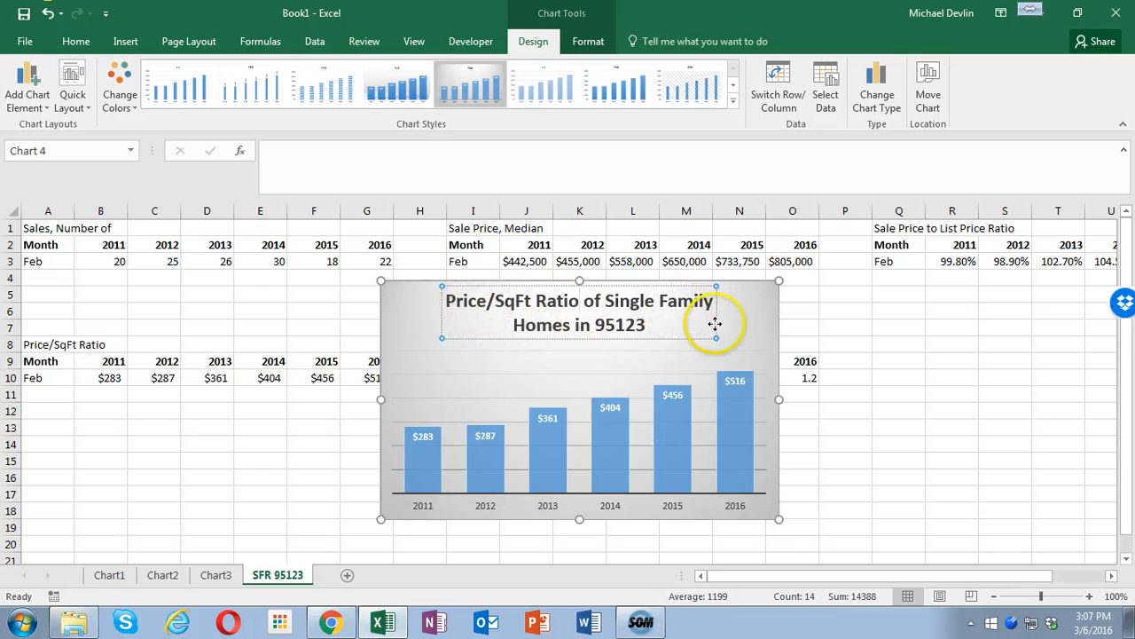
# - Move the Price/SqFt Ratio chart to its own new sheet
pyautogui.rightClick(778, 338)
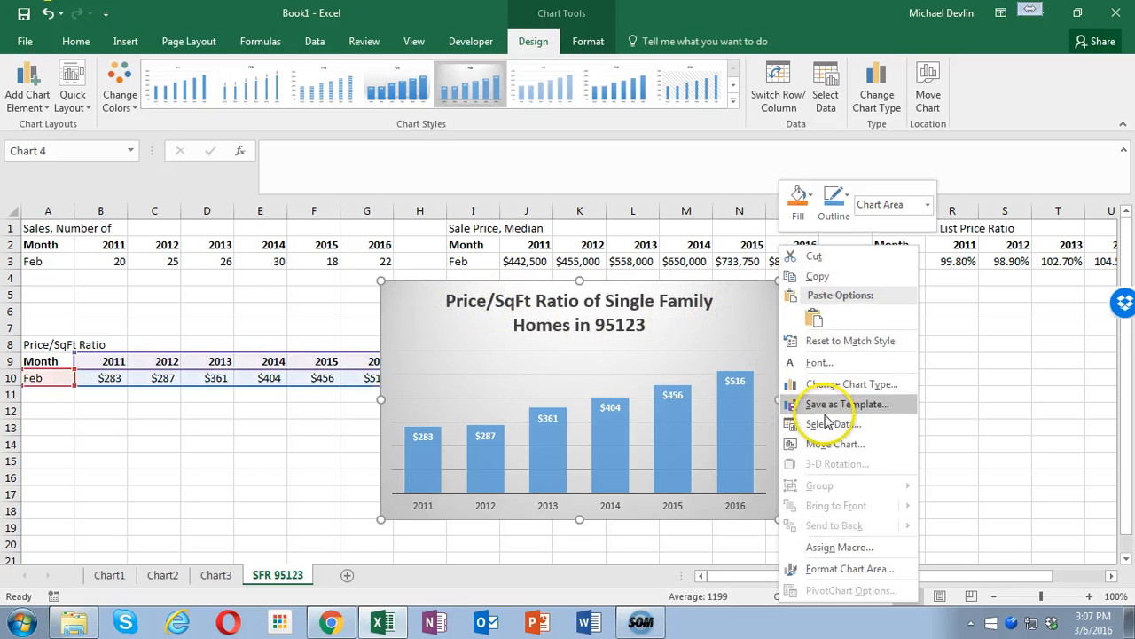
pyautogui.click(836, 444)
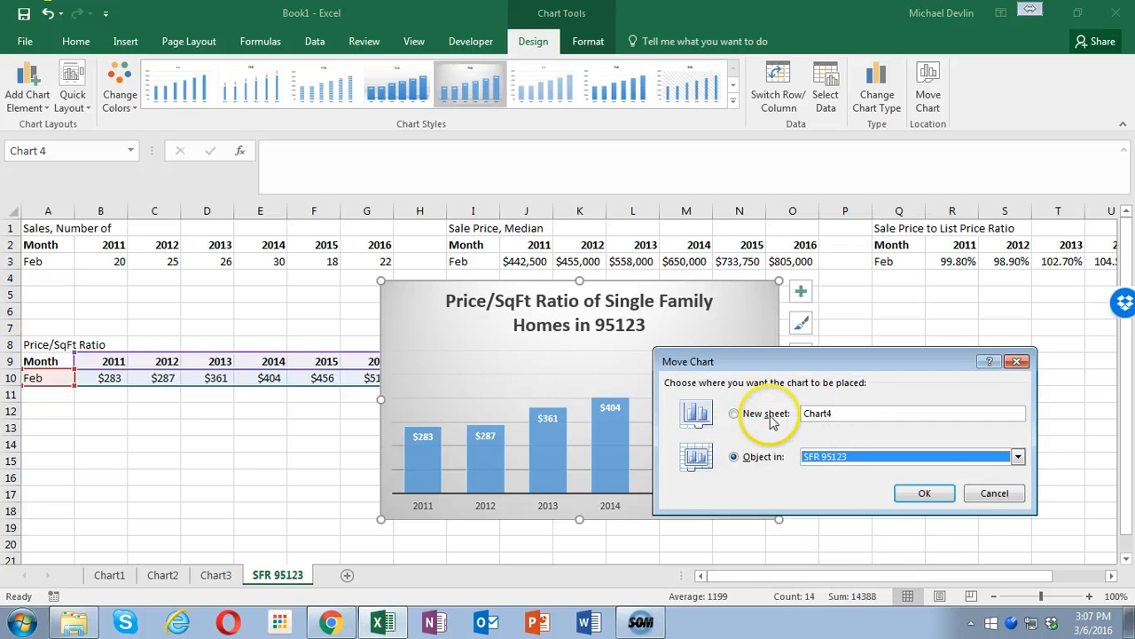
pyautogui.click(770, 417)
pyautogui.click(924, 493)
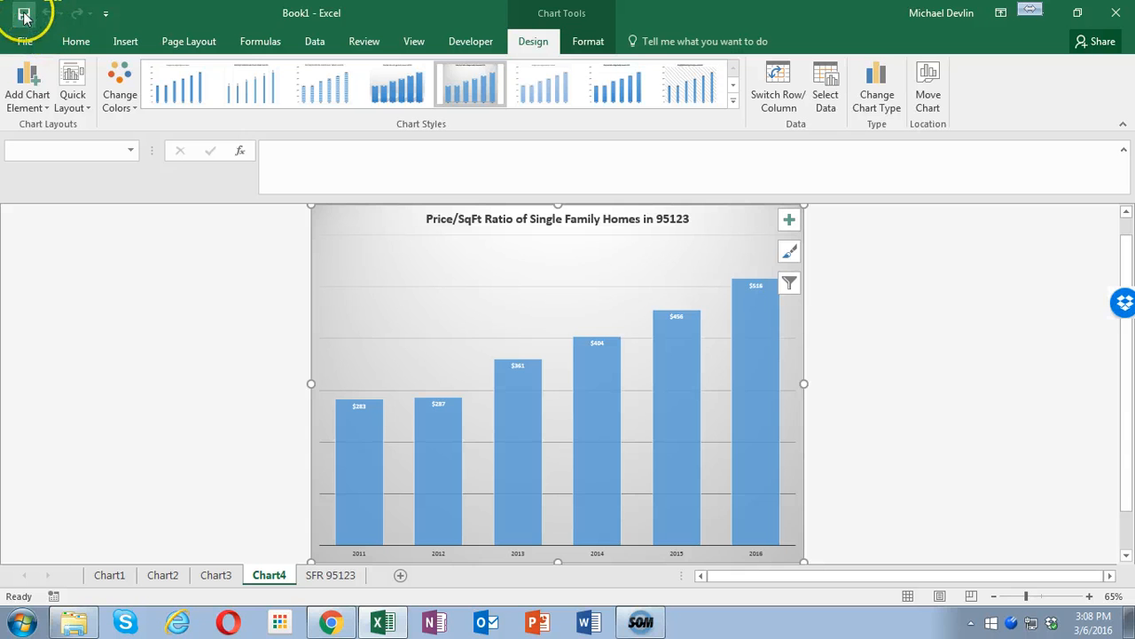
# - Insert a clustered column chart of the Months of Inventory data in I9:O10 on SFR 95123 and apply the grey gradient style with data labels
pyautogui.click(342, 576)
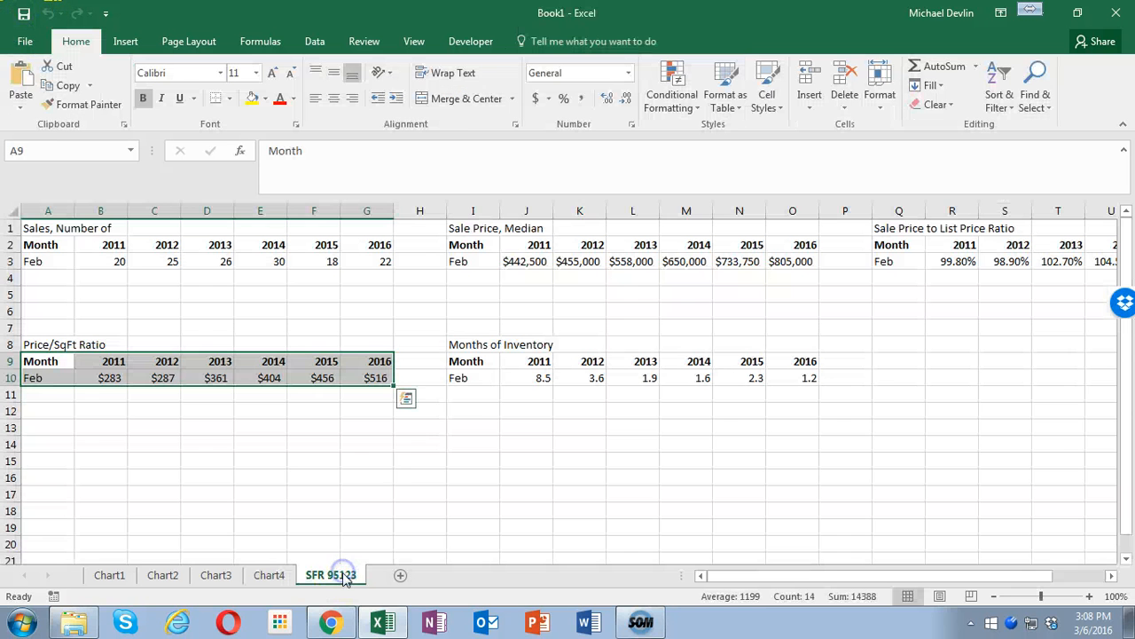
pyautogui.moveTo(467, 361); pyautogui.dragTo(794, 378)
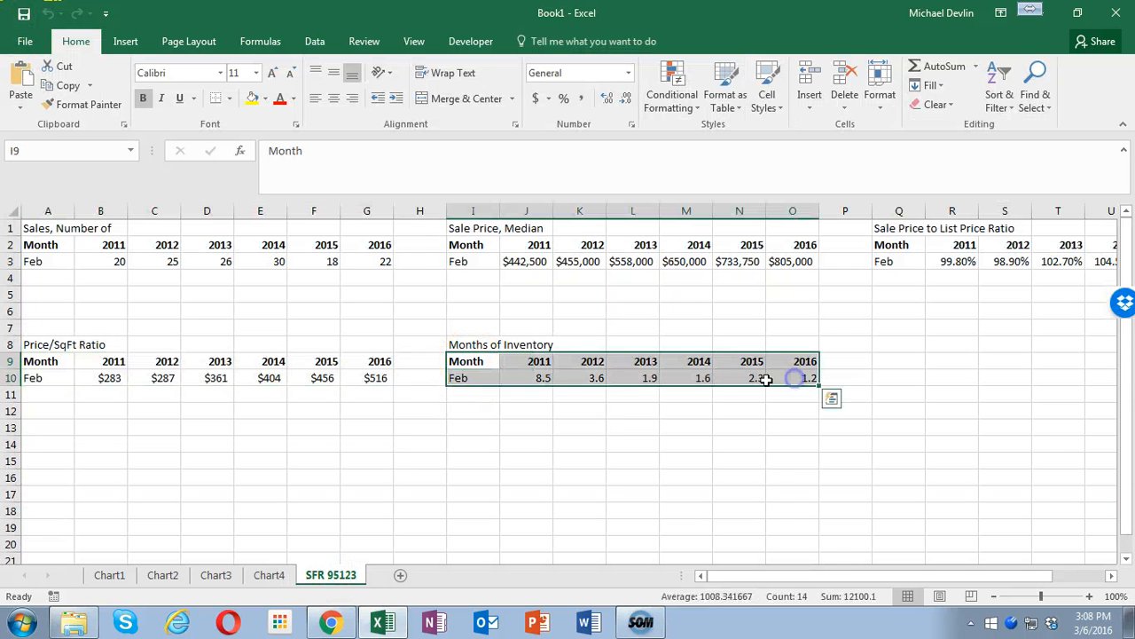
pyautogui.click(125, 41)
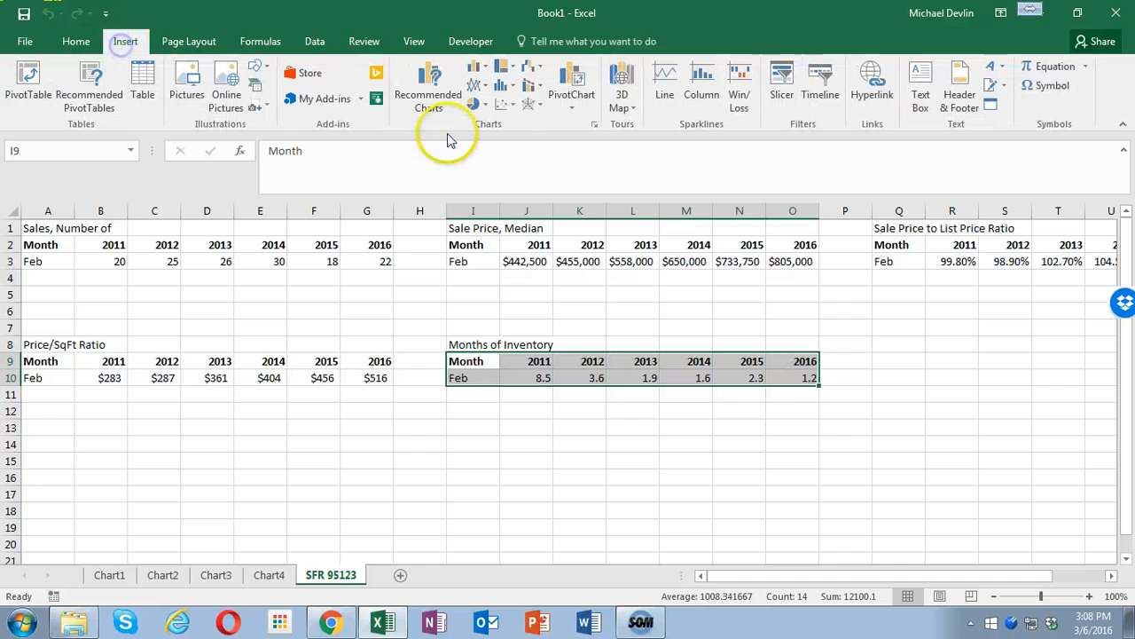
pyautogui.click(397, 78)
pyautogui.click(418, 254)
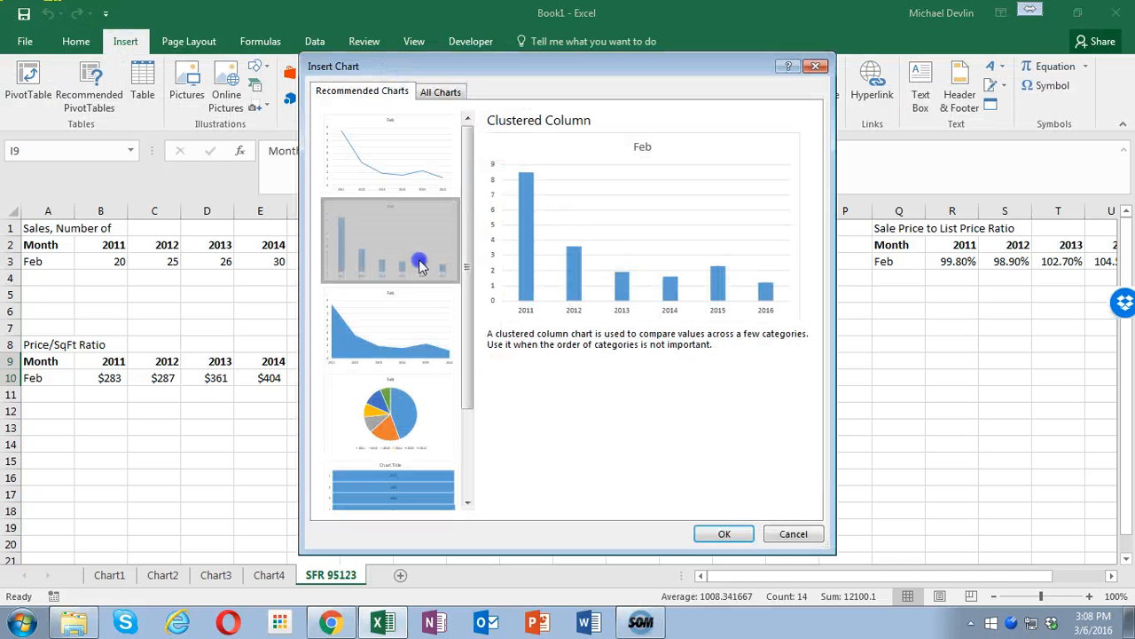
pyautogui.click(724, 533)
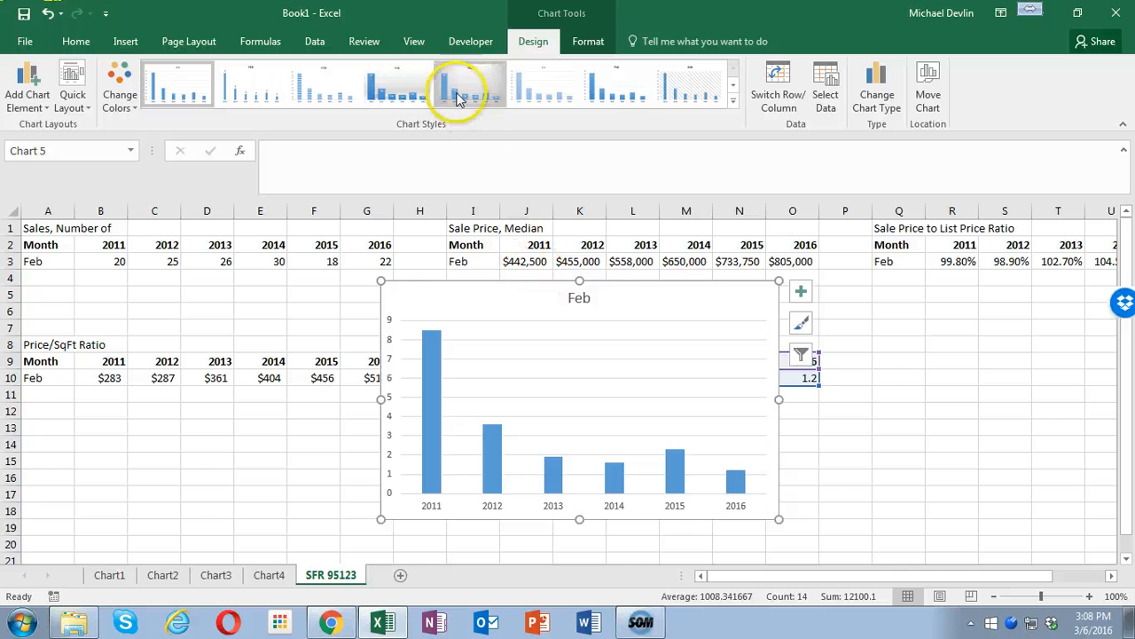
pyautogui.click(470, 84)
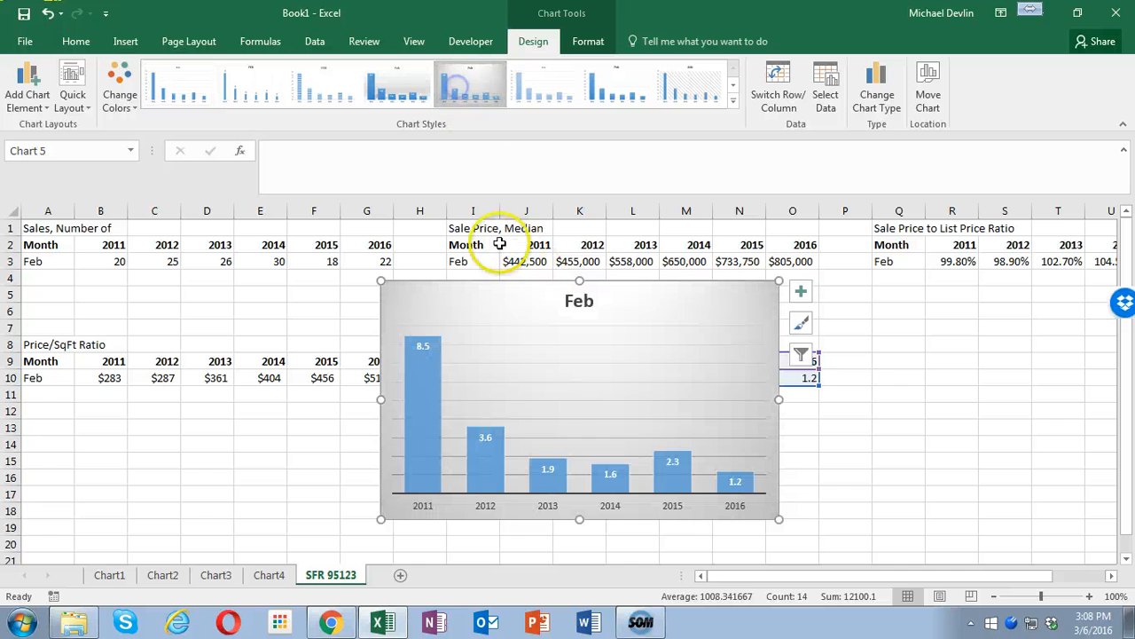
# - Replace the Months of Inventory chart's "Feb" title with the copied text "Sales of Single Family Homes in 95123"
pyautogui.click(579, 301)
pyautogui.doubleClick(578, 301)
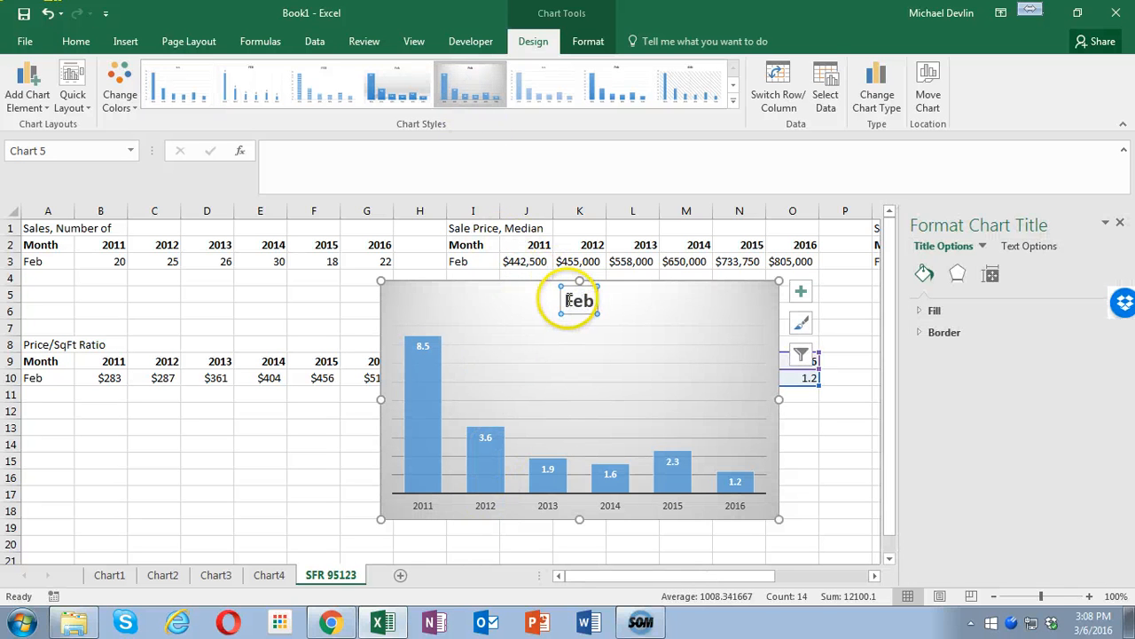
pyautogui.moveTo(563, 301); pyautogui.dragTo(584, 307)
pyautogui.click(591, 302)
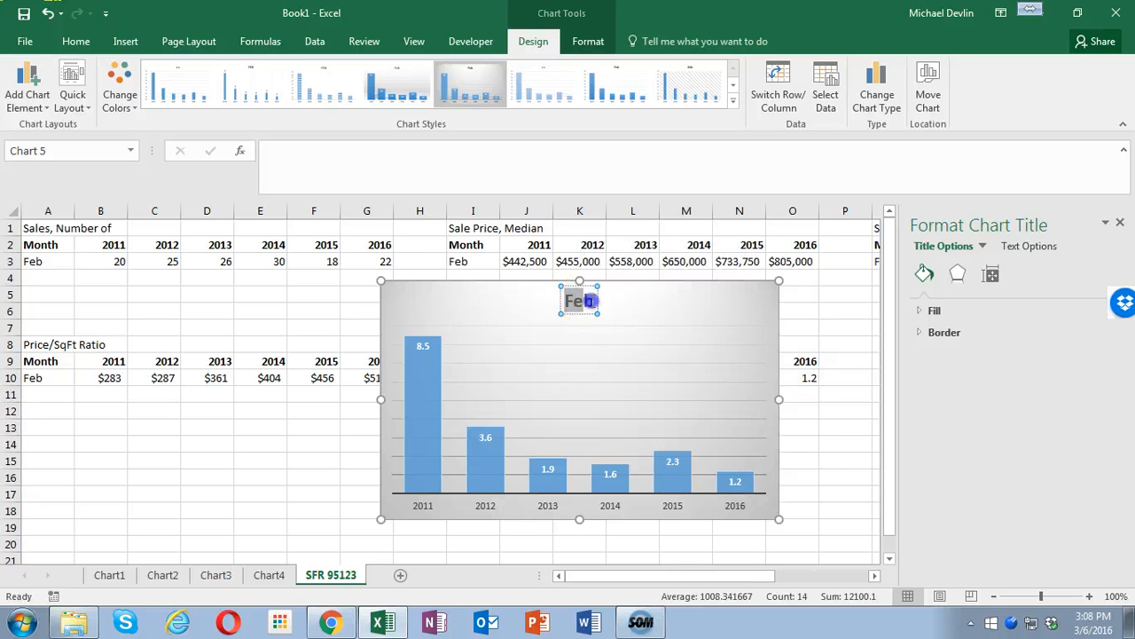
pyautogui.write('Sales of Single Family Homes in 95123')
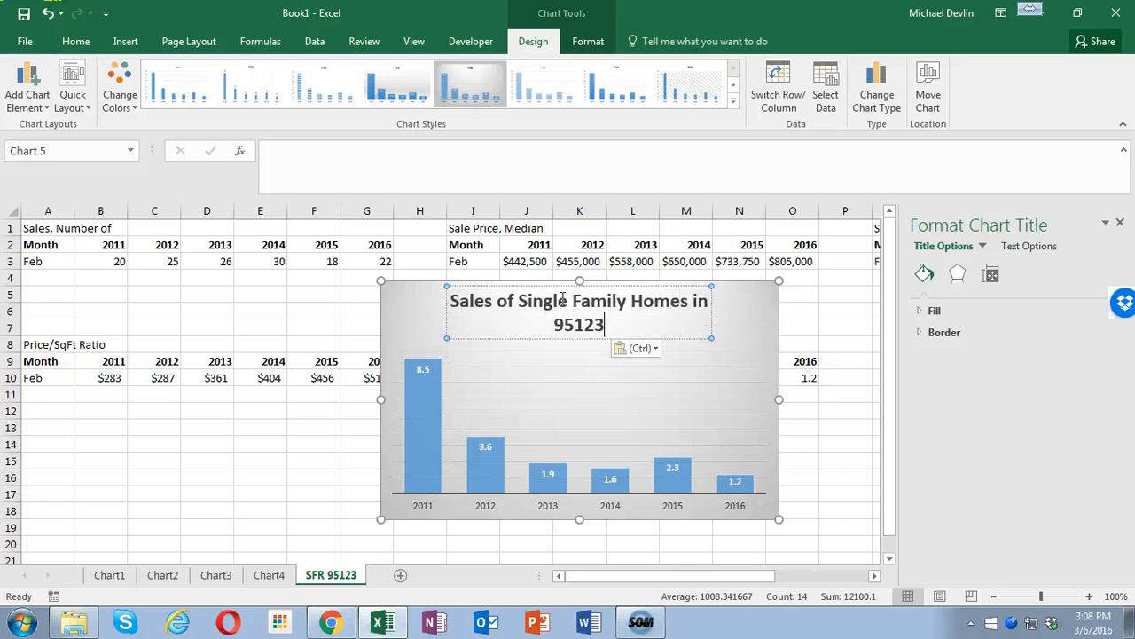
# - Shift the chart down below the Months of Inventory heading and change "Sales" in its title to "Months of Inventory"
pyautogui.moveTo(547, 284); pyautogui.dragTo(558, 373)
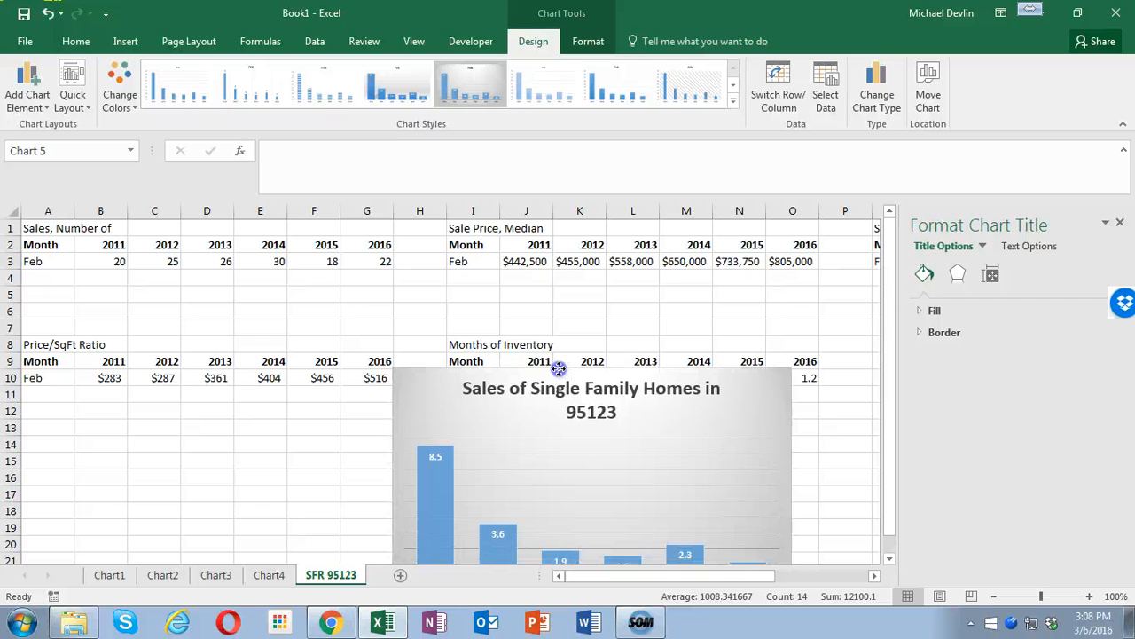
pyautogui.click(530, 386)
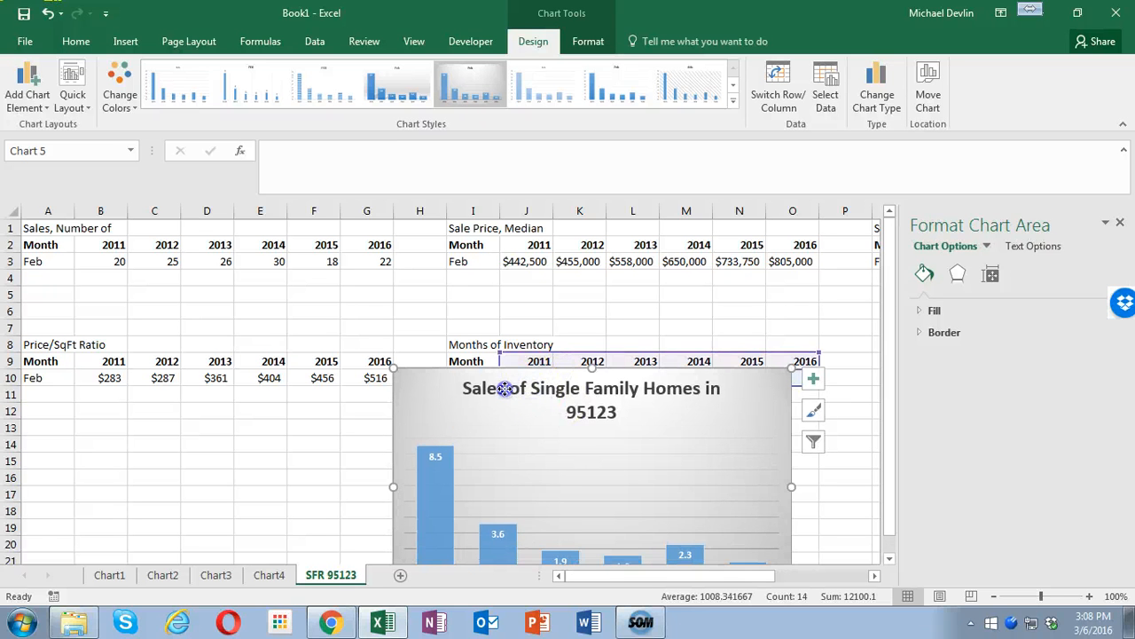
pyautogui.click(504, 388)
pyautogui.moveTo(469, 390); pyautogui.dragTo(465, 391)
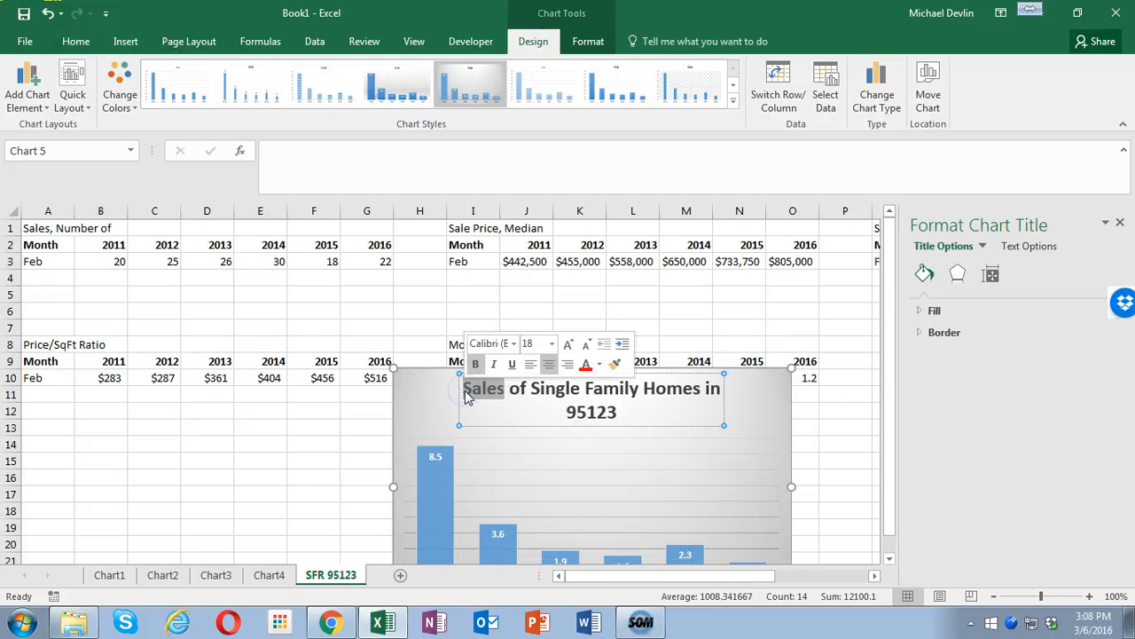
pyautogui.write('Months')
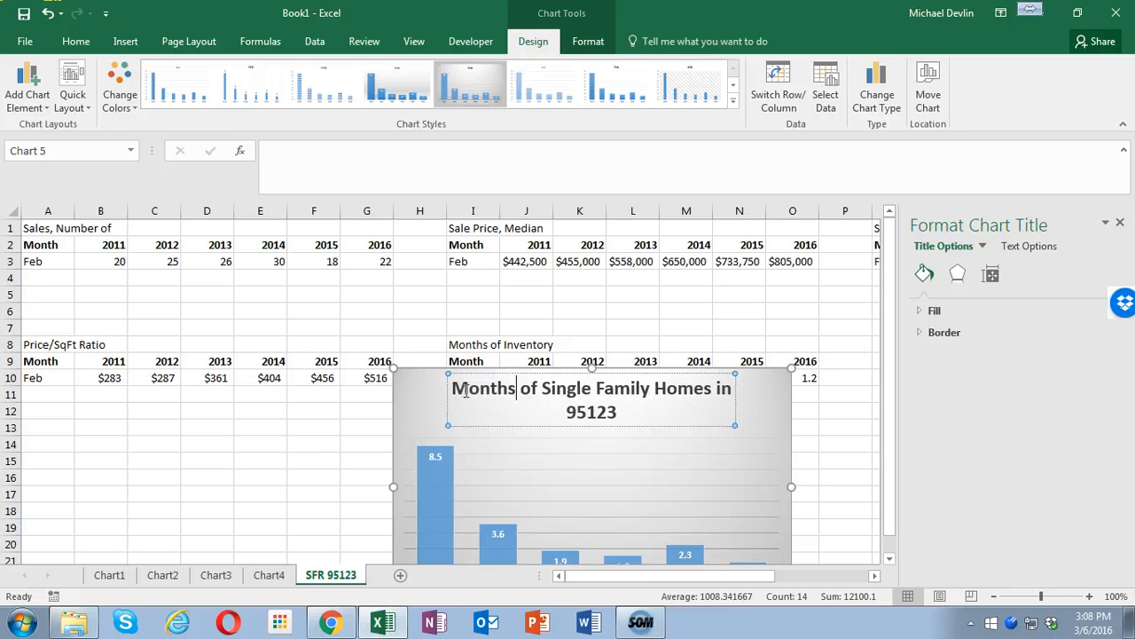
pyautogui.write(' of invento')
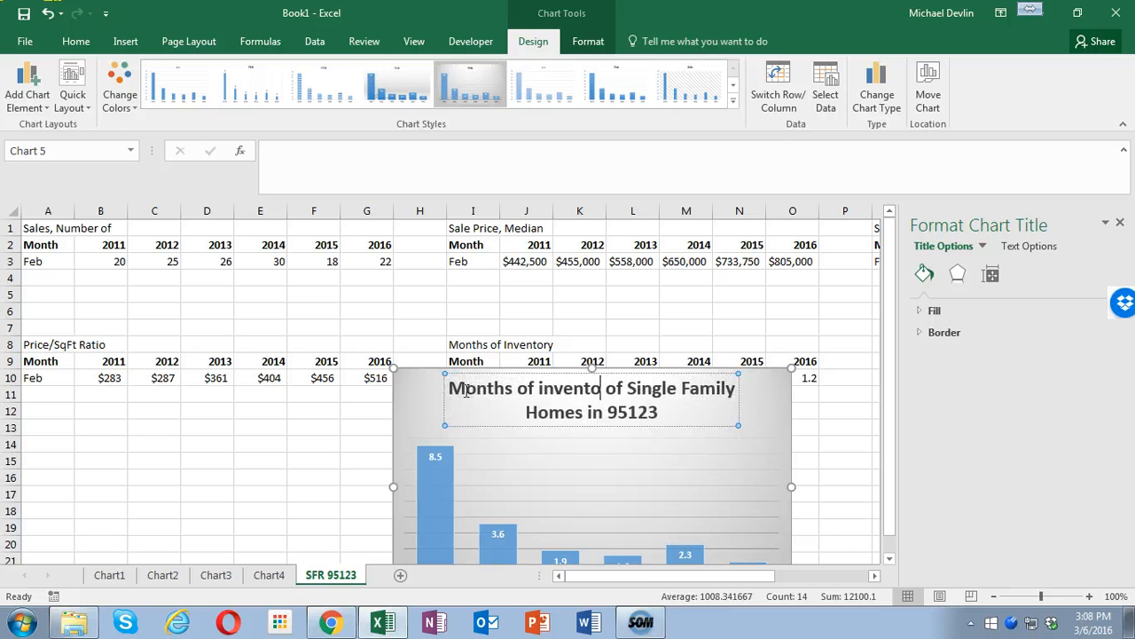
pyautogui.press('BackSpace')
pyautogui.press('BackSpace')
pyautogui.press('BackSpace')
pyautogui.press('BackSpace')
pyautogui.press('BackSpace')
pyautogui.press('BackSpace')
pyautogui.press('BackSpace')
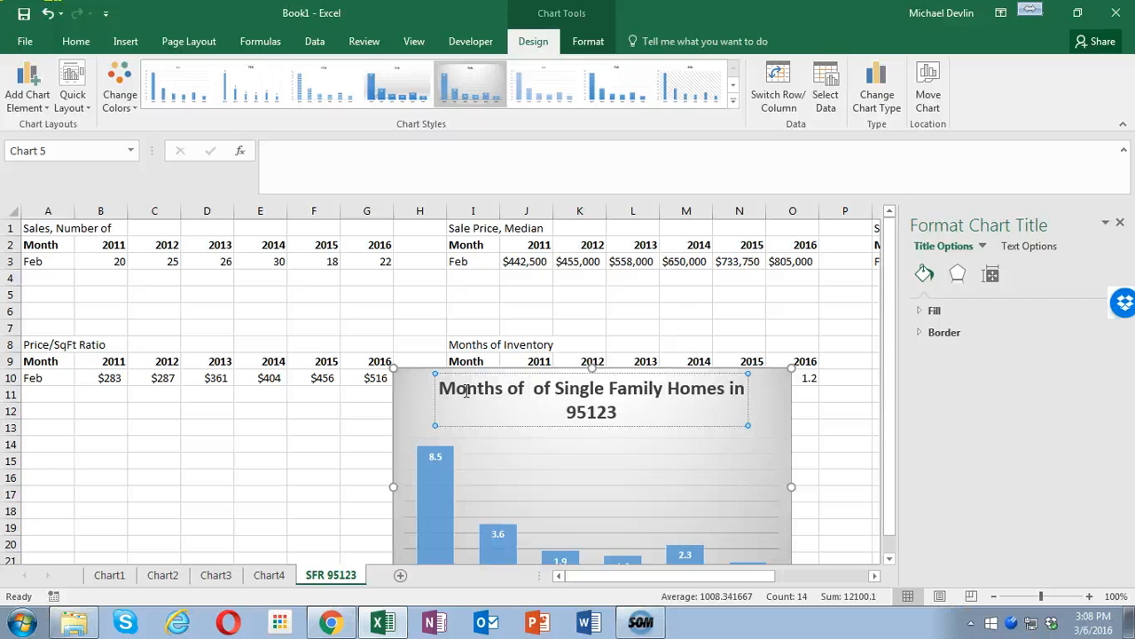
pyautogui.write('Inventory')
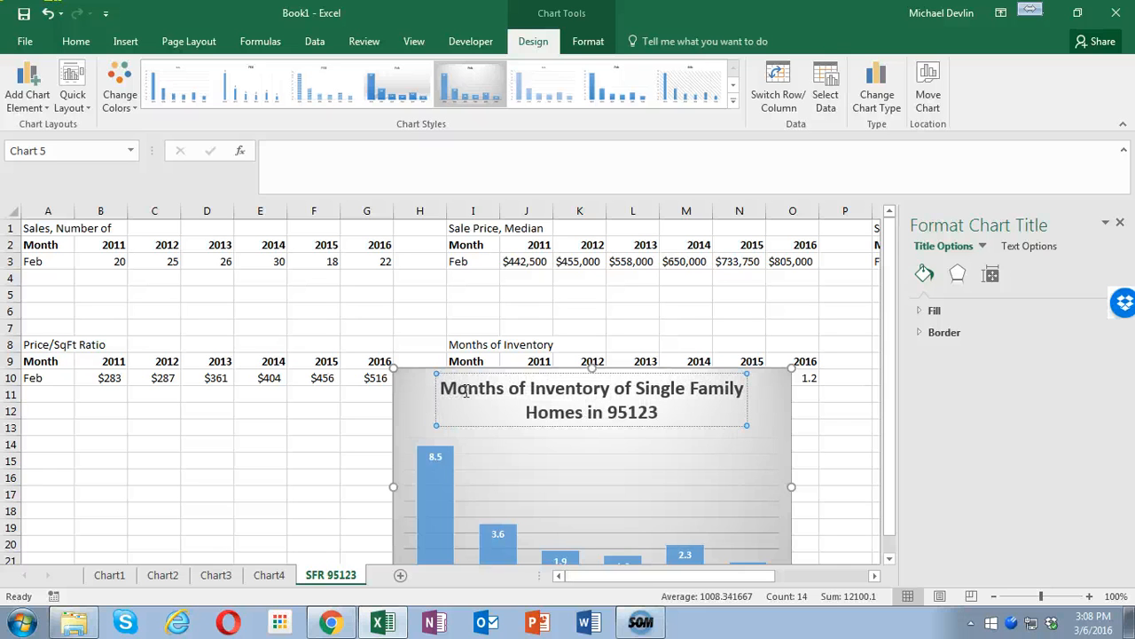
# - Move the Months of Inventory chart to its own new sheet and close the chart formatting pane
pyautogui.rightClick(791, 439)
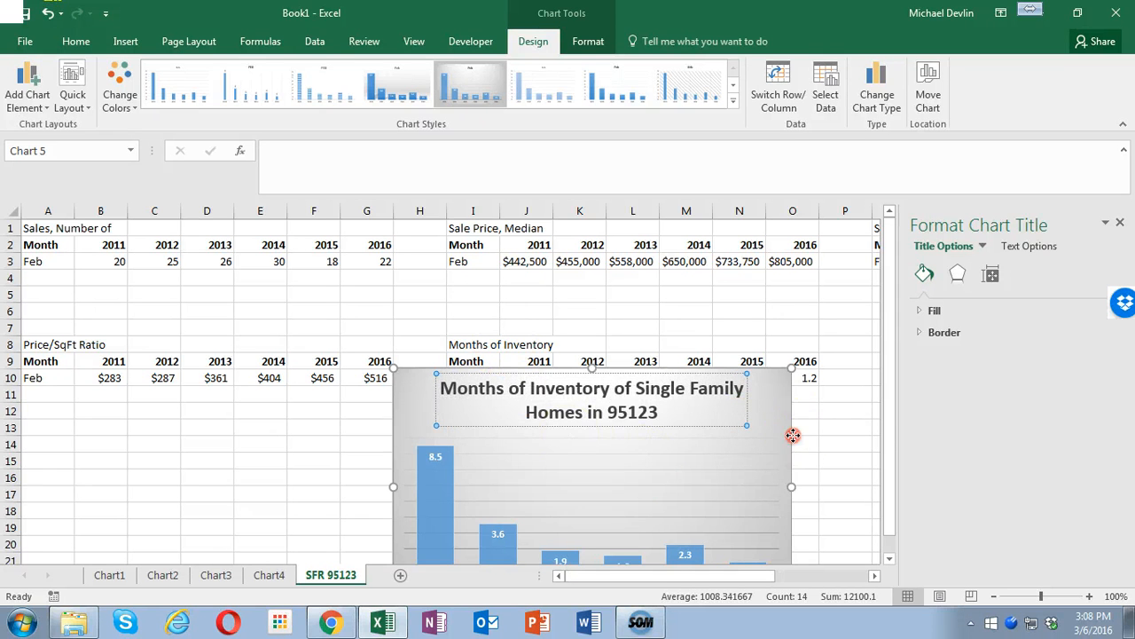
pyautogui.click(983, 383)
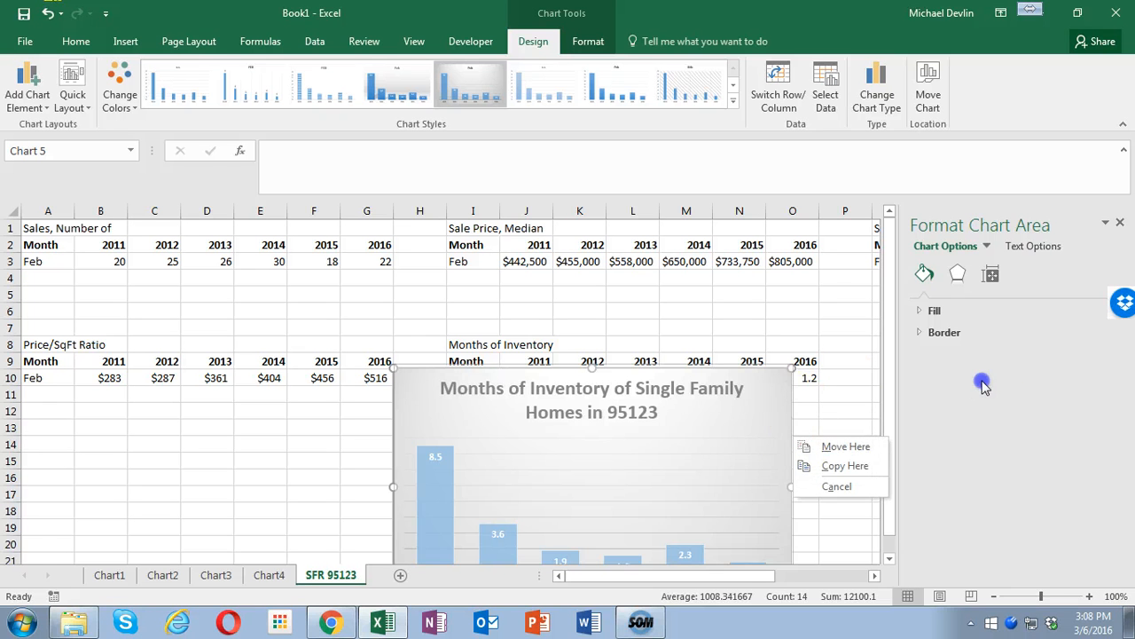
pyautogui.rightClick(791, 465)
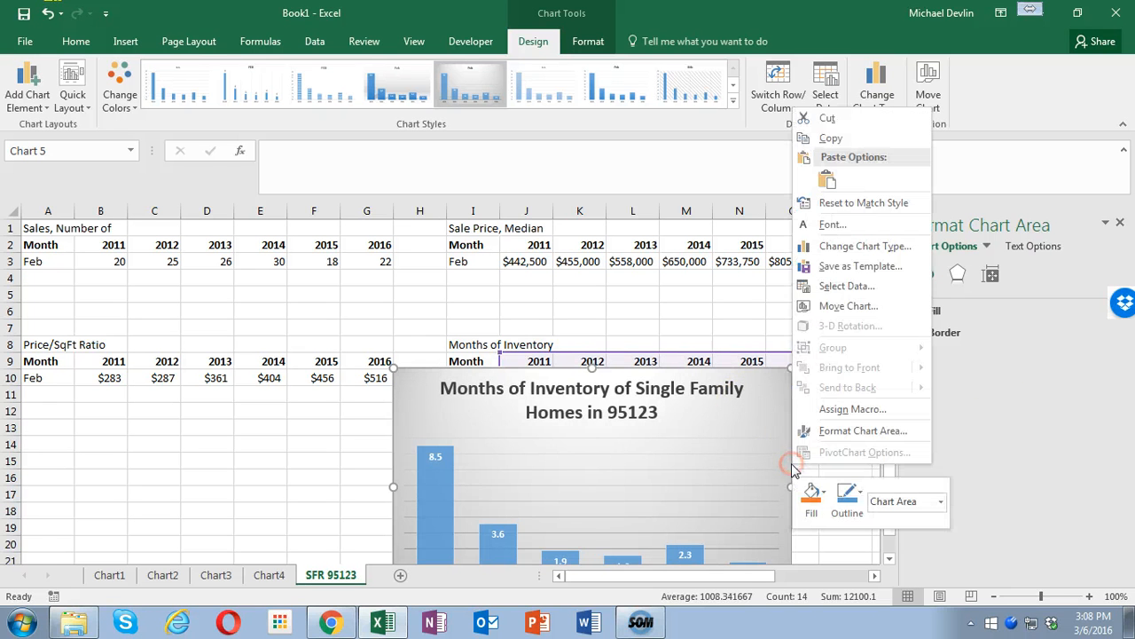
pyautogui.click(841, 313)
pyautogui.click(746, 286)
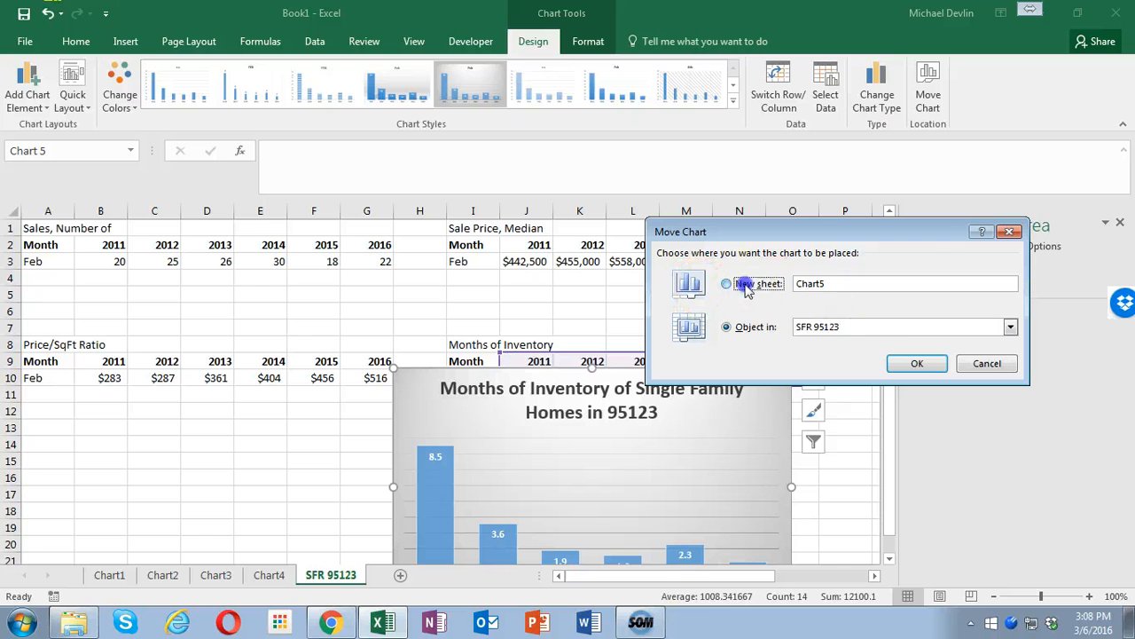
pyautogui.click(897, 363)
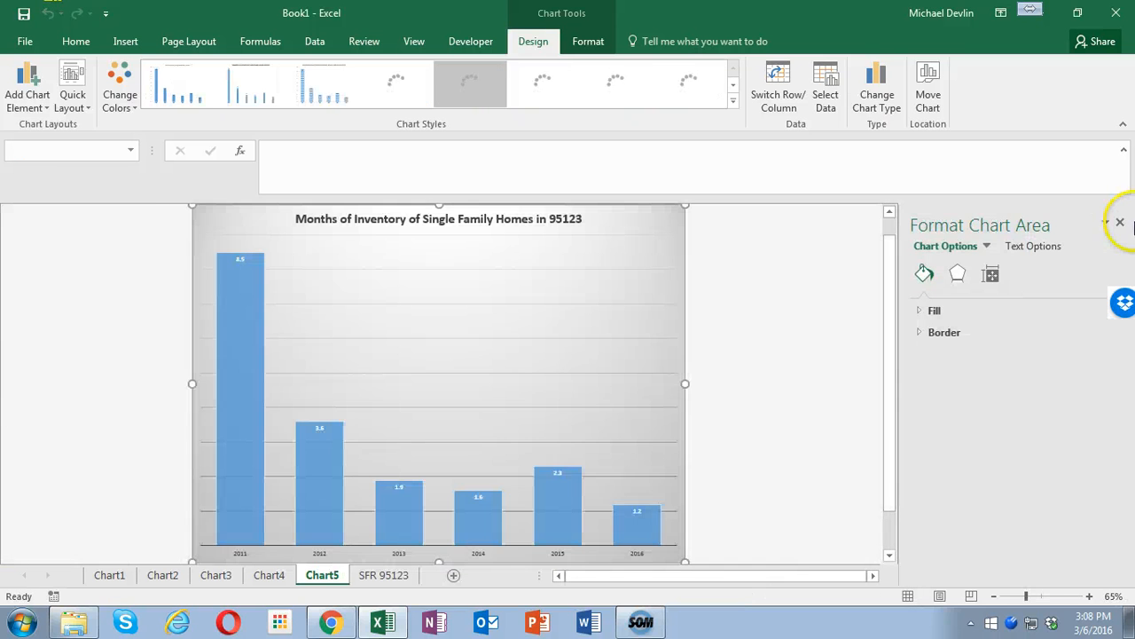
pyautogui.click(1120, 223)
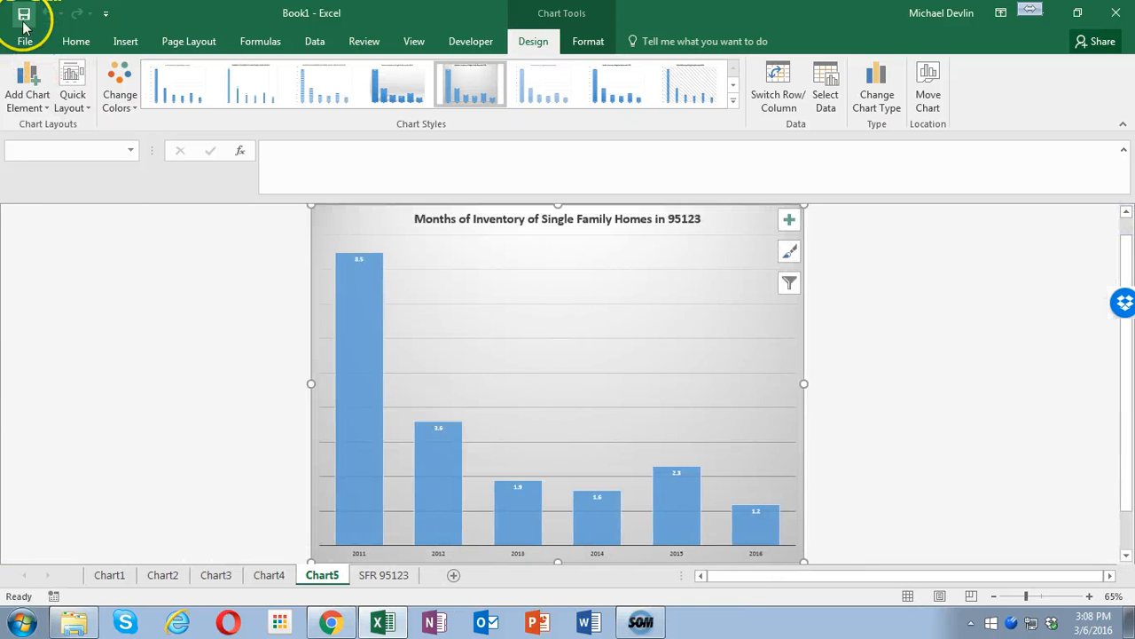
# - Reorder the SFR 95123 sheet ahead of Chart1 and add a blank worksheet right after it
pyautogui.click(383, 576)
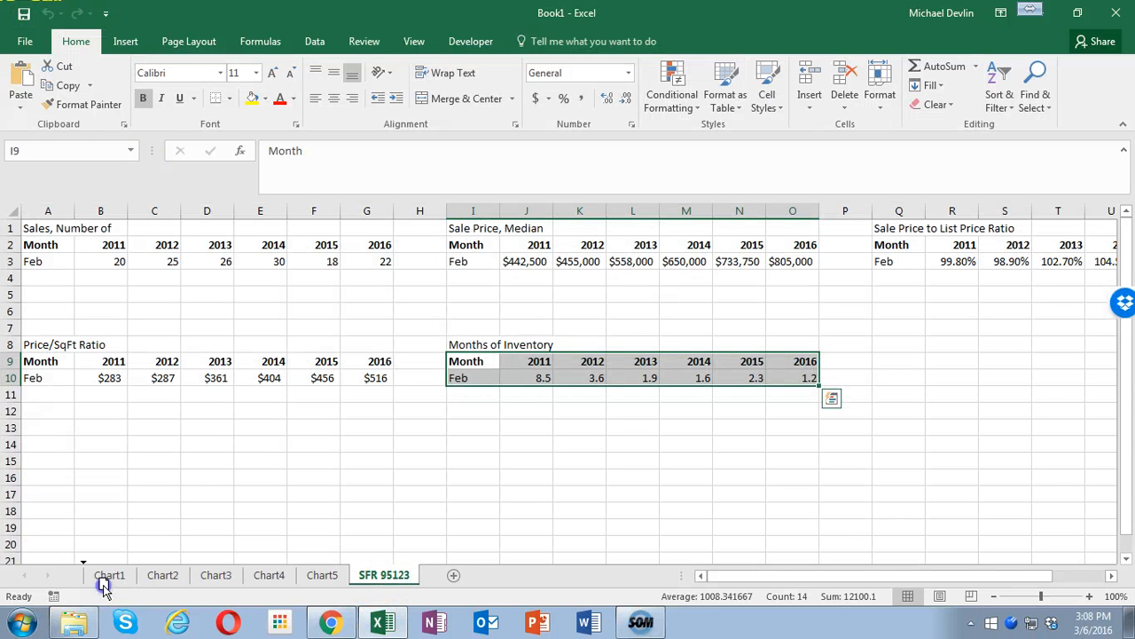
pyautogui.moveTo(104, 587); pyautogui.dragTo(105, 590)
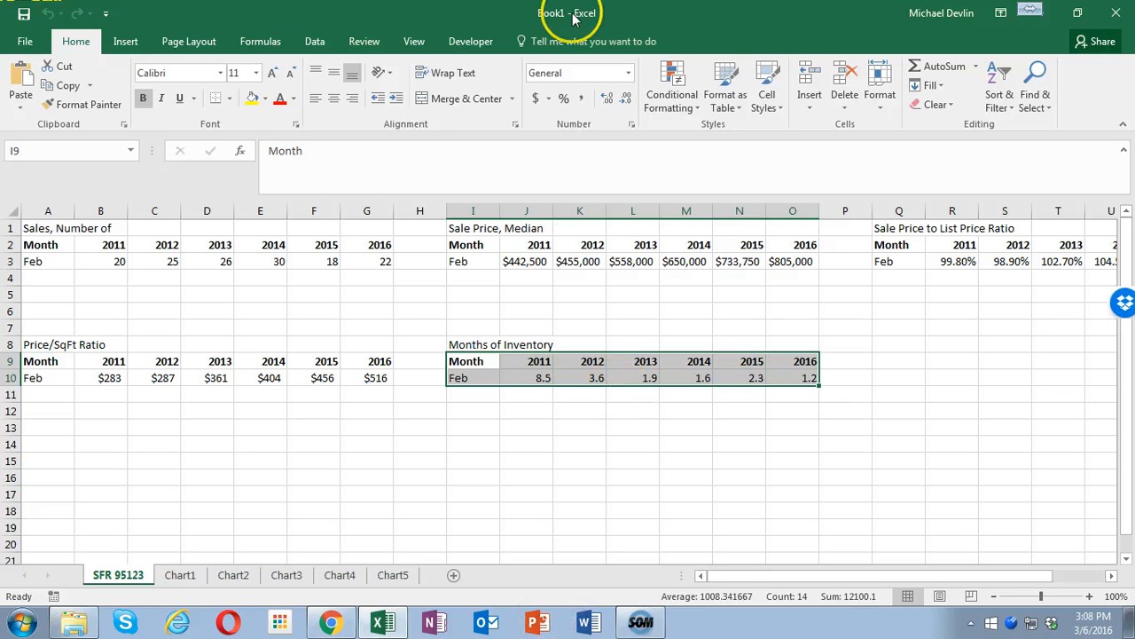
pyautogui.click(453, 577)
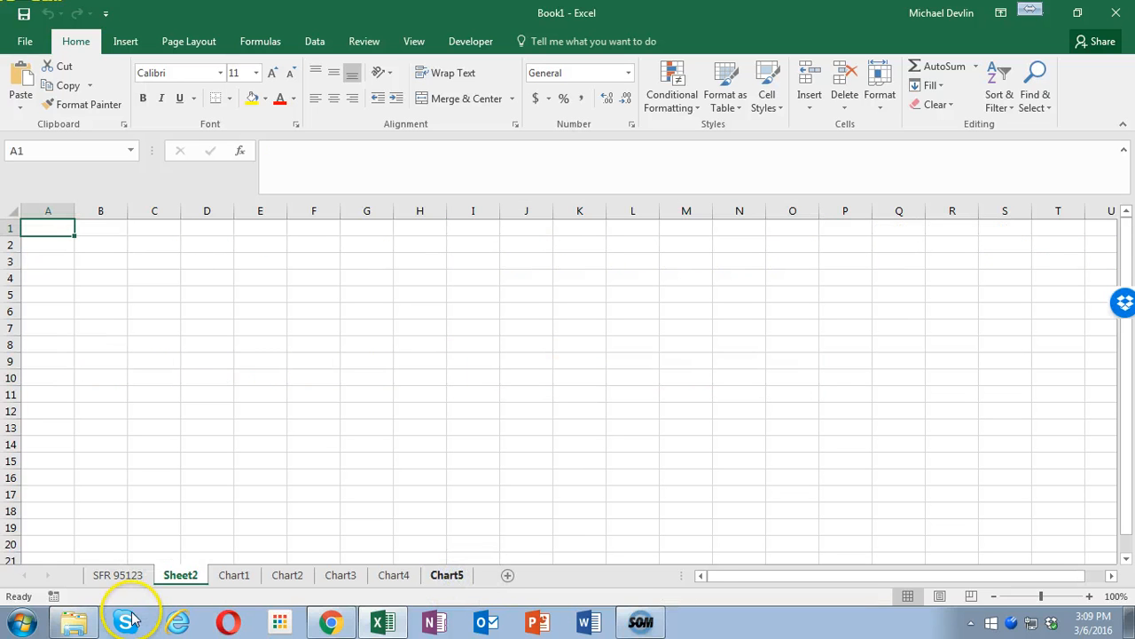
# - Rename the blank worksheet Sheet2 as "Condos 95123"
pyautogui.rightClick(180, 577)
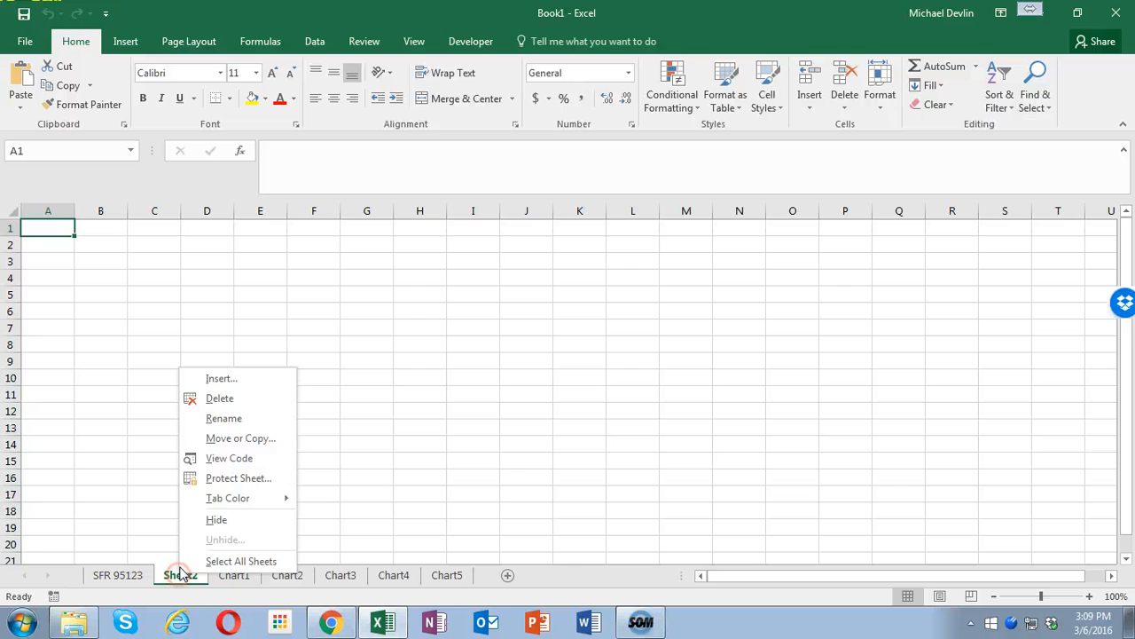
pyautogui.click(226, 420)
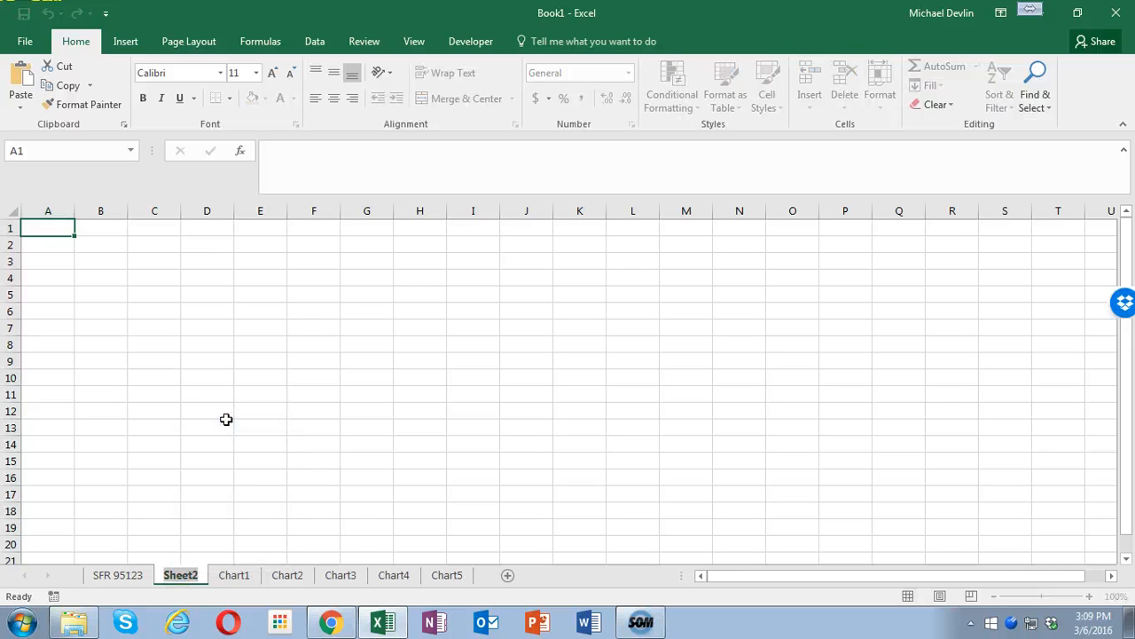
pyautogui.write('Cond')
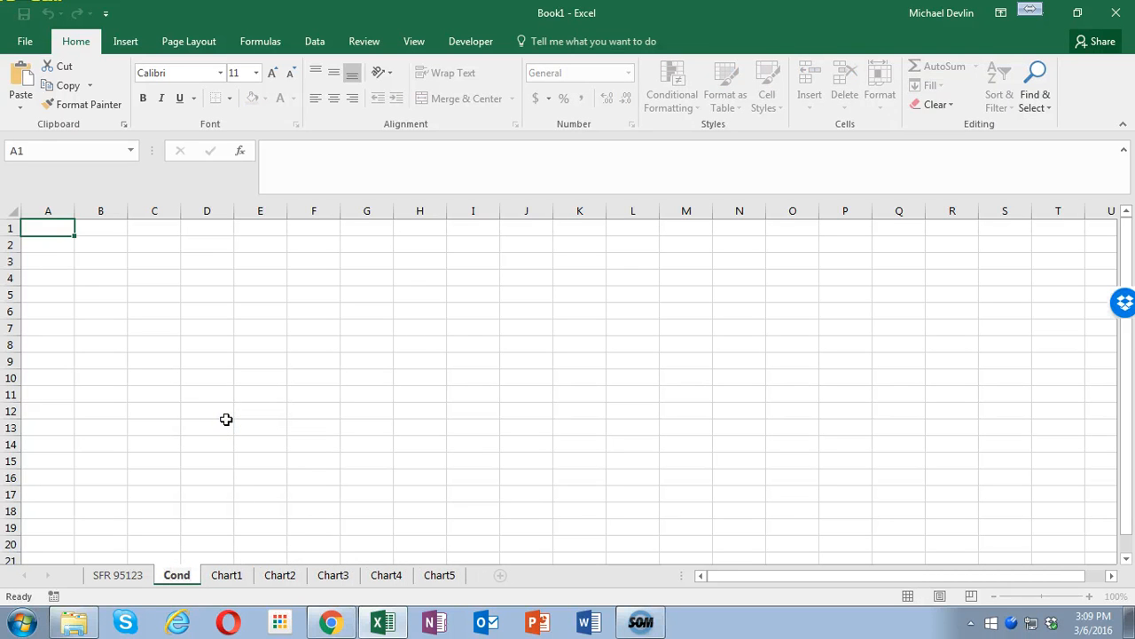
pyautogui.write('os 95')
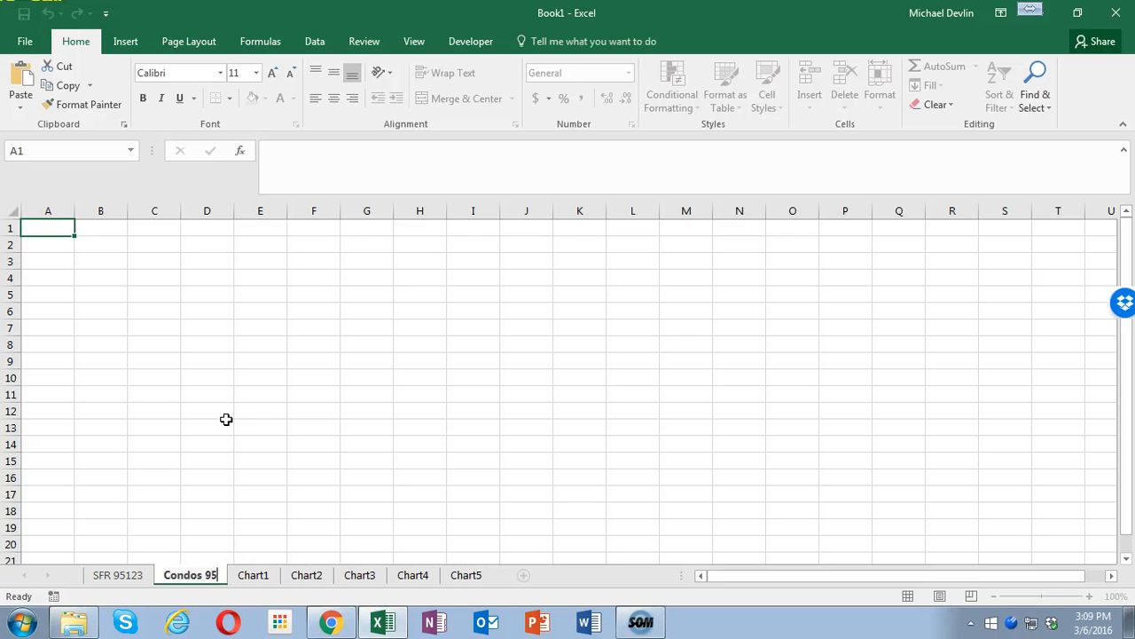
pyautogui.write('123')
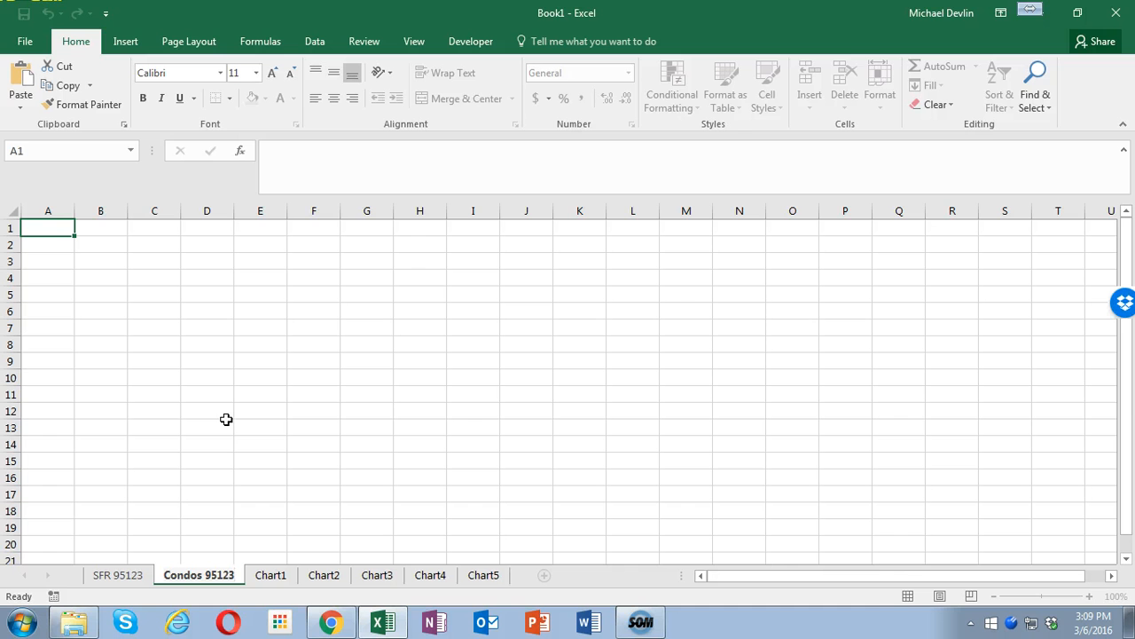
# - Switch to the MLSListings Matrix page and generate the Sales, Number of data table for Condominium and Townhouse building types
pyautogui.click(1045, 18)
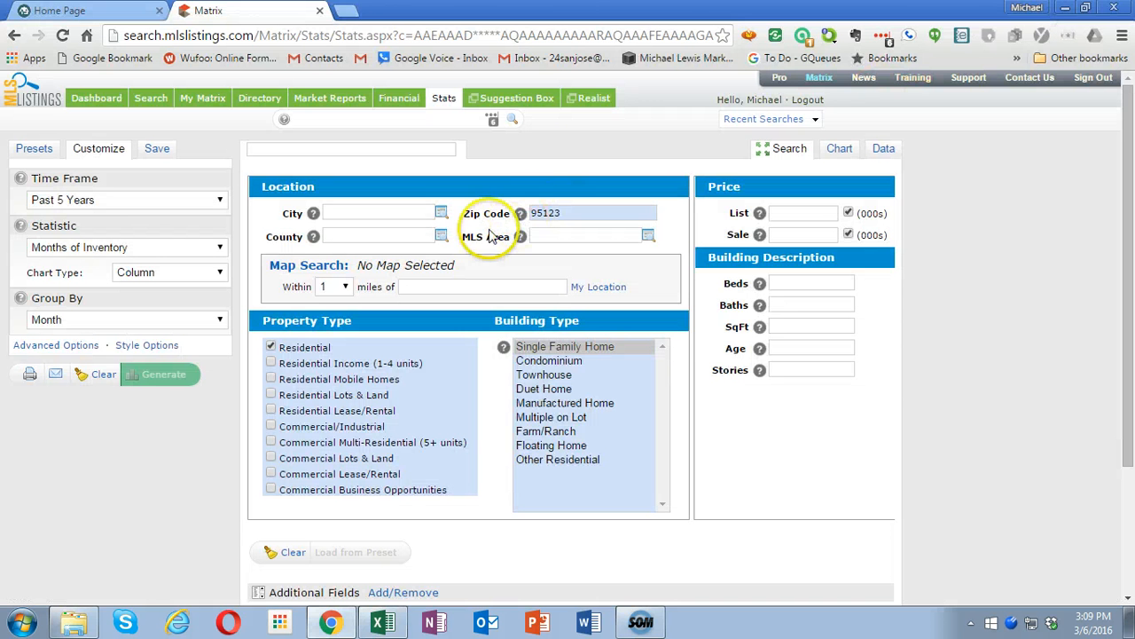
pyautogui.moveTo(544, 367); pyautogui.dragTo(546, 377)
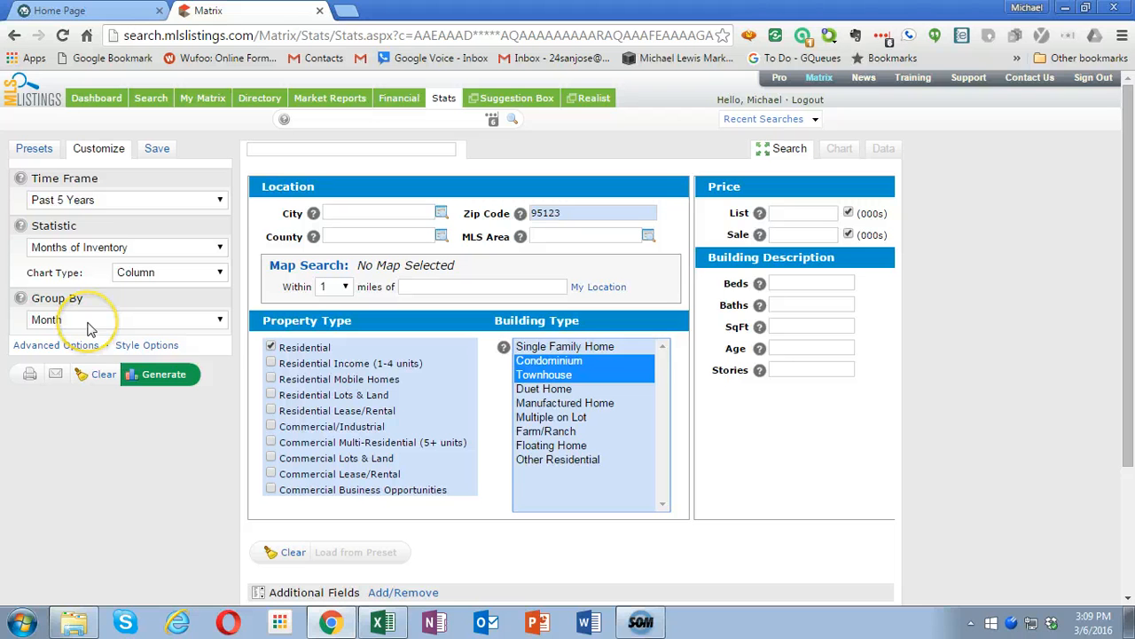
pyautogui.click(107, 248)
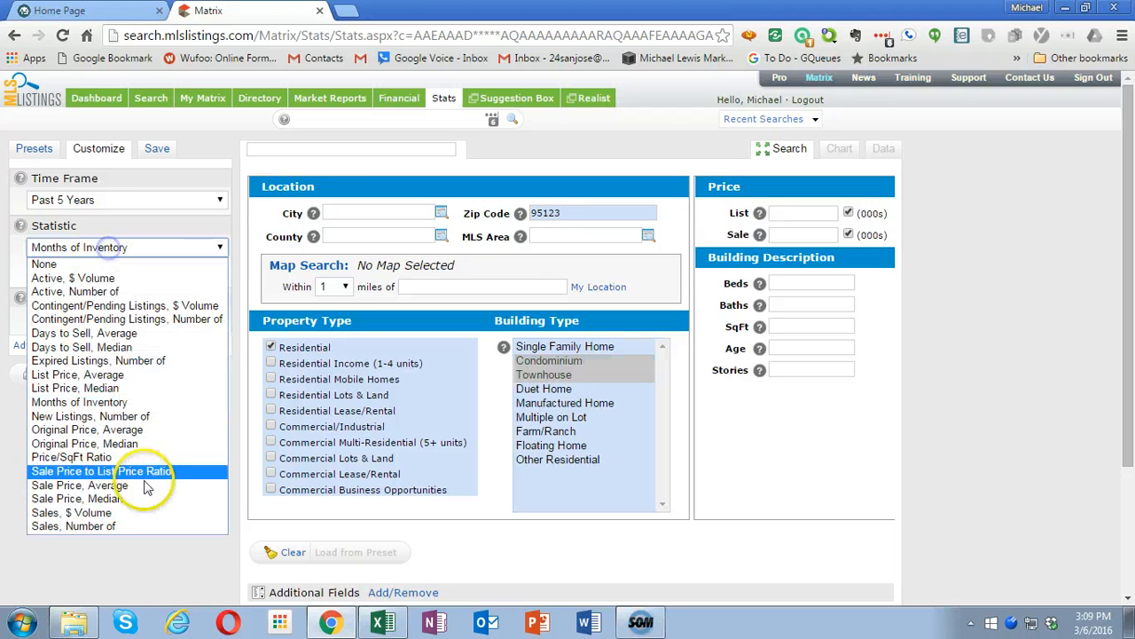
pyautogui.click(142, 529)
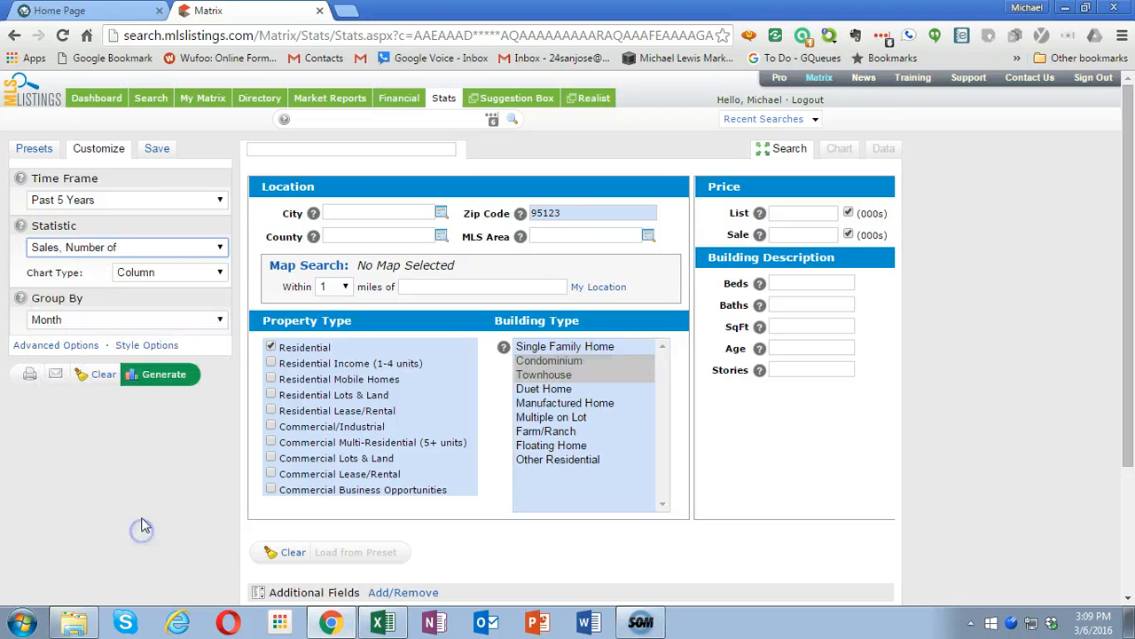
pyautogui.click(162, 376)
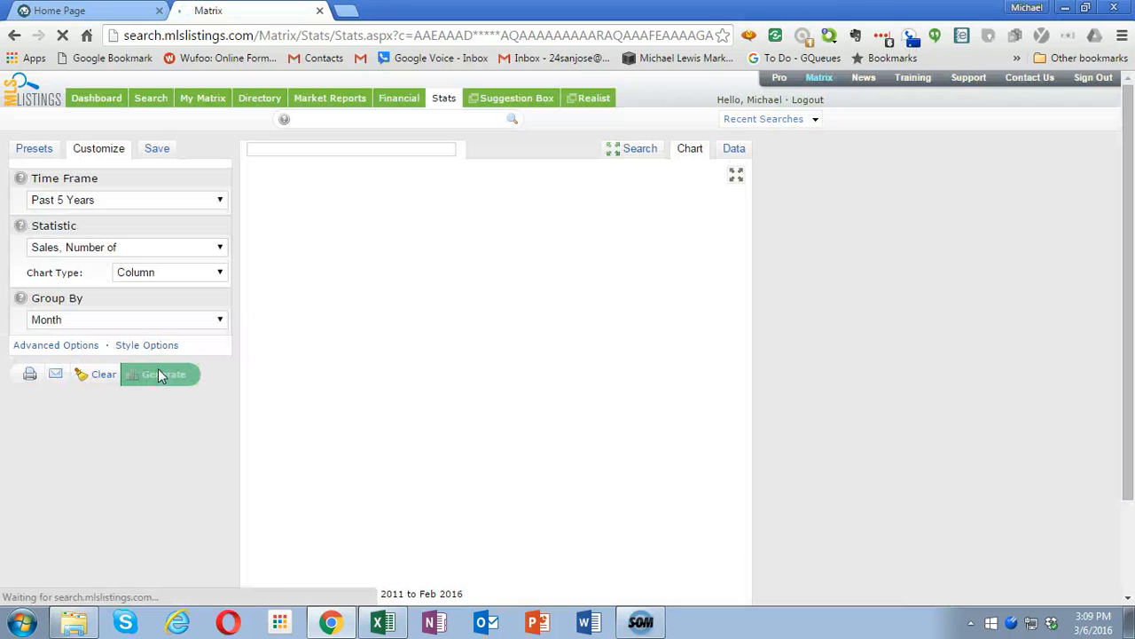
pyautogui.click(736, 149)
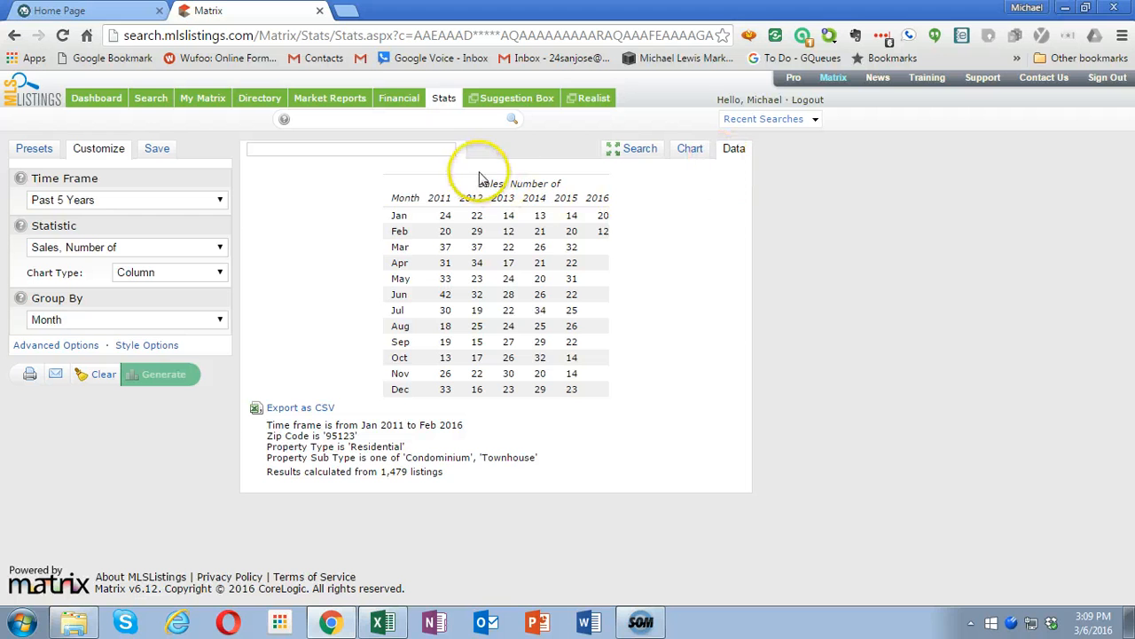
# - Copy the Sales, Number of table from its heading through the Feb row and paste it as Unicode Text at A1 of Condos 95123 in Excel
pyautogui.moveTo(479, 187); pyautogui.dragTo(606, 230)
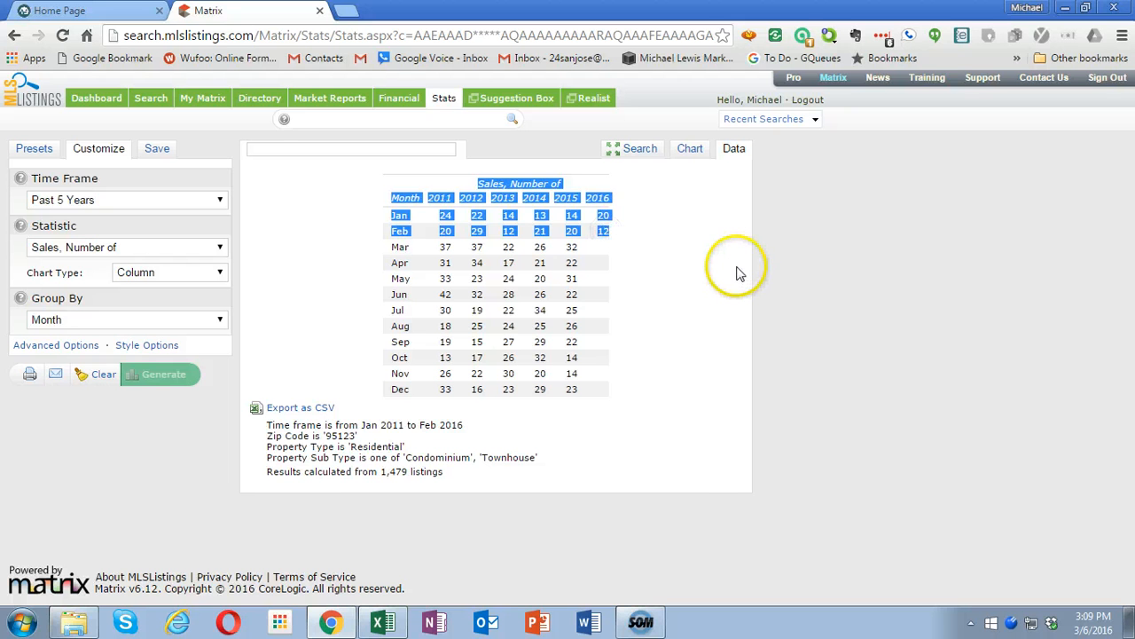
pyautogui.click(393, 621)
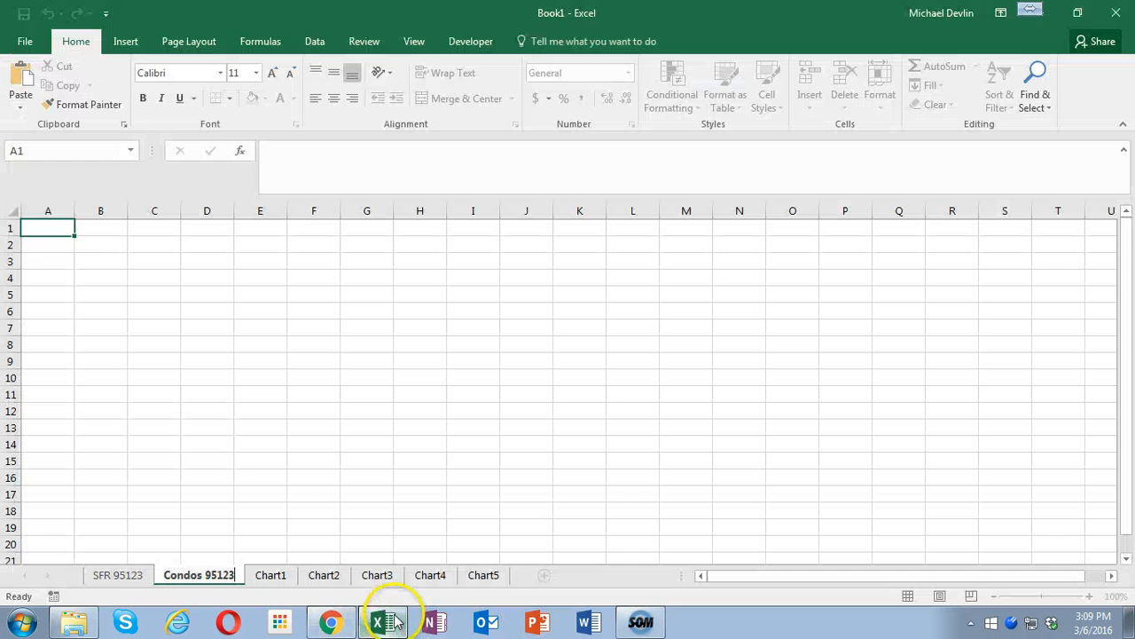
pyautogui.rightClick(32, 230)
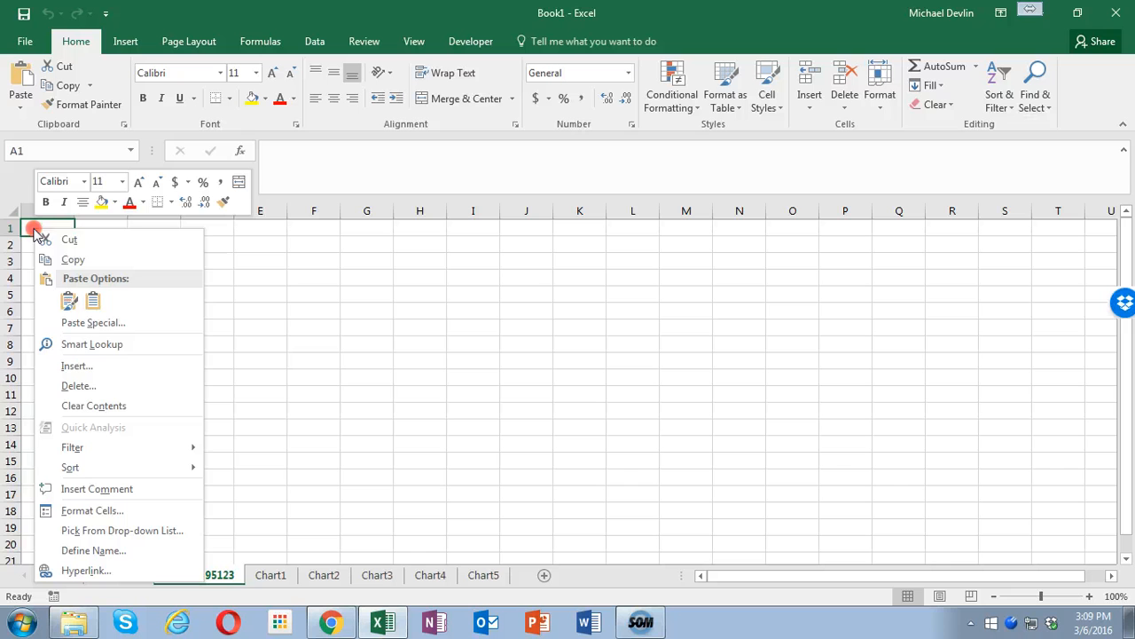
pyautogui.click(94, 319)
pyautogui.click(140, 239)
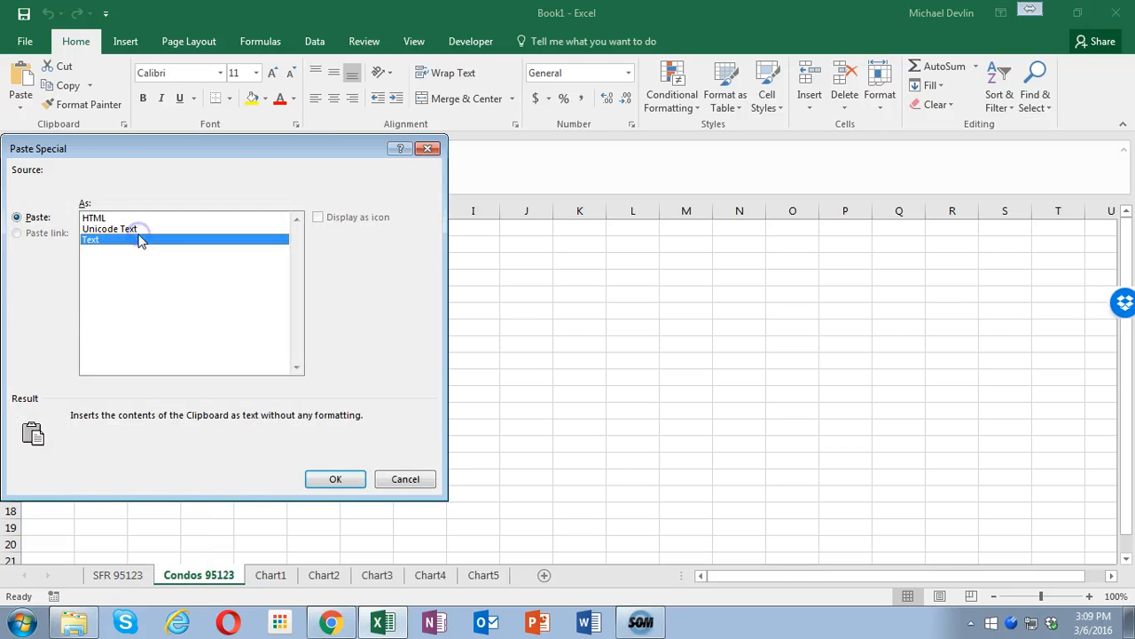
pyautogui.doubleClick(135, 230)
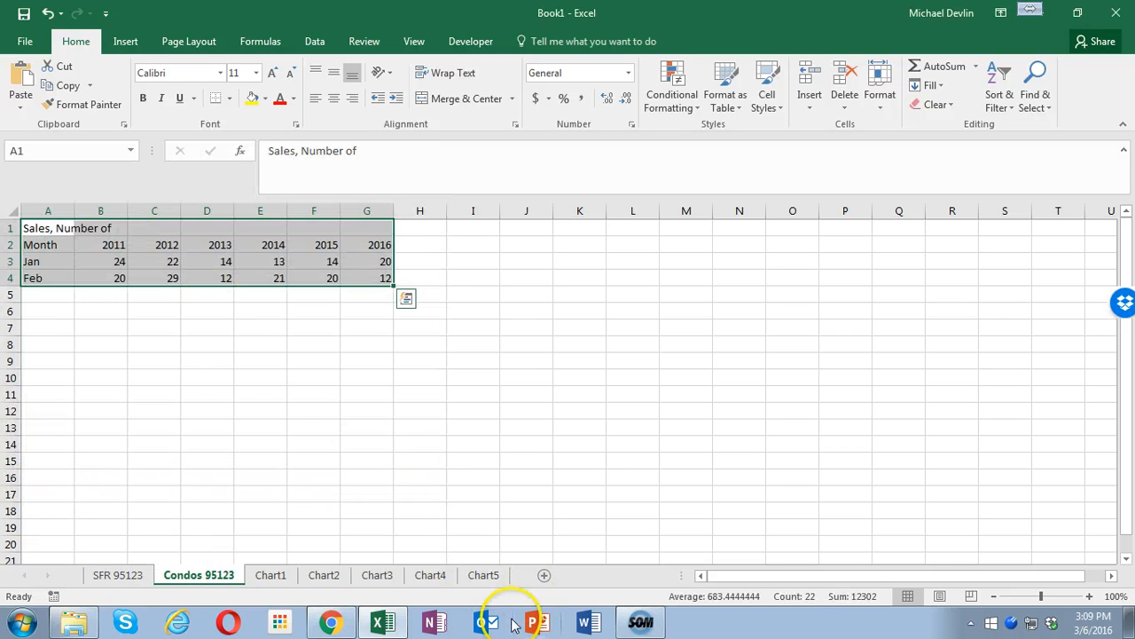
# - Return to Matrix, generate the Sale Price, Median data and copy the table from its heading through the Feb row
pyautogui.click(330, 622)
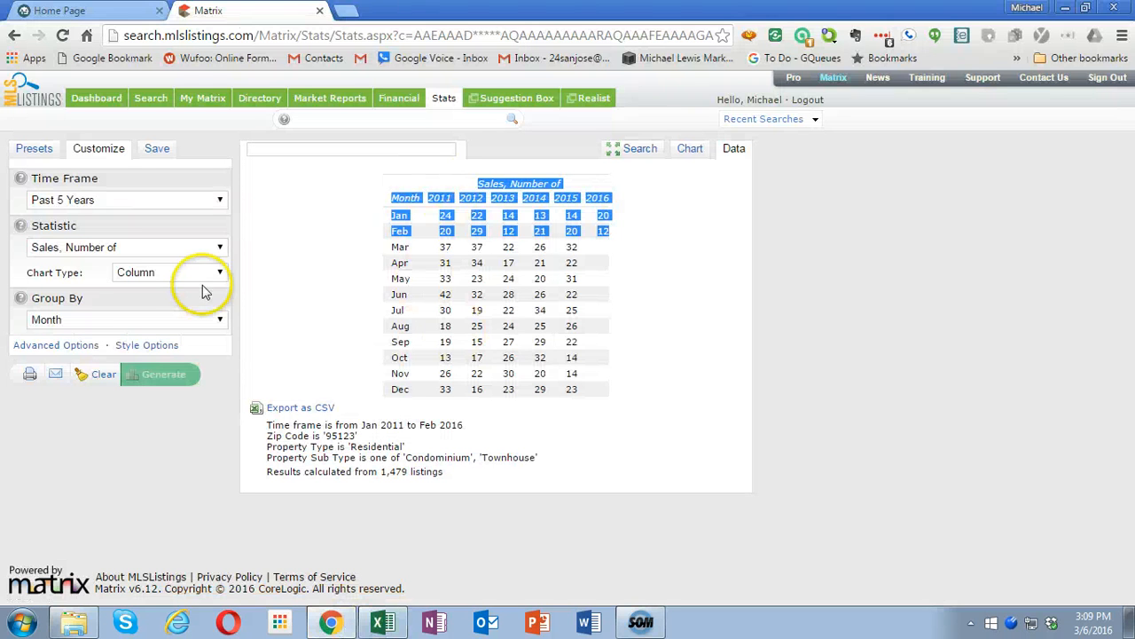
pyautogui.click(96, 247)
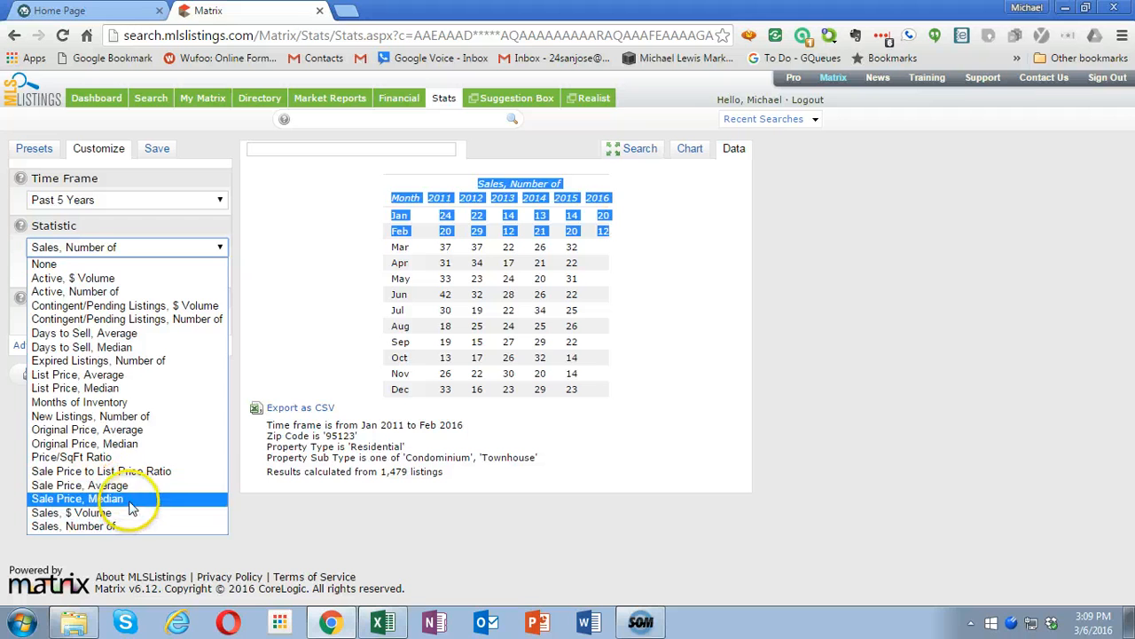
pyautogui.click(129, 501)
pyautogui.click(160, 374)
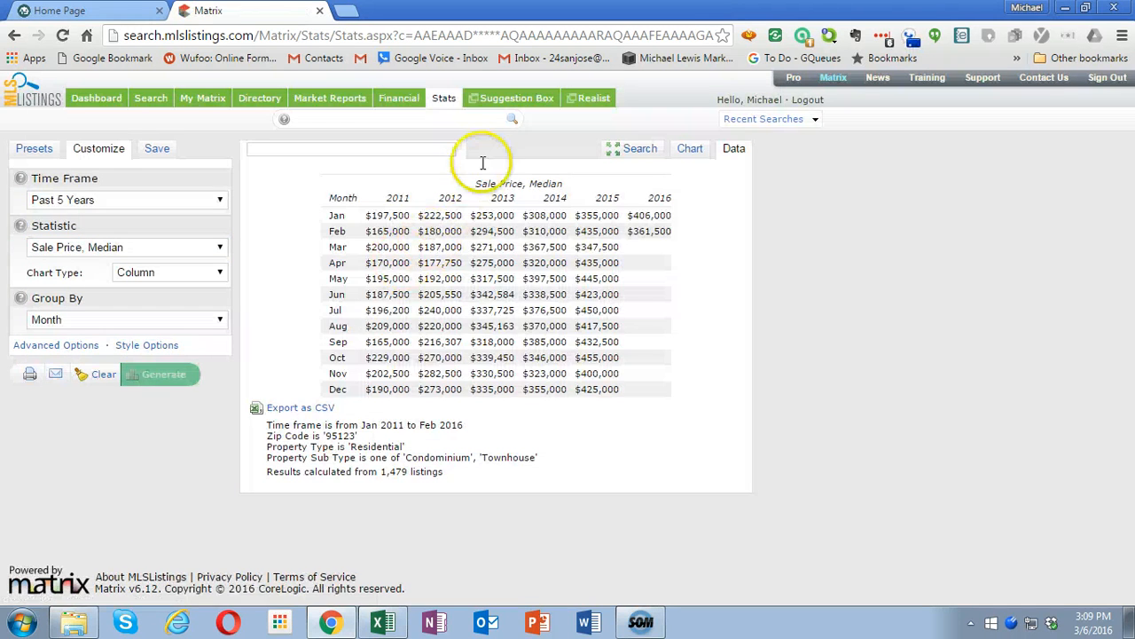
pyautogui.moveTo(560, 230); pyautogui.dragTo(671, 231)
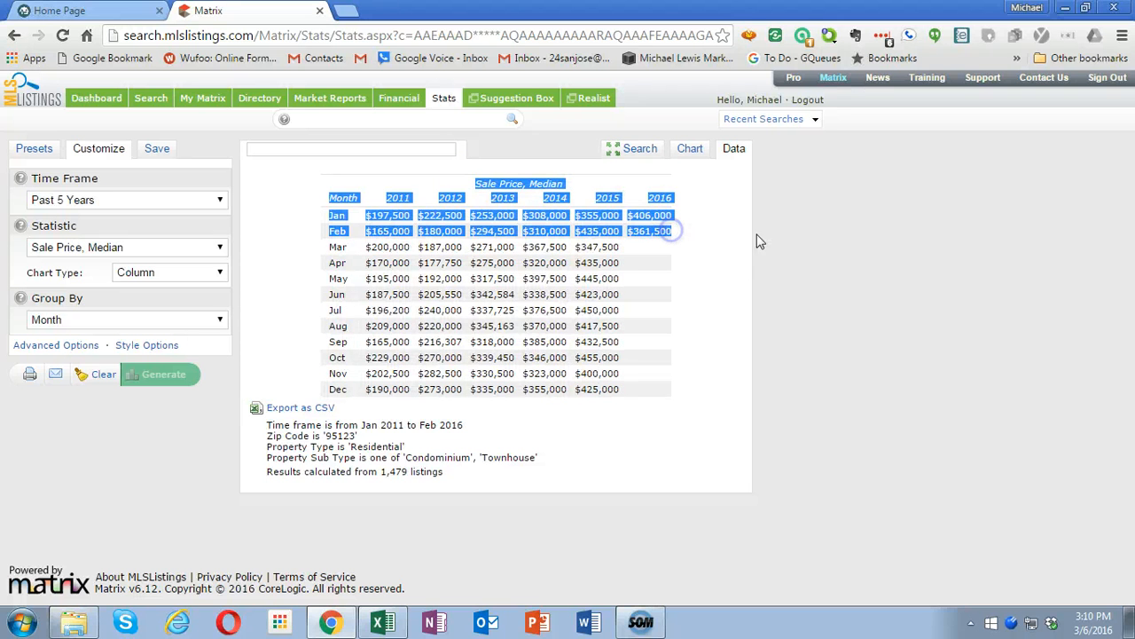
# - Switch to Excel and paste the median sale price data as Unicode Text at I1 of the Condos 95123 sheet
pyautogui.click(381, 621)
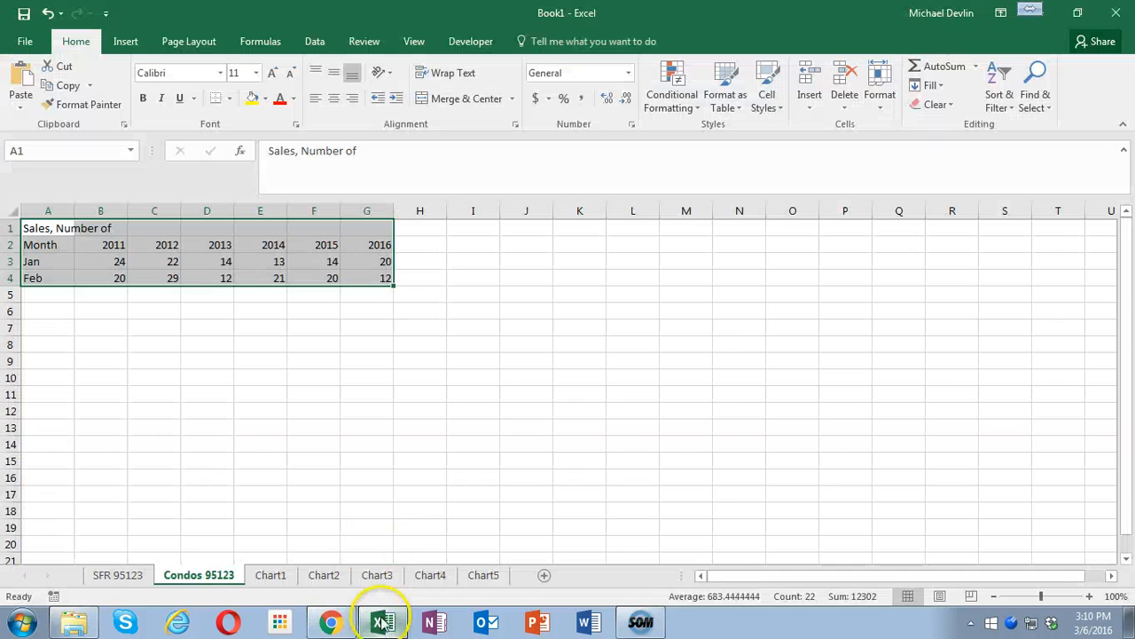
pyautogui.click(456, 228)
pyautogui.rightClick(456, 228)
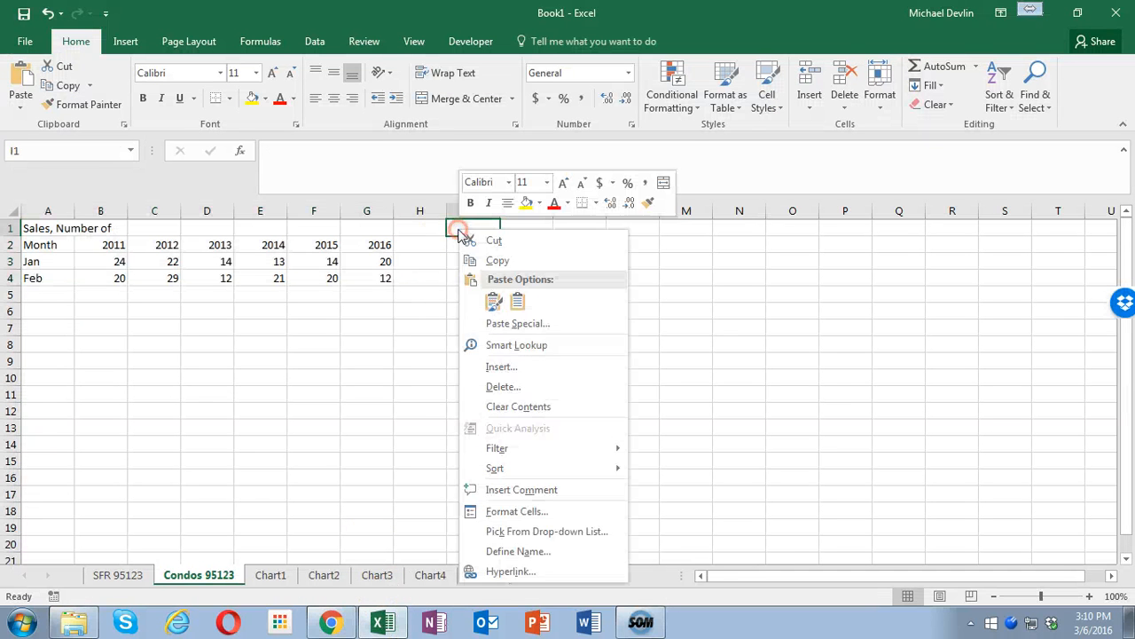
pyautogui.click(527, 324)
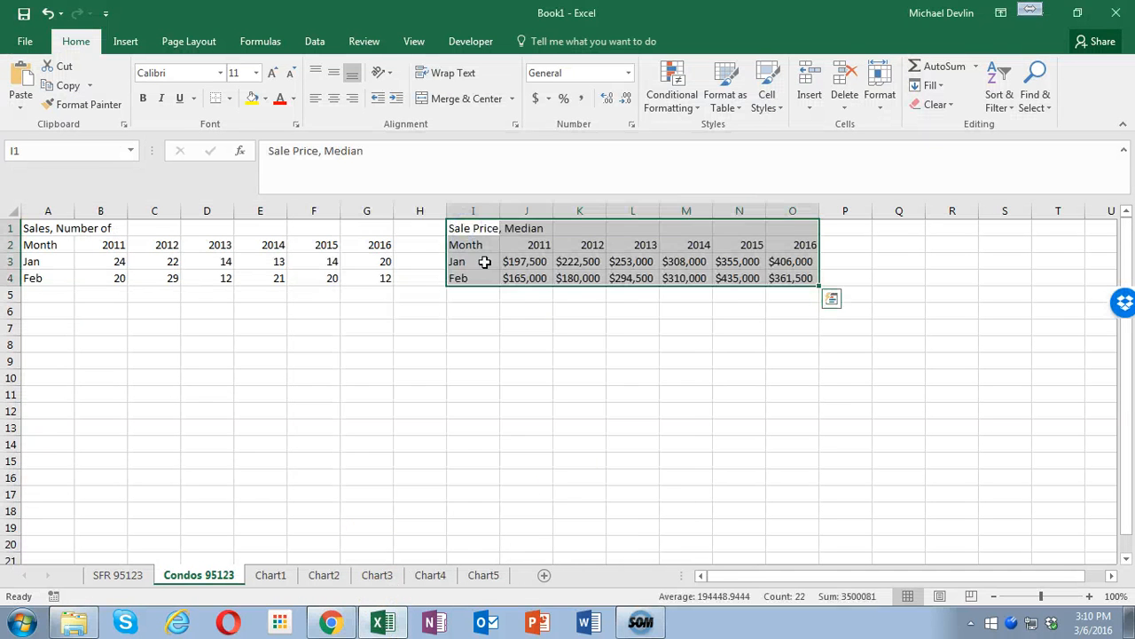
pyautogui.doubleClick(471, 222)
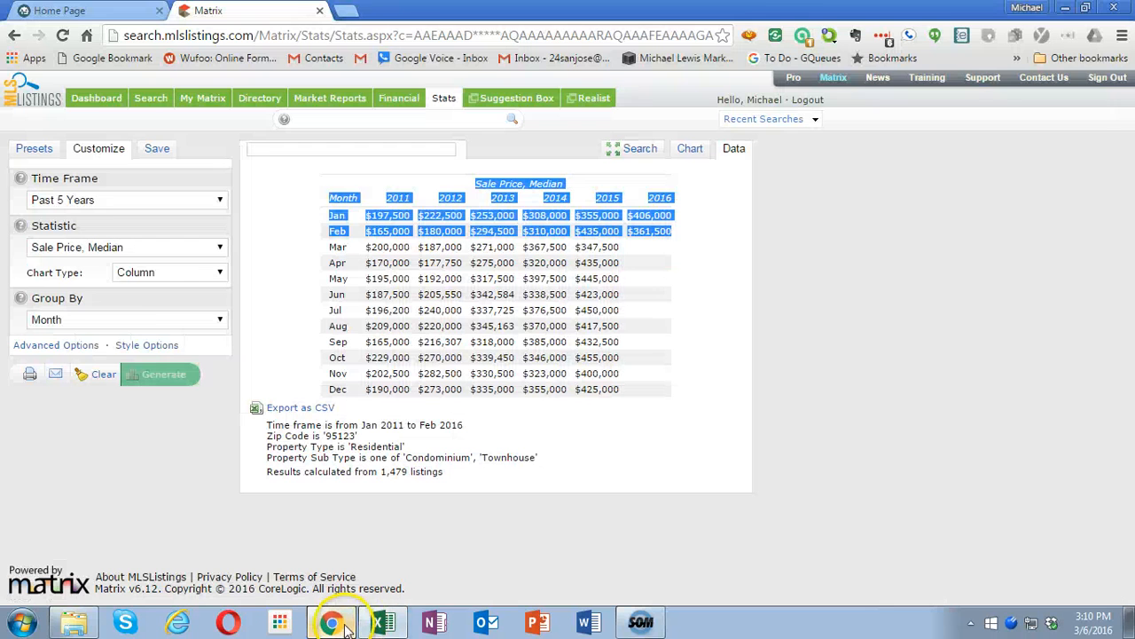
# - Return to Matrix, generate the Sale Price to List Price Ratio data and copy the table from its heading through the Feb row
pyautogui.click(330, 621)
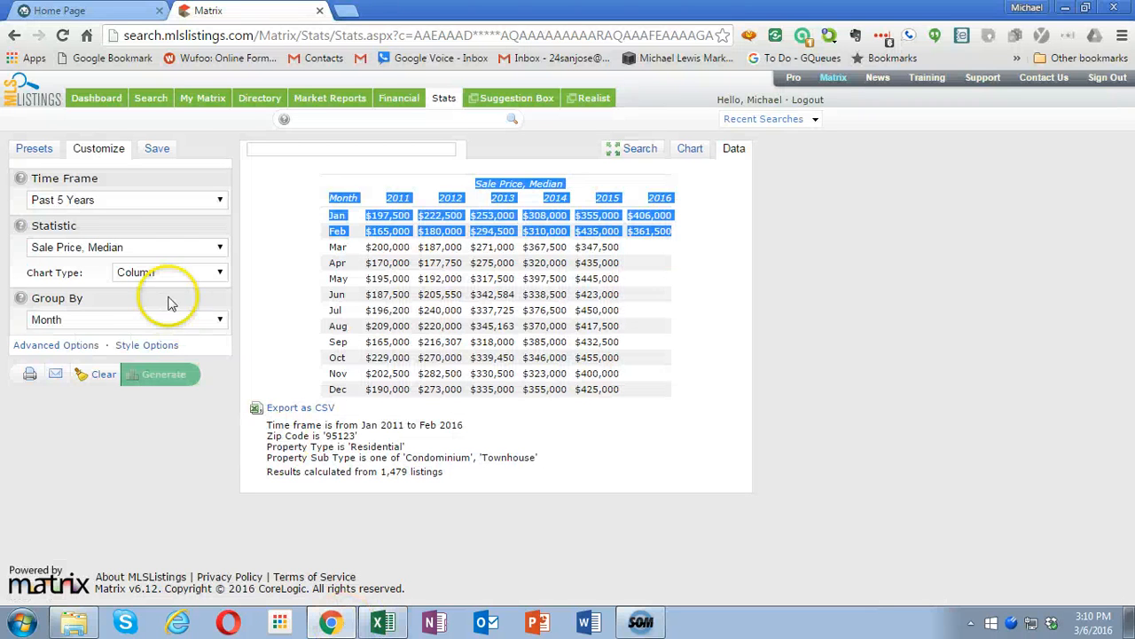
pyautogui.click(131, 249)
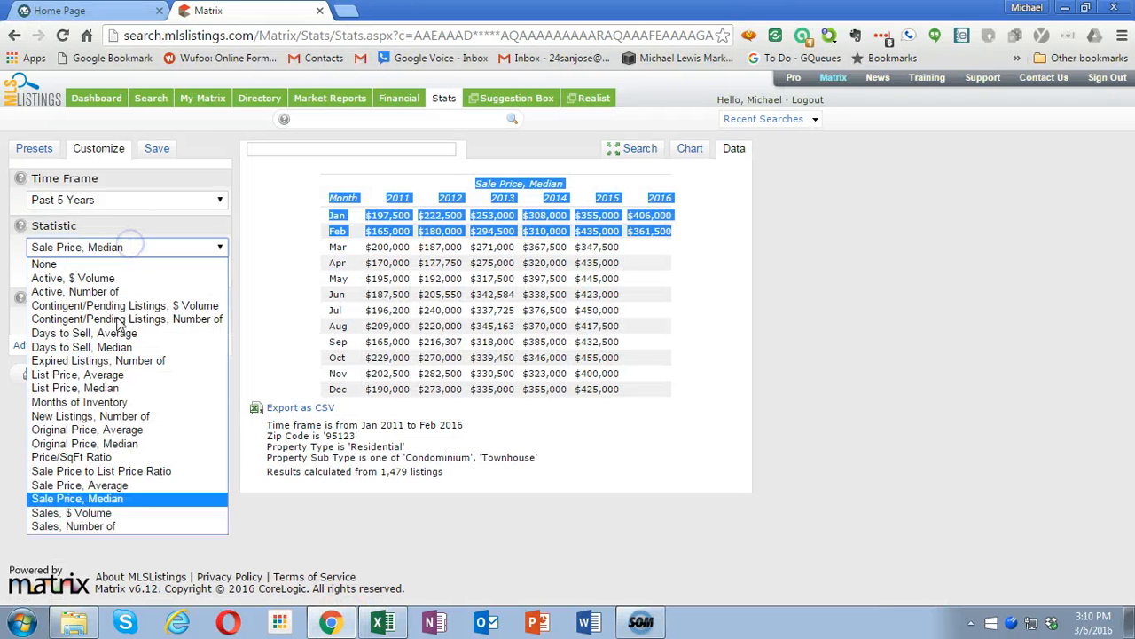
pyautogui.click(127, 471)
pyautogui.click(167, 381)
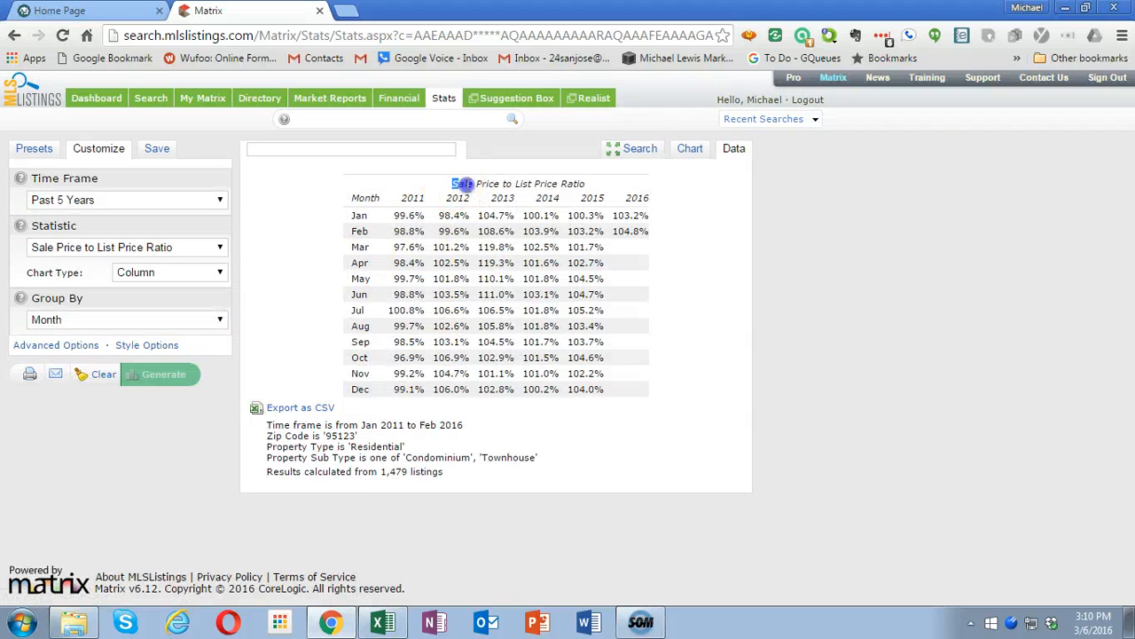
pyautogui.moveTo(462, 183); pyautogui.dragTo(647, 231)
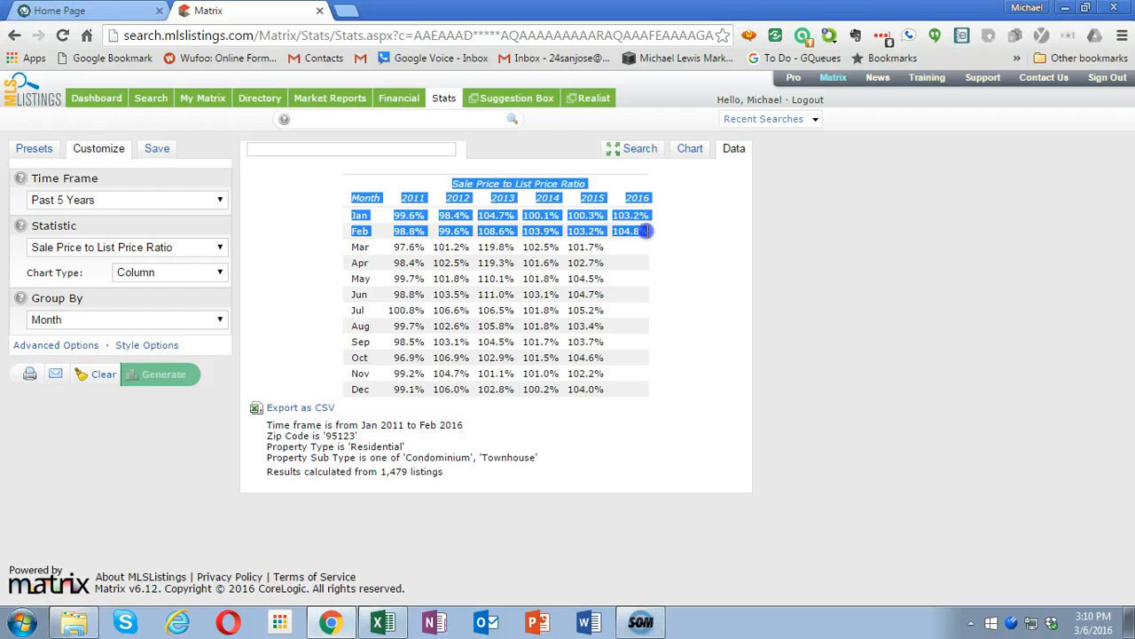
# - Switch to Excel and paste the sale-to-list price ratio data as Unicode Text at Q1 of the Condos 95123 sheet
pyautogui.click(381, 622)
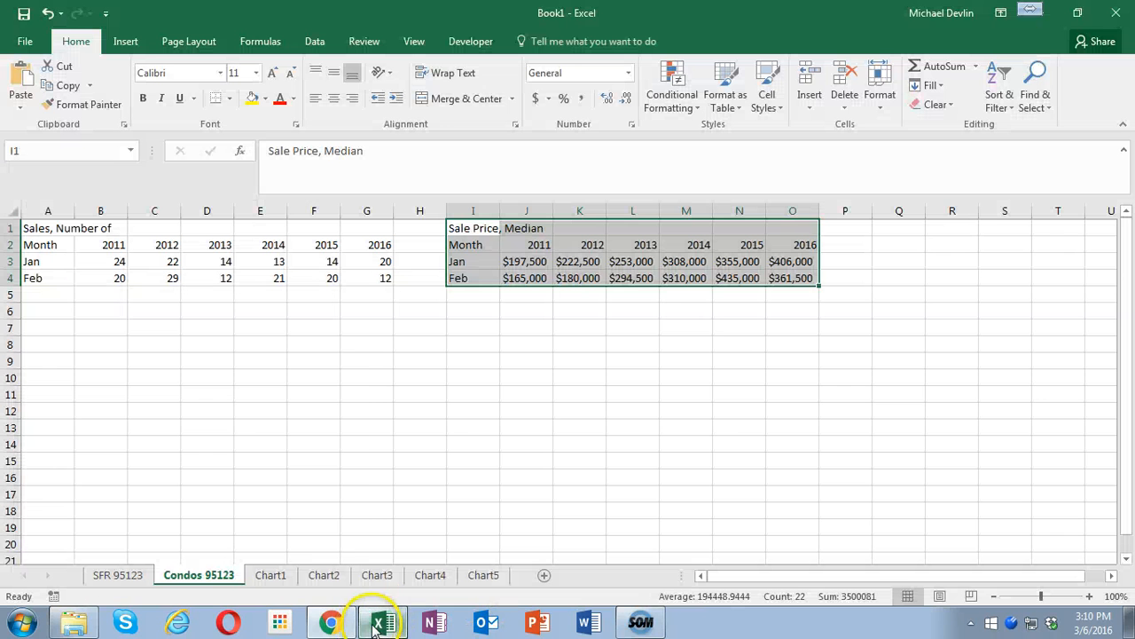
pyautogui.click(892, 227)
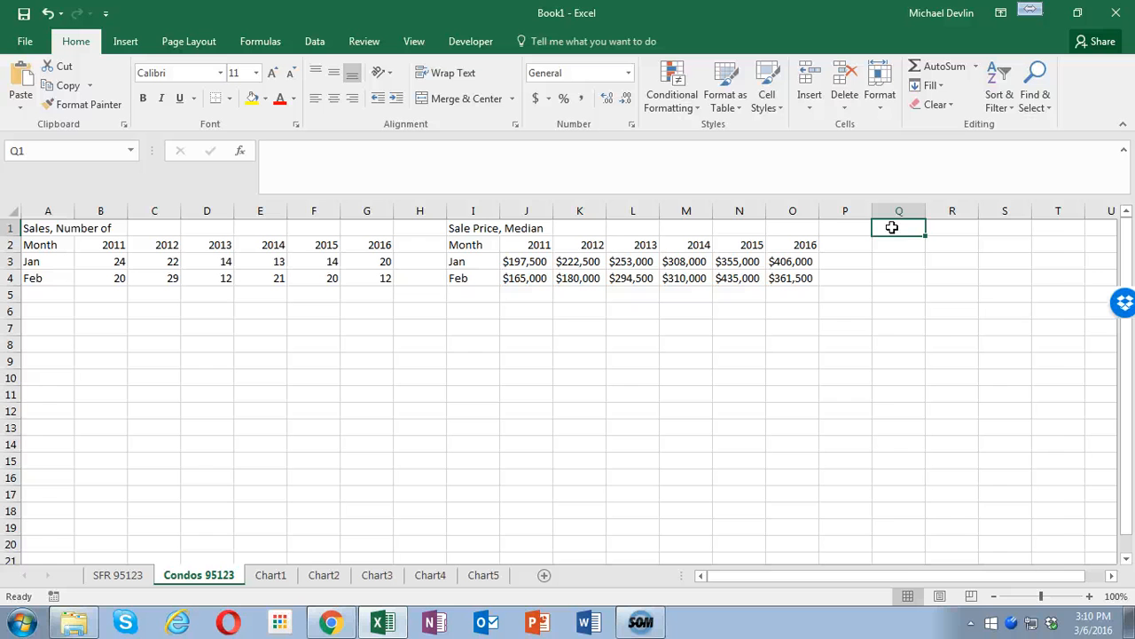
pyautogui.rightClick(892, 227)
pyautogui.click(943, 322)
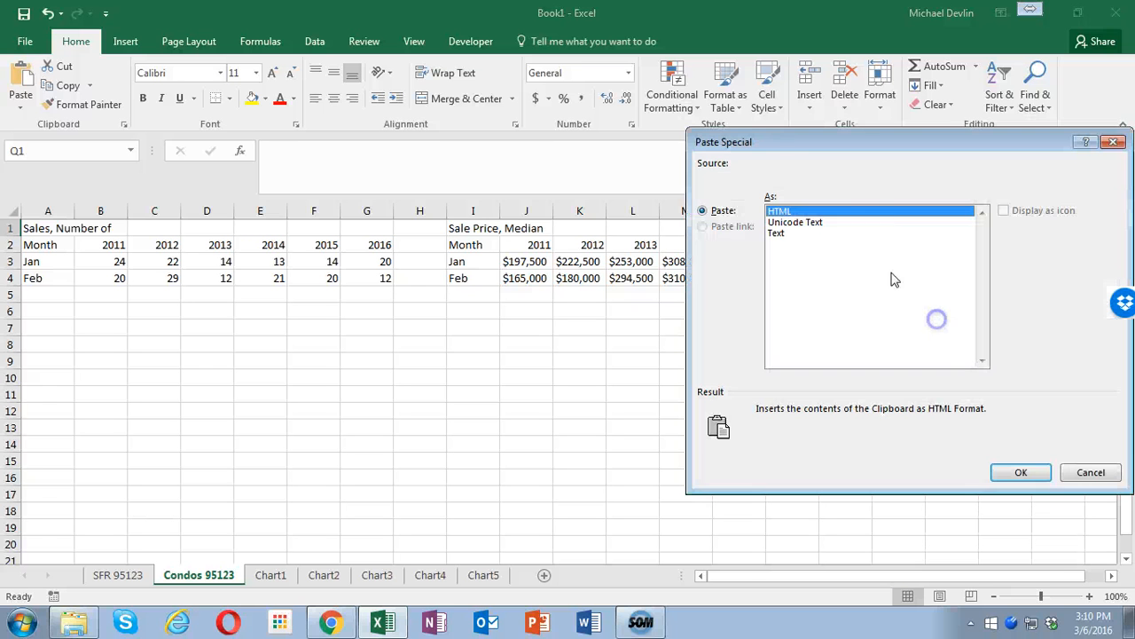
pyautogui.doubleClick(824, 222)
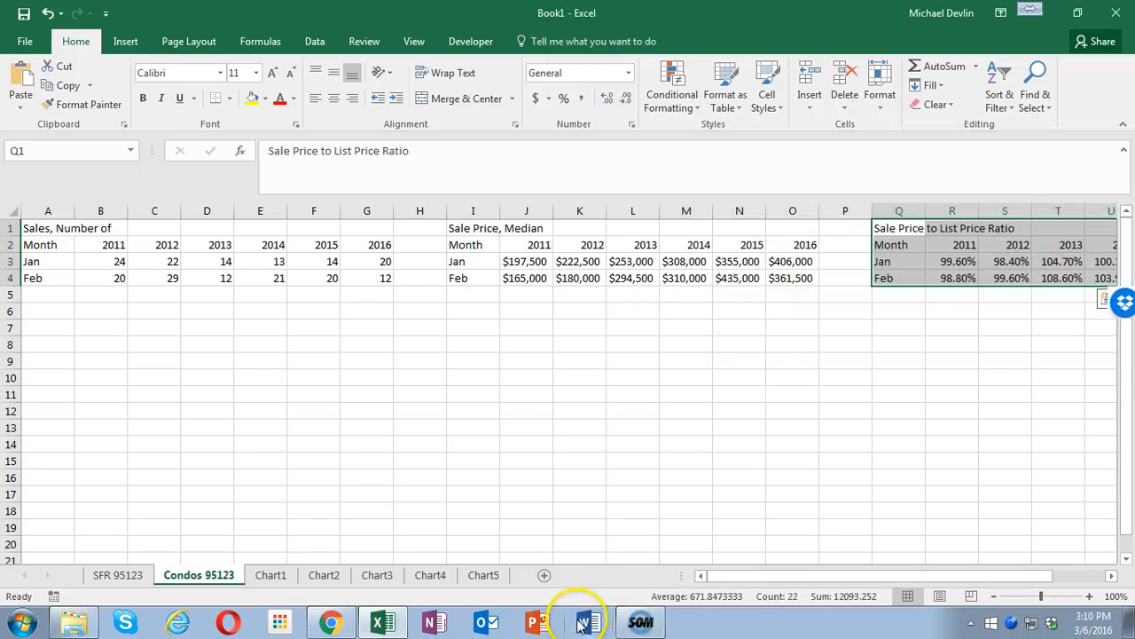
# - Return to Matrix, generate the Price/SqFt Ratio data and copy the table from its heading through the Feb row
pyautogui.click(330, 621)
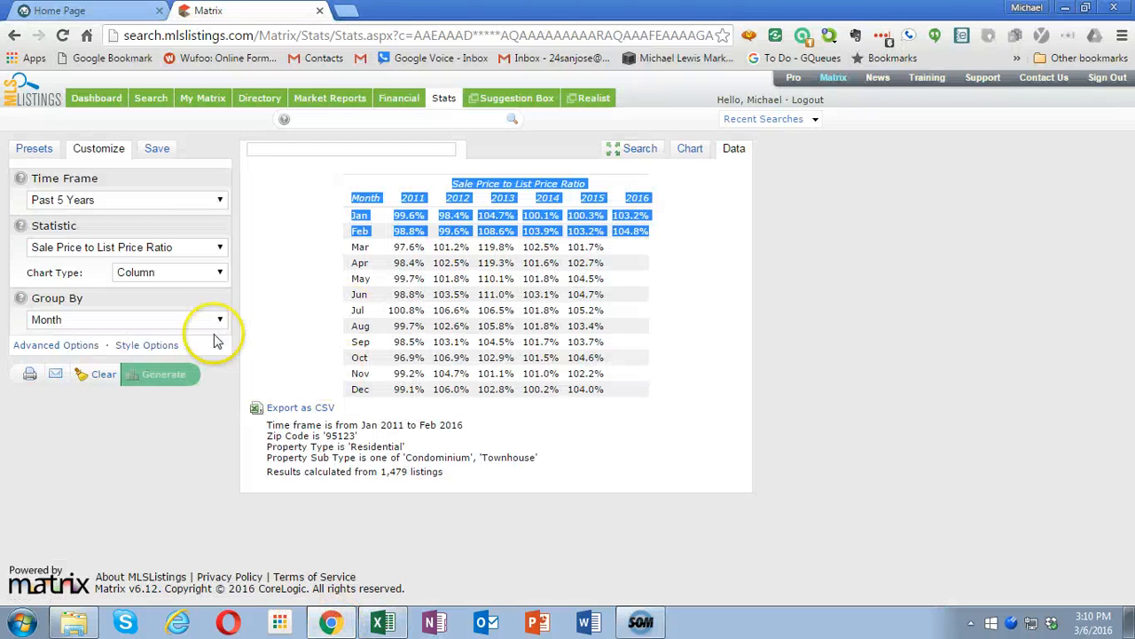
pyautogui.click(93, 247)
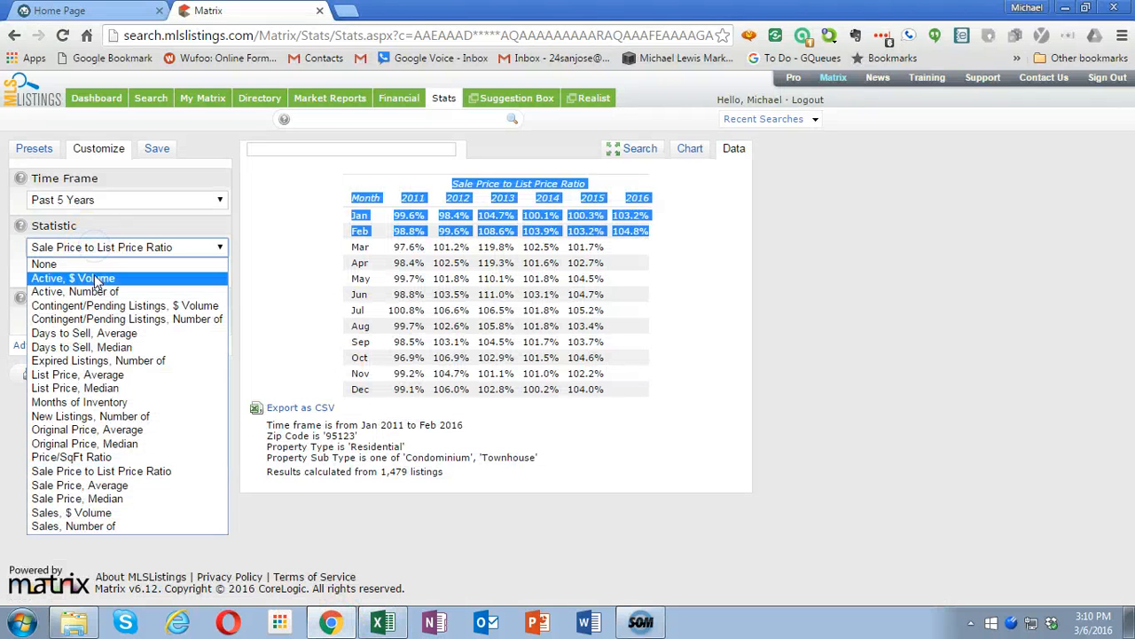
pyautogui.click(105, 456)
pyautogui.click(169, 373)
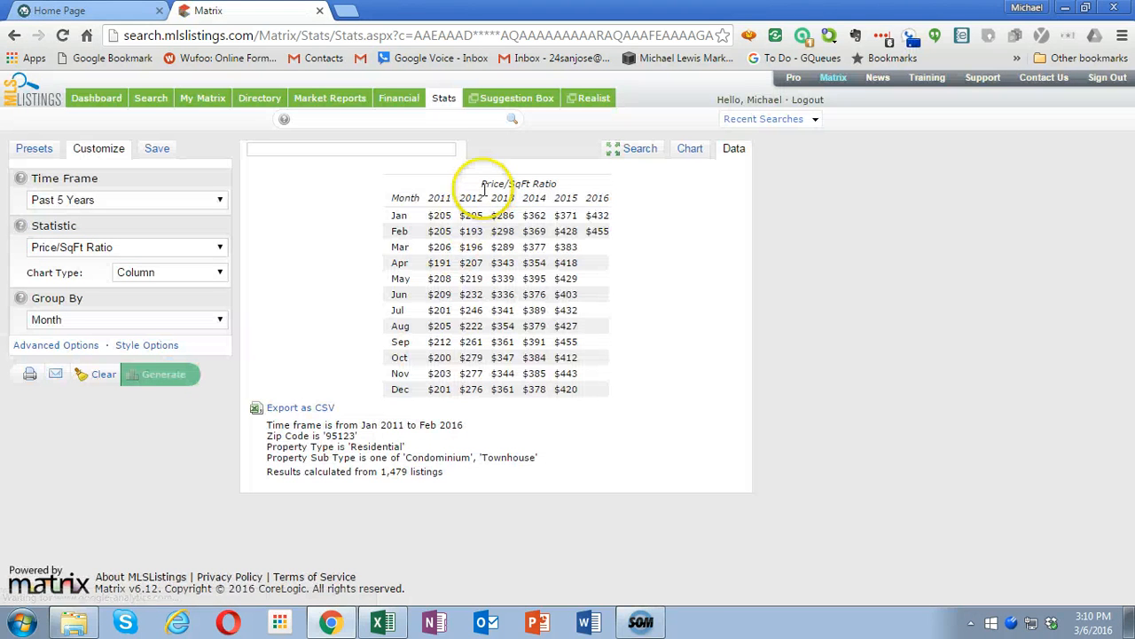
pyautogui.moveTo(481, 184); pyautogui.dragTo(599, 231)
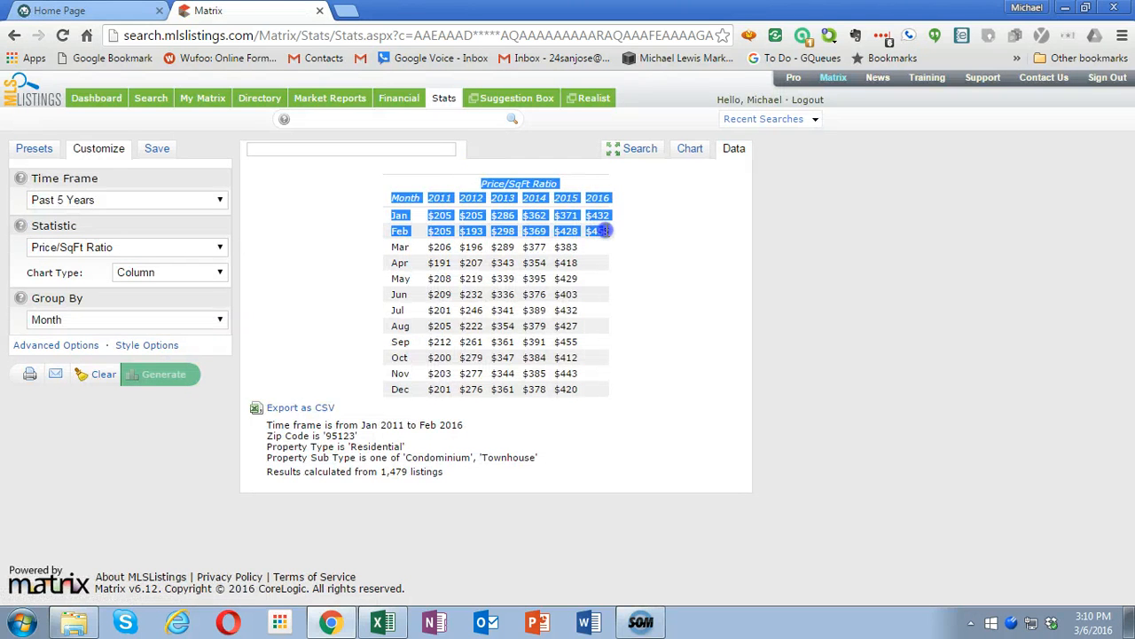
# - Switch to Excel and paste the Price/SqFt Ratio data as unformatted text at A9 of the Condos 95123 sheet
pyautogui.click(383, 621)
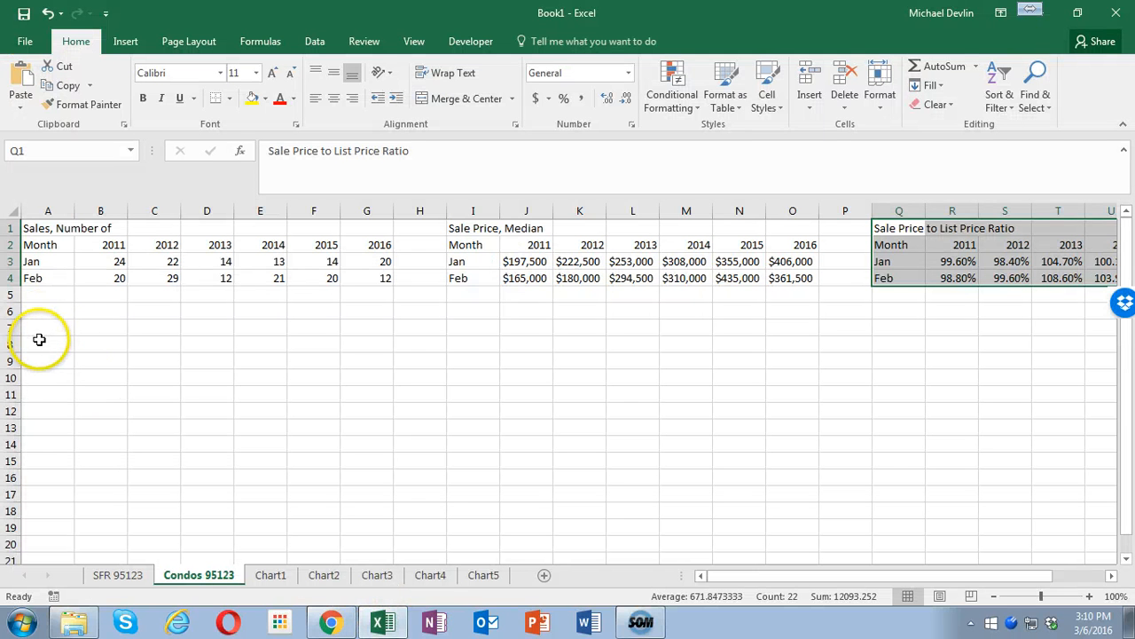
pyautogui.click(35, 345)
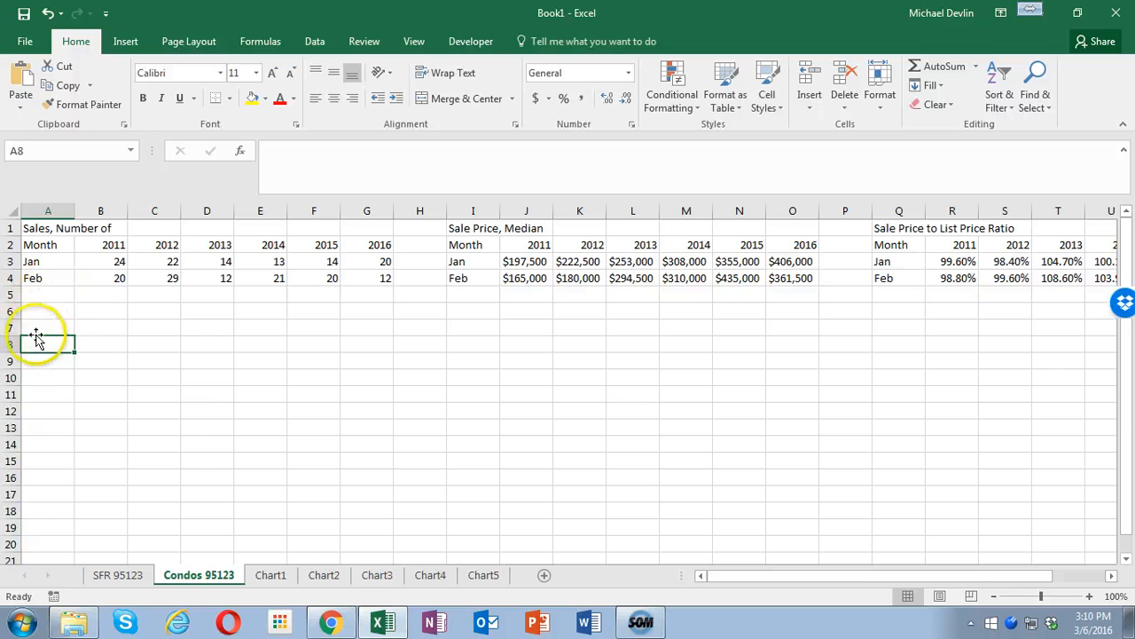
pyautogui.click(37, 362)
pyautogui.rightClick(38, 362)
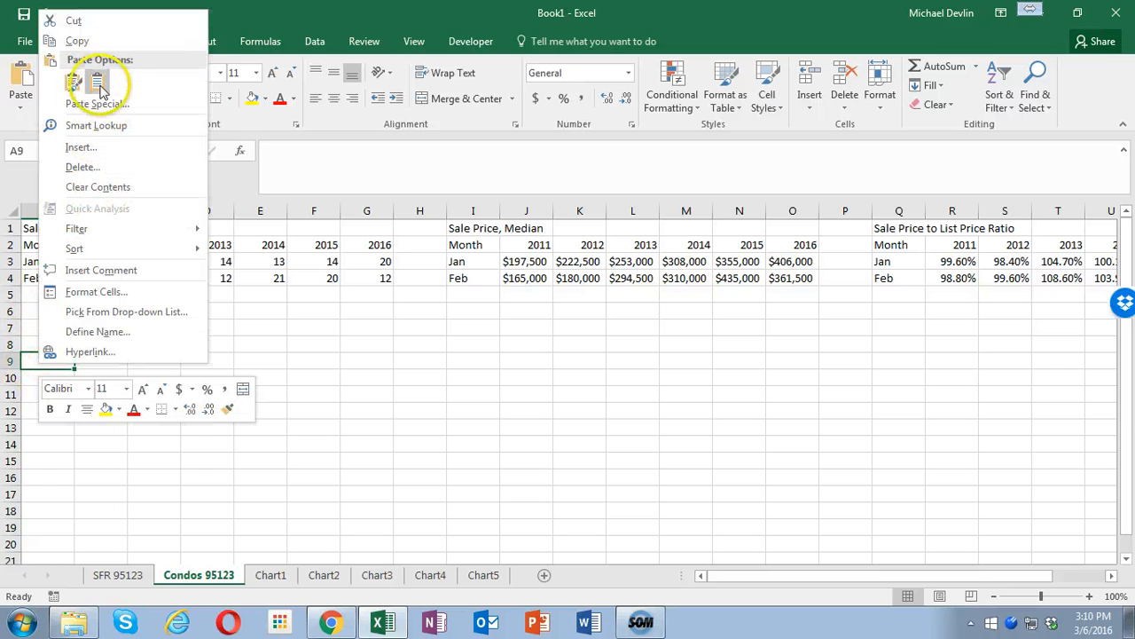
pyautogui.click(98, 103)
pyautogui.doubleClick(151, 101)
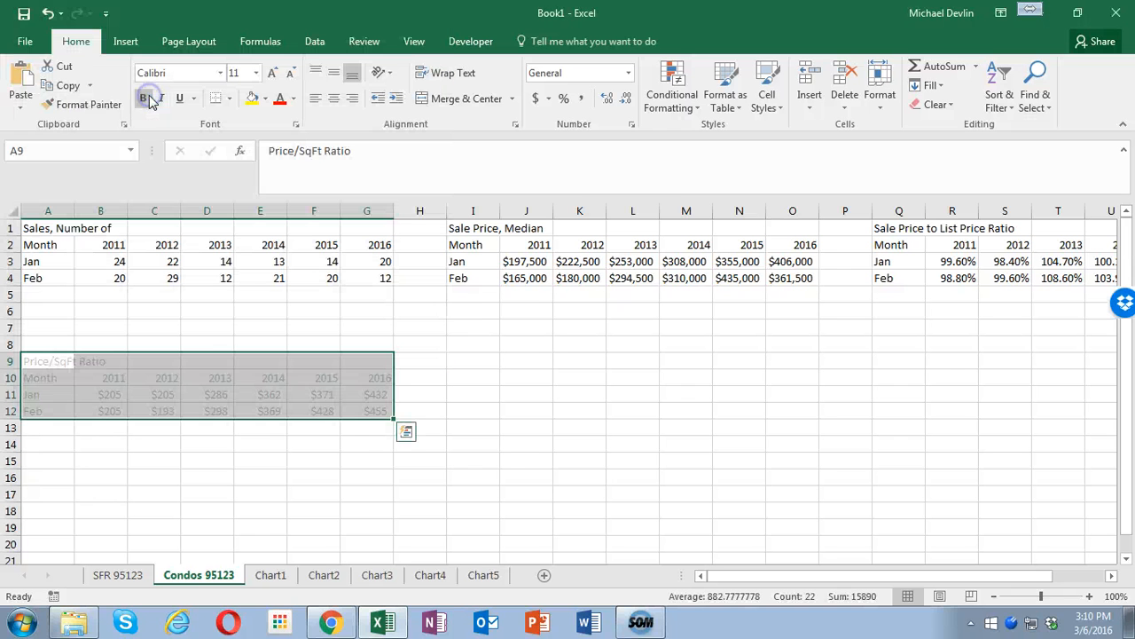
# - Return to Matrix, generate the Months of Inventory data and copy the table from its heading through the Feb row
pyautogui.click(323, 623)
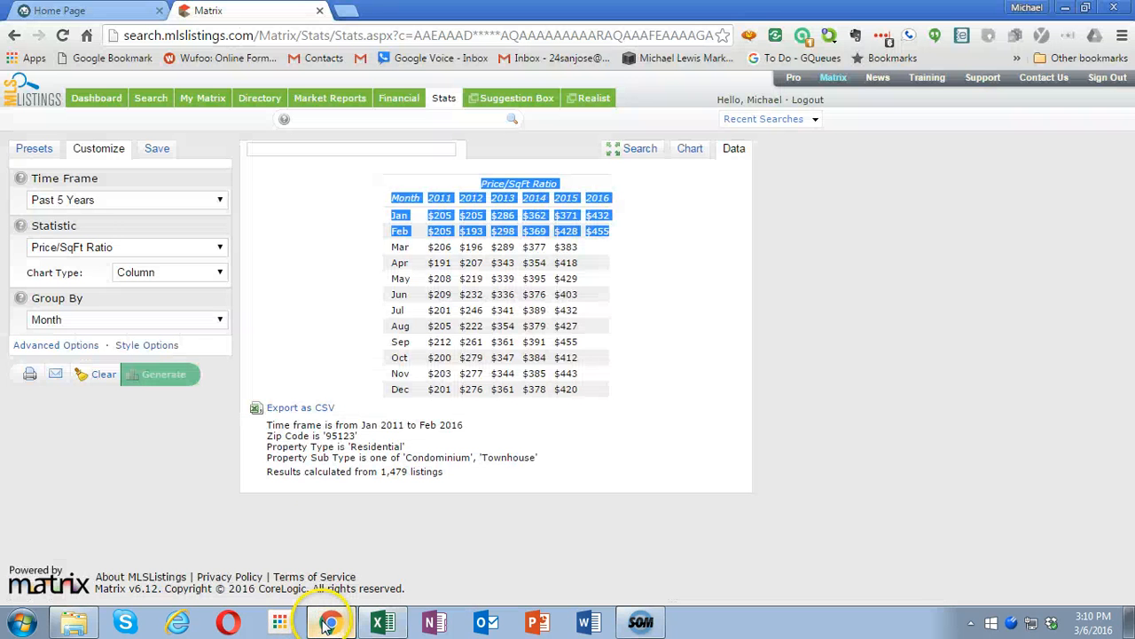
pyautogui.click(168, 252)
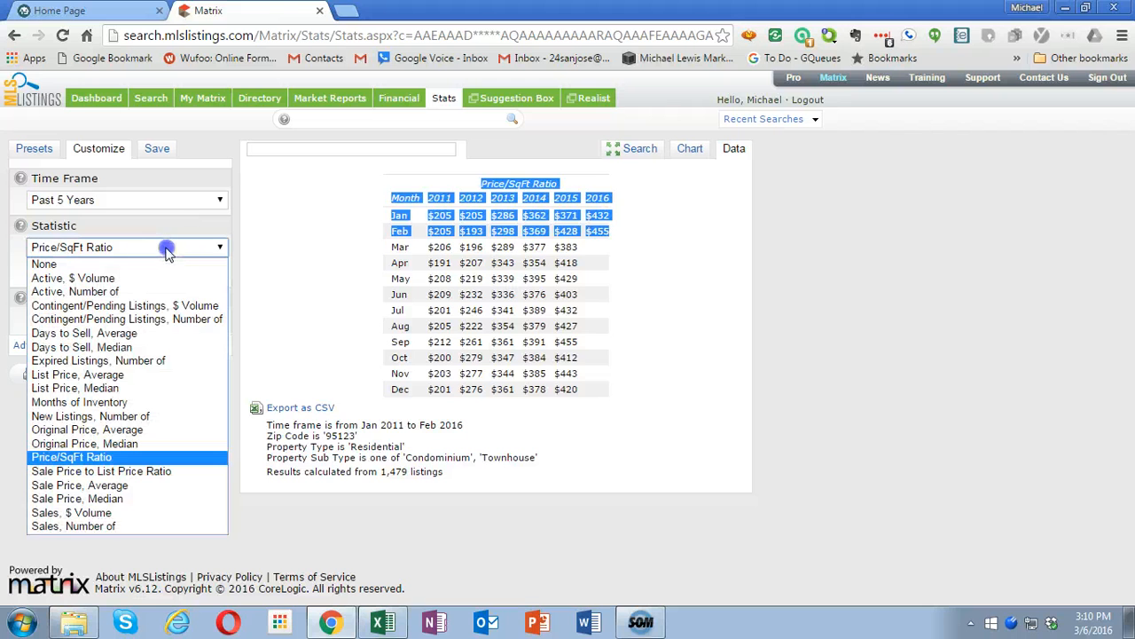
pyautogui.click(125, 402)
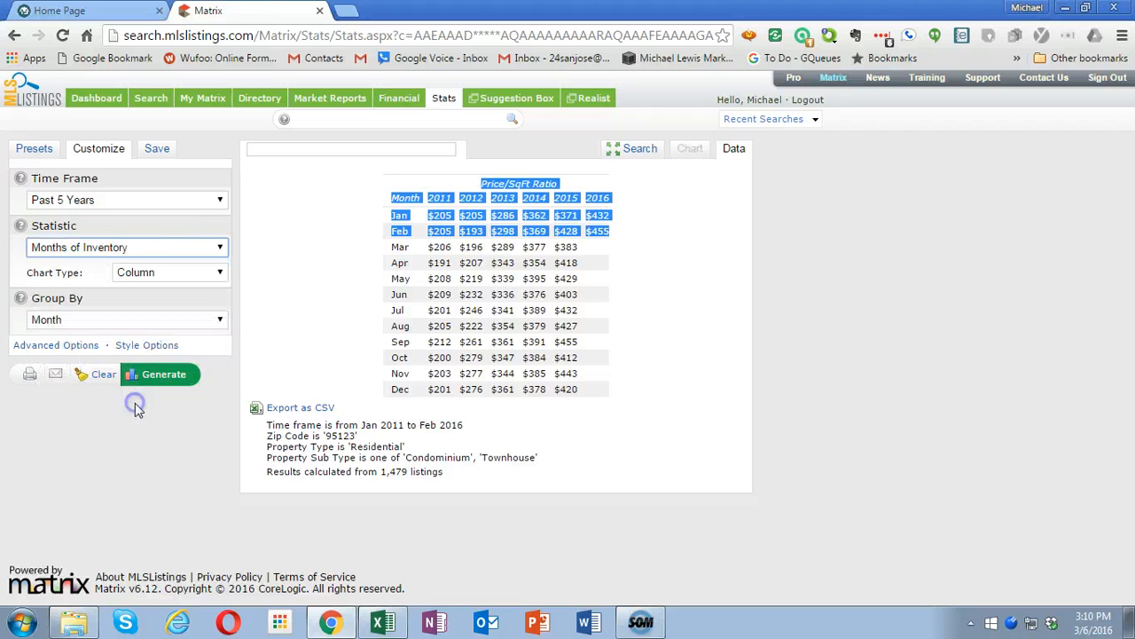
pyautogui.click(156, 377)
pyautogui.click(155, 377)
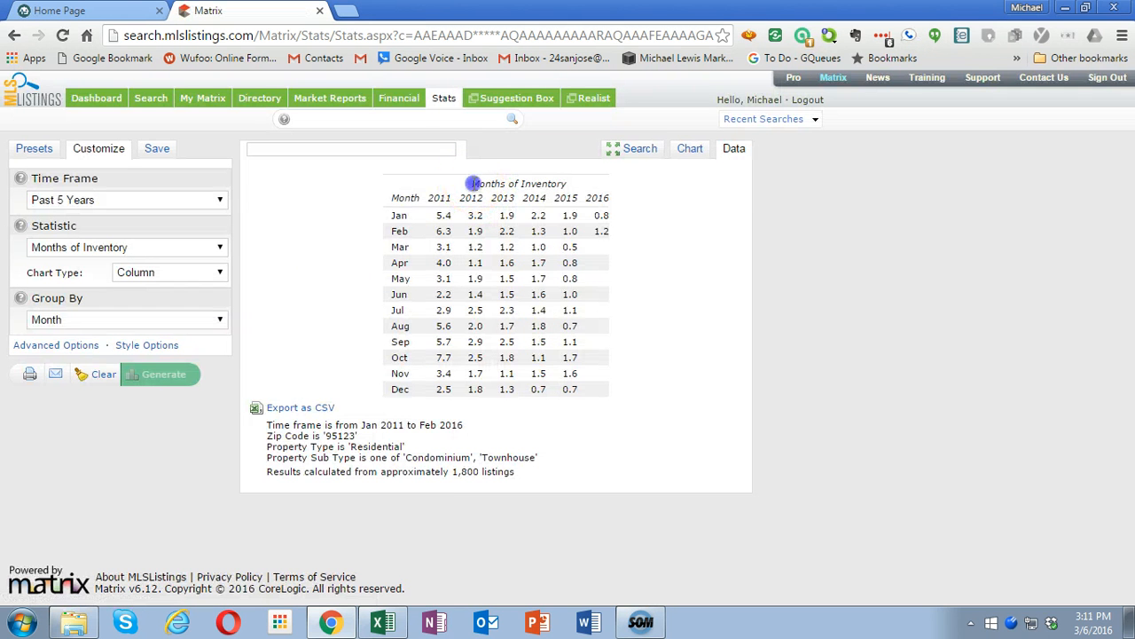
pyautogui.moveTo(474, 183); pyautogui.dragTo(606, 234)
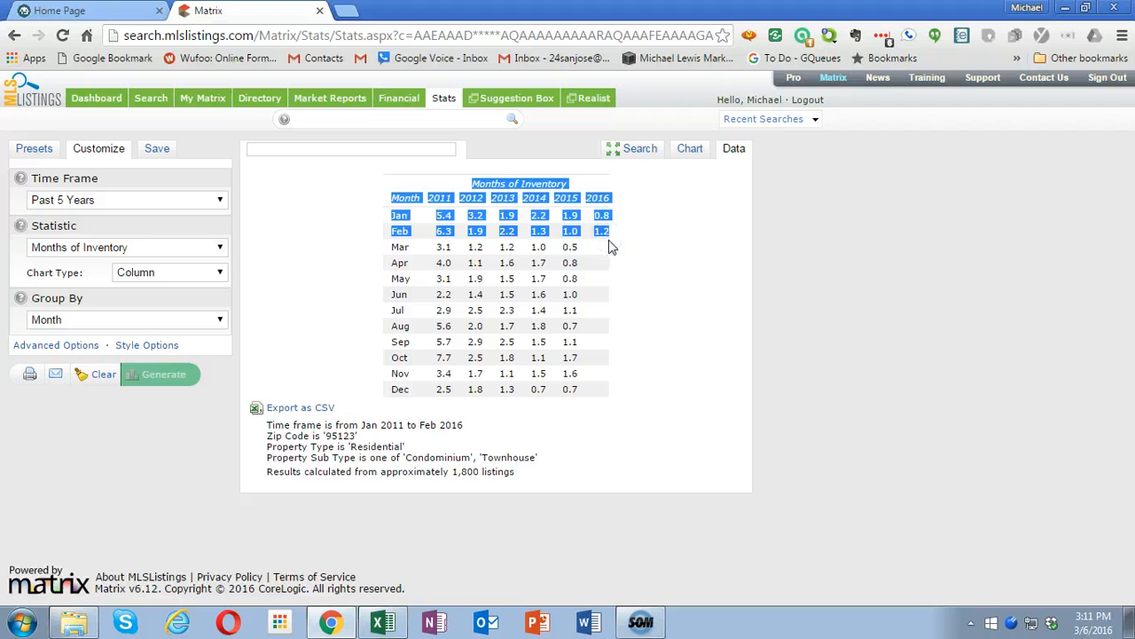
# - Switch to Excel and paste the Months of Inventory data as Unicode Text at I9 of the Condos 95123 sheet
pyautogui.click(382, 622)
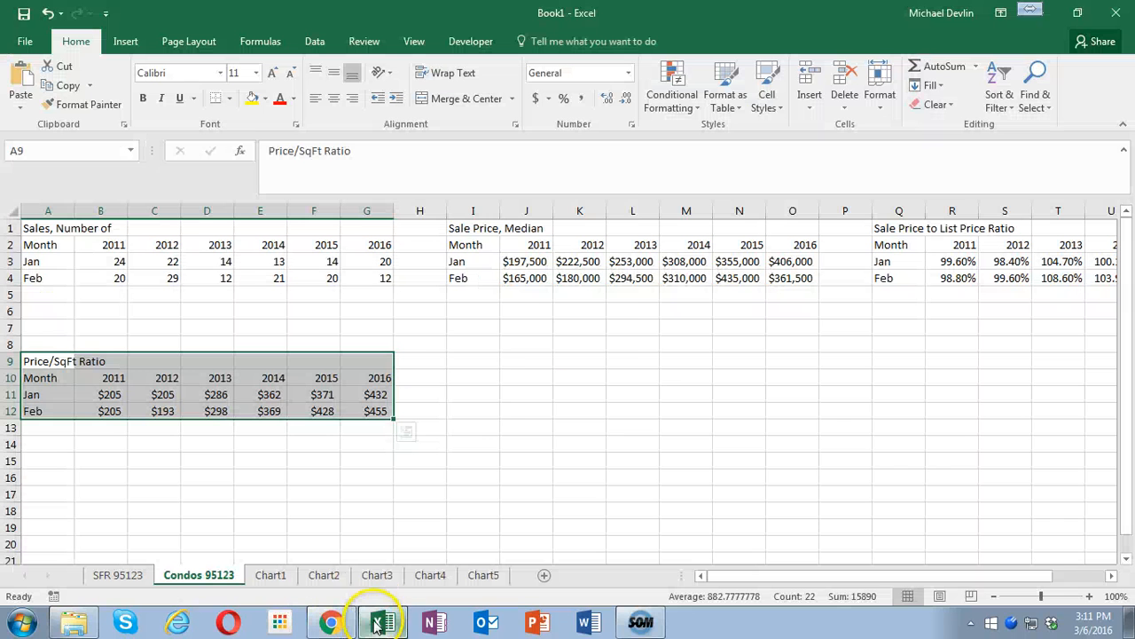
pyautogui.click(476, 360)
pyautogui.rightClick(465, 360)
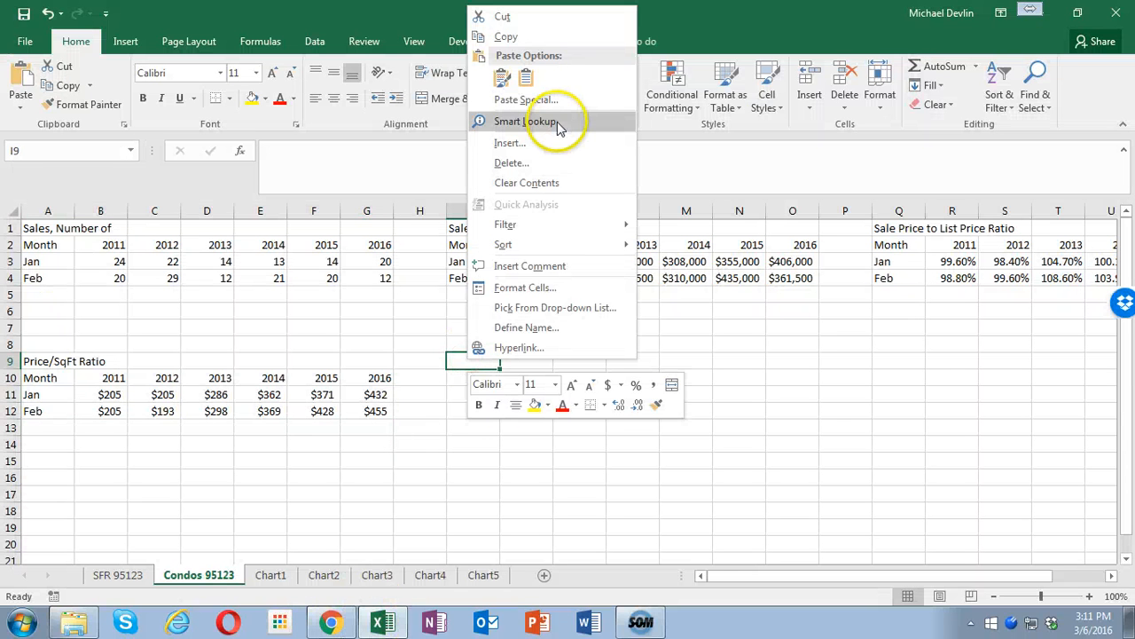
pyautogui.click(528, 100)
pyautogui.click(417, 86)
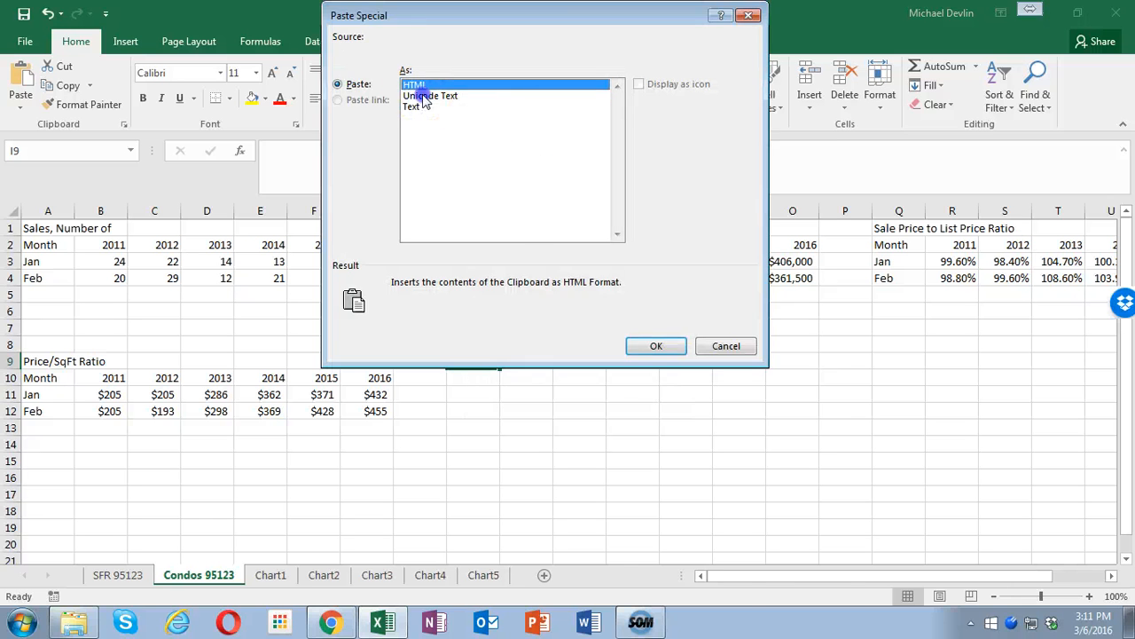
pyautogui.doubleClick(423, 94)
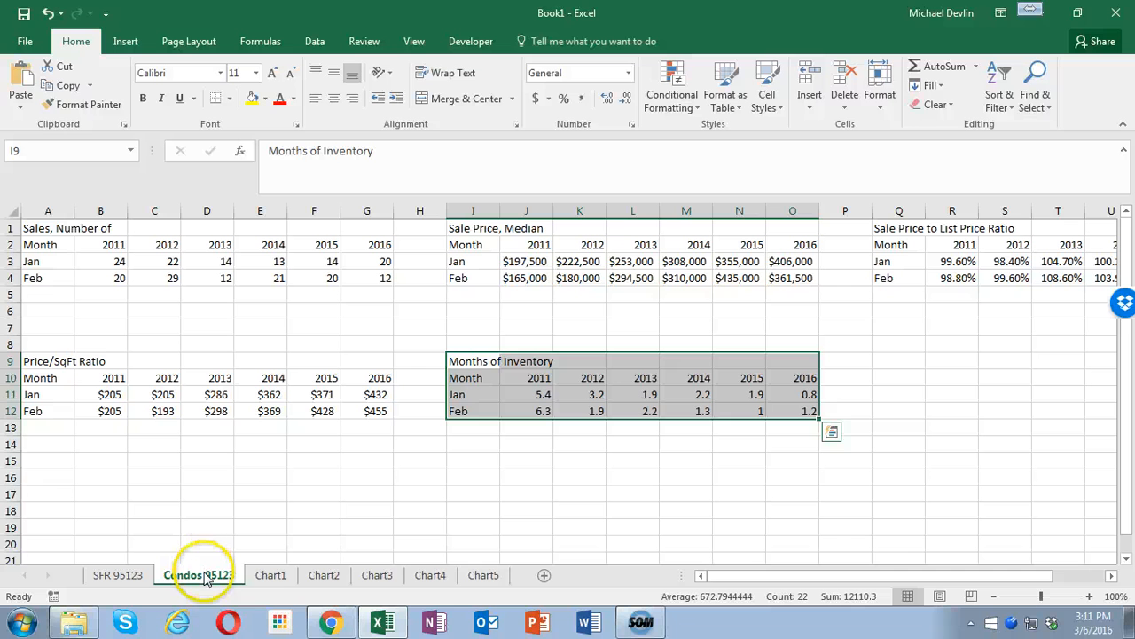
# - Move the Condos 95123 sheet after Chart5 and delete the Jan rows from both the upper and lower tables
pyautogui.moveTo(526, 577); pyautogui.dragTo(525, 585)
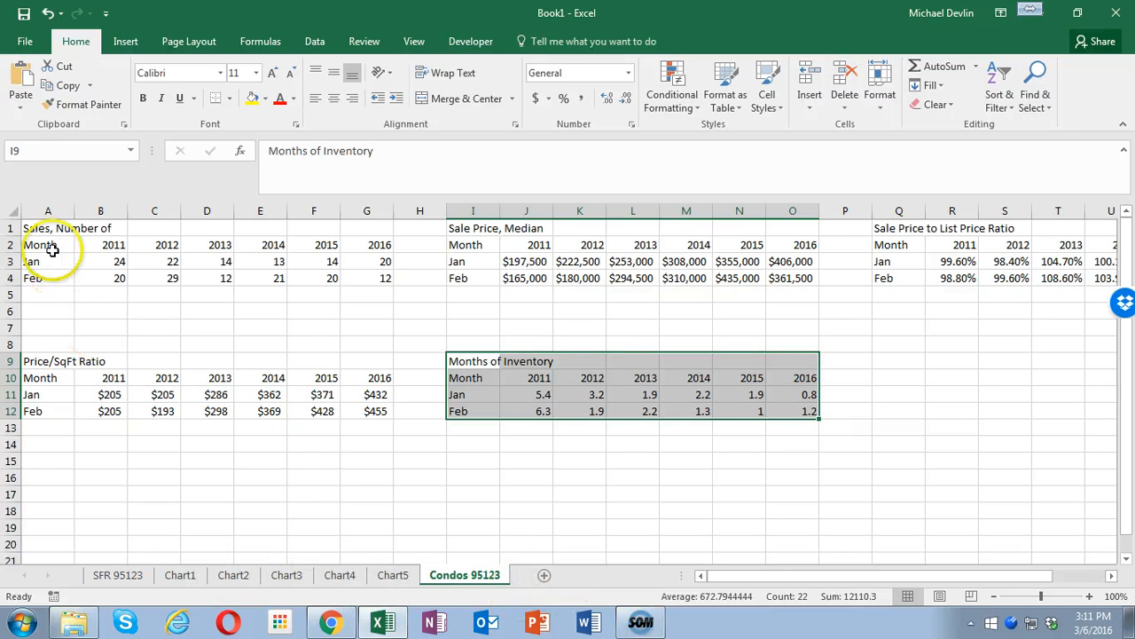
pyautogui.click(12, 261)
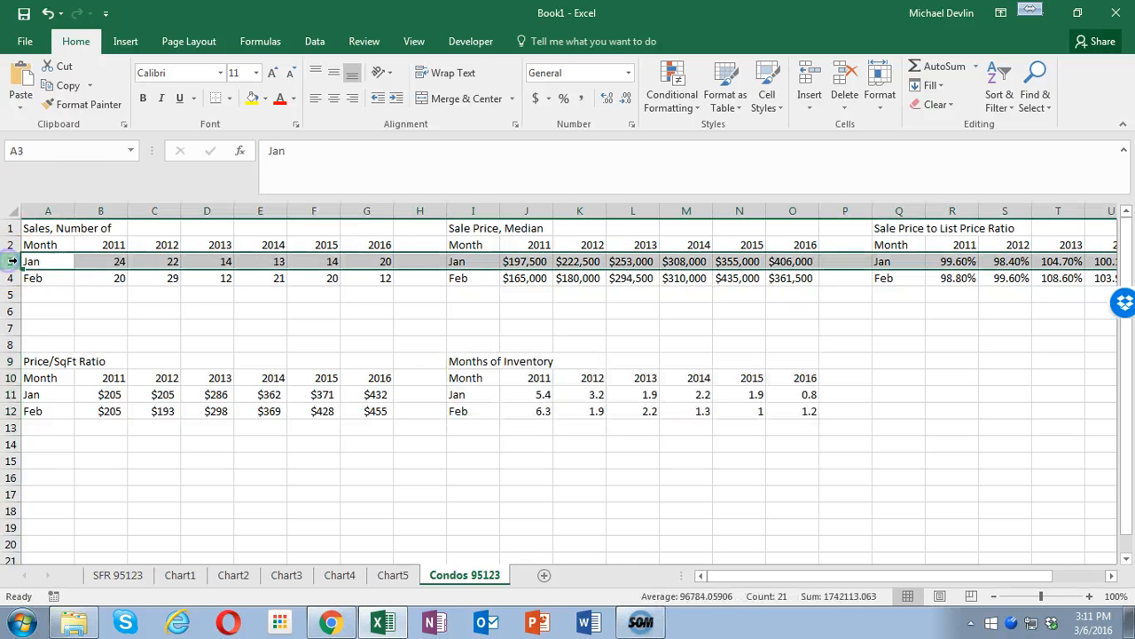
pyautogui.rightClick(10, 261)
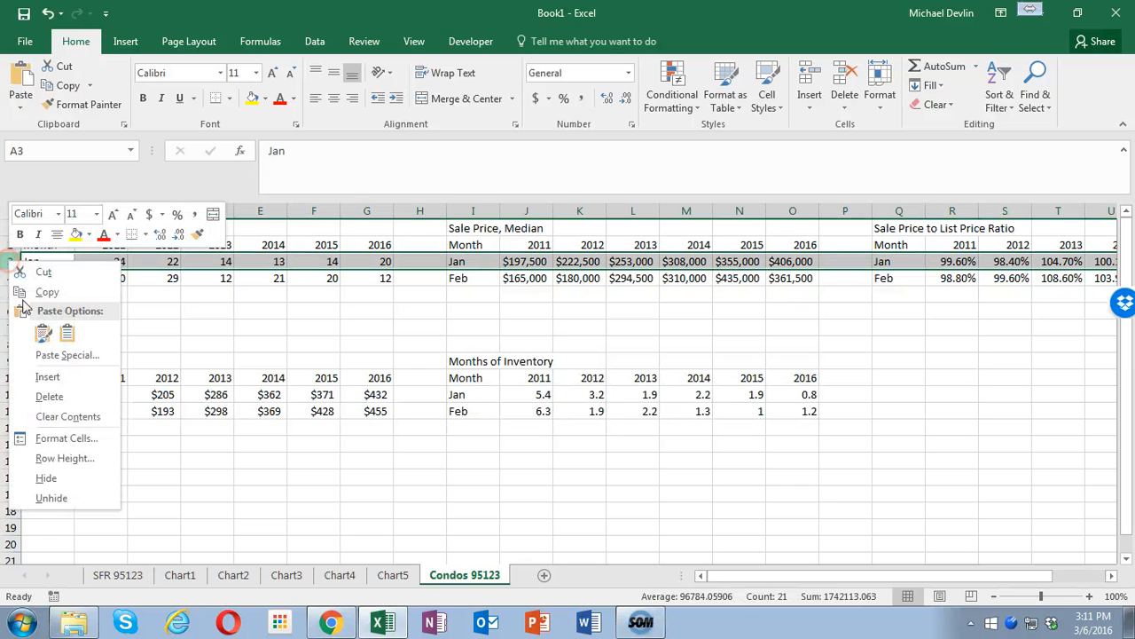
pyautogui.click(55, 392)
pyautogui.click(11, 378)
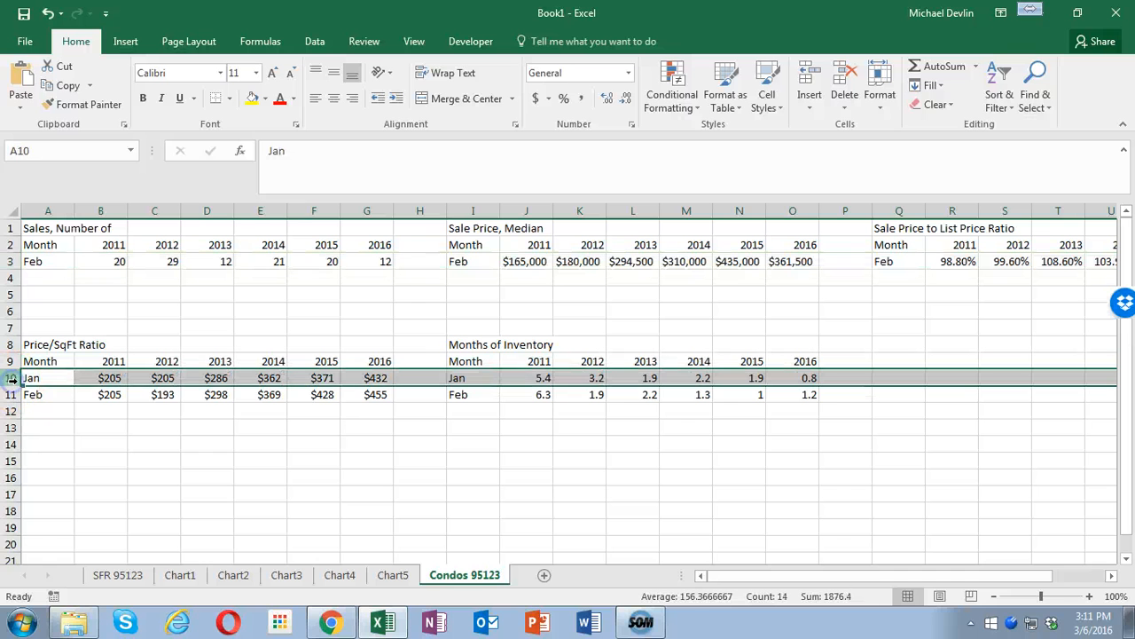
pyautogui.rightClick(11, 380)
pyautogui.click(54, 266)
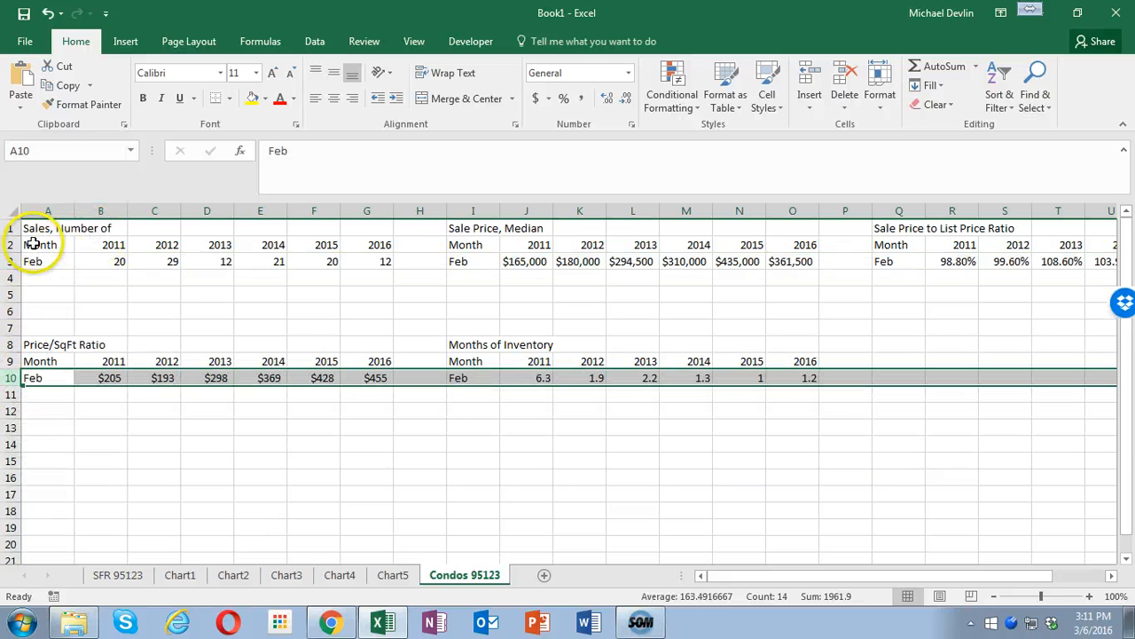
# - Insert a recommended Clustered Column chart from the number-of-sales data in A2:G3
pyautogui.moveTo(32, 245); pyautogui.dragTo(360, 262)
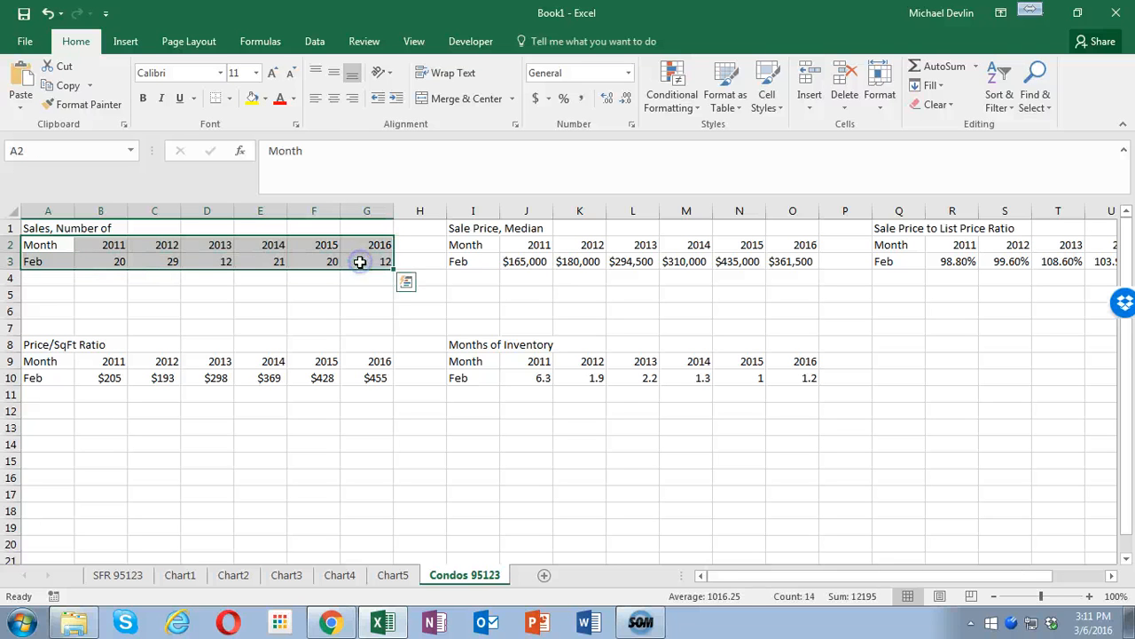
pyautogui.click(126, 41)
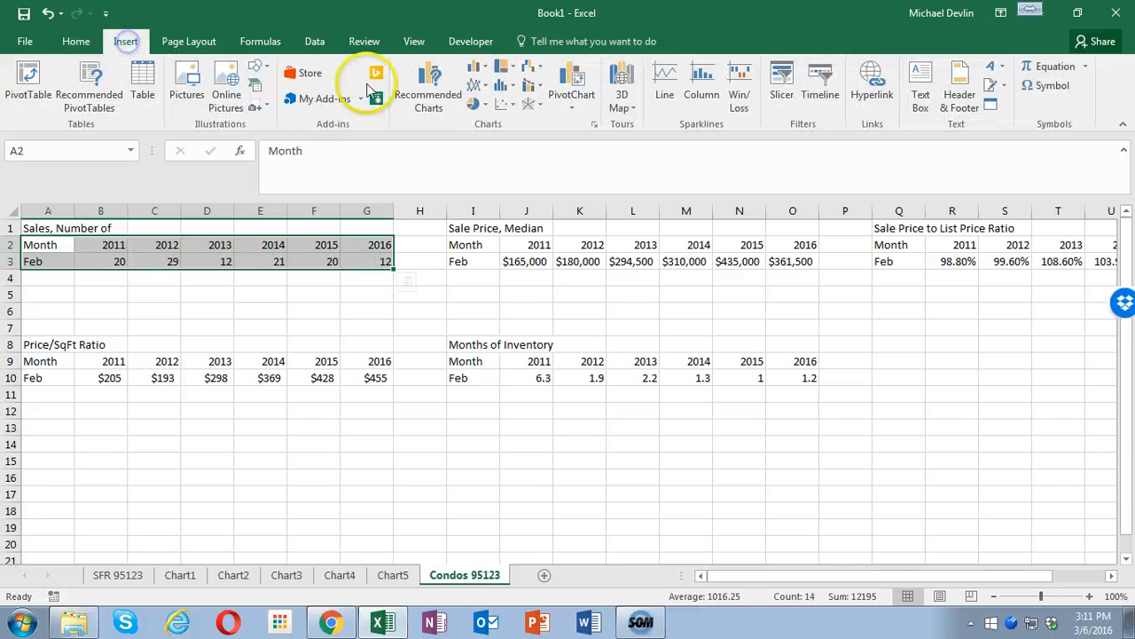
pyautogui.click(429, 88)
pyautogui.click(408, 260)
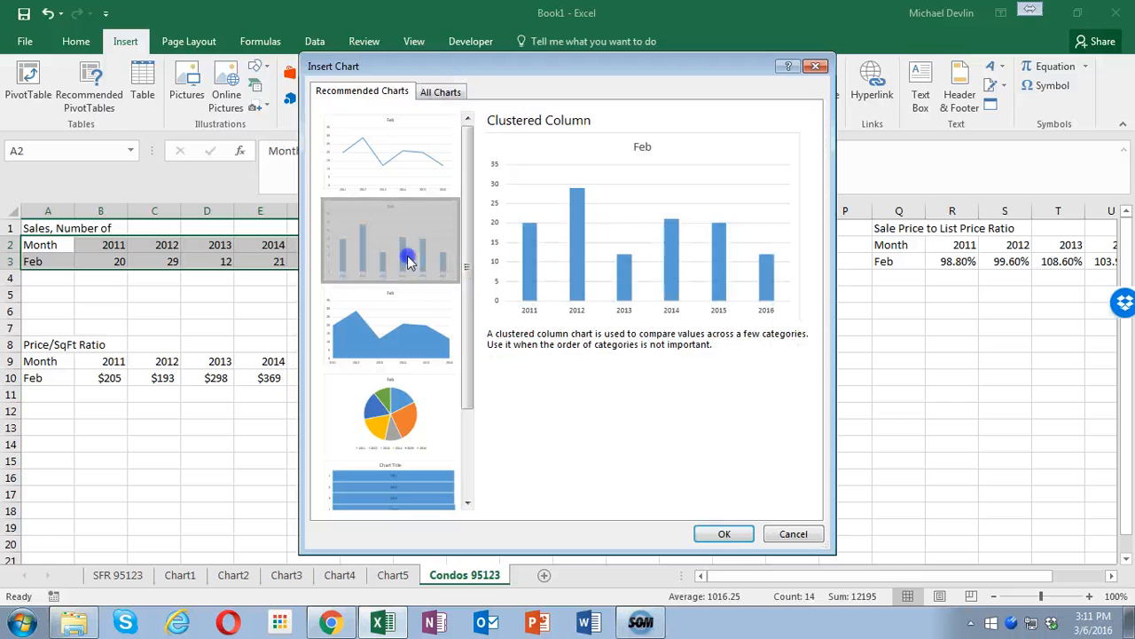
pyautogui.click(718, 533)
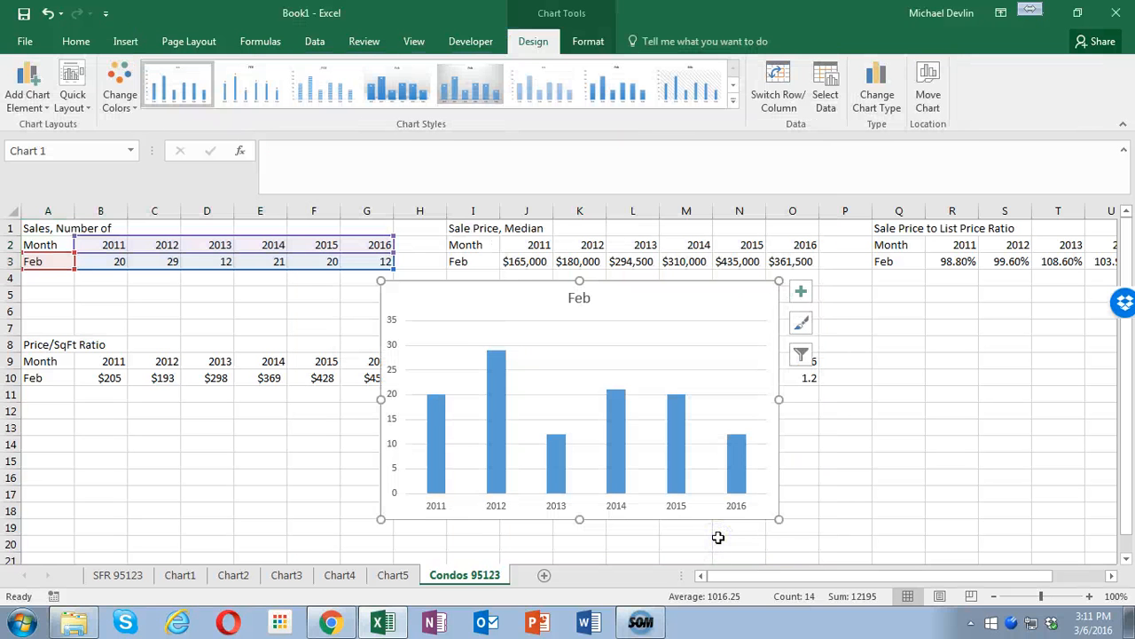
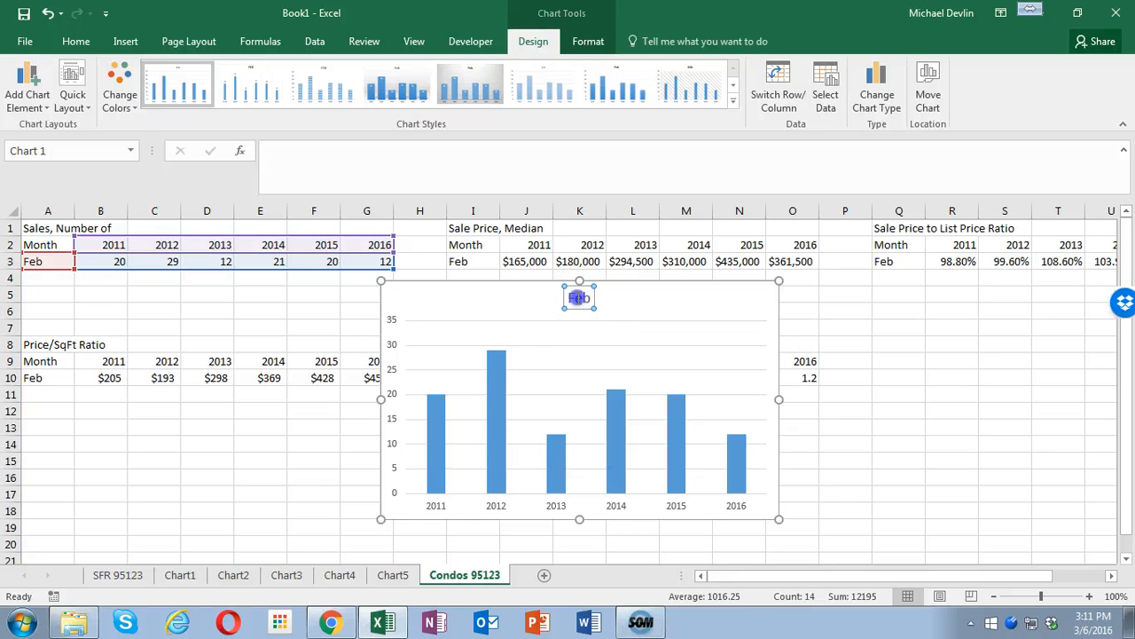
# - Change the number-of-sales chart's title to "Sales of Condos/Townhomes 95123" and copy the title text
pyautogui.doubleClick(578, 298)
pyautogui.hotkey('ctrl', 'v')
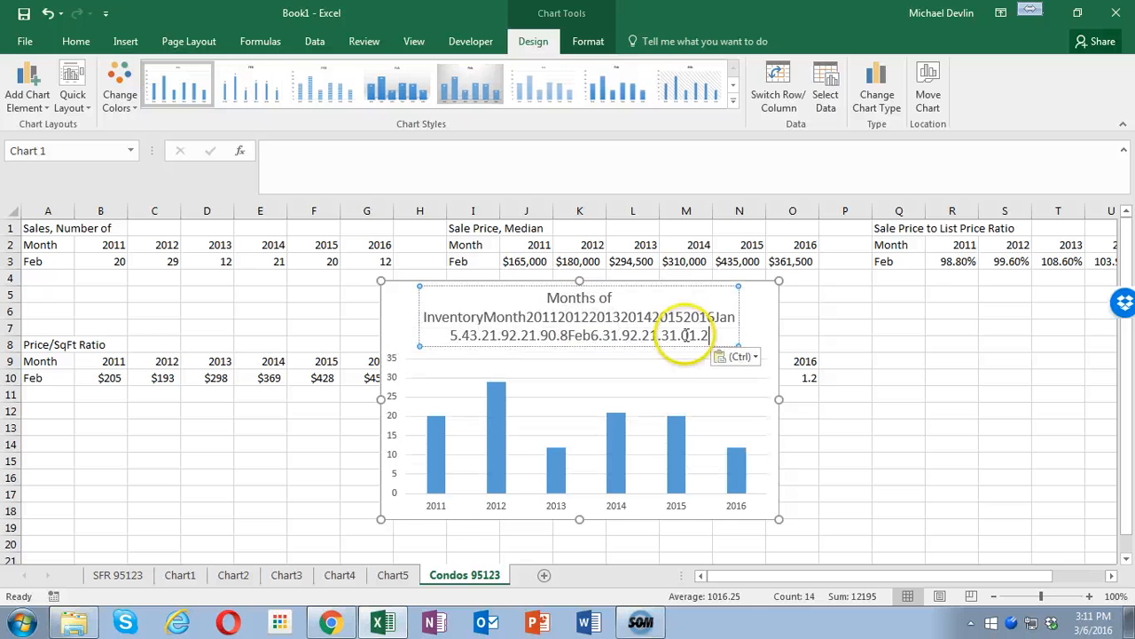
pyautogui.hotkey('ctrl', 'z')
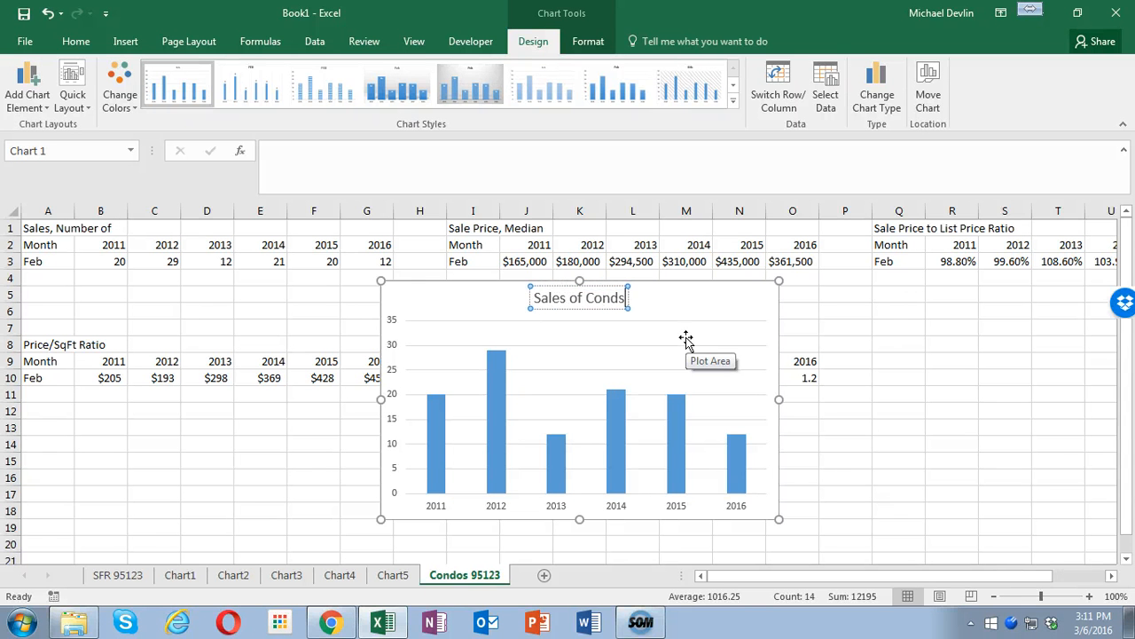
pyautogui.write('homes')
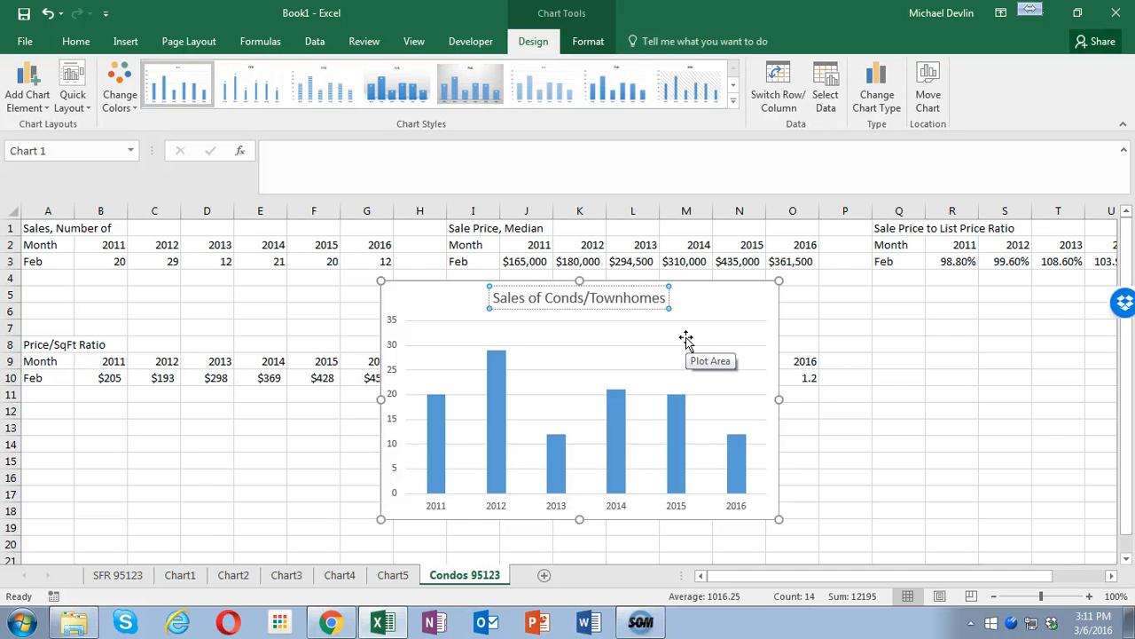
pyautogui.click(584, 302)
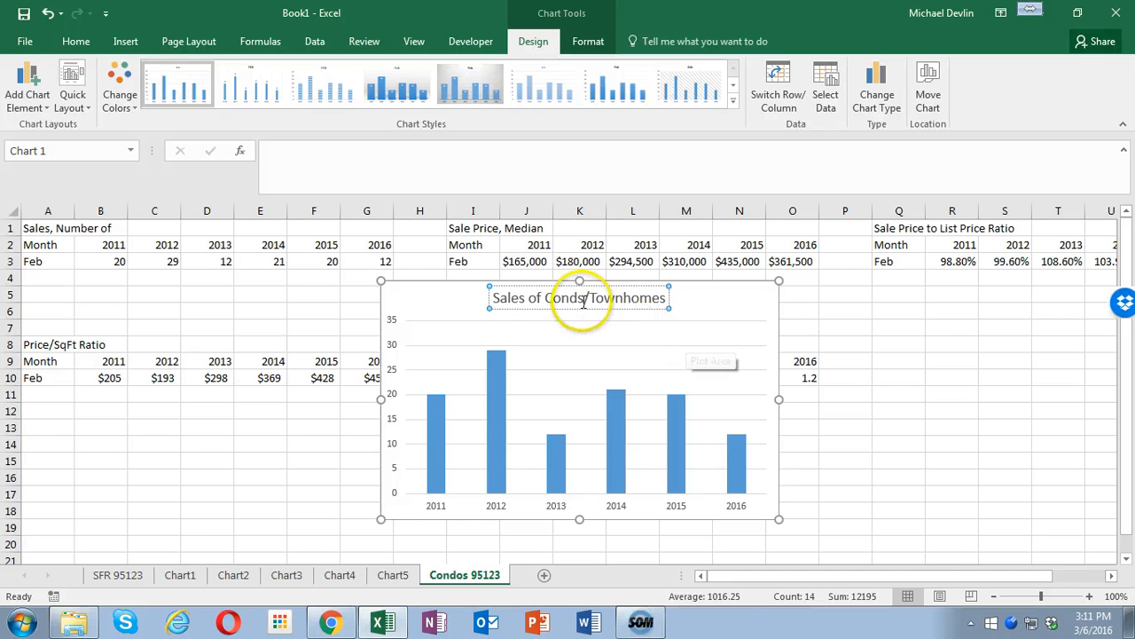
pyautogui.write('o')
pyautogui.click(675, 303)
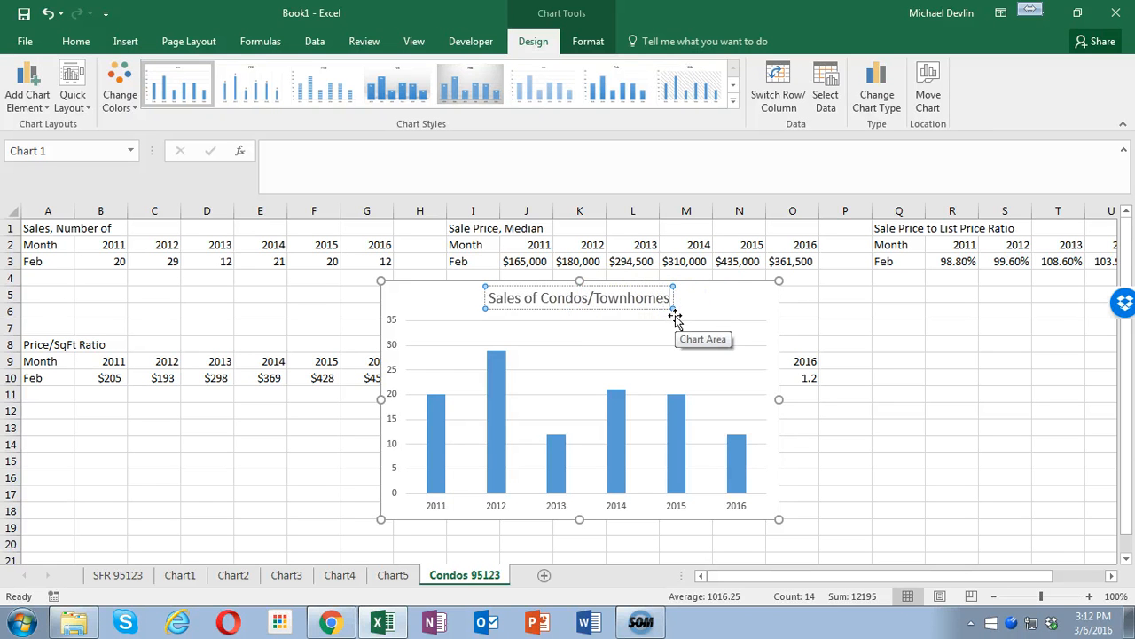
pyautogui.write('95123')
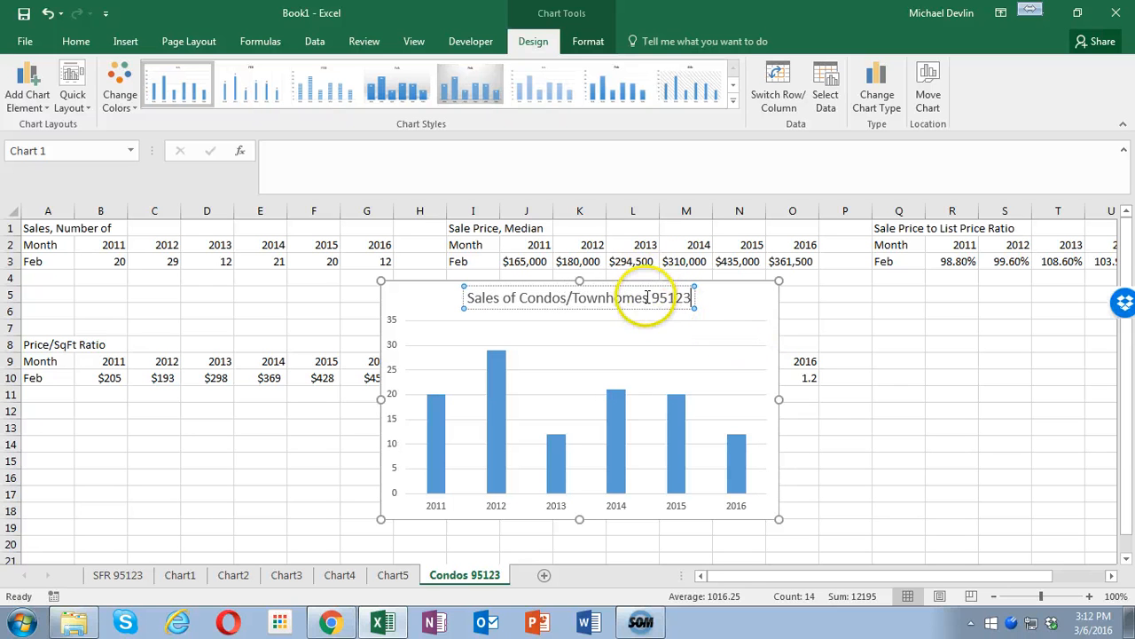
pyautogui.hotkey('ctrl', 'a')
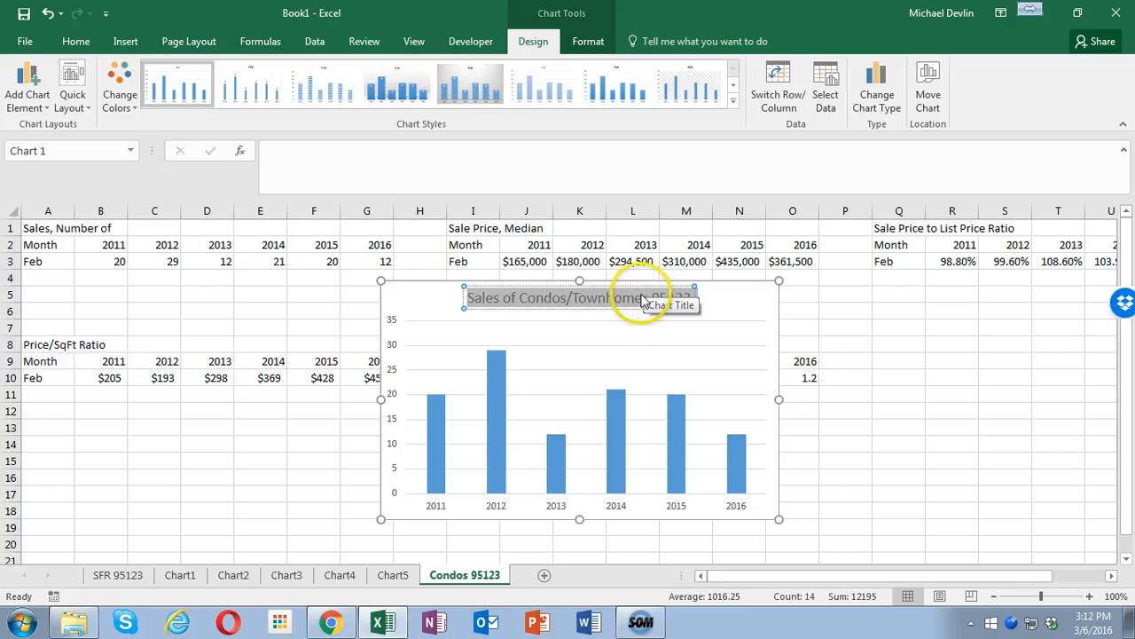
# - Move the sales chart to a new sheet named Chart6 and reorder the Condos 95123 sheet ahead of it
pyautogui.click(779, 340)
pyautogui.rightClick(779, 341)
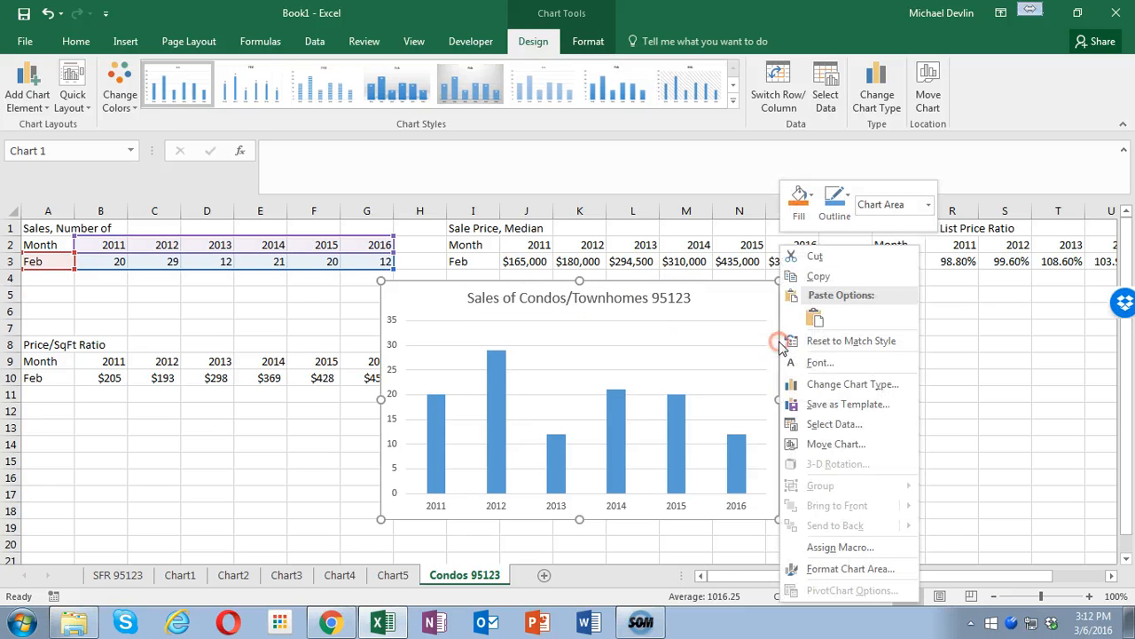
pyautogui.click(850, 443)
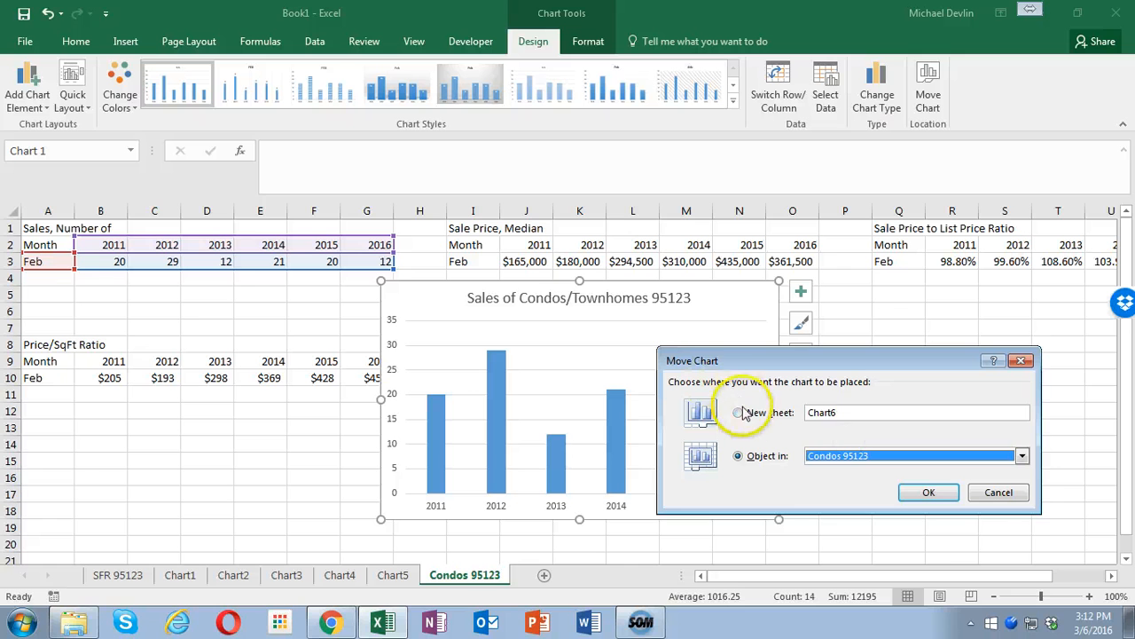
pyautogui.click(738, 413)
pyautogui.click(920, 493)
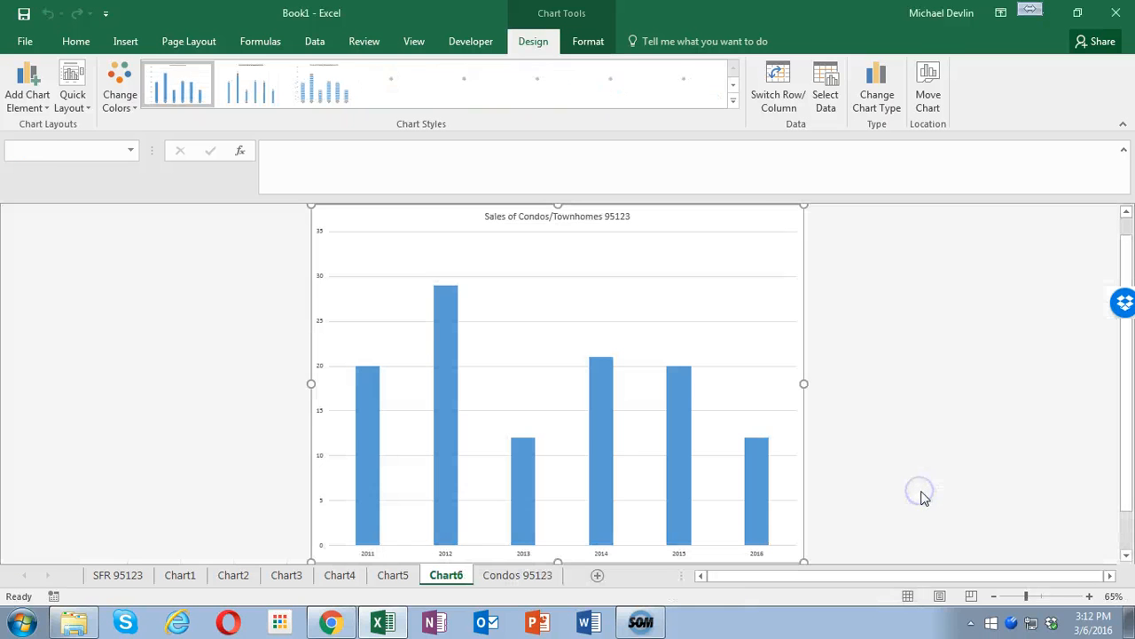
pyautogui.click(518, 575)
pyautogui.moveTo(434, 575); pyautogui.dragTo(435, 575)
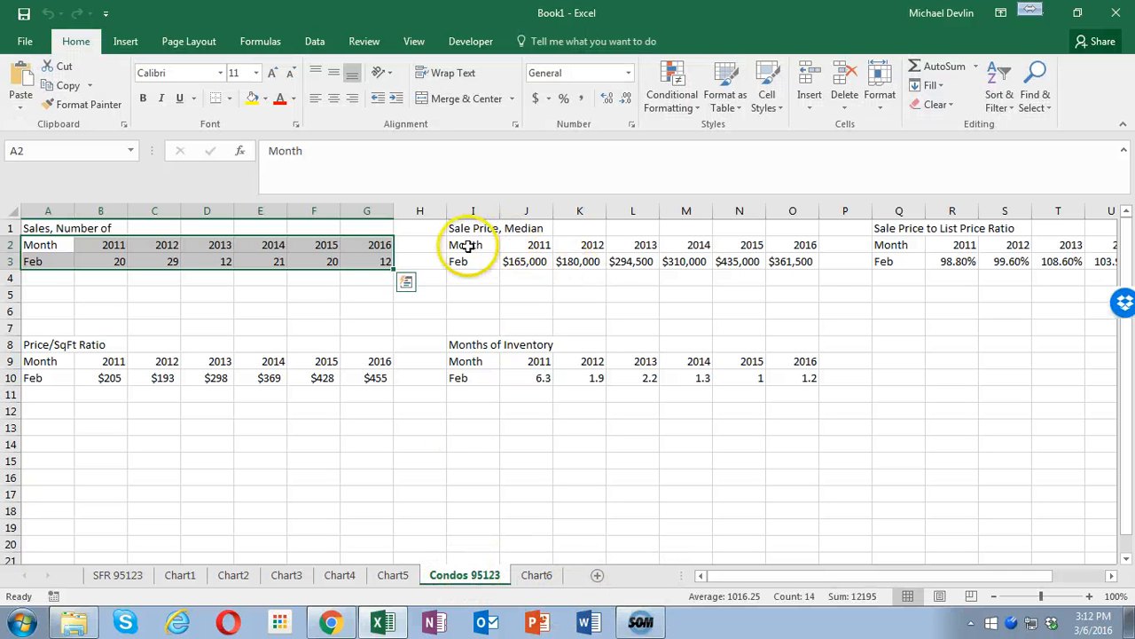
# - Insert a recommended Clustered Column chart from the median sale price data in I2:O3 and apply the gray gradient style with data labels
pyautogui.moveTo(471, 245); pyautogui.dragTo(780, 264)
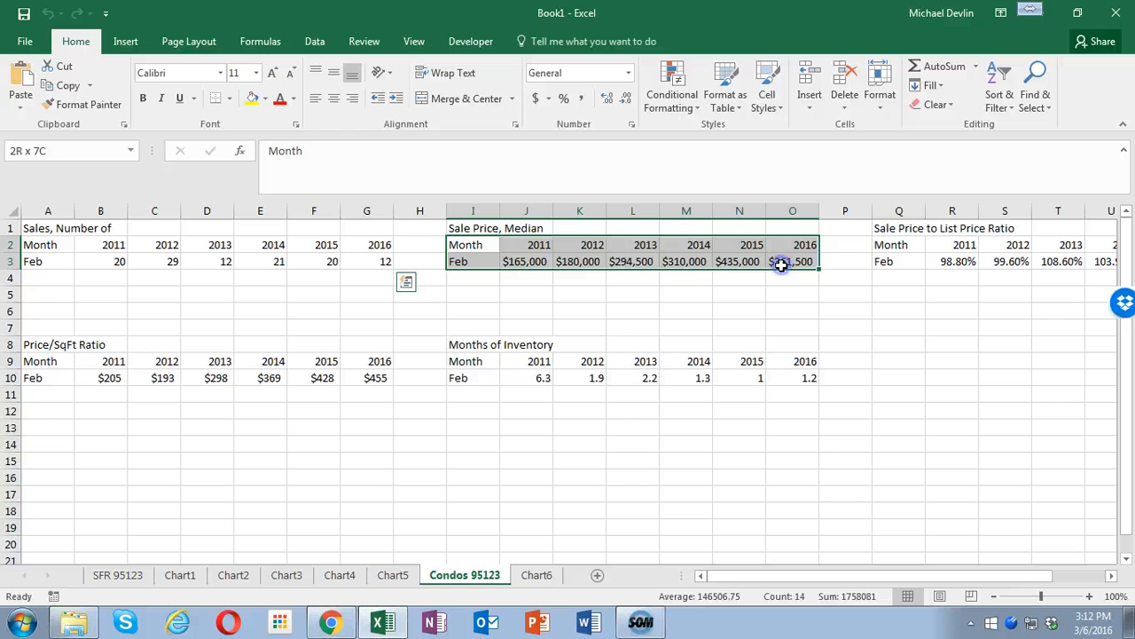
pyautogui.click(124, 41)
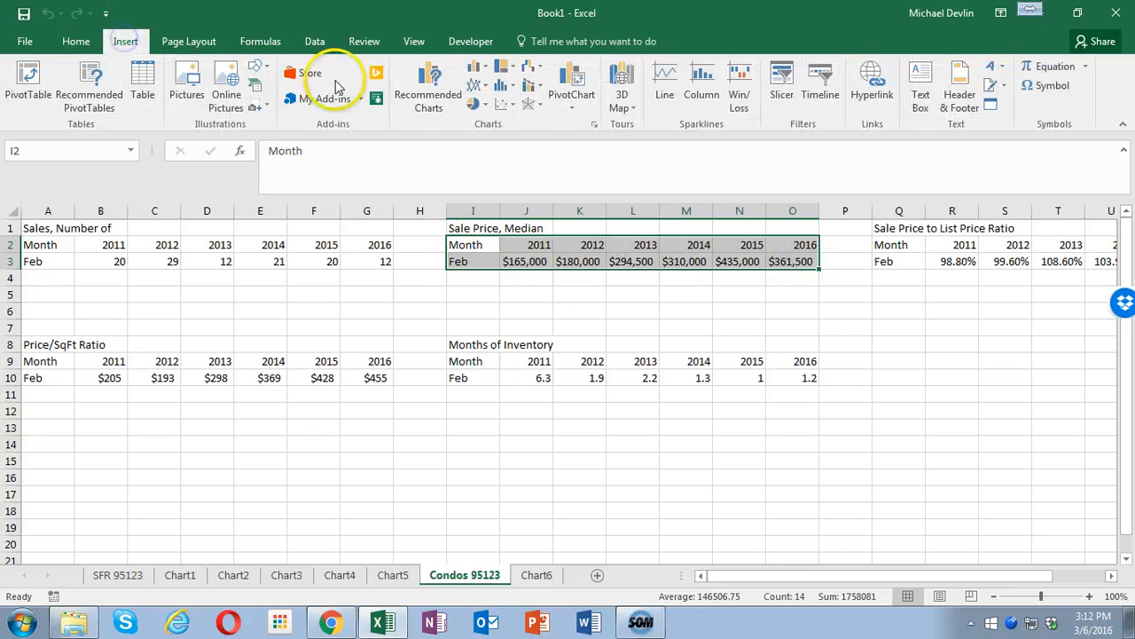
pyautogui.click(417, 95)
pyautogui.doubleClick(393, 240)
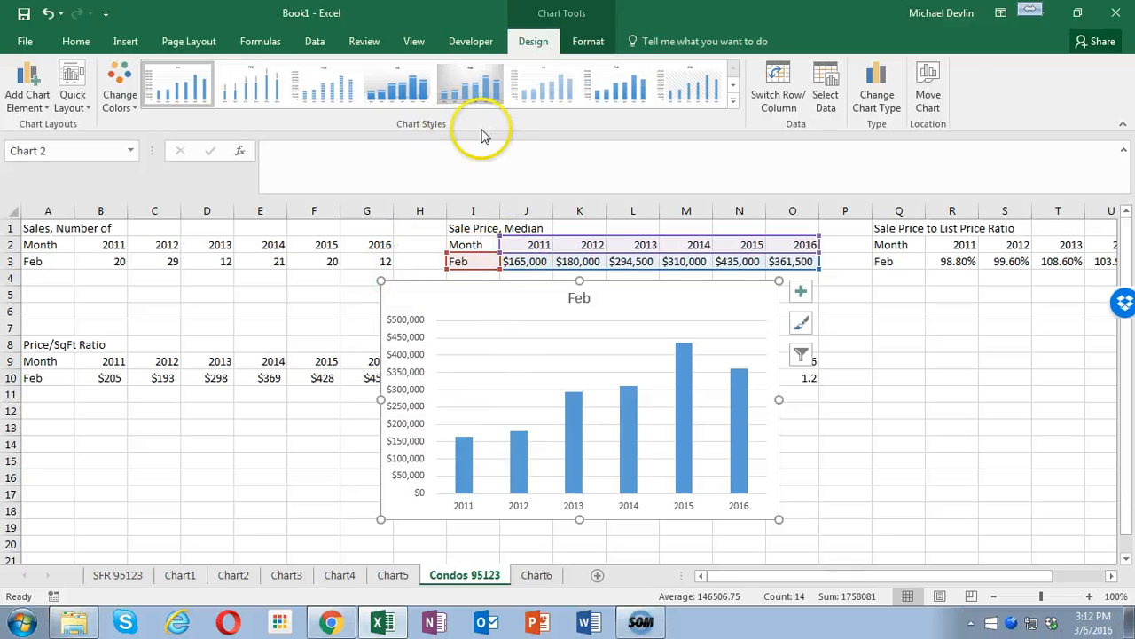
pyautogui.click(470, 94)
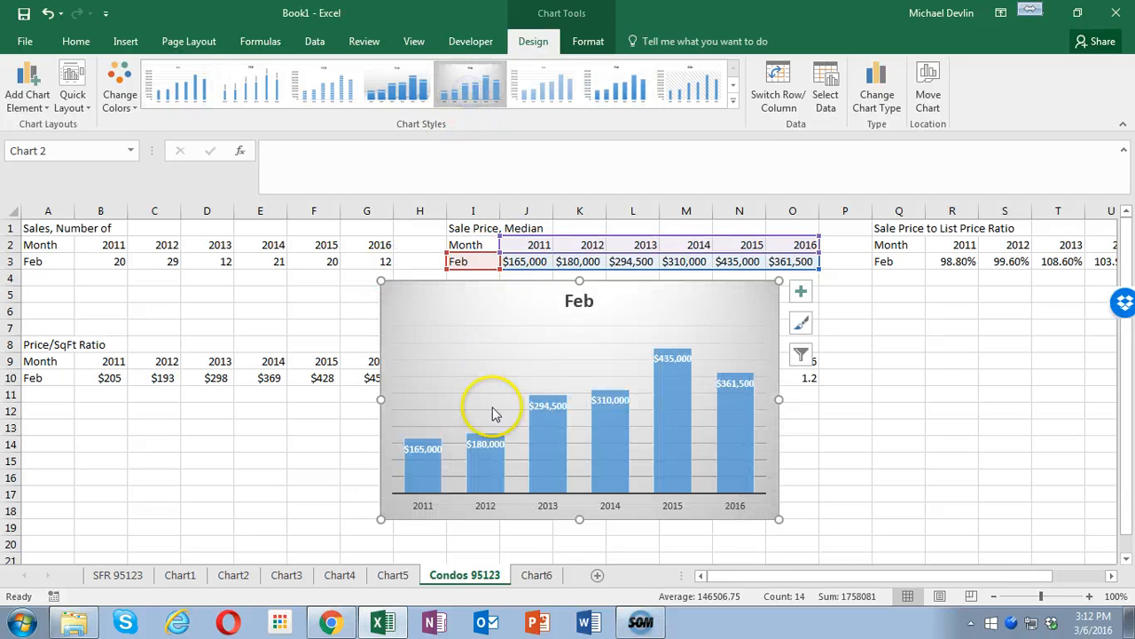
# - Apply the same gray gradient style to the sales chart on Chart6 and return to the Condos 95123 sheet
pyautogui.click(532, 577)
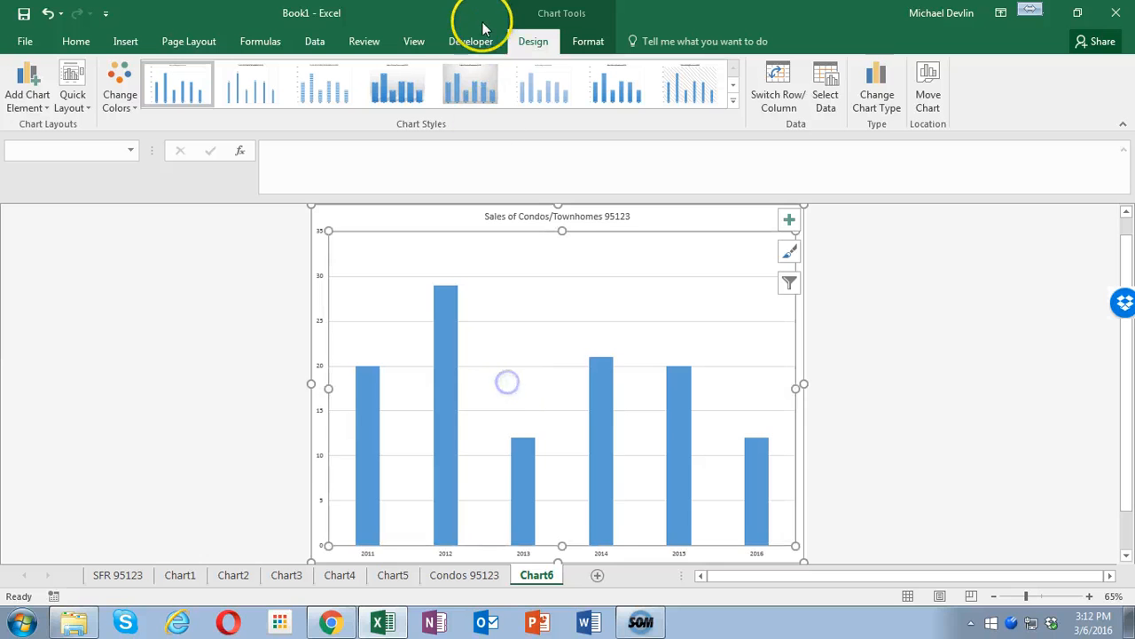
pyautogui.click(461, 94)
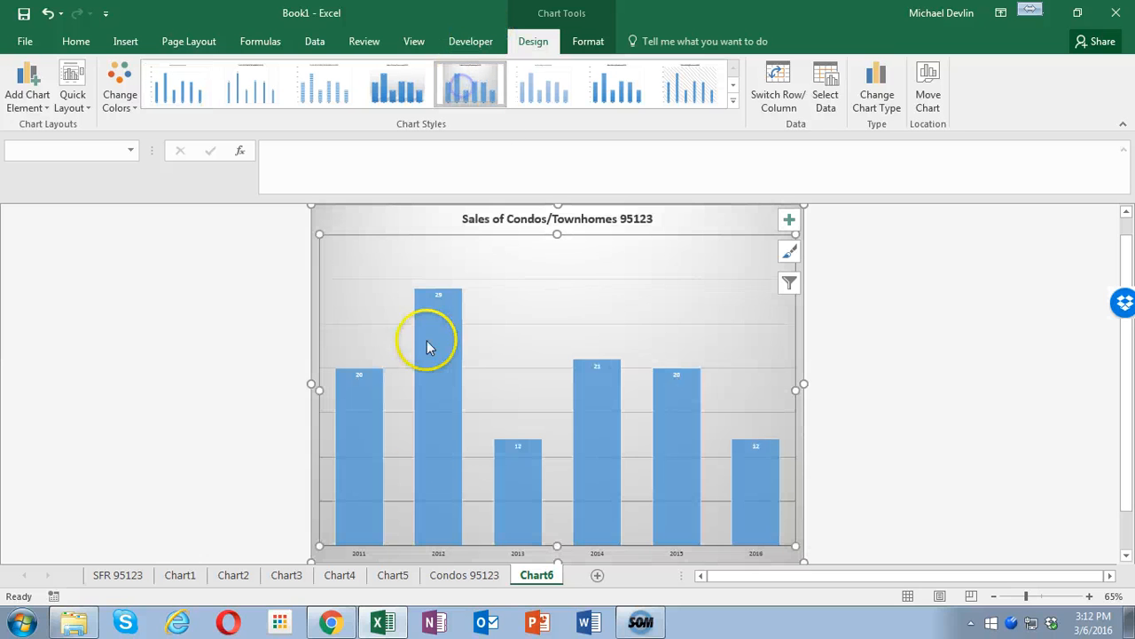
pyautogui.click(460, 576)
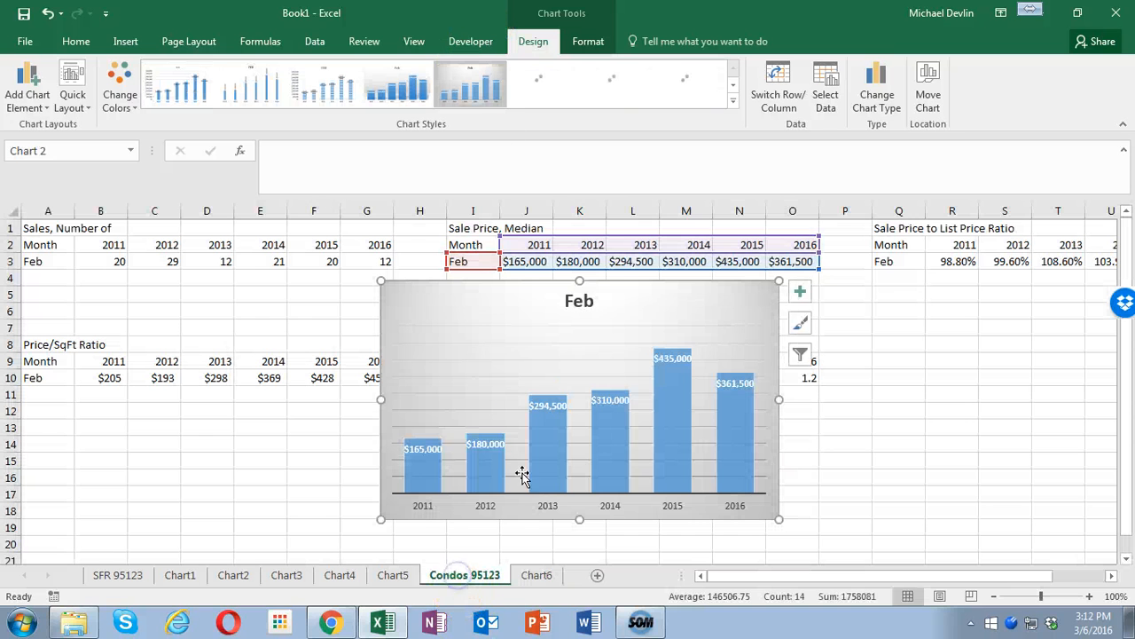
# - Paste the copied title into the median price chart and edit it to "Median Price of Condos/Townhomes 95123"
pyautogui.click(579, 302)
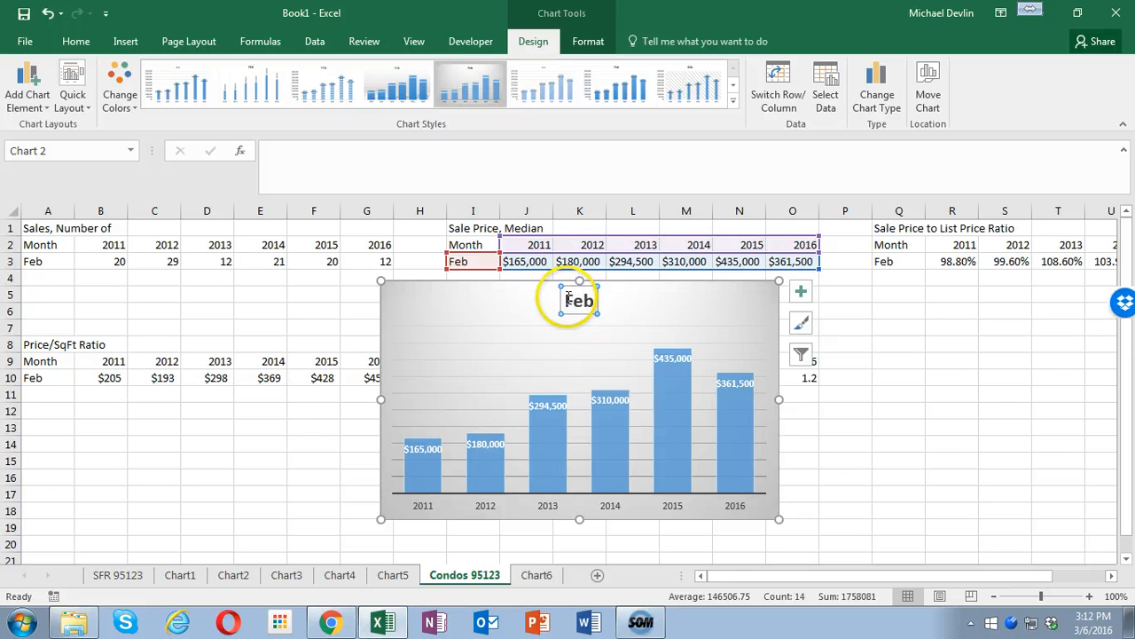
pyautogui.doubleClick(569, 299)
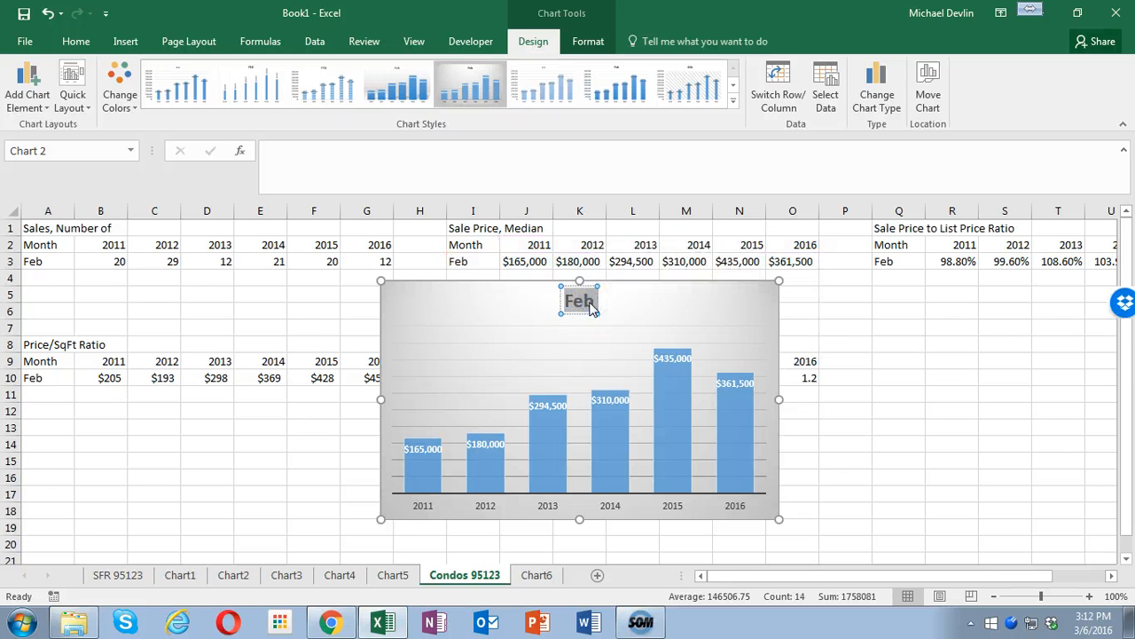
pyautogui.hotkey('ctrl', 'v')
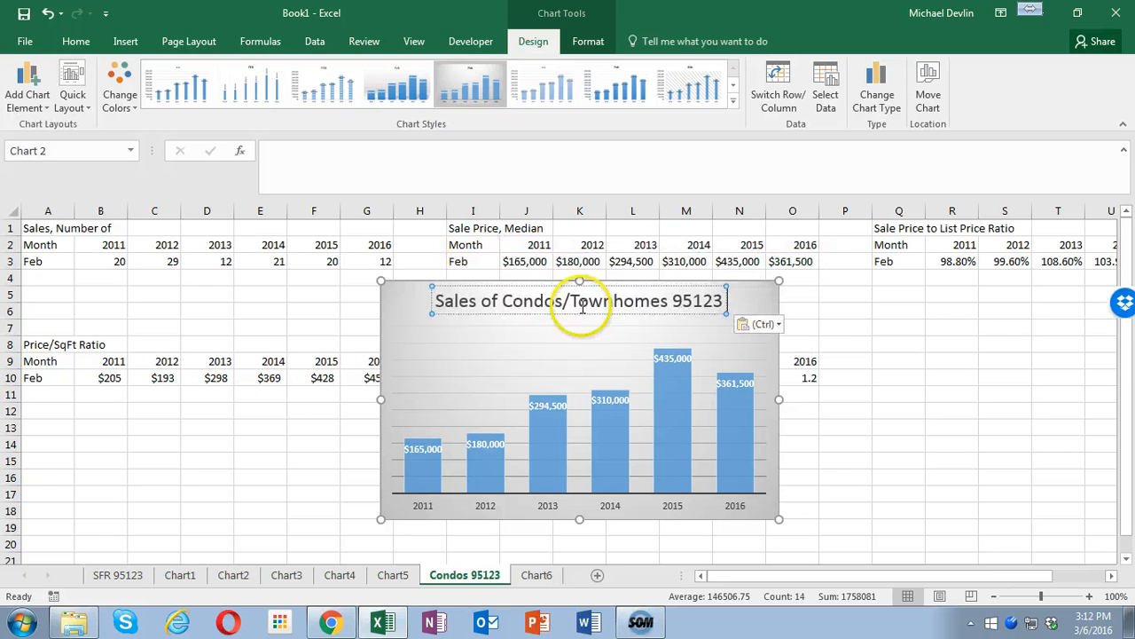
pyautogui.click(449, 301)
pyautogui.moveTo(441, 301); pyautogui.dragTo(426, 295)
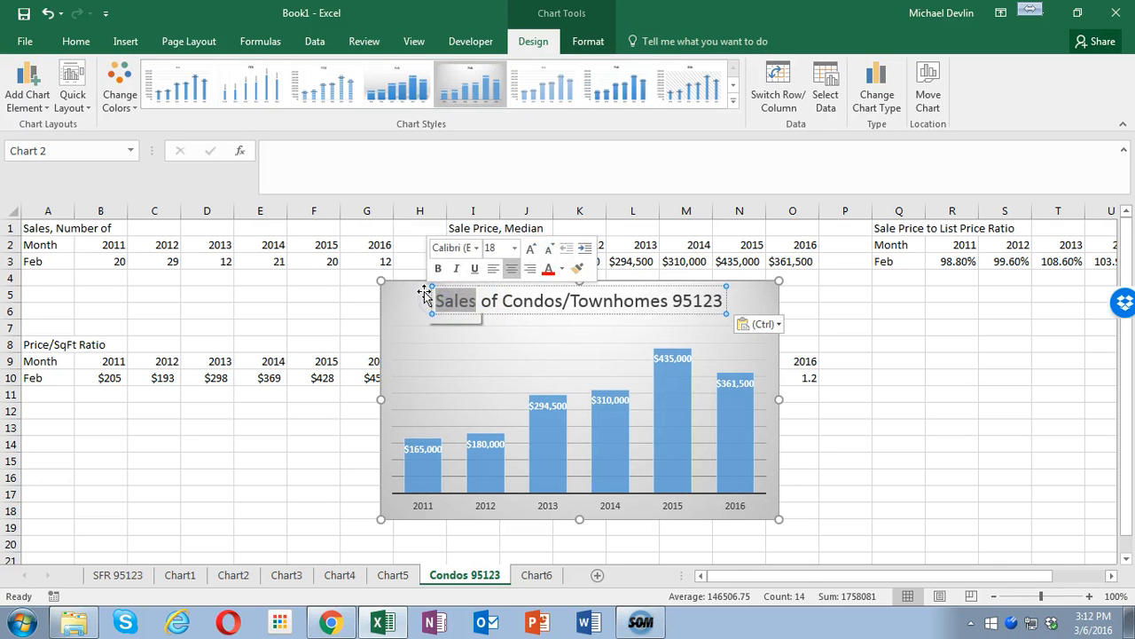
pyautogui.write('Median Pri')
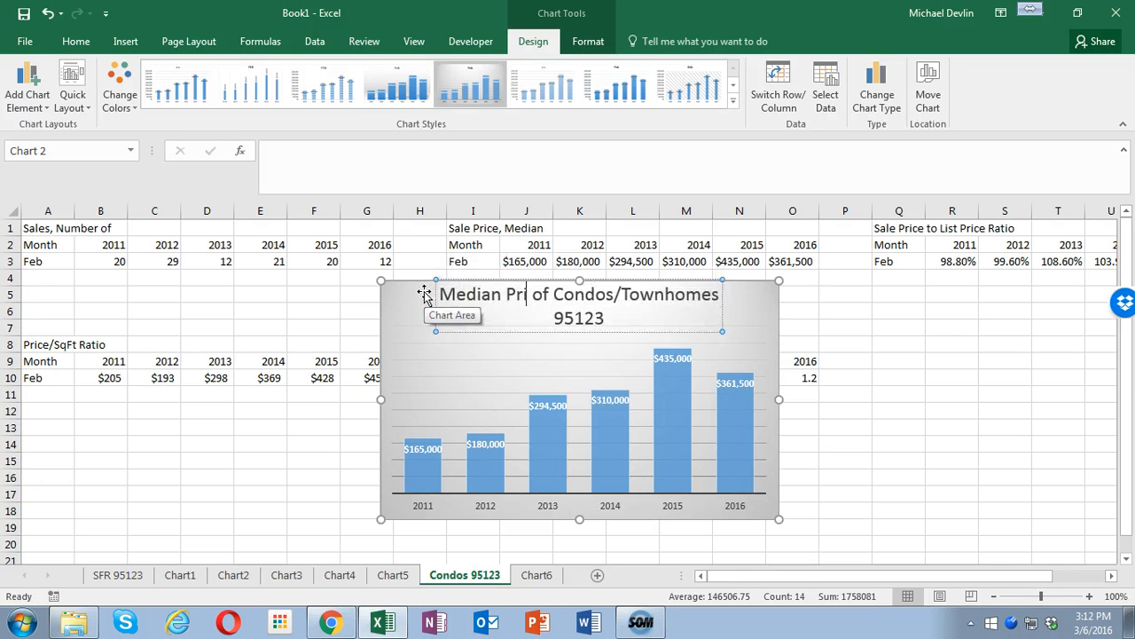
pyautogui.write('ce')
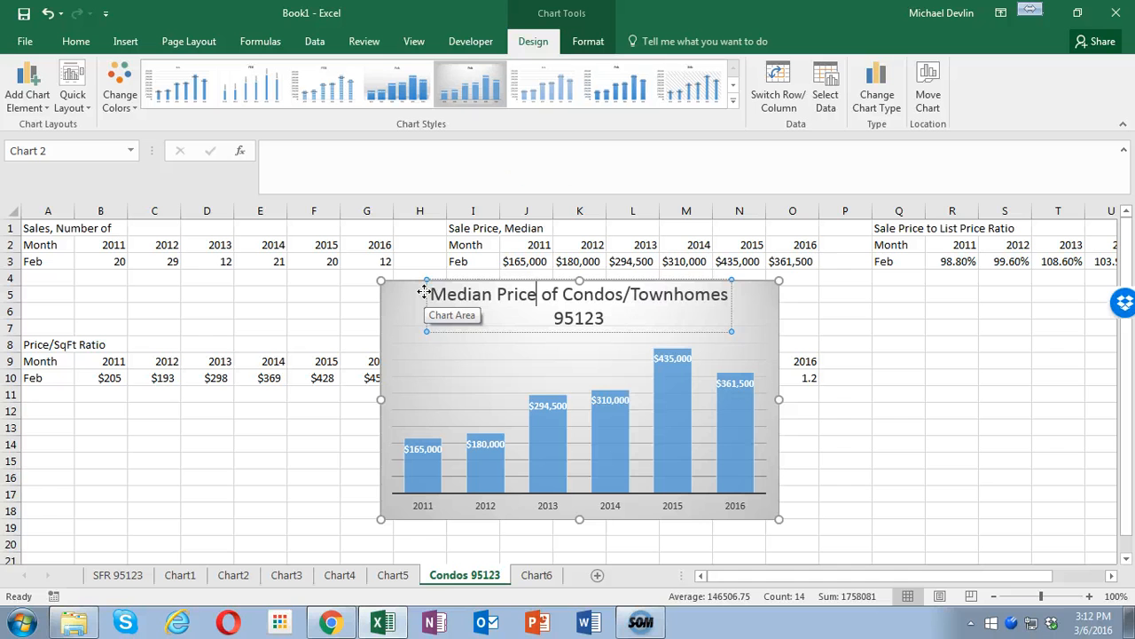
# - Move the median price chart to a new sheet named Chart7
pyautogui.rightClick(777, 341)
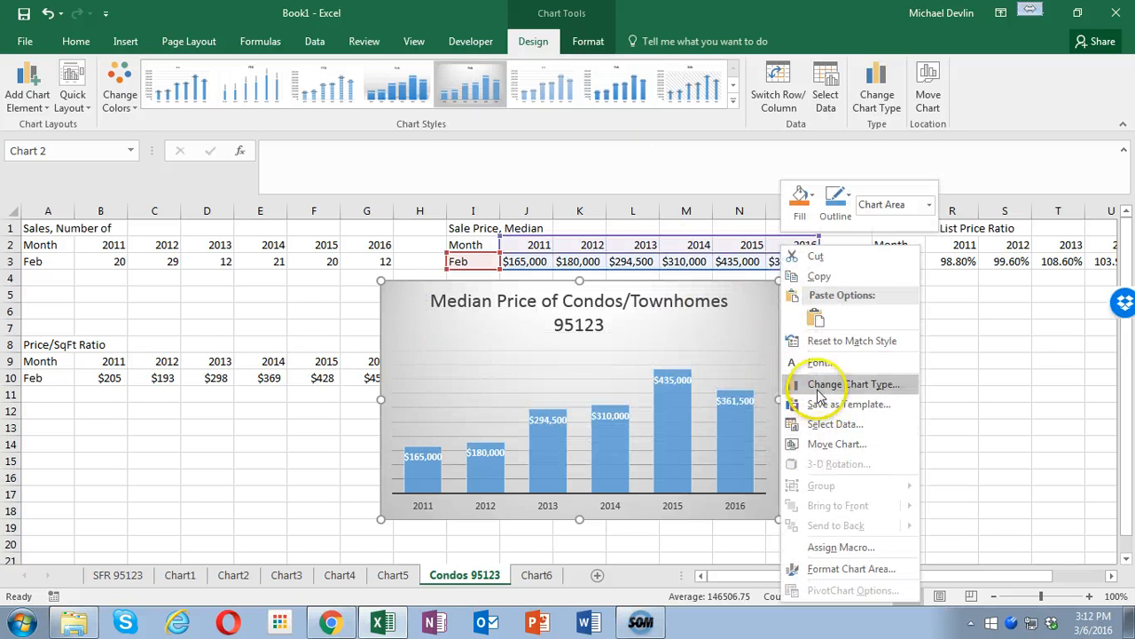
pyautogui.click(823, 444)
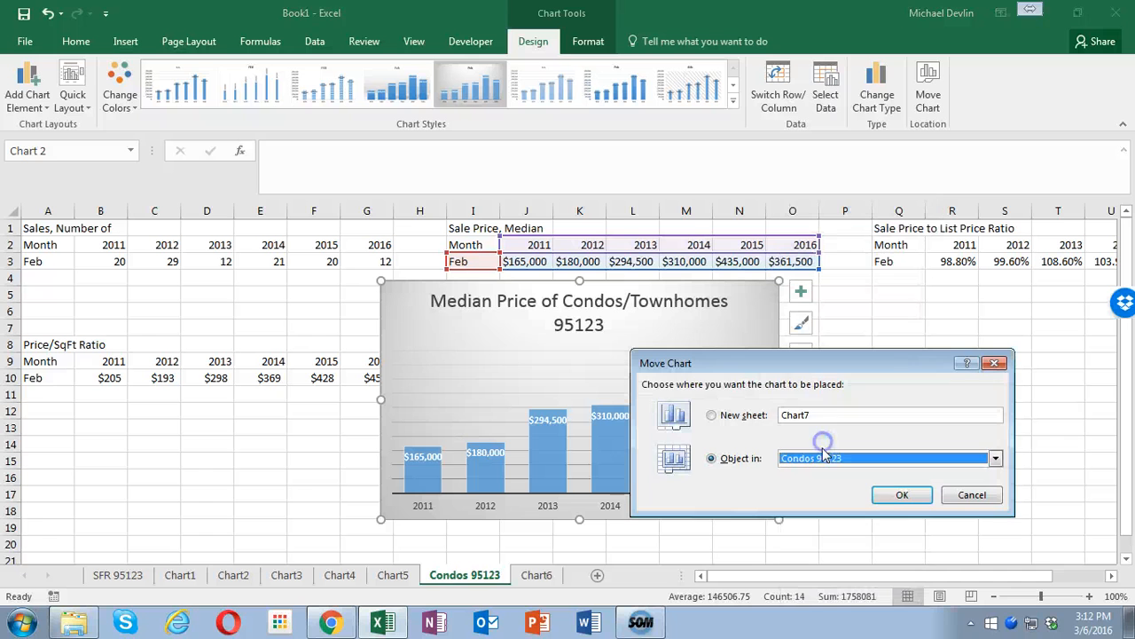
pyautogui.click(735, 420)
pyautogui.click(899, 494)
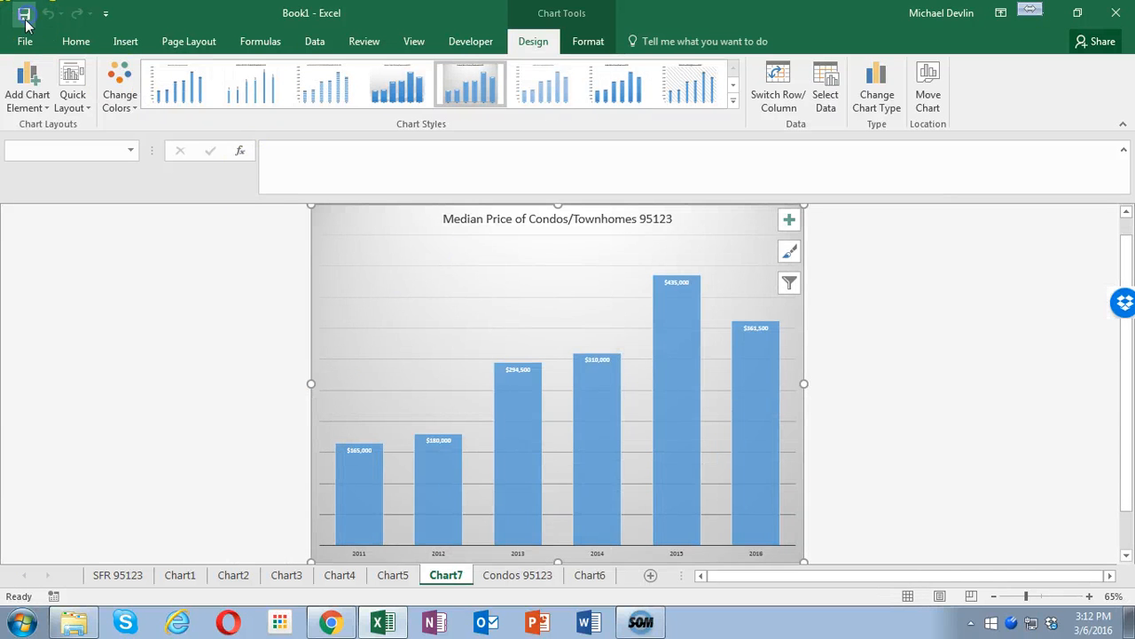
# - On the Condos 95123 sheet, insert a recommended Clustered Column chart from Q2:W3 and apply the gray gradient style with data labels
pyautogui.click(503, 576)
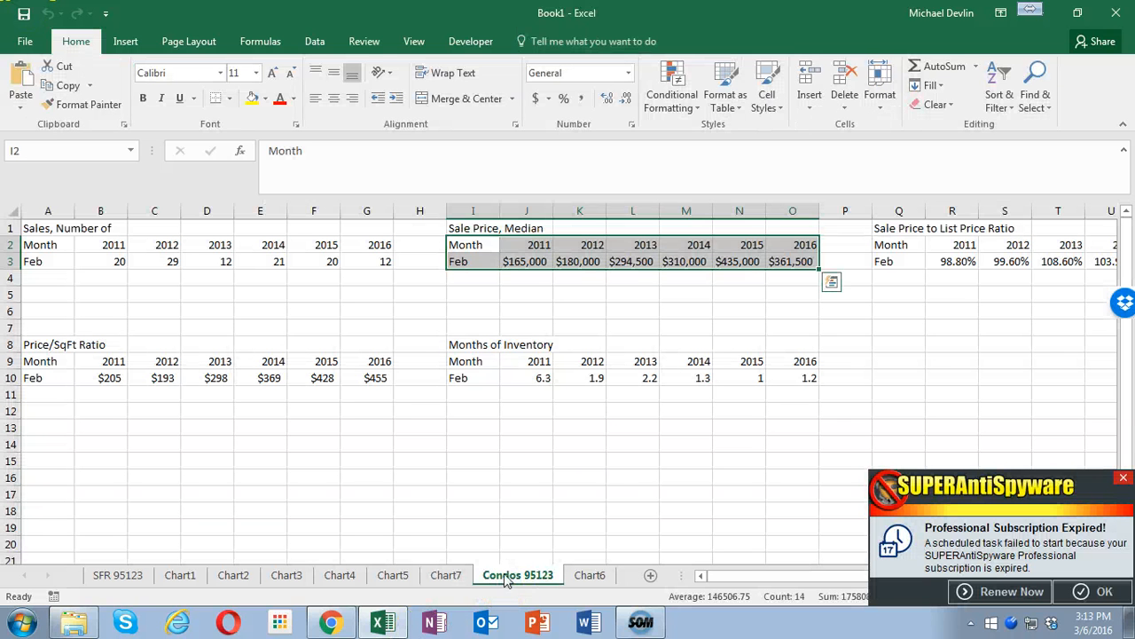
pyautogui.click(896, 245)
pyautogui.moveTo(988, 258); pyautogui.dragTo(1078, 264)
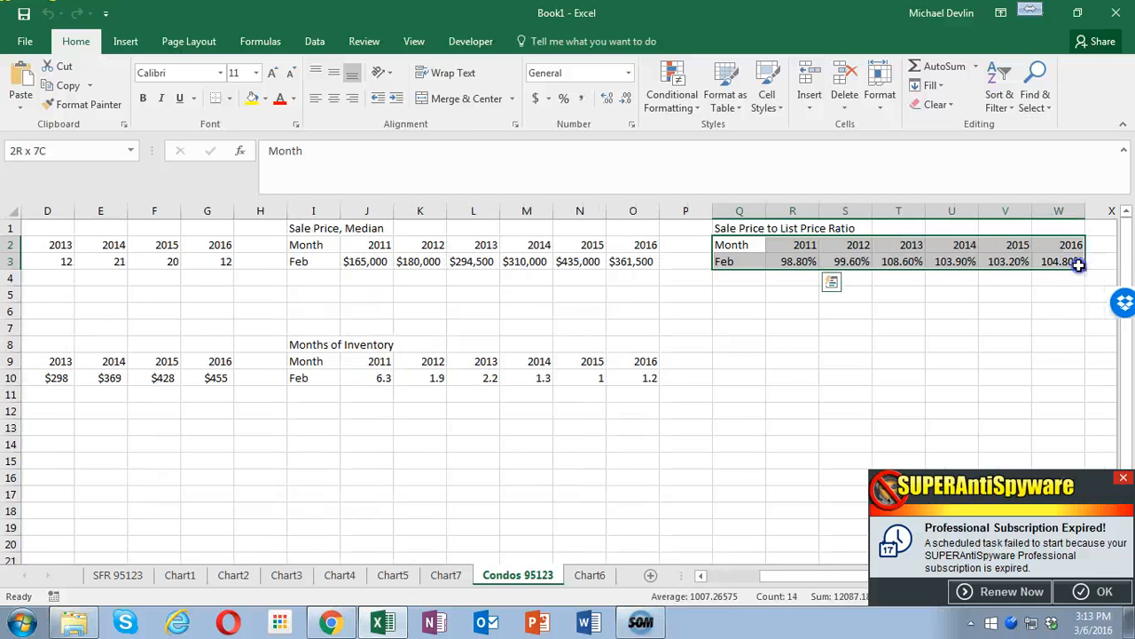
pyautogui.click(126, 41)
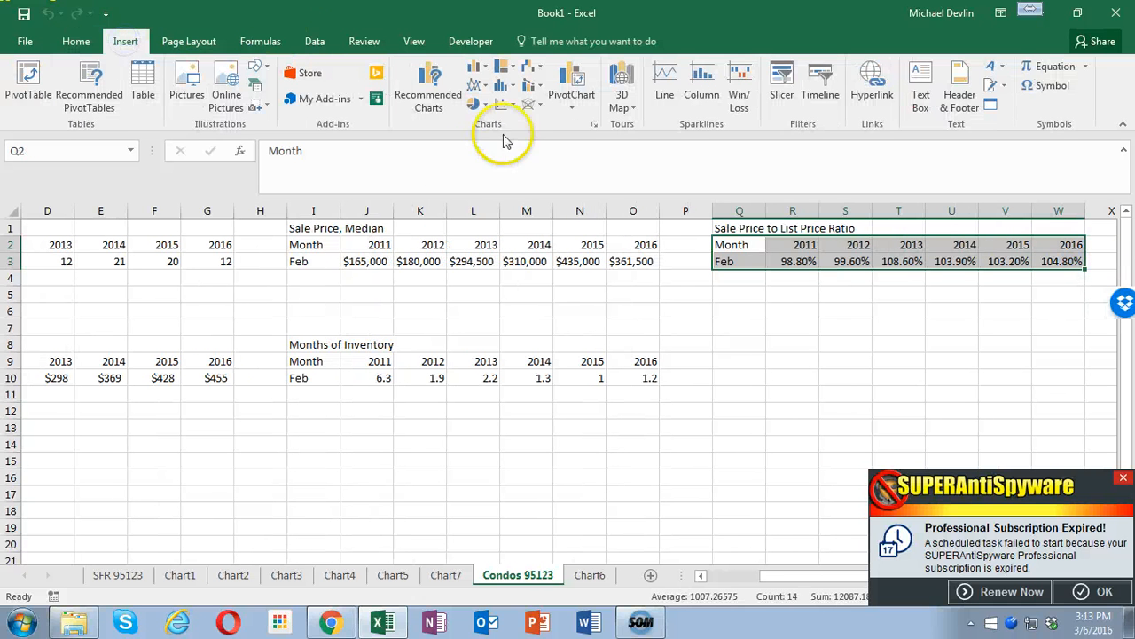
pyautogui.click(429, 93)
pyautogui.click(403, 257)
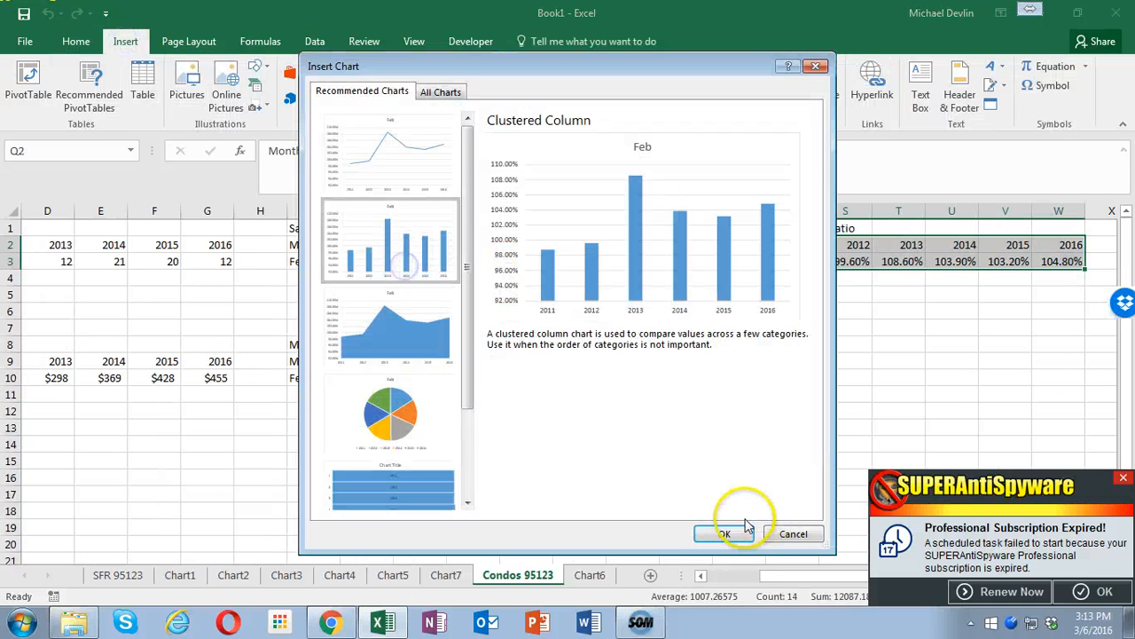
pyautogui.click(724, 533)
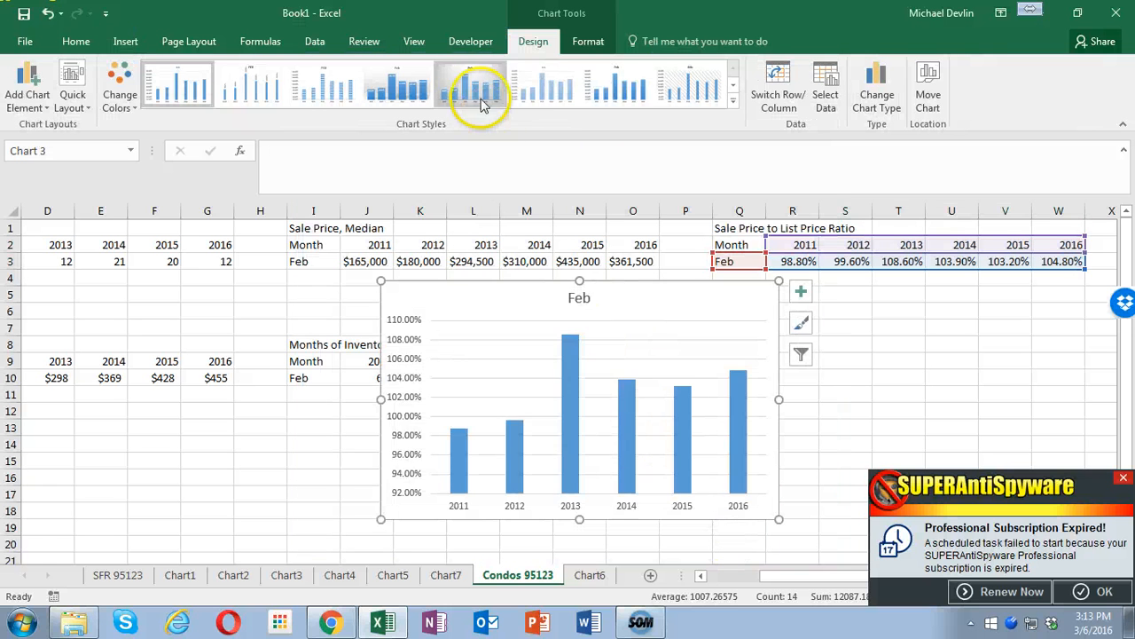
pyautogui.click(482, 97)
# - Paste the copied title into the price ratio chart and edit it to "Sale Price to List Price Ratio of Condos/Townhomes 95123"
pyautogui.rightClick(506, 279)
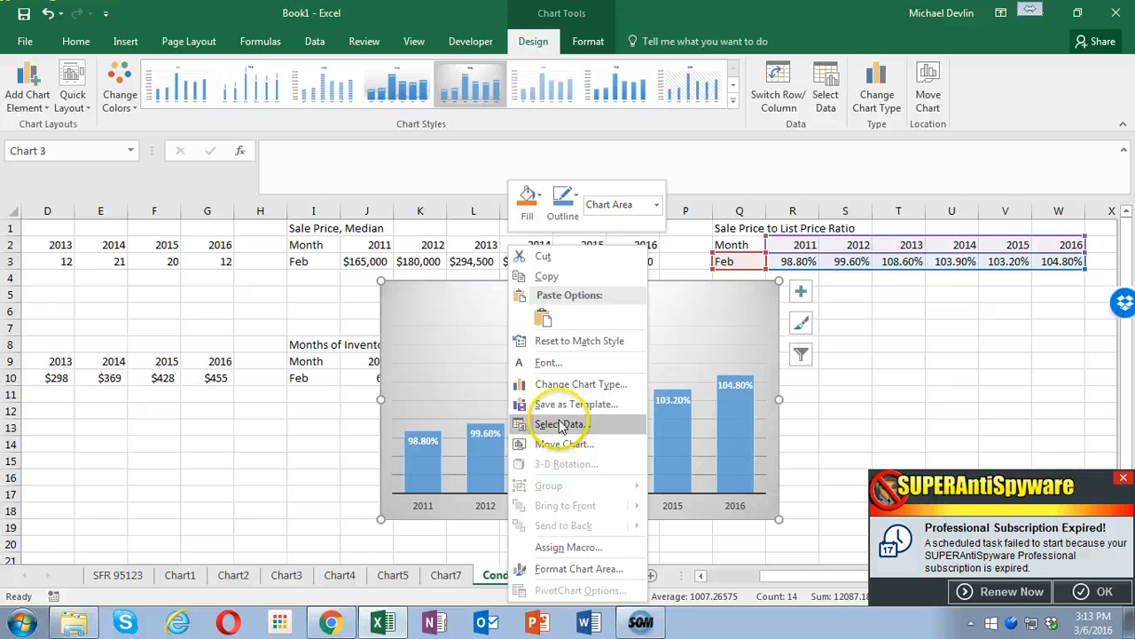
pyautogui.click(471, 296)
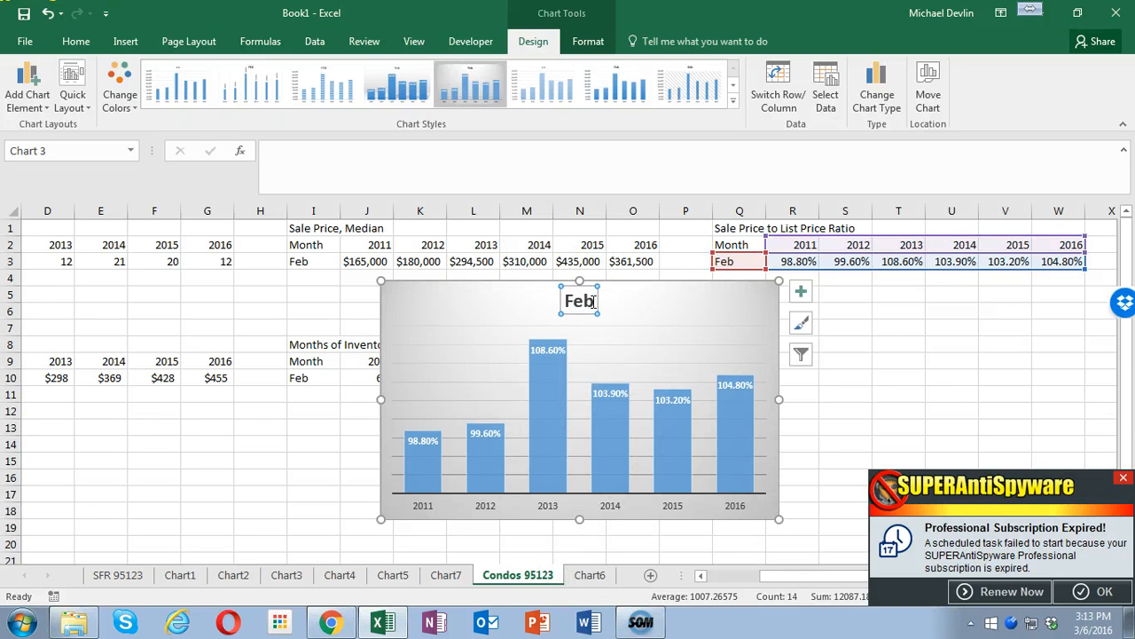
pyautogui.doubleClick(593, 302)
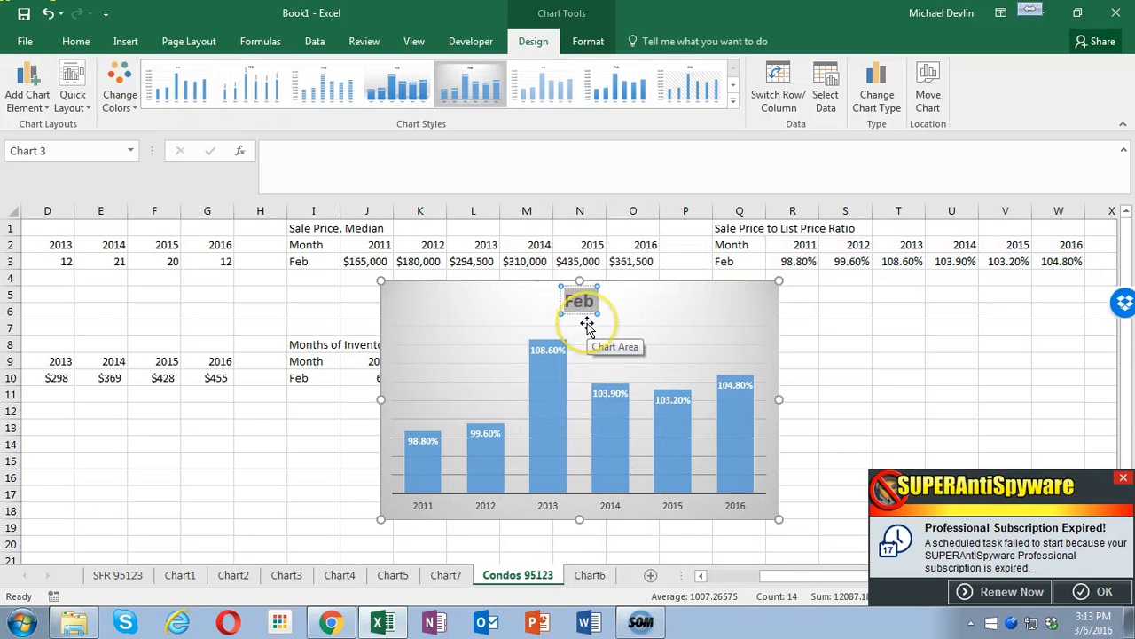
pyautogui.write('Sales of Condos/Townhomes 95123')
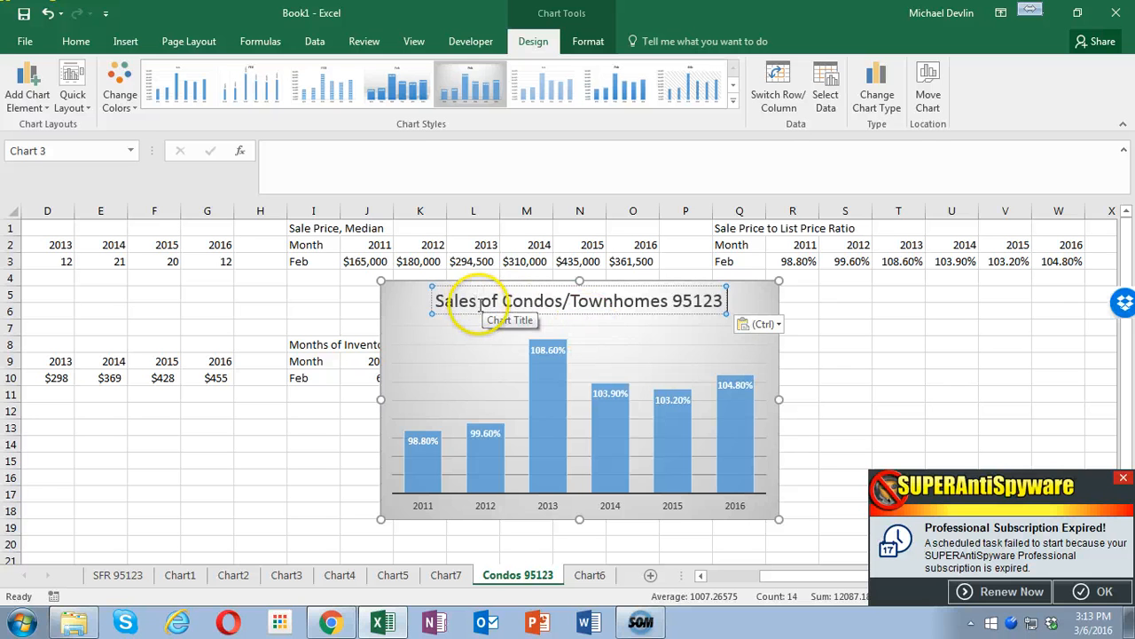
pyautogui.moveTo(478, 306); pyautogui.dragTo(423, 299)
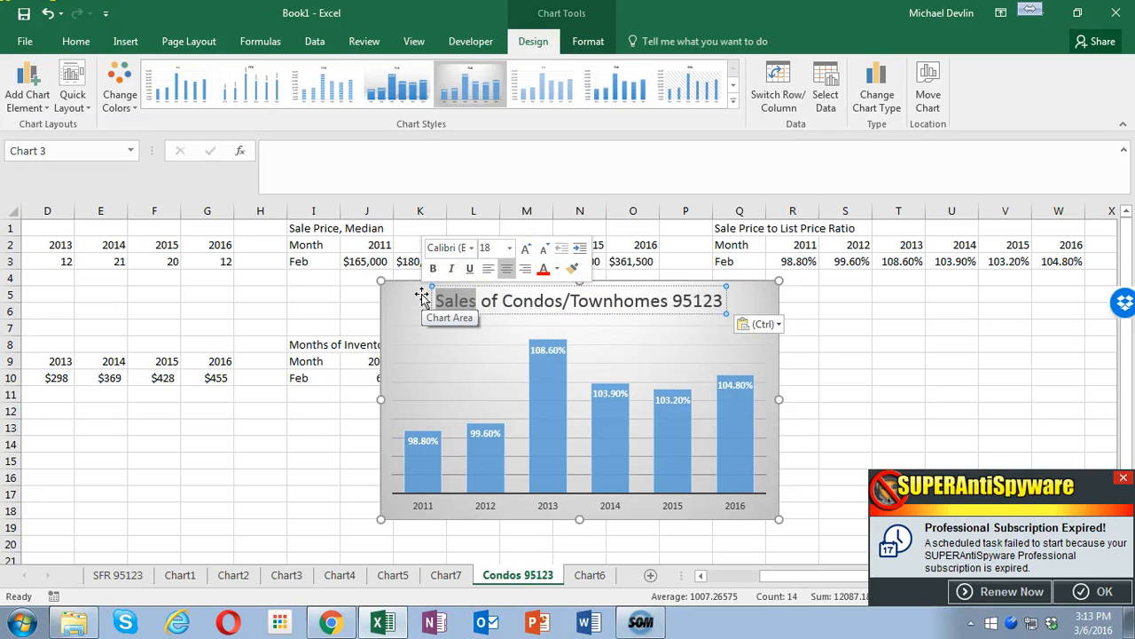
pyautogui.write('Sale P')
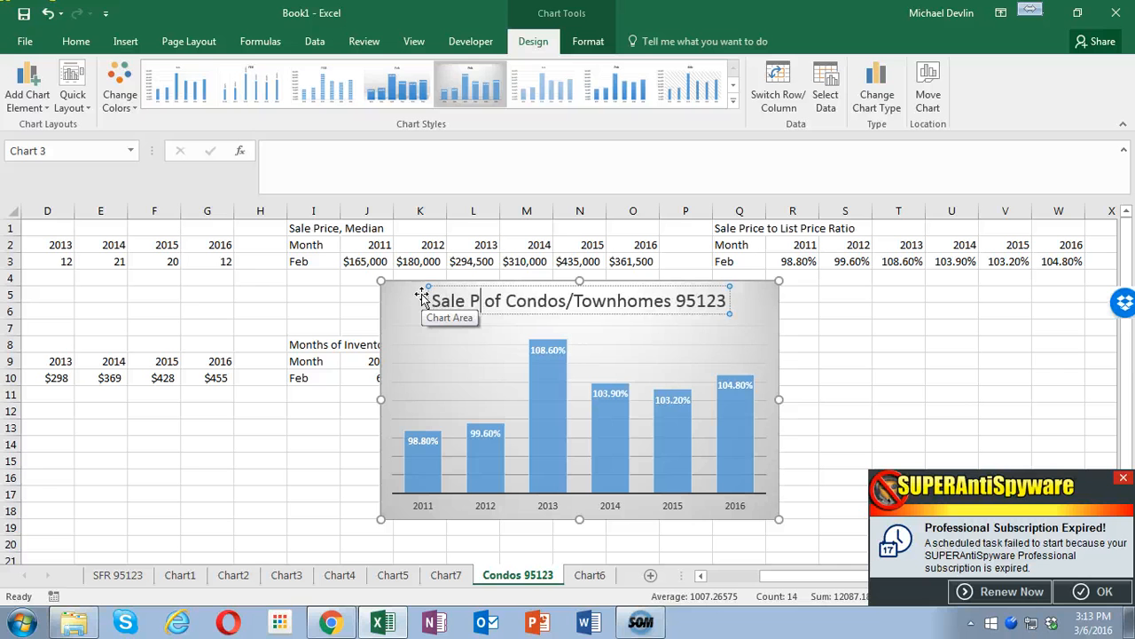
pyautogui.write('rice')
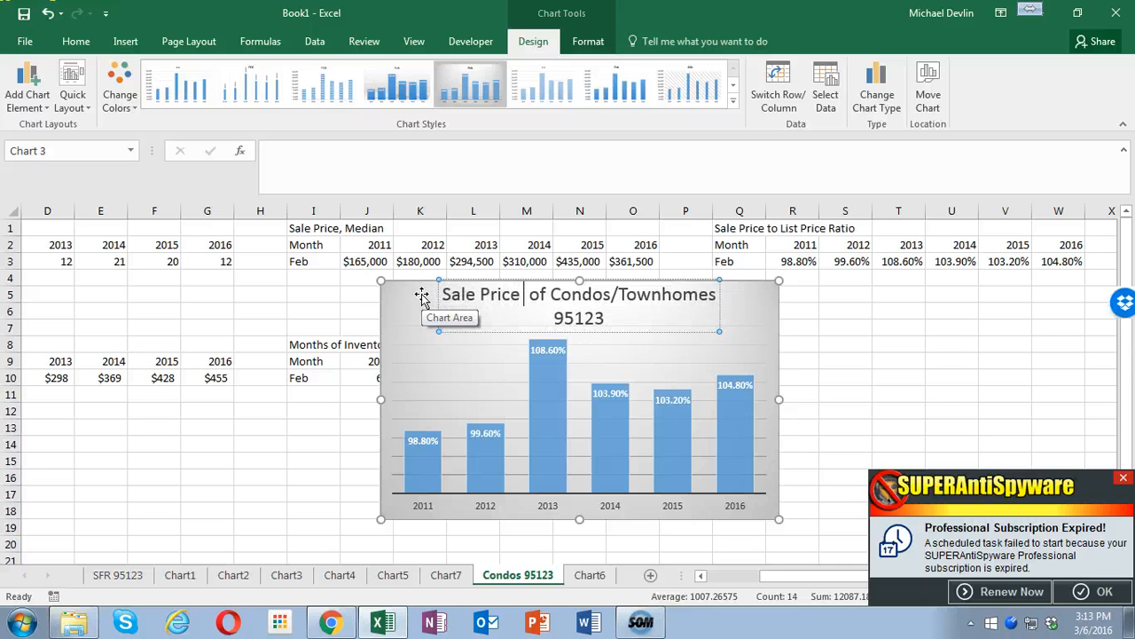
pyautogui.write(' to List')
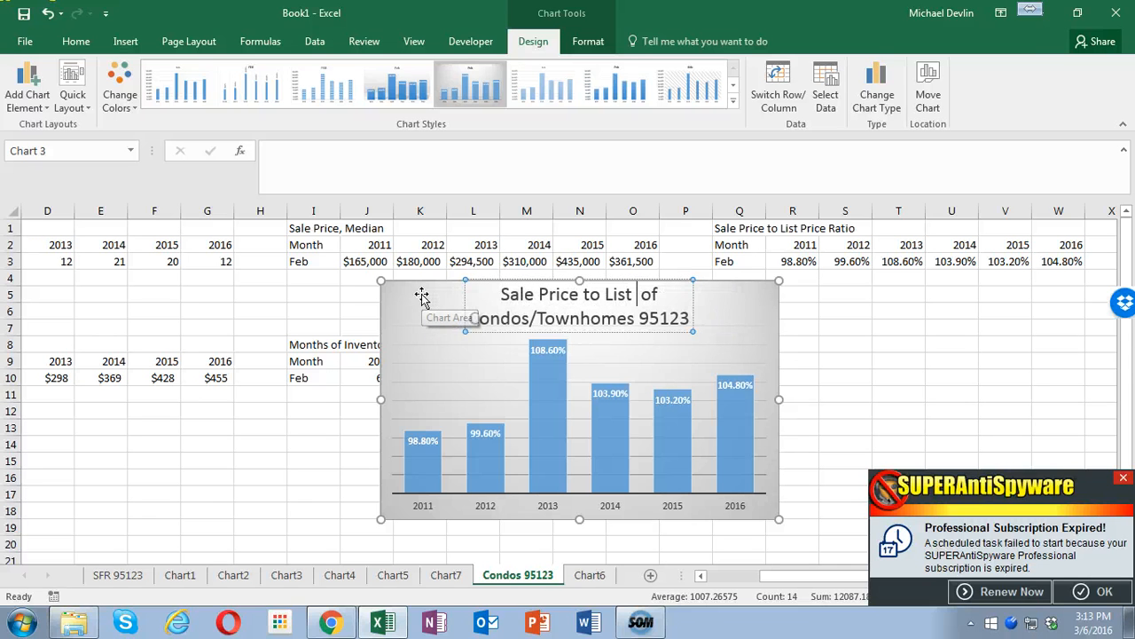
pyautogui.write(' Price Ratio')
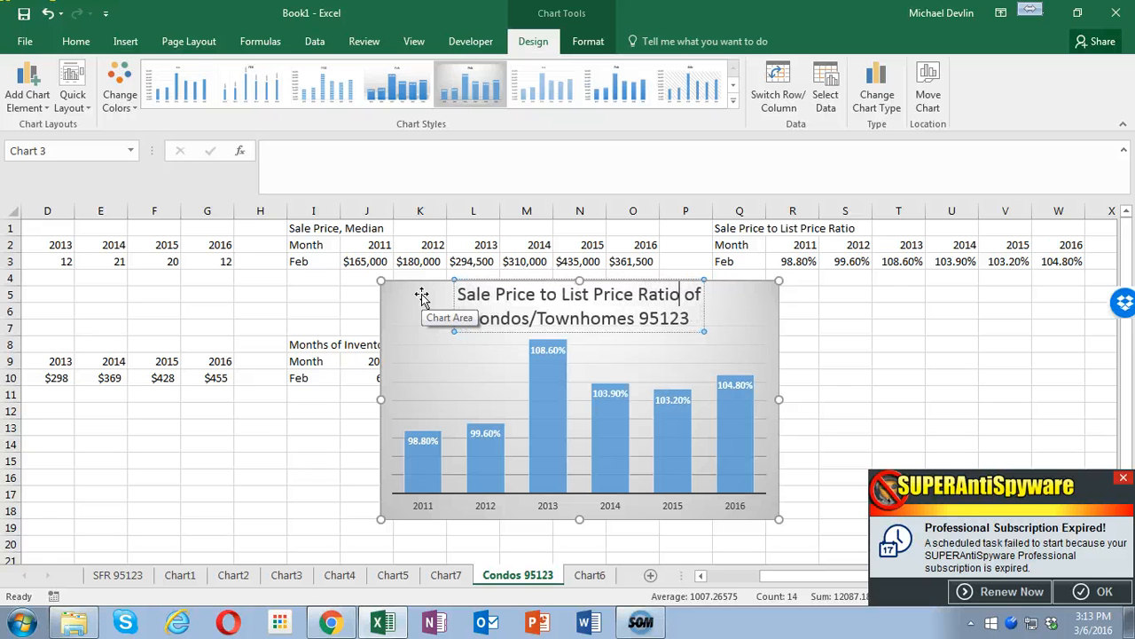
pyautogui.rightClick(778, 344)
pyautogui.press('Escape')
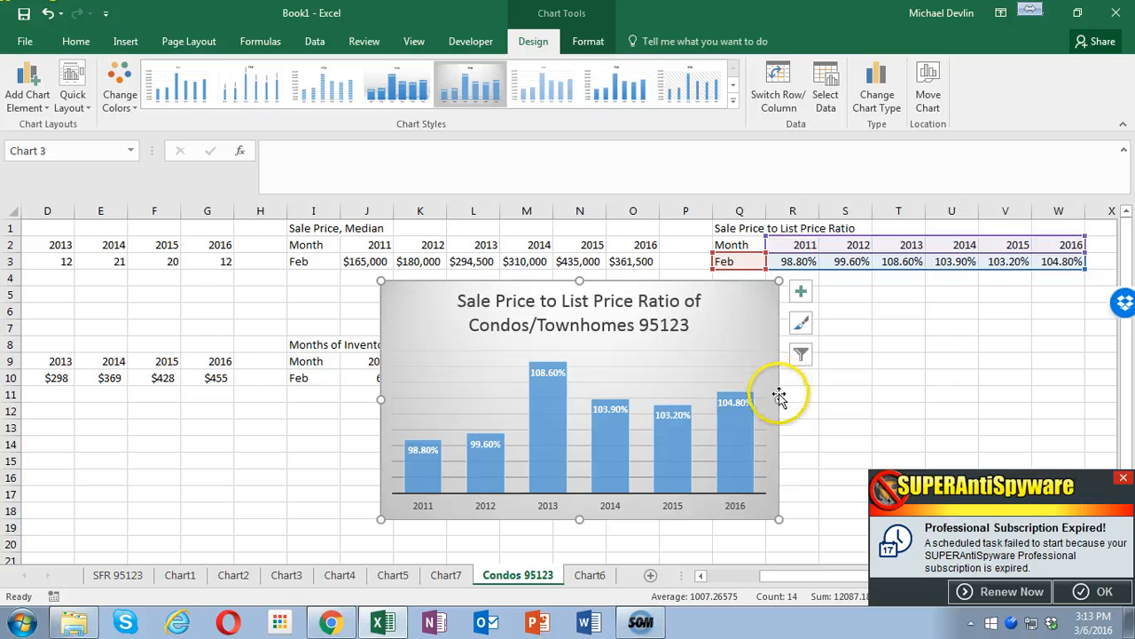
# - Move the sale price to list price ratio chart to a new sheet named Chart8
pyautogui.rightClick(778, 396)
pyautogui.click(831, 236)
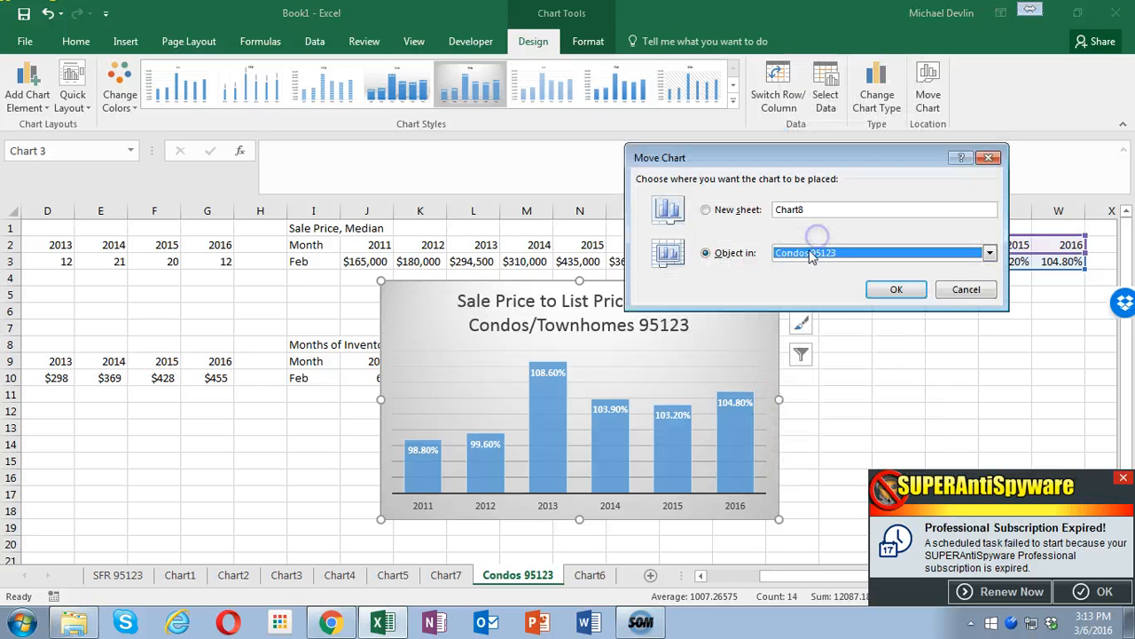
pyautogui.click(706, 209)
pyautogui.click(896, 289)
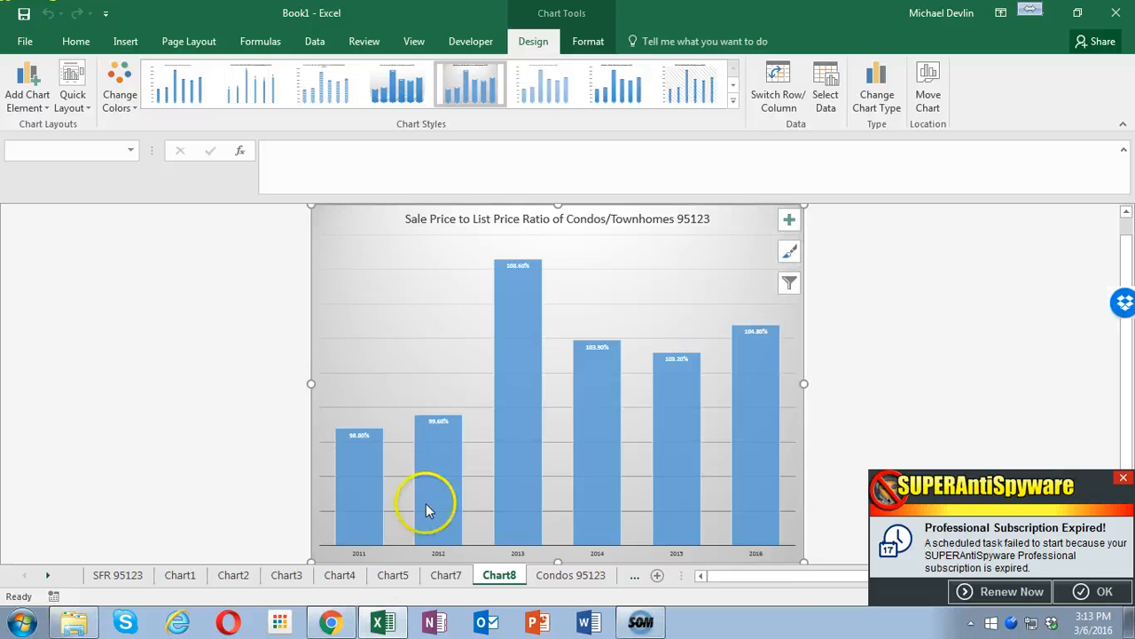
# - On the Condos 95123 sheet, insert a recommended Clustered Column chart from A9:G10 and apply the gray gradient style with data labels
pyautogui.click(570, 576)
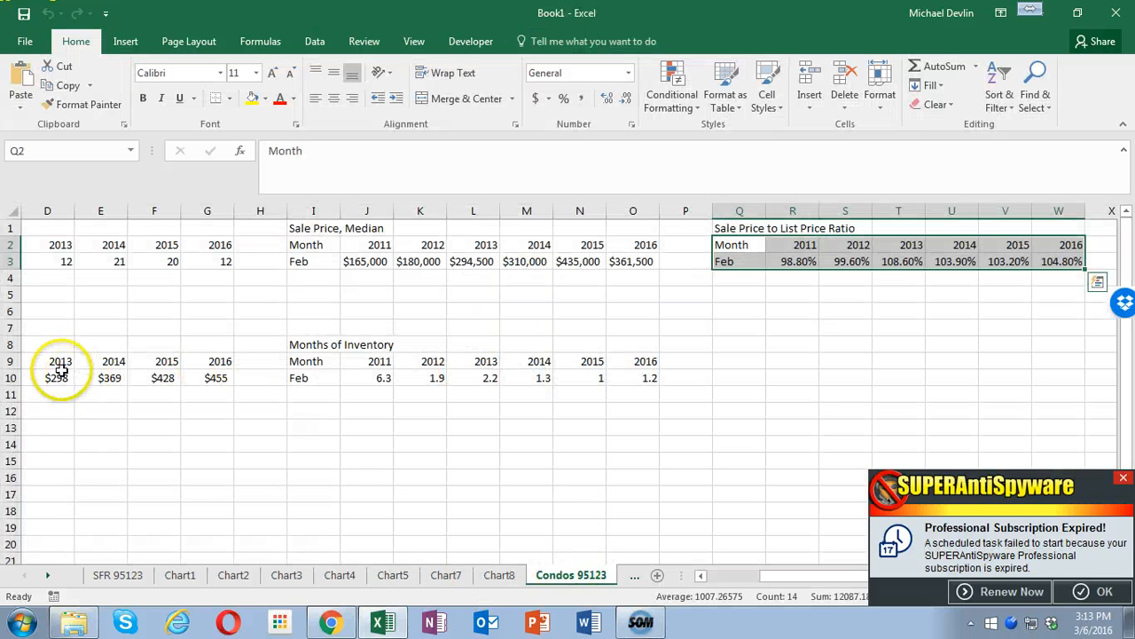
pyautogui.moveTo(794, 577); pyautogui.dragTo(696, 575)
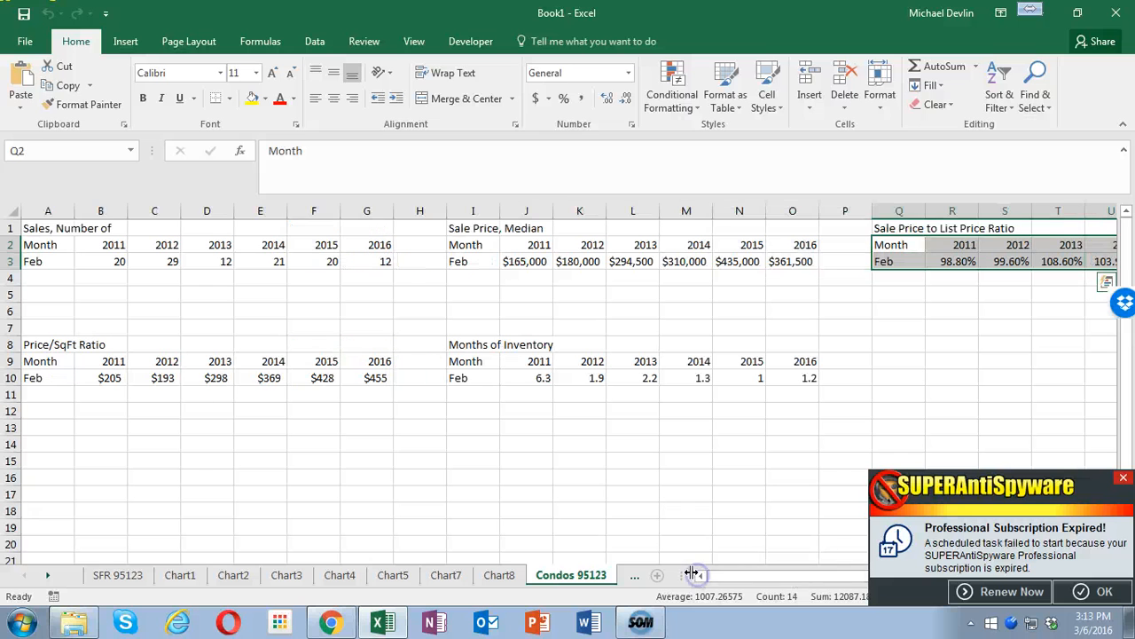
pyautogui.moveTo(31, 361); pyautogui.dragTo(343, 376)
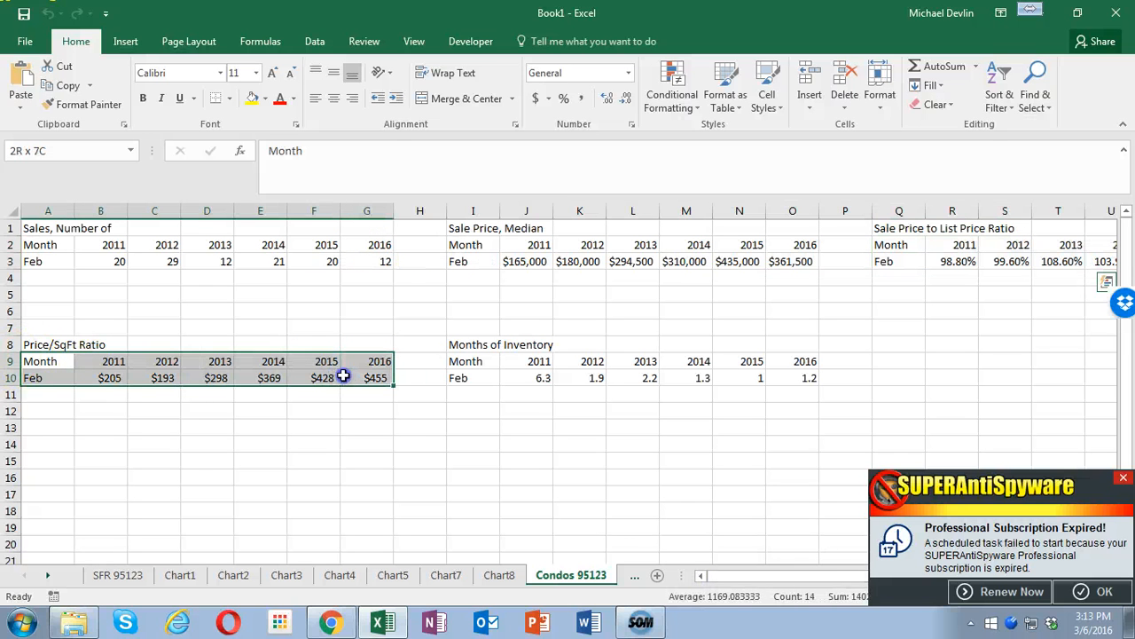
pyautogui.click(125, 41)
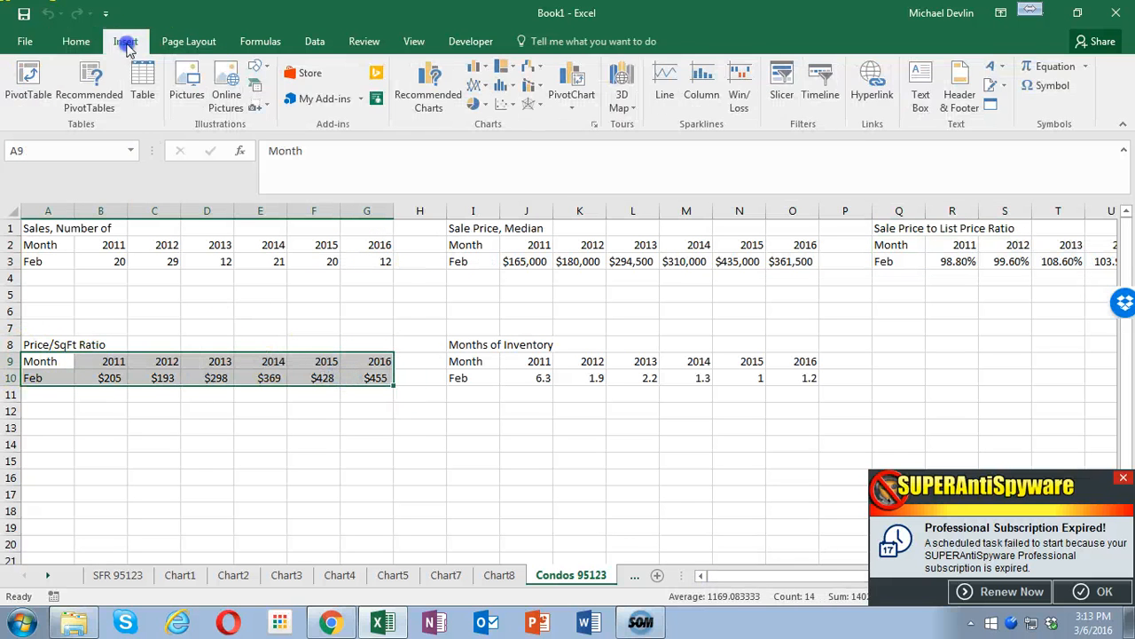
pyautogui.click(419, 105)
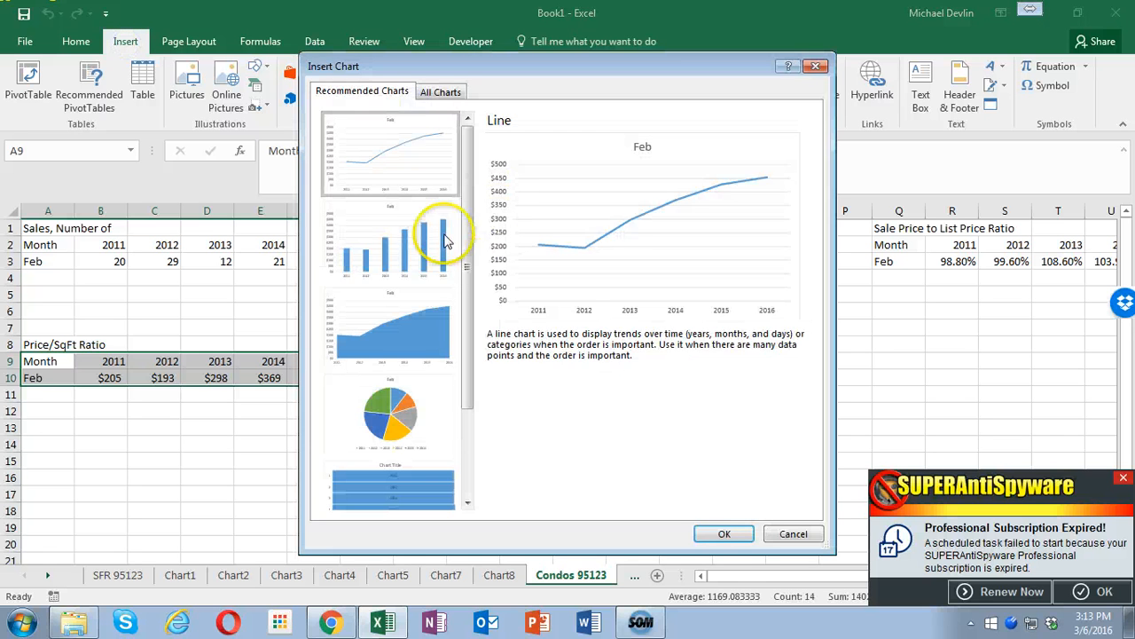
pyautogui.click(422, 252)
pyautogui.click(721, 533)
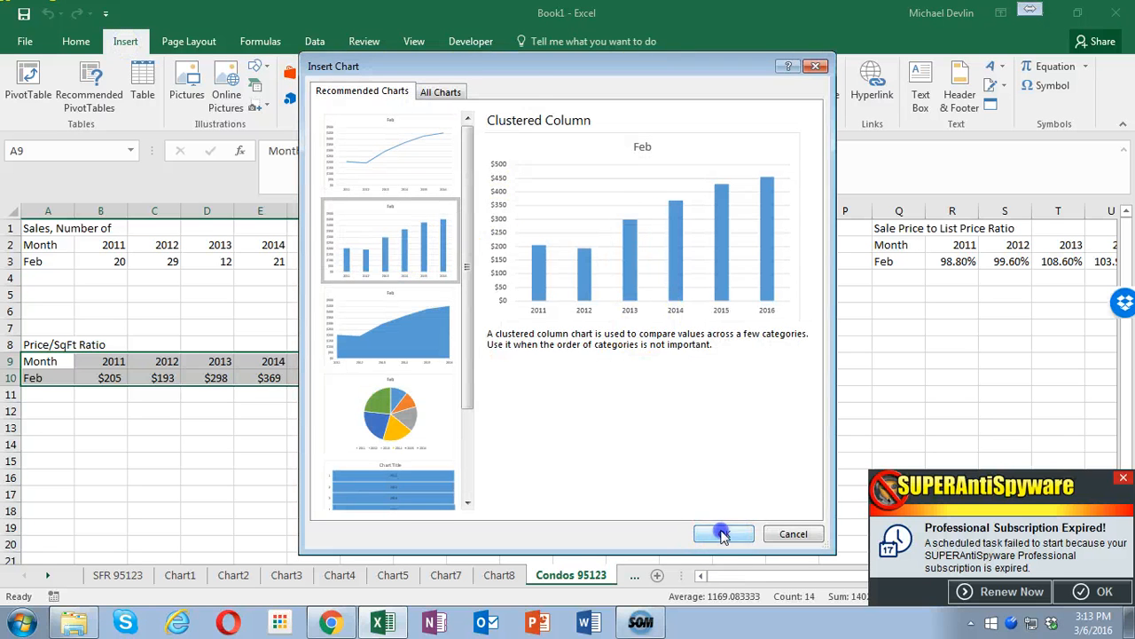
pyautogui.click(470, 84)
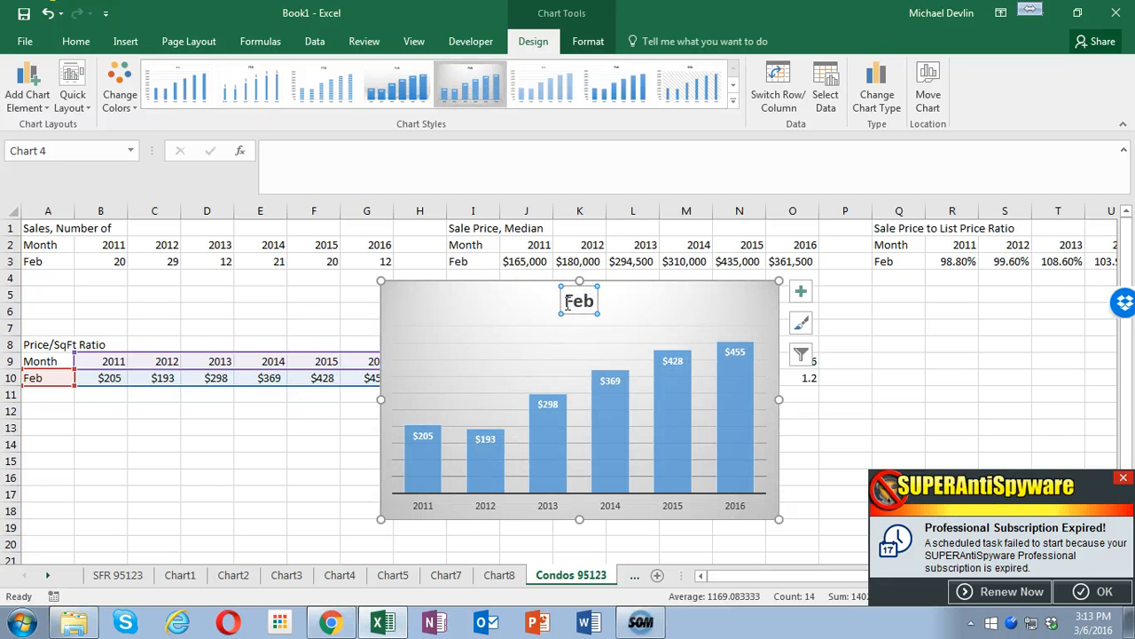
# - Replace the new chart's title with the copied one and edit it to "Price/SqFt of Condos/Townhomes 95123"
pyautogui.moveTo(569, 302); pyautogui.dragTo(593, 304)
pyautogui.write('Sales of Condos/Townhomes 95123')
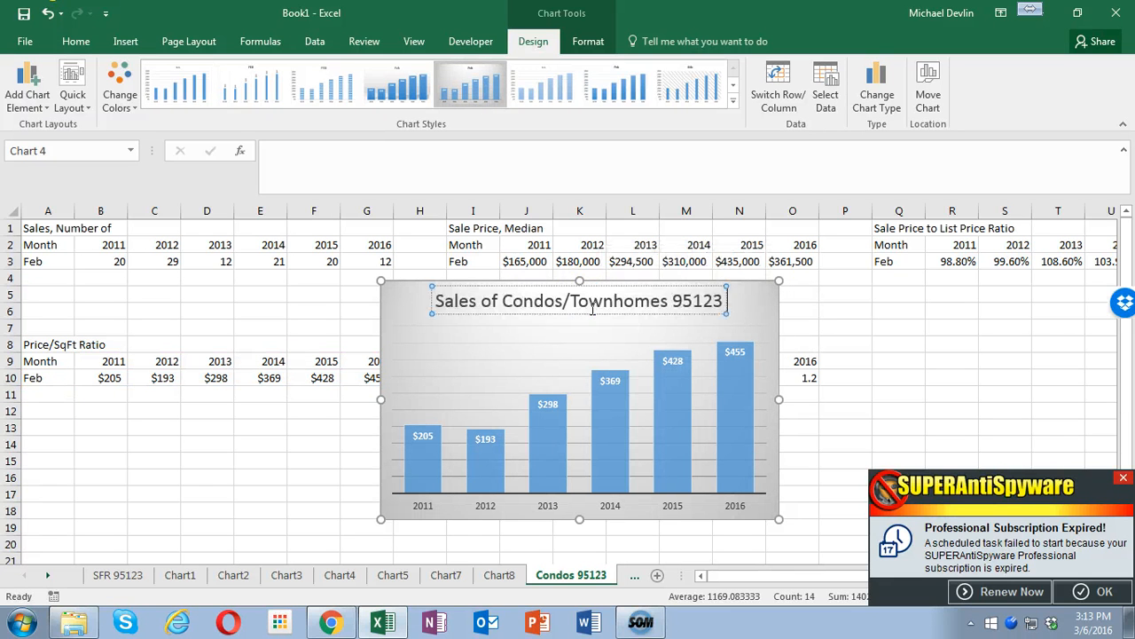
pyautogui.moveTo(452, 302)
pyautogui.mouseDown()
pyautogui.moveTo(473, 303)
pyautogui.moveTo(429, 304)
pyautogui.mouseUp()
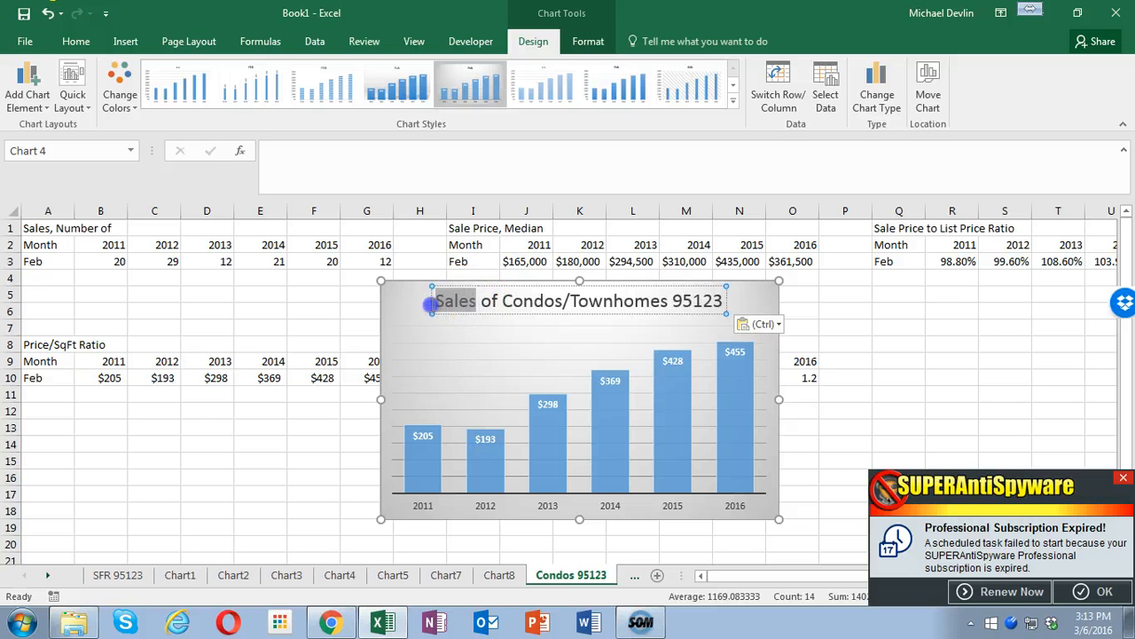
pyautogui.write('Price')
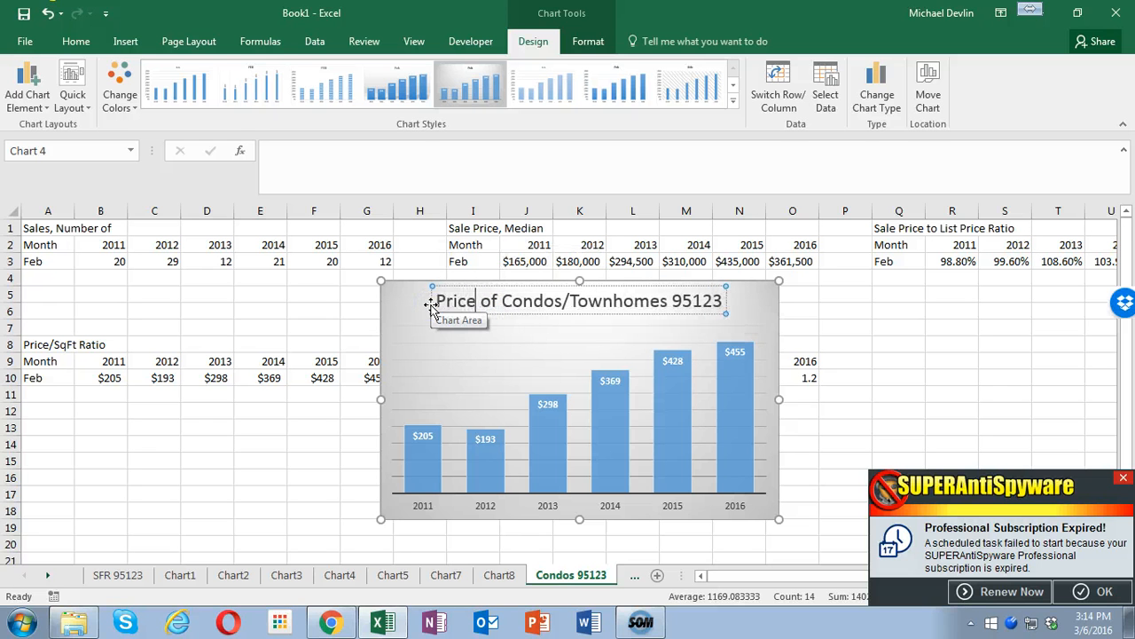
pyautogui.write('/')
pyautogui.write('SwFt')
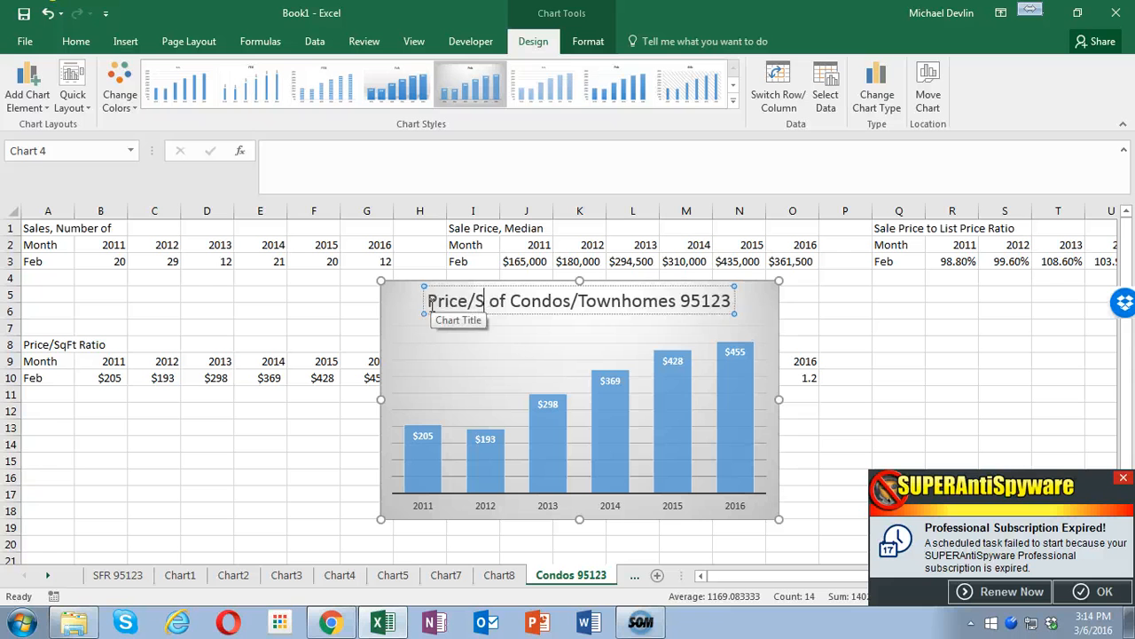
pyautogui.press('BackSpace')
pyautogui.press('BackSpace')
pyautogui.press('BackSpace')
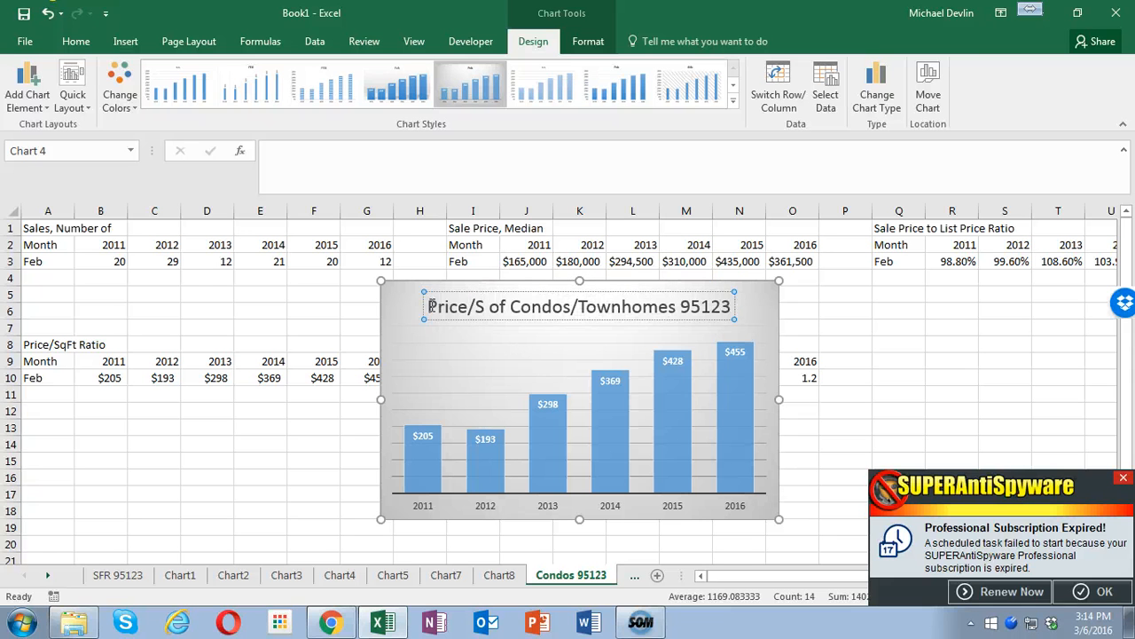
pyautogui.write('qFt')
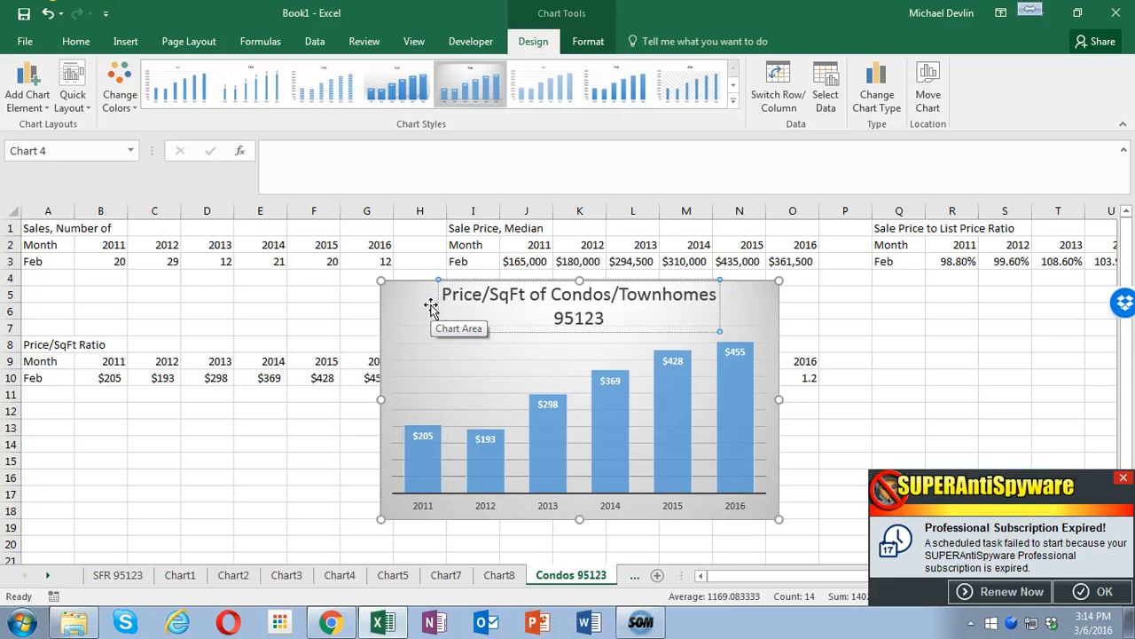
# - Move the Price/SqFt chart to a new sheet named Chart9, dismissing the SUPERAntiSpyware notification that covers the dialog
pyautogui.rightClick(780, 333)
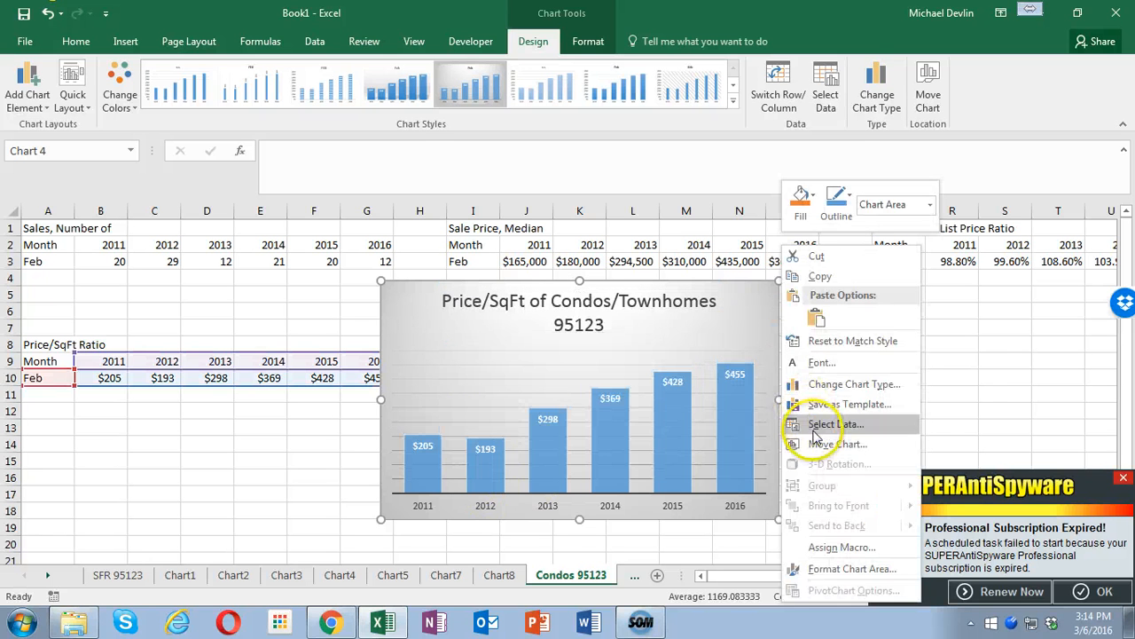
pyautogui.click(815, 445)
pyautogui.click(710, 414)
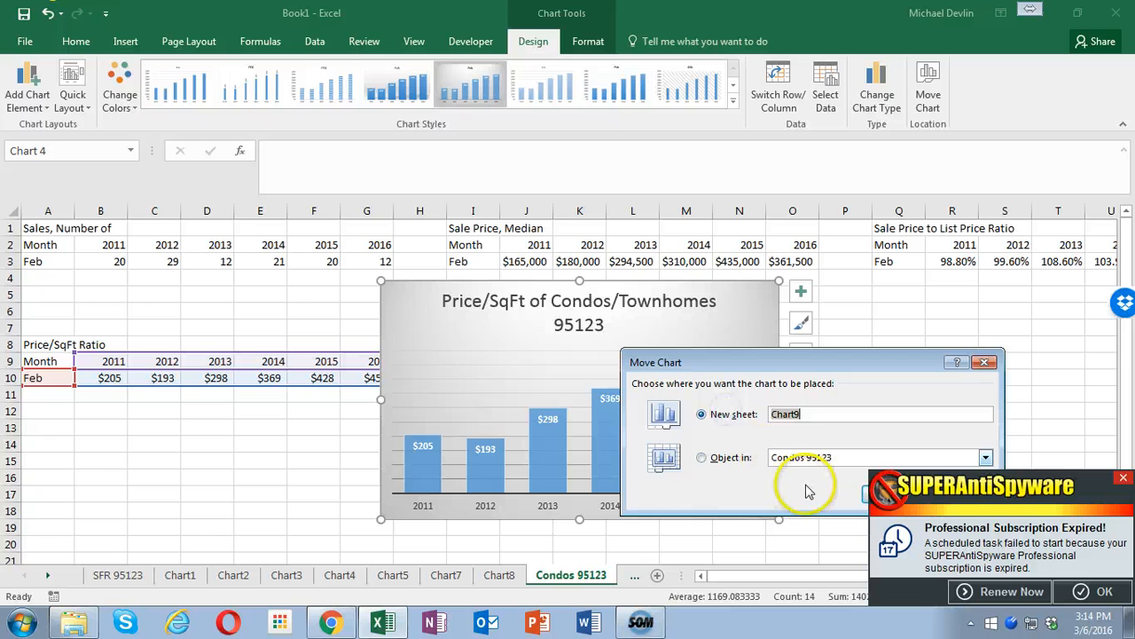
pyautogui.click(1124, 480)
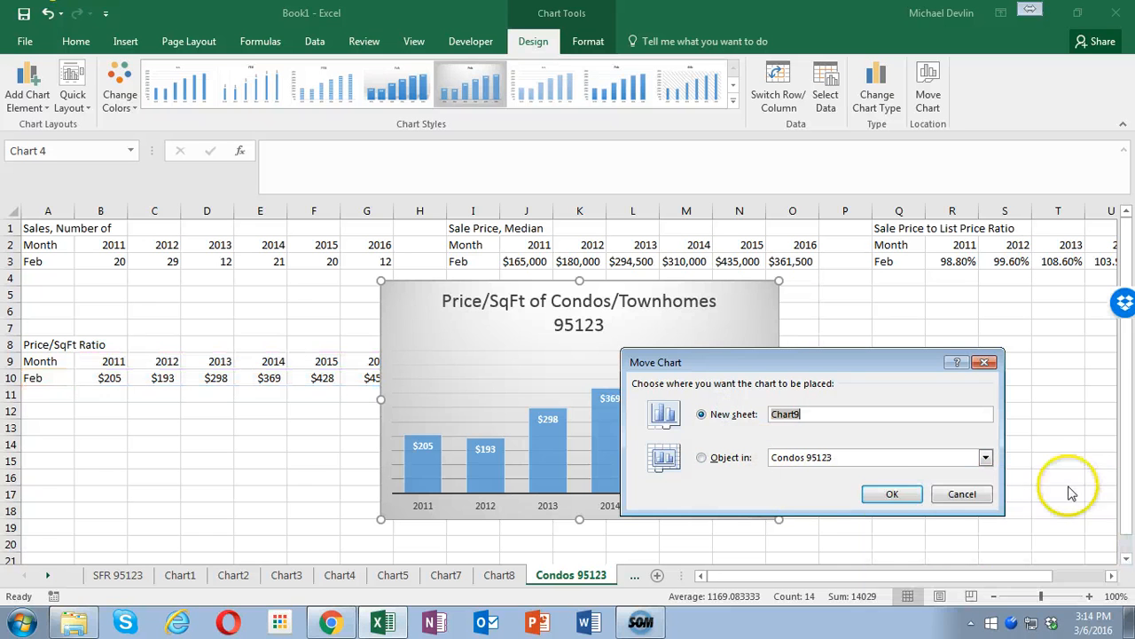
pyautogui.click(885, 494)
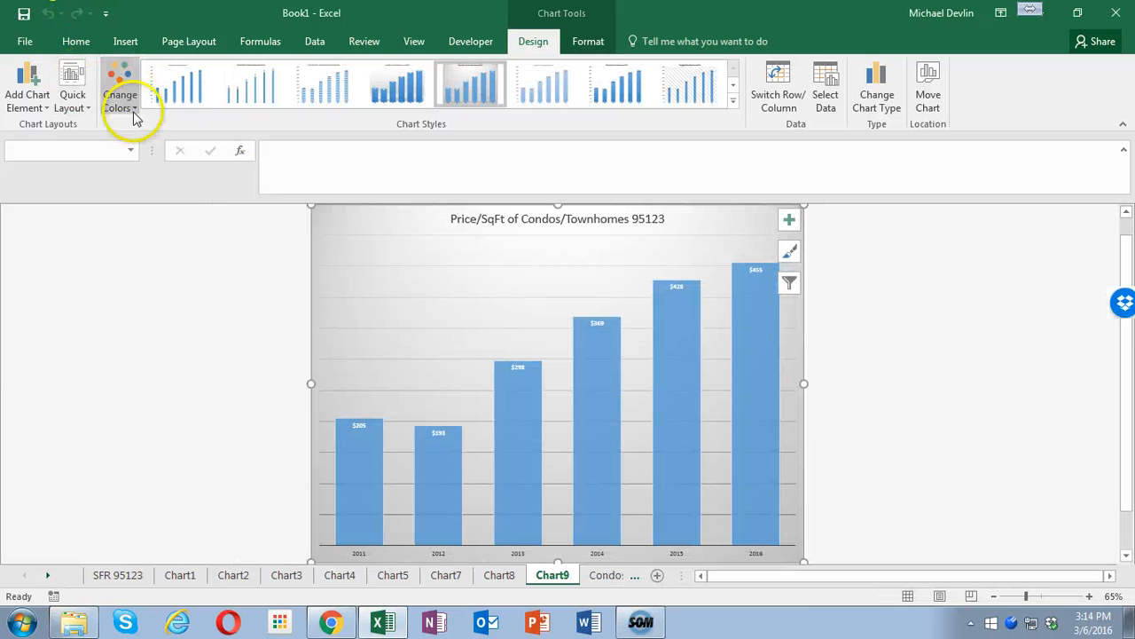
# - Return to the Condos 95123 sheet, insert a recommended Clustered Column chart from I9:O10, and apply the gray gradient style with data labels
pyautogui.click(603, 577)
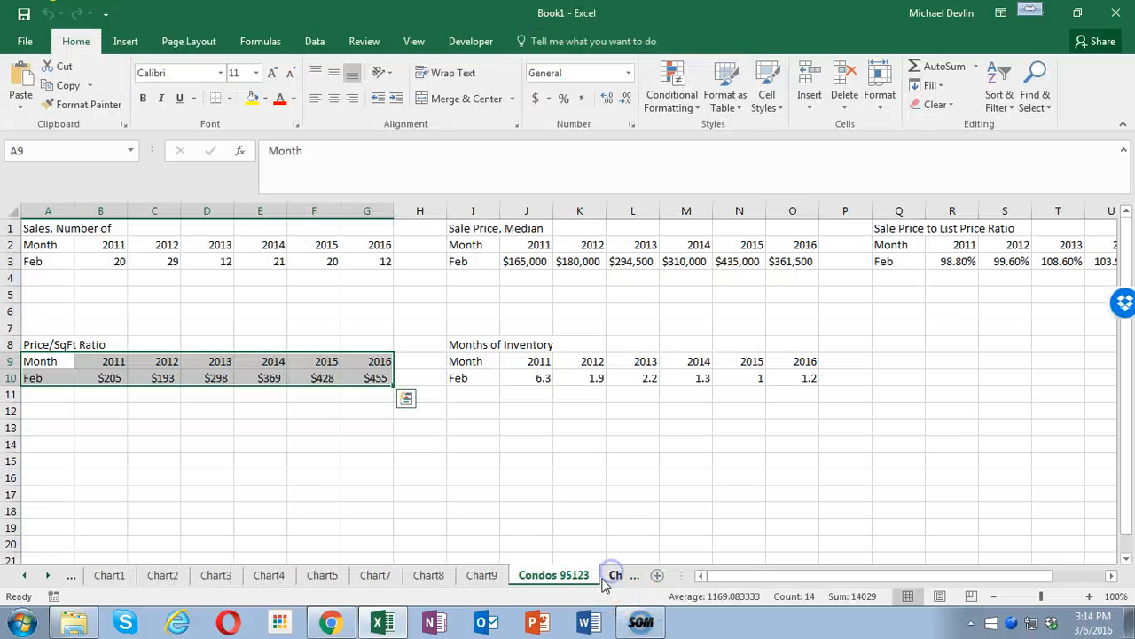
pyautogui.moveTo(462, 361); pyautogui.dragTo(771, 379)
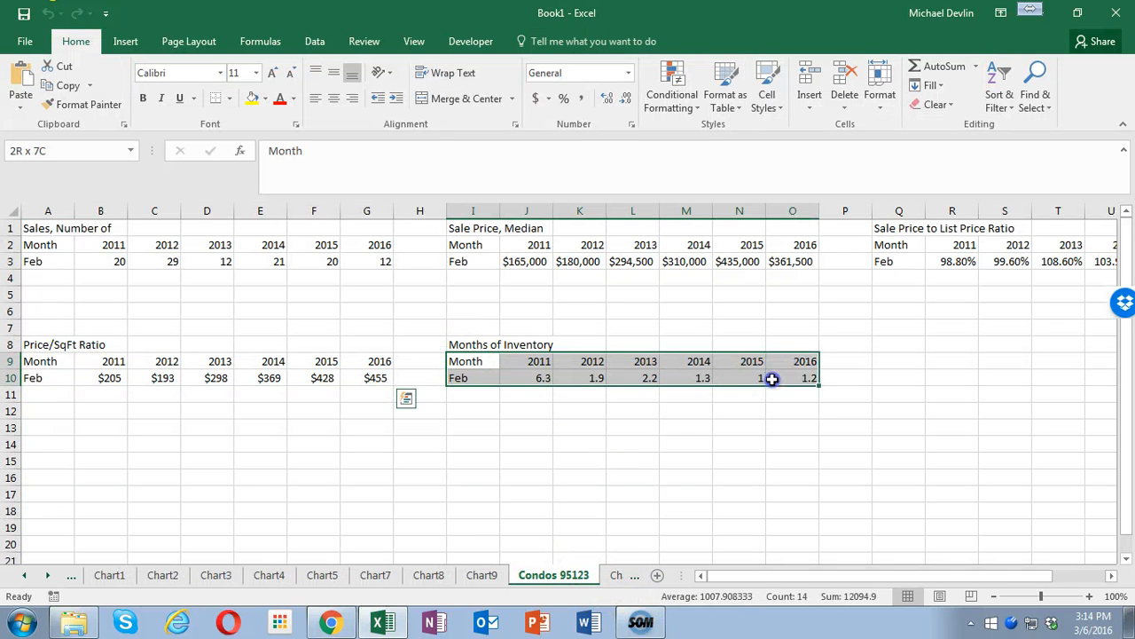
pyautogui.click(126, 41)
pyautogui.click(430, 89)
pyautogui.click(390, 242)
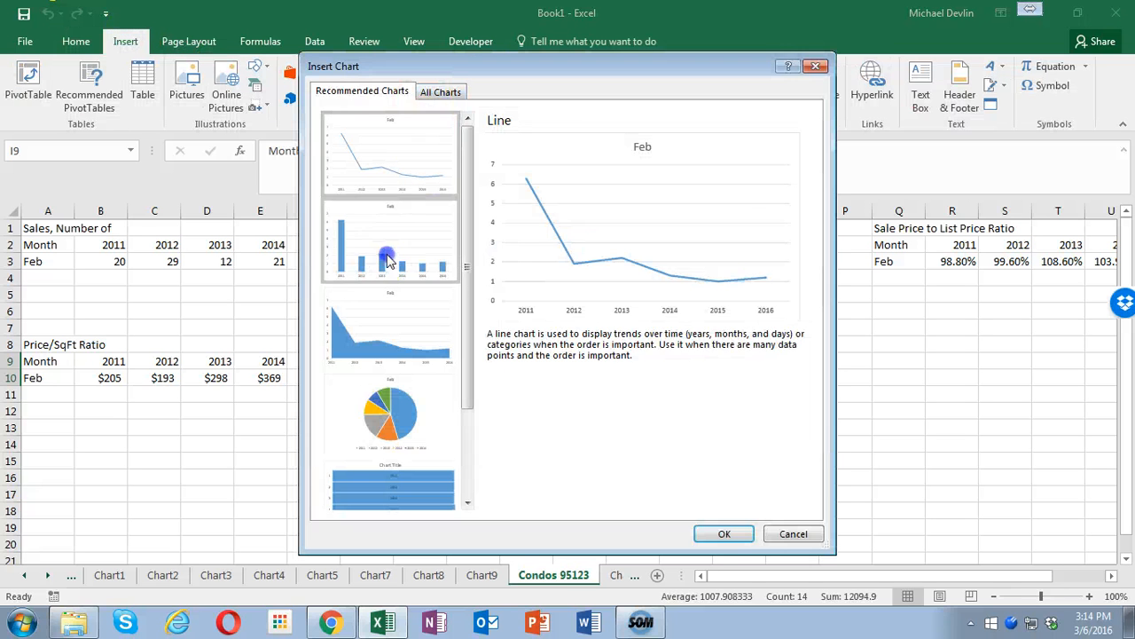
pyautogui.click(724, 533)
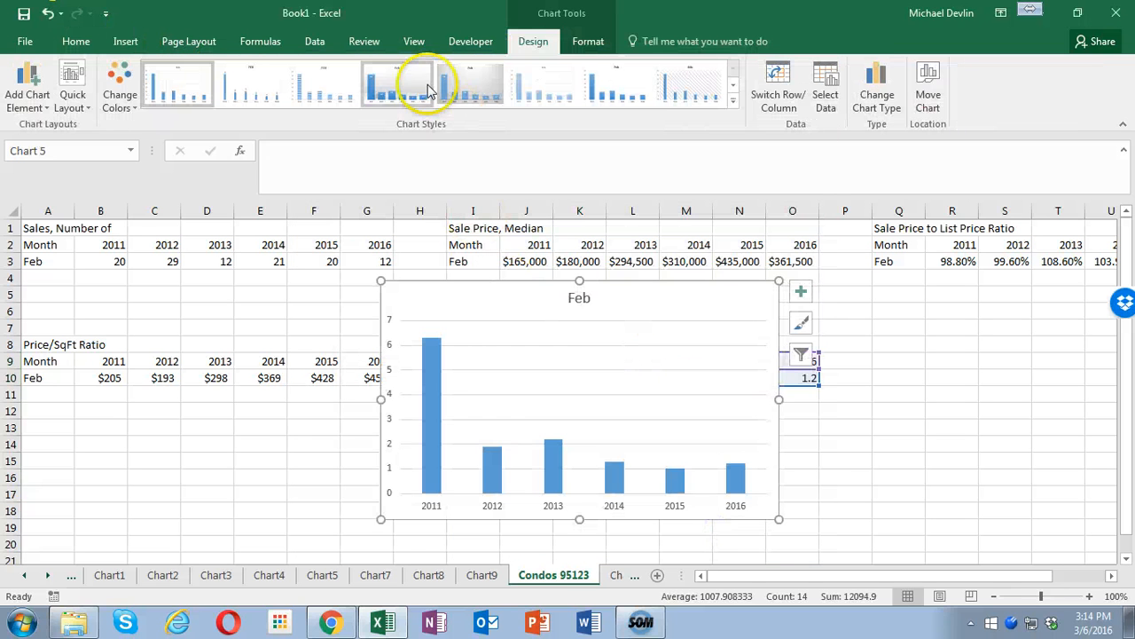
pyautogui.click(470, 84)
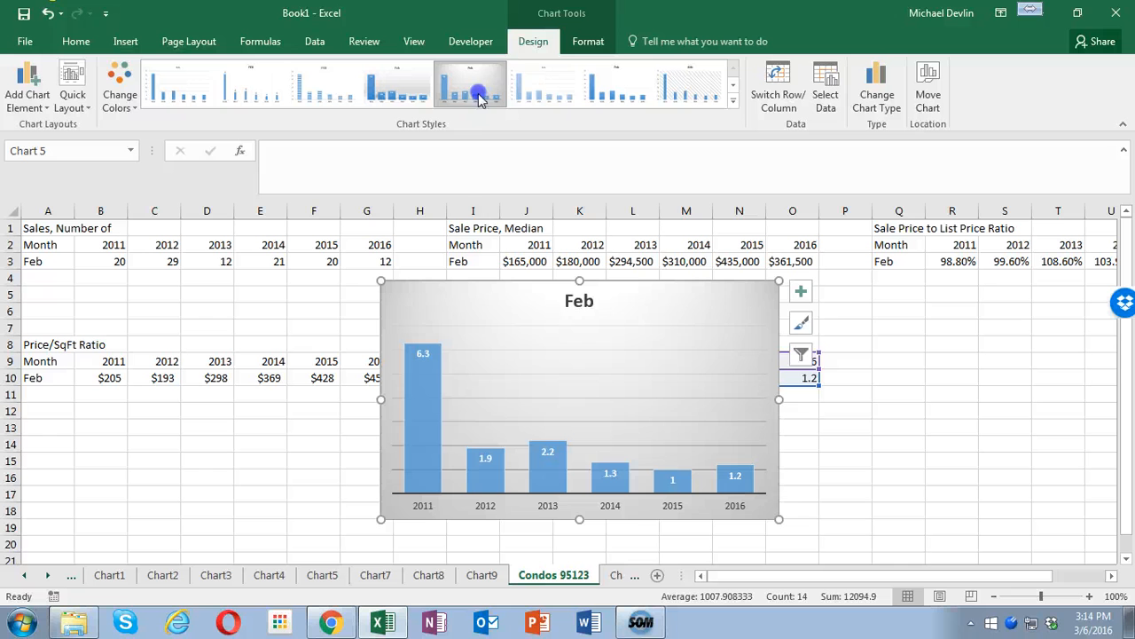
# - Replace the new chart's title with the copied one and edit it to "Months of Inventory of Condos/Townhomes 95123"
pyautogui.click(572, 302)
pyautogui.moveTo(556, 282); pyautogui.dragTo(524, 384)
pyautogui.click(523, 383)
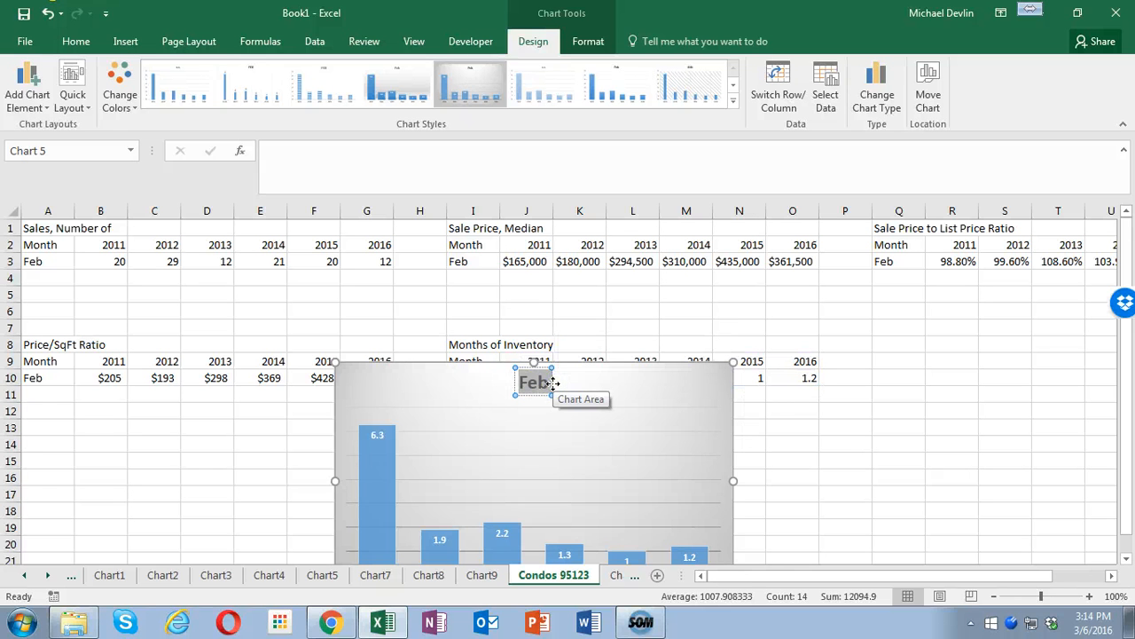
pyautogui.write('Sales of Condos/Townhomes 95123')
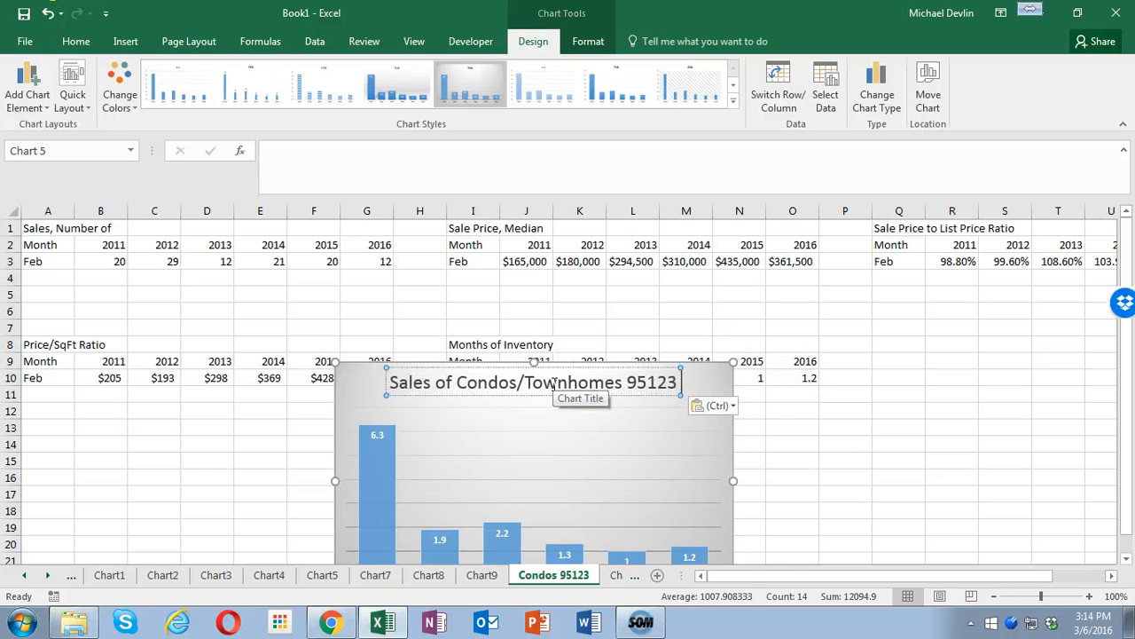
pyautogui.doubleClick(418, 384)
pyautogui.write('Months of I')
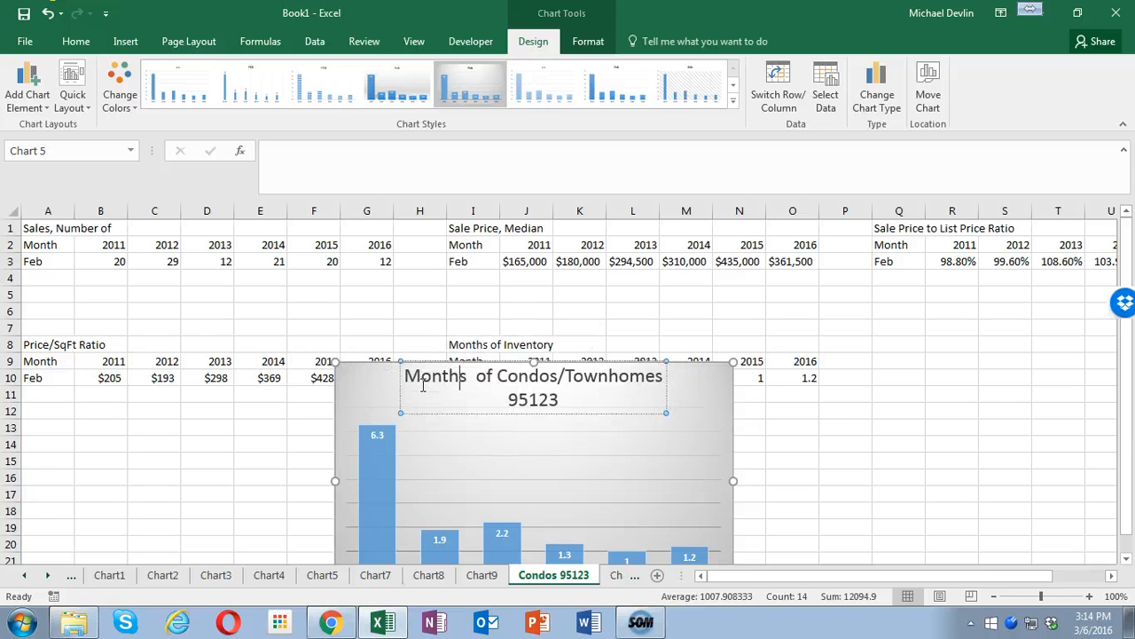
pyautogui.write('nventory')
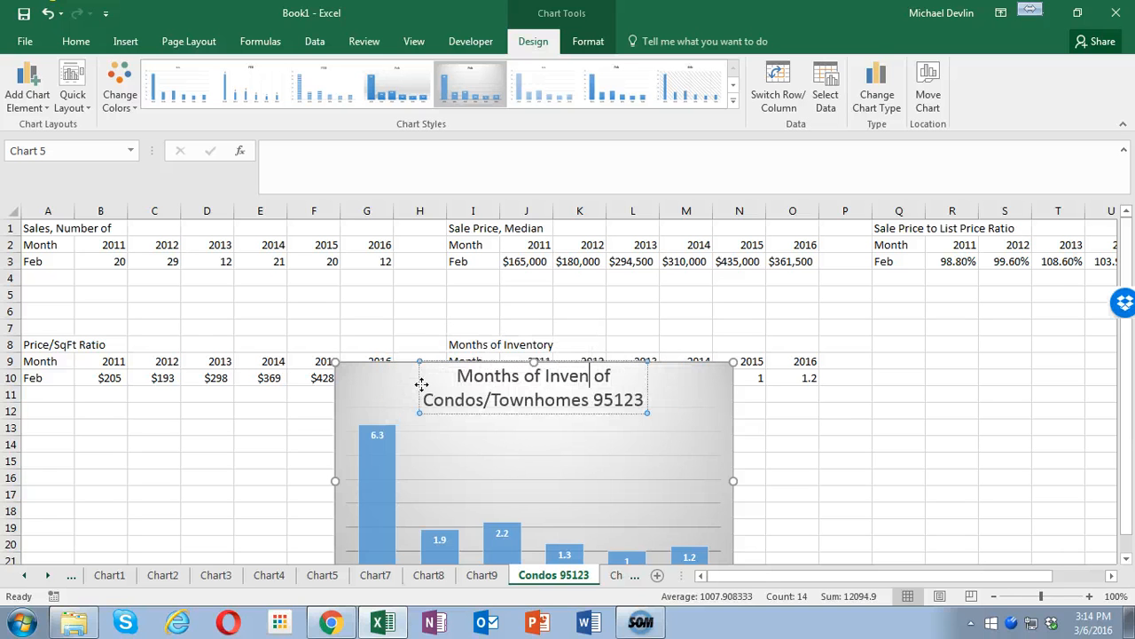
pyautogui.click(735, 383)
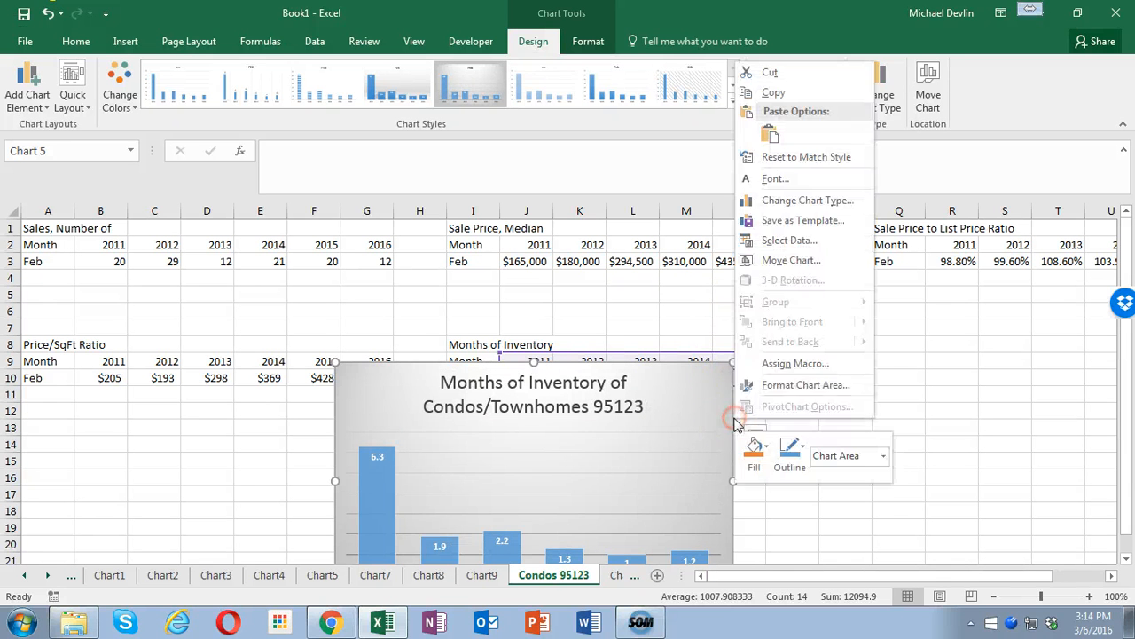
# - Move the Months of Inventory chart to a new sheet named Chart10
pyautogui.rightClick(731, 413)
pyautogui.click(793, 261)
pyautogui.click(700, 232)
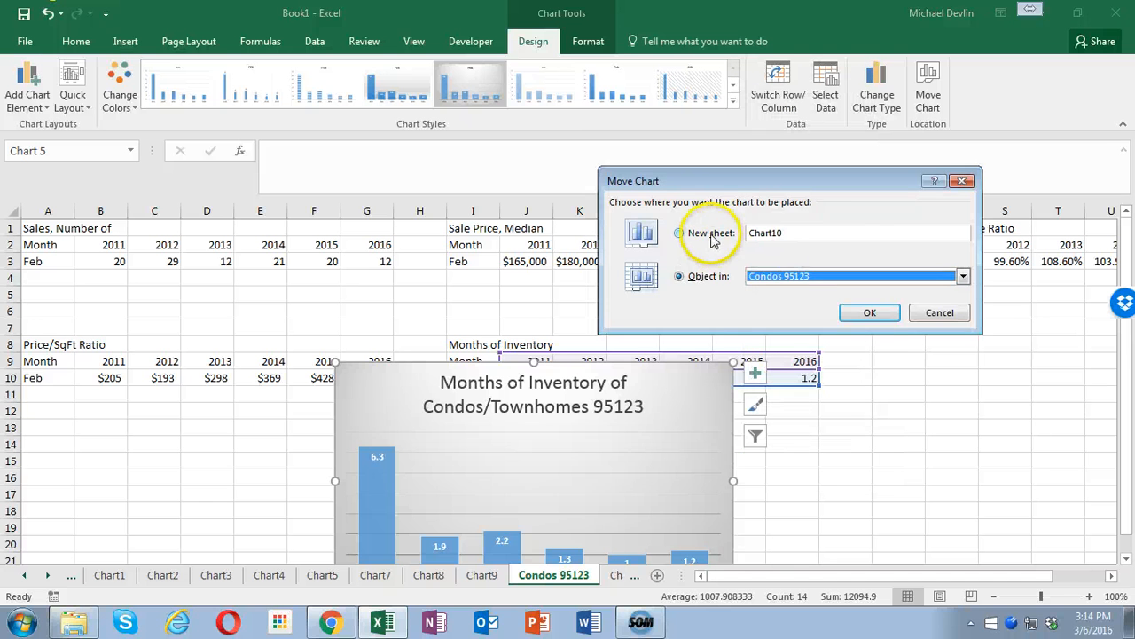
pyautogui.click(867, 310)
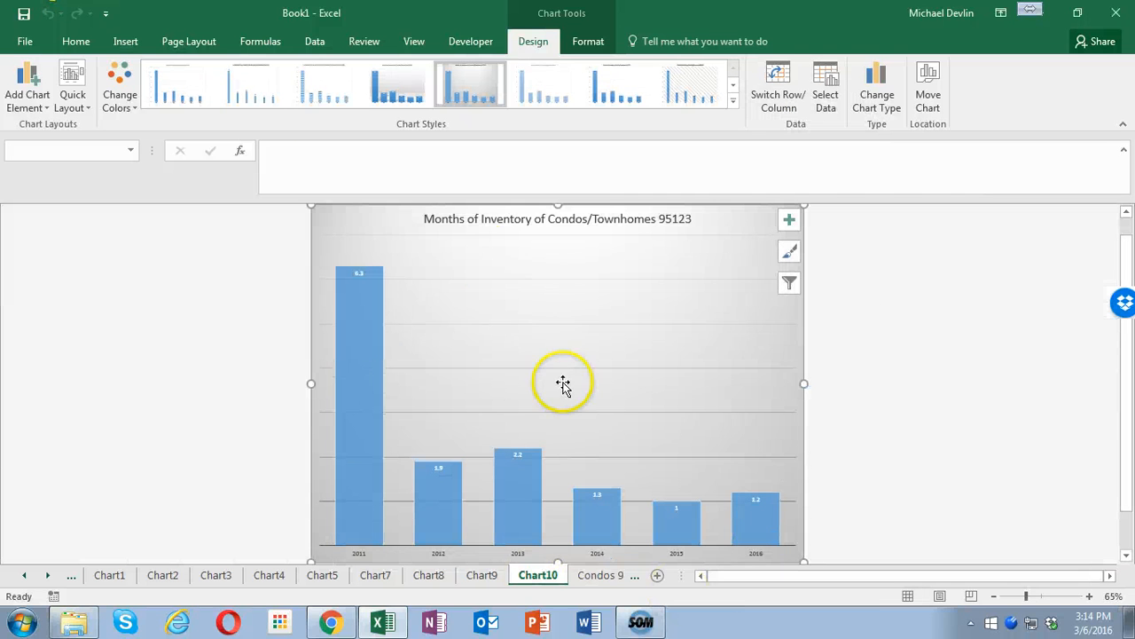
# - Reposition the Condos 95123 sheet directly after Chart5, check the Chart5 sheet and return to Condos 95123
pyautogui.click(601, 576)
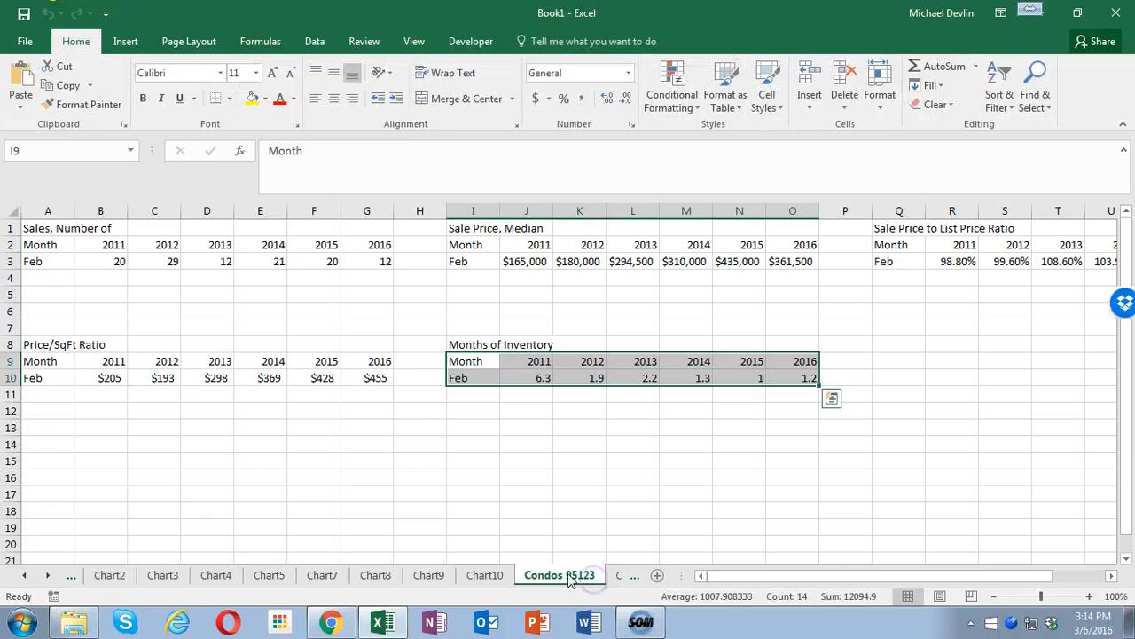
pyautogui.moveTo(441, 574); pyautogui.dragTo(279, 580)
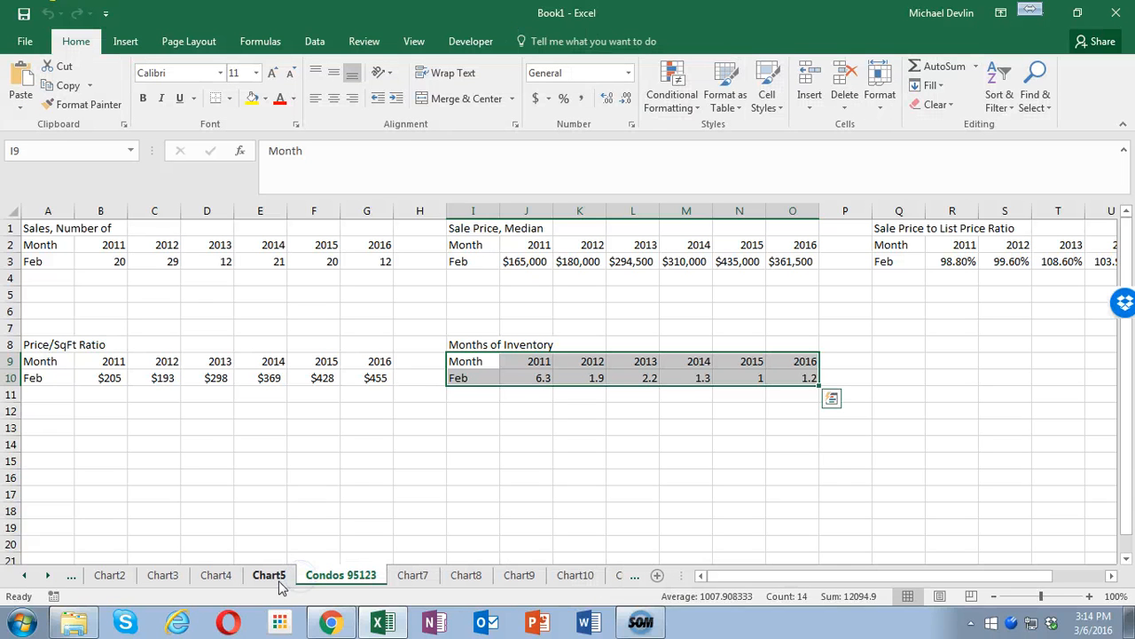
pyautogui.click(269, 575)
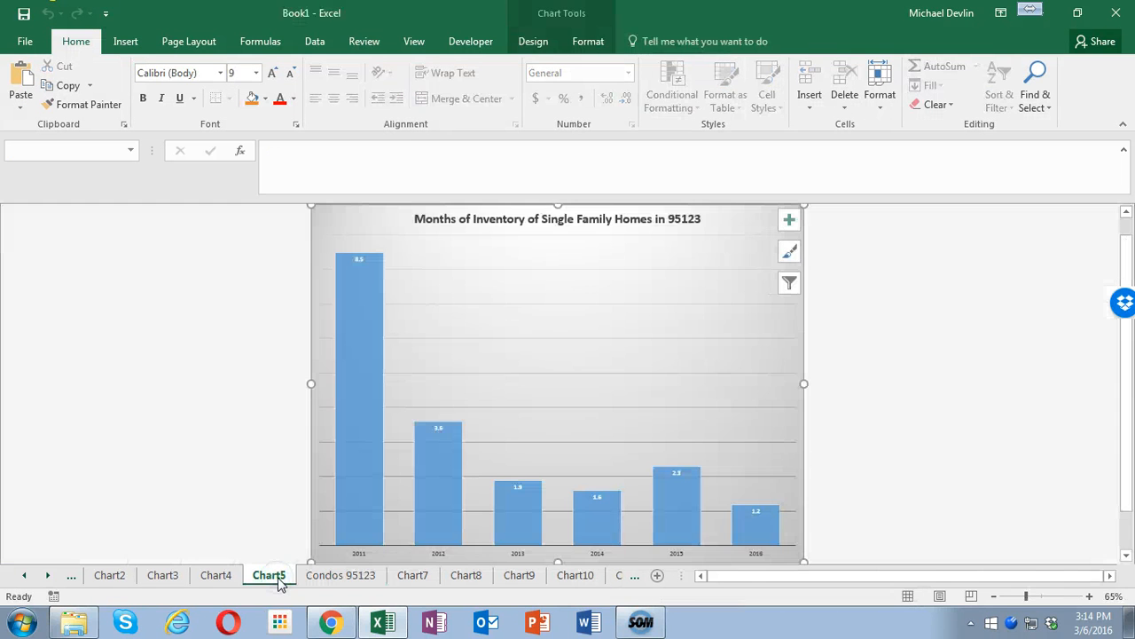
pyautogui.click(325, 577)
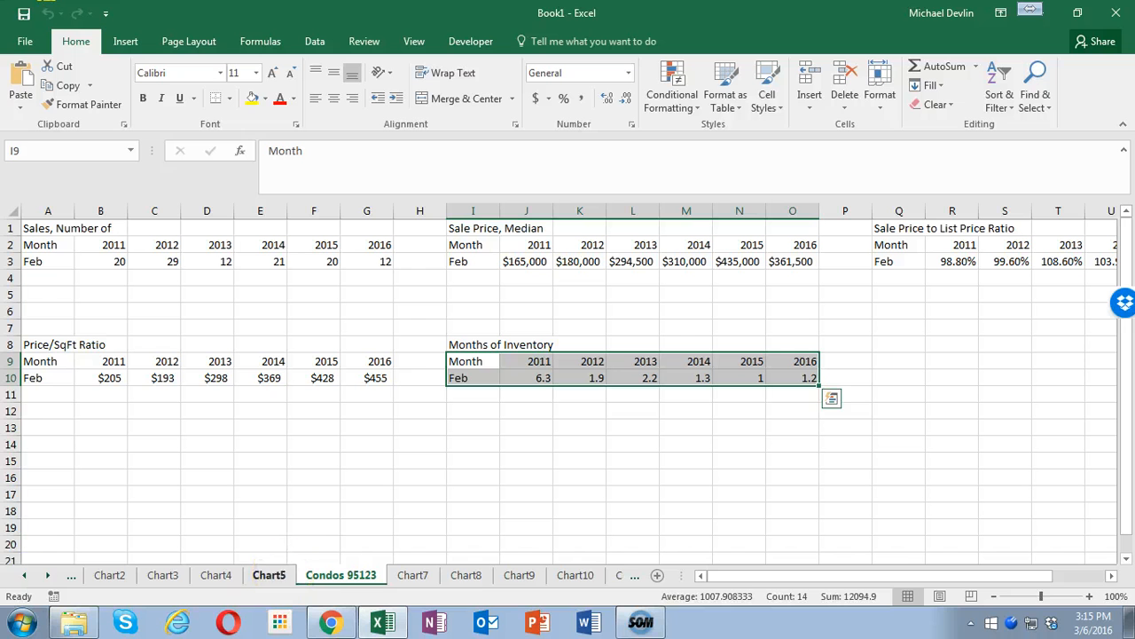
# - On the SFR 95123 sheet, calculate the change in number of sales from 2014 to 2016 in E4 with =G3-E3
pyautogui.click(24, 576)
pyautogui.click(24, 576)
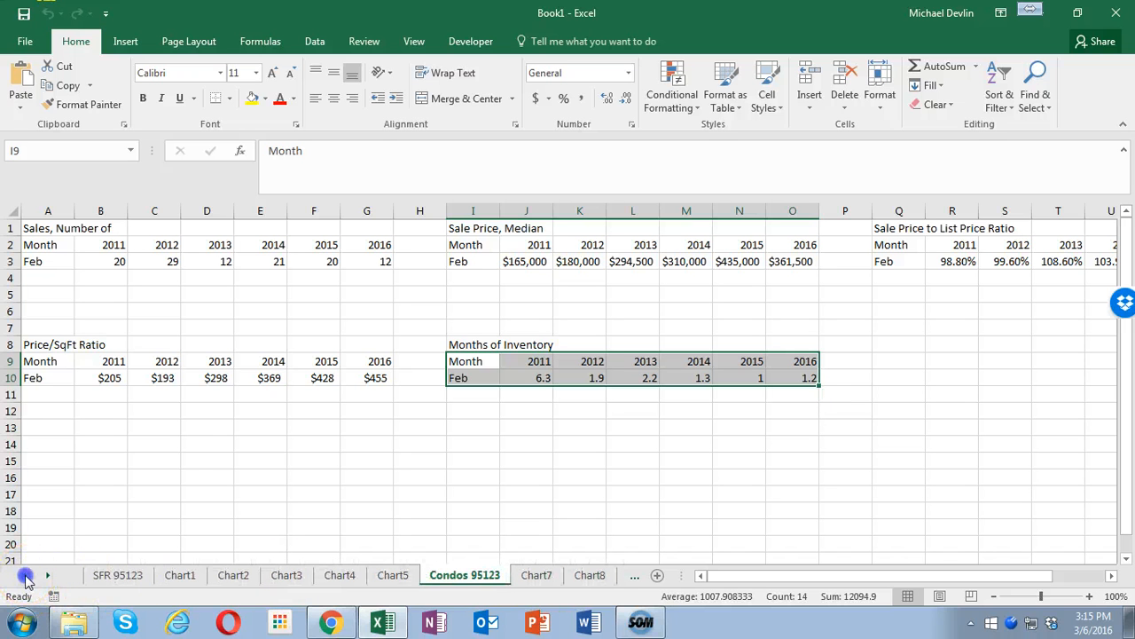
pyautogui.click(129, 576)
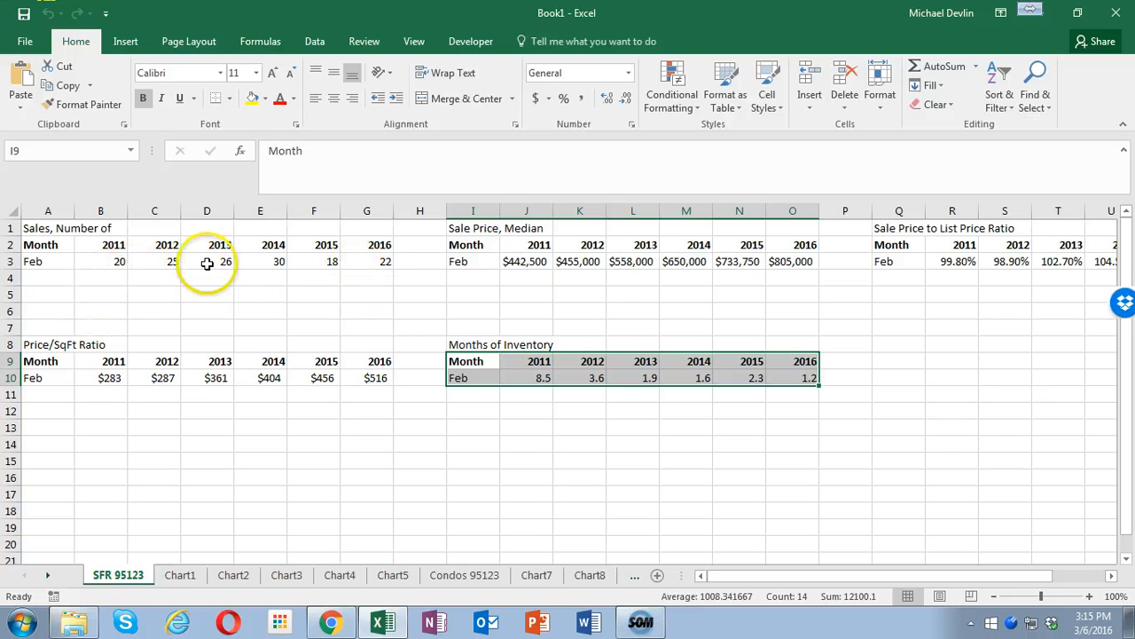
pyautogui.click(271, 277)
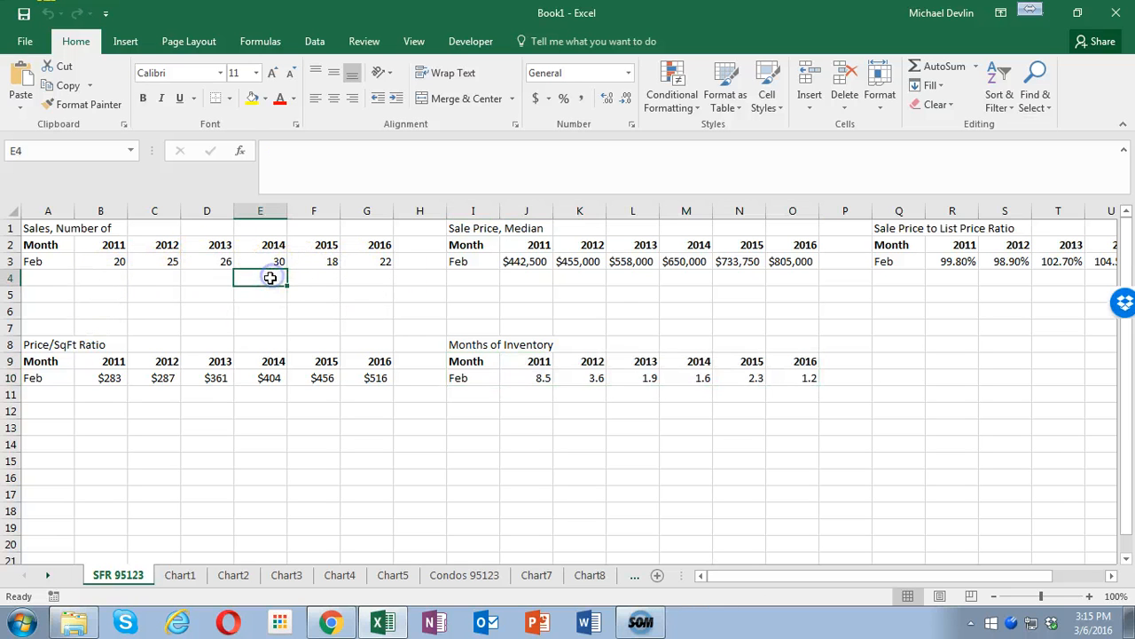
pyautogui.click(364, 275)
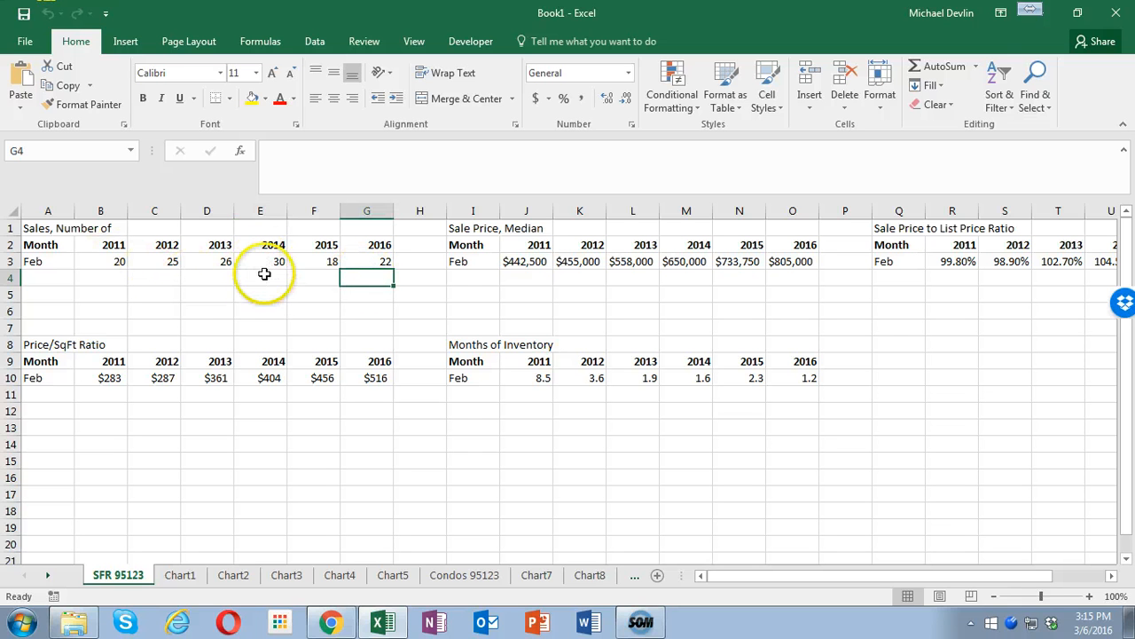
pyautogui.click(260, 279)
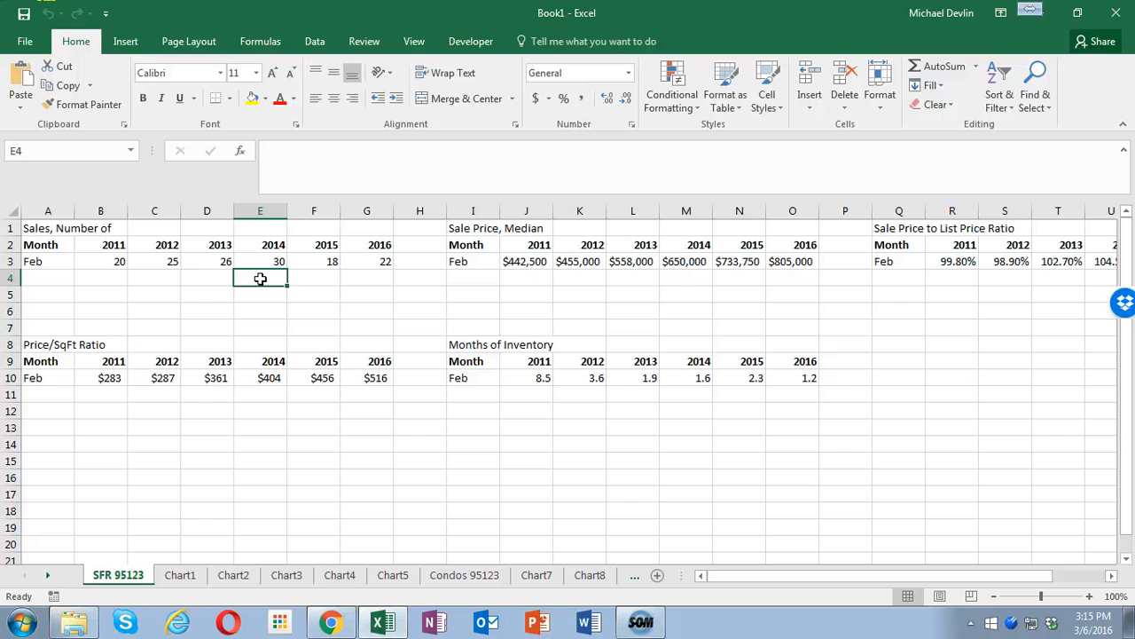
pyautogui.write('=')
pyautogui.click(364, 262)
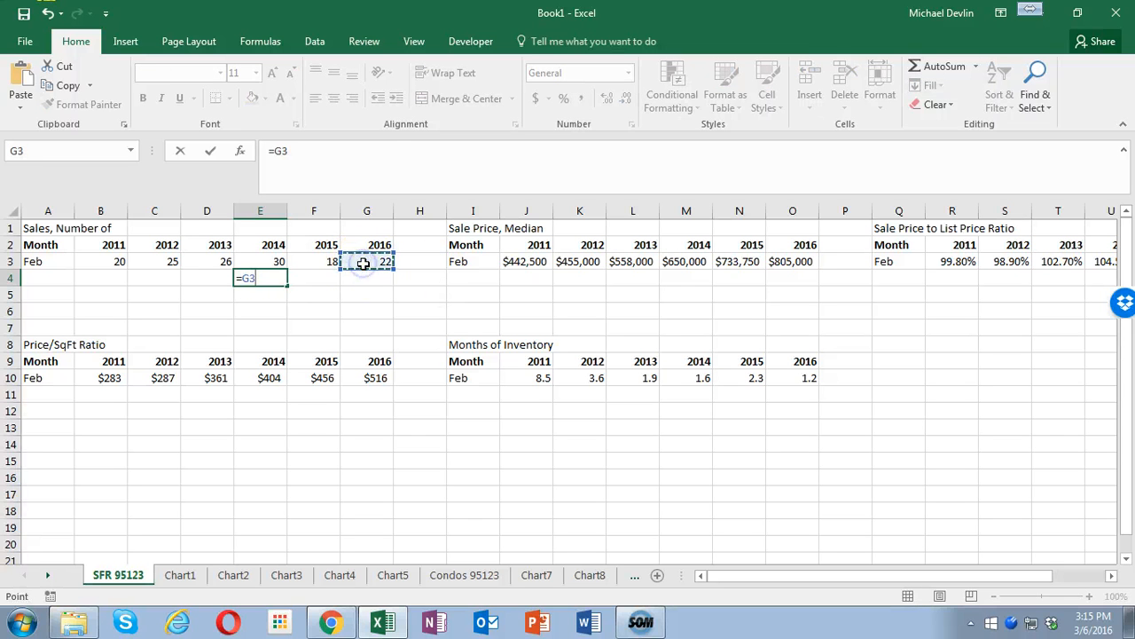
pyautogui.write('-')
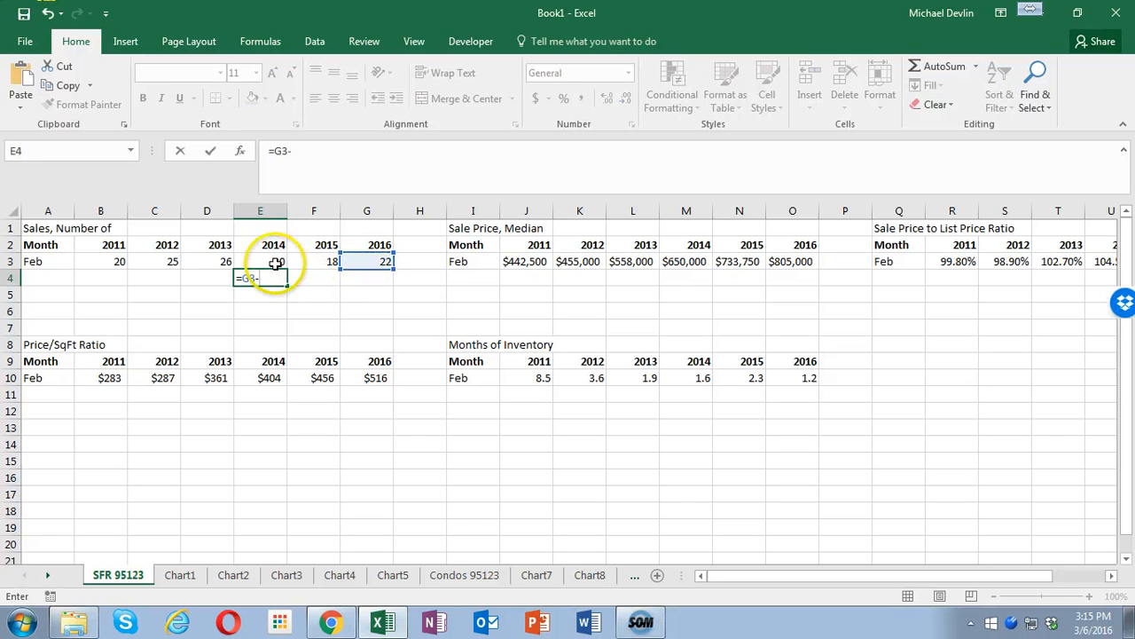
pyautogui.press('Return')
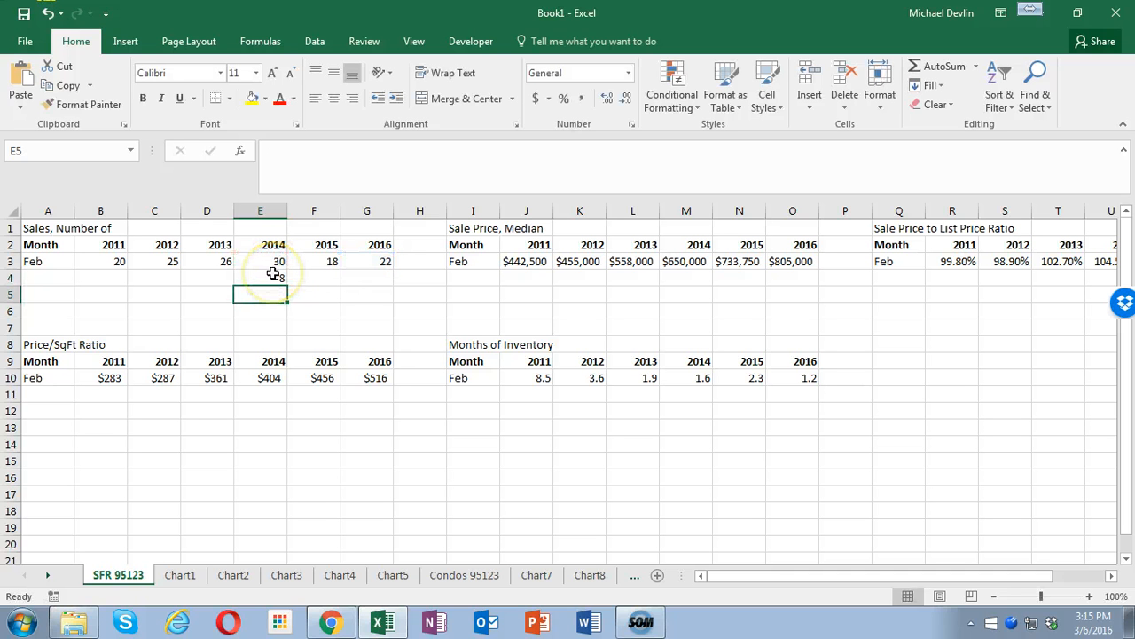
# - Calculate the relative sales change in E5 with =E4/E3 and format row 5 as percentages
pyautogui.write('=')
pyautogui.click(272, 278)
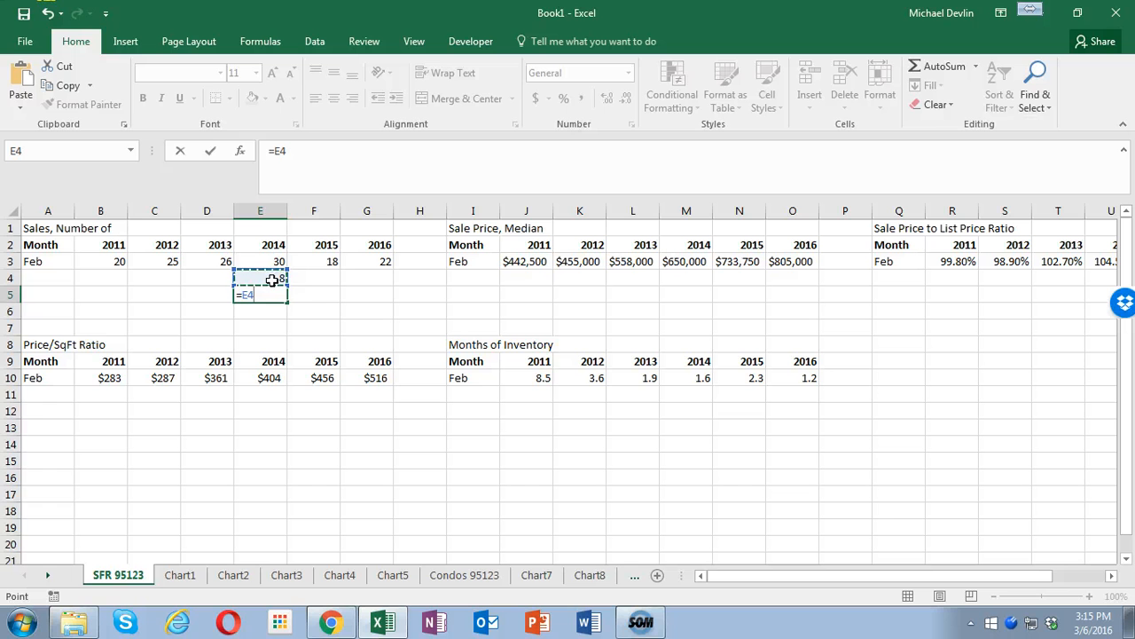
pyautogui.click(266, 263)
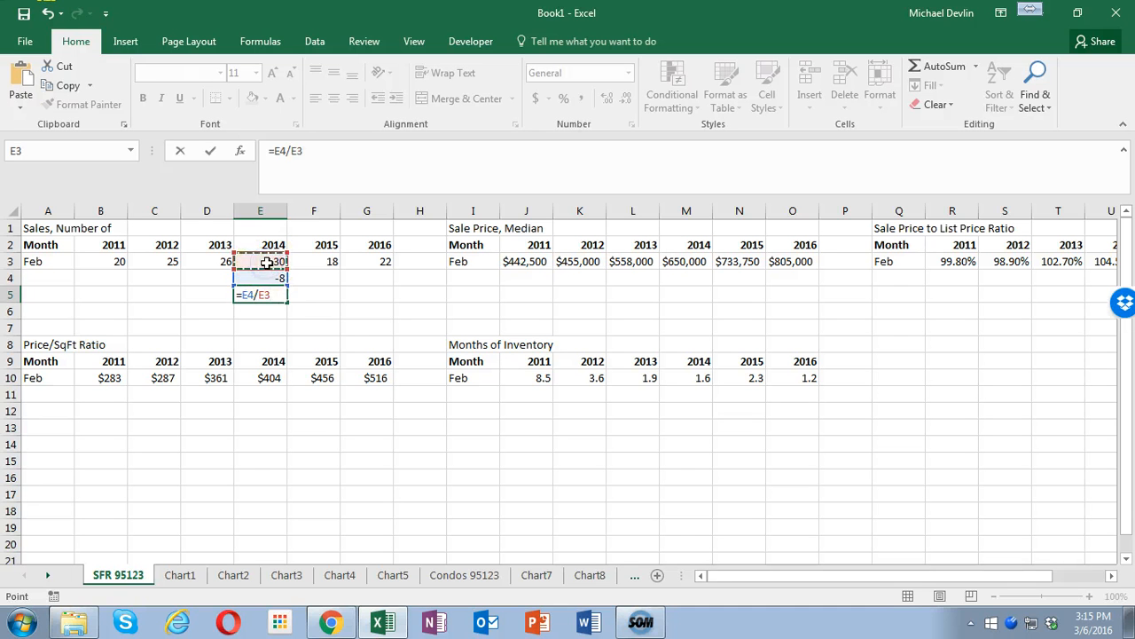
pyautogui.press('Return')
pyautogui.click(11, 295)
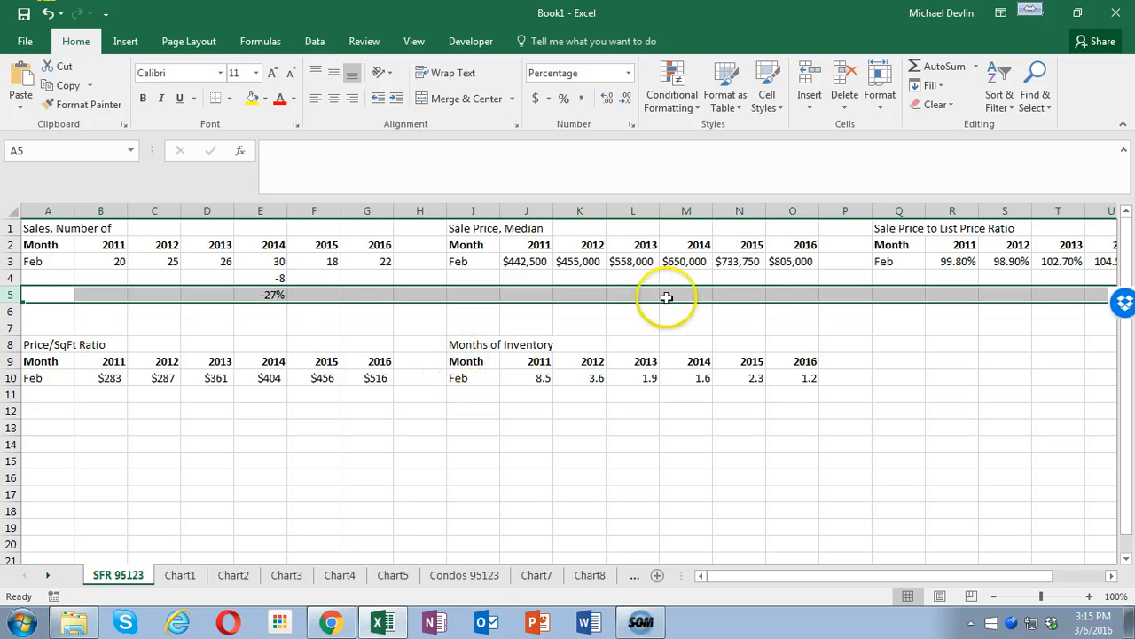
# - Calculate the change in median sale price from 2011 to 2016 in J4 with =O3-J3
pyautogui.click(530, 275)
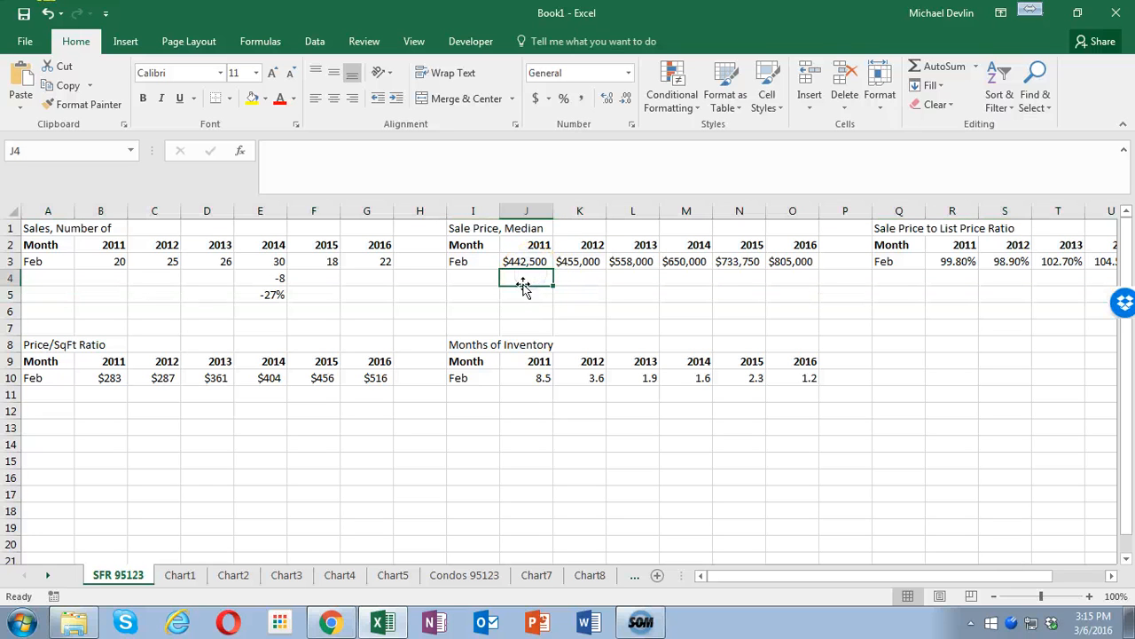
pyautogui.write('=')
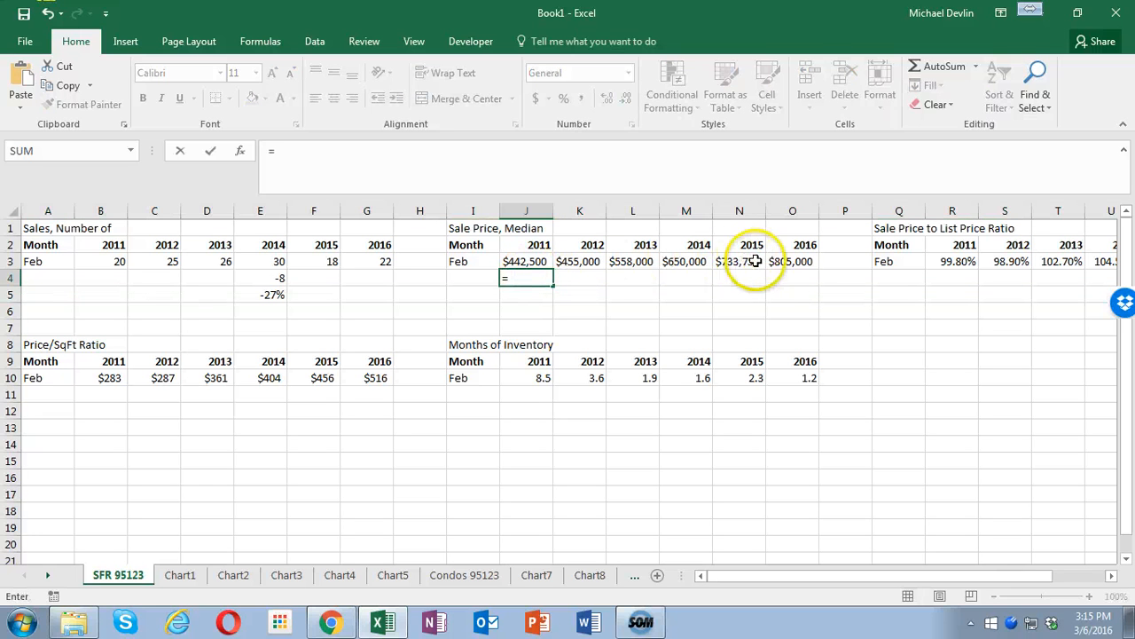
pyautogui.click(786, 261)
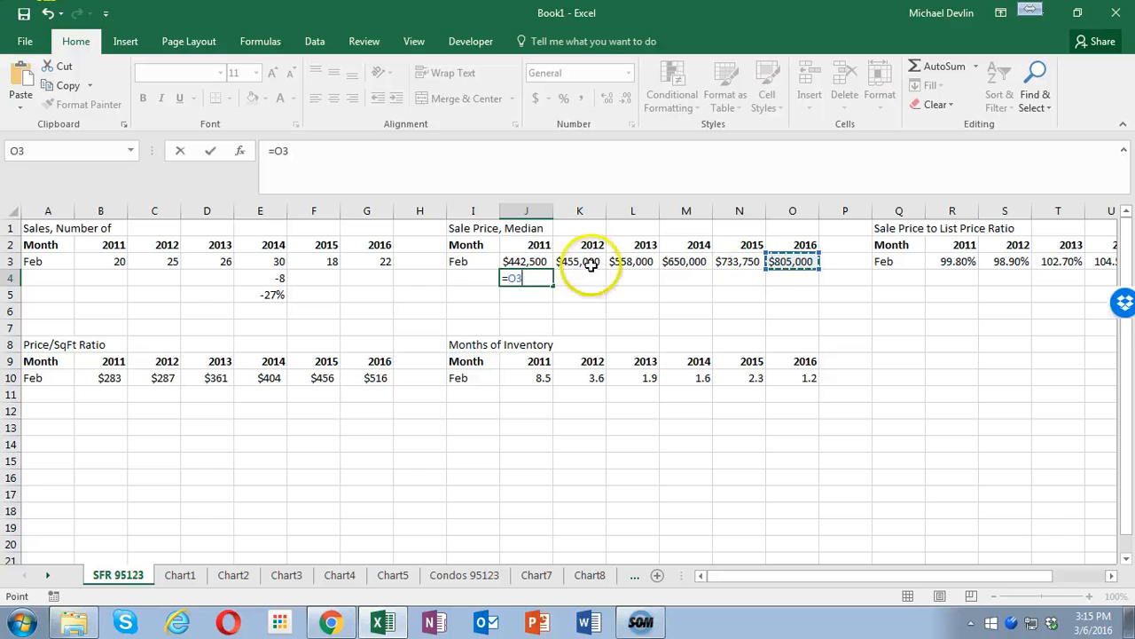
pyautogui.write('-')
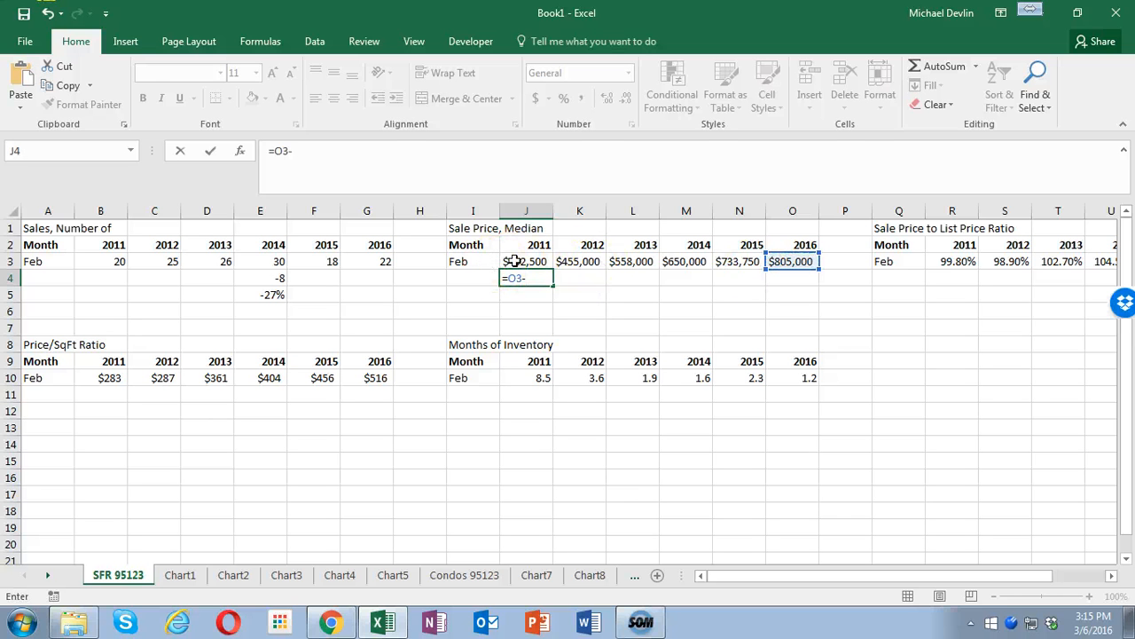
pyautogui.press('Return')
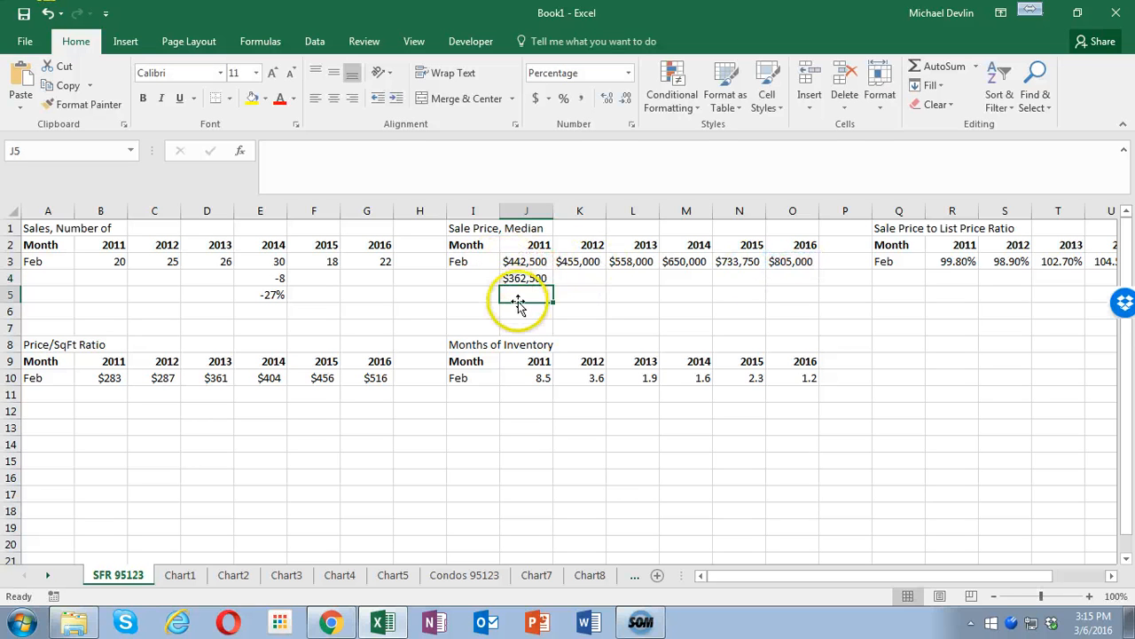
# - Calculate the percentage change in median sale price in J5 with =J4/J3
pyautogui.write('=')
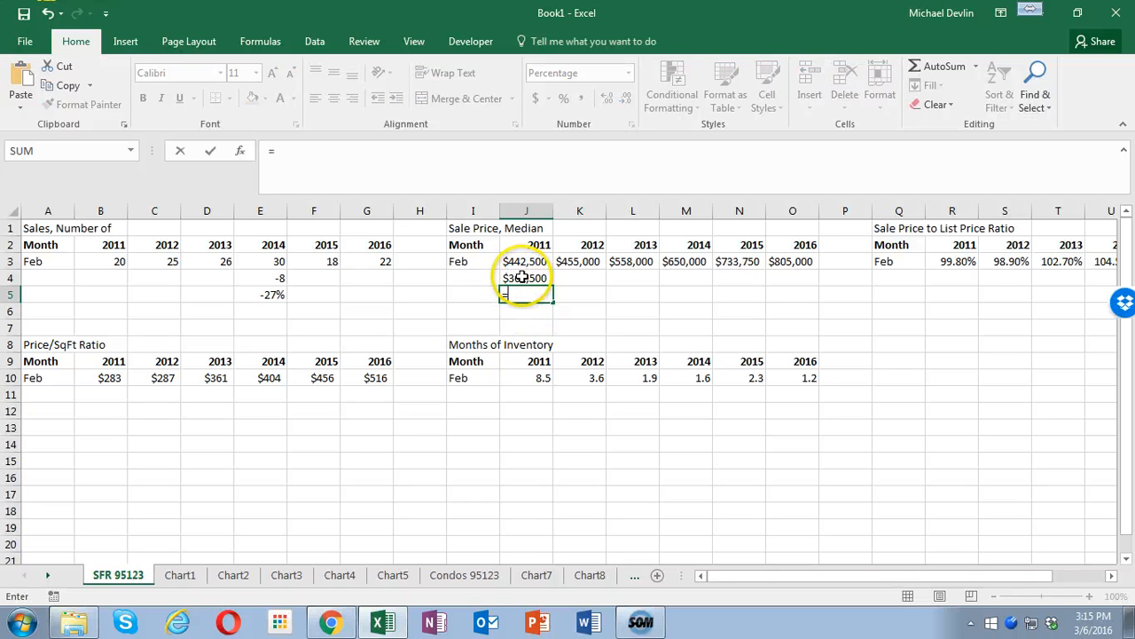
pyautogui.click(523, 277)
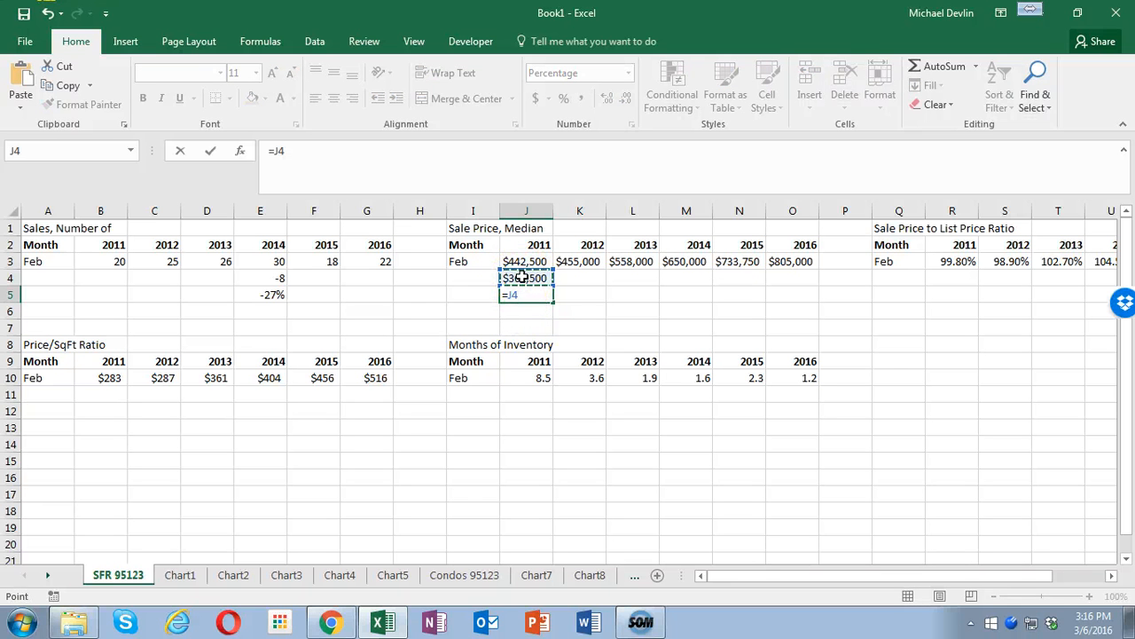
pyautogui.click(526, 261)
pyautogui.press('Return')
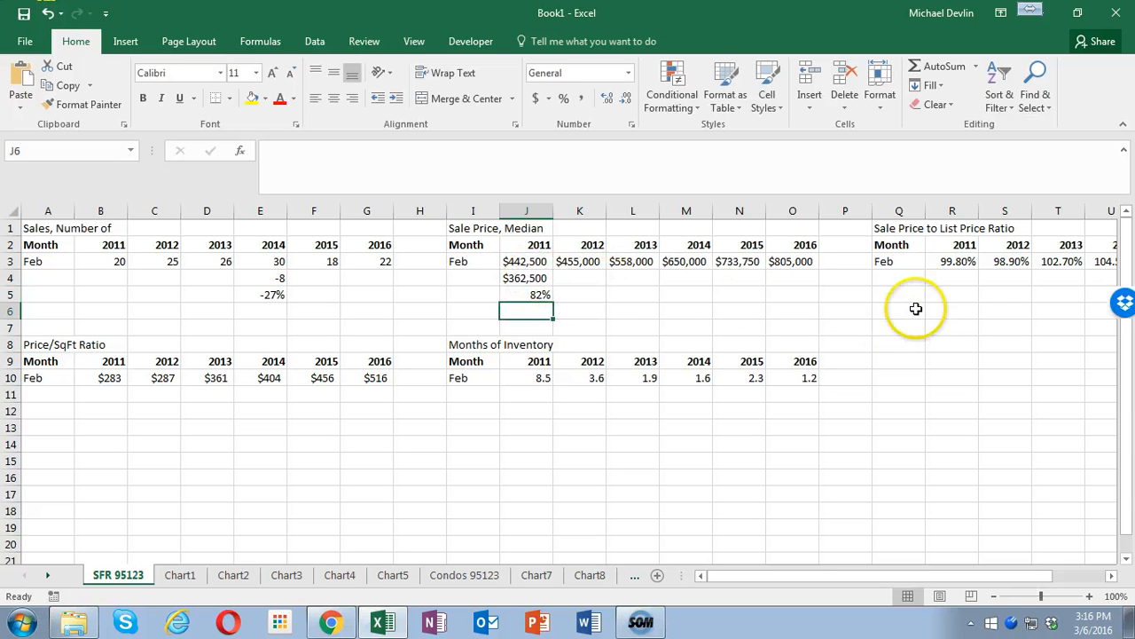
# - Calculate the change in sale price to list price ratio from 2011 to 2016 in R4 with =W3-R3
pyautogui.click(962, 278)
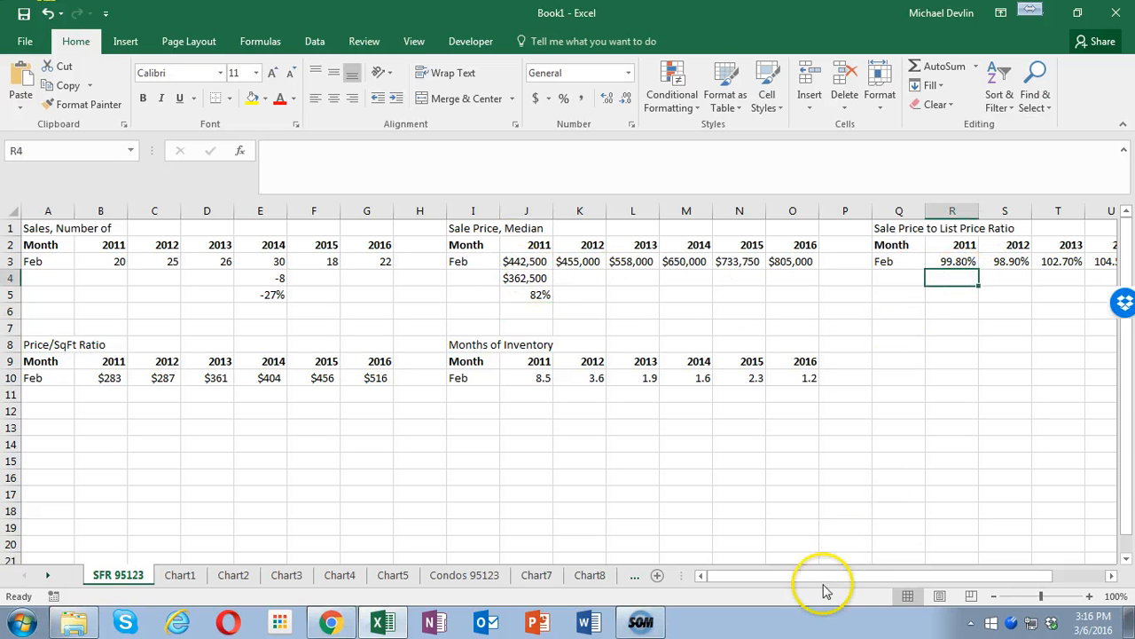
pyautogui.moveTo(824, 576); pyautogui.dragTo(950, 573)
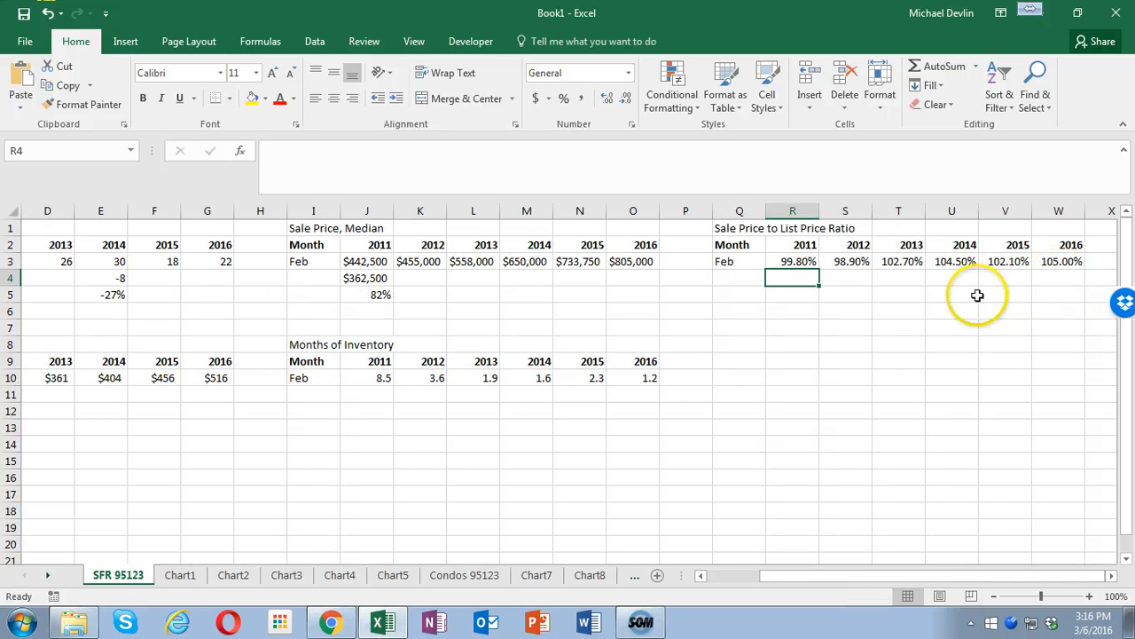
pyautogui.write('=')
pyautogui.click(1050, 262)
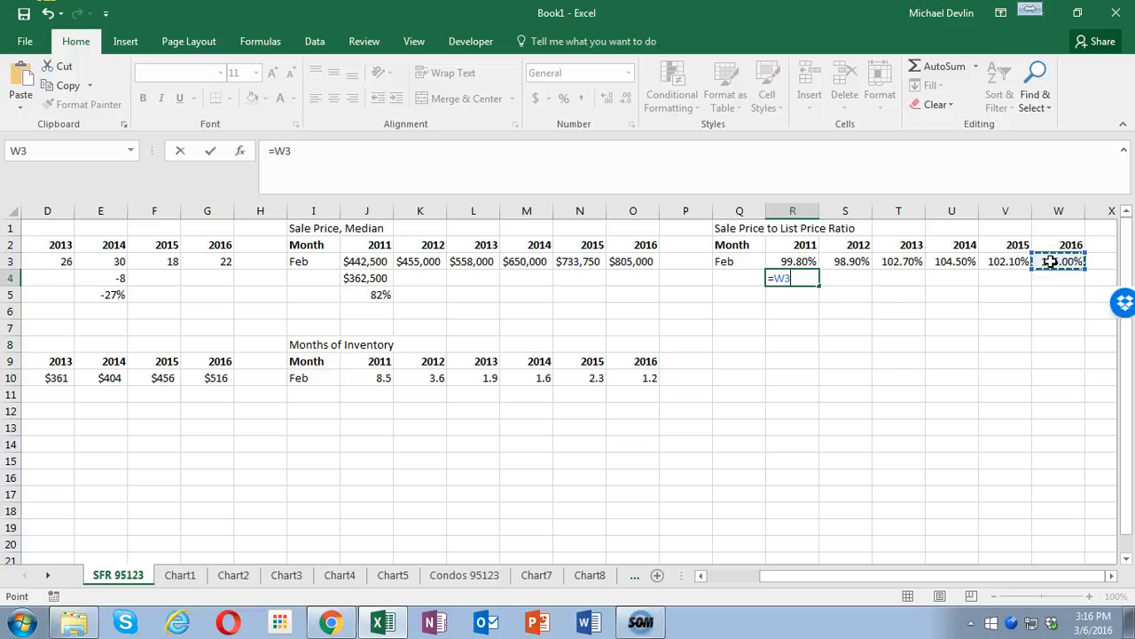
pyautogui.write('-')
pyautogui.press('Return')
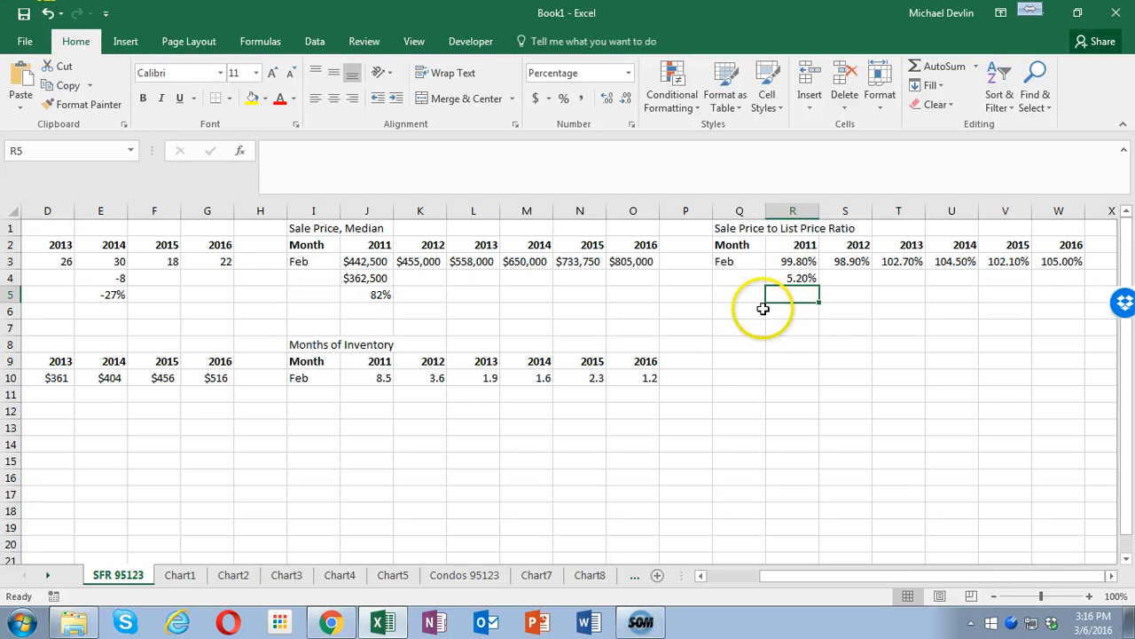
# - Calculate the percentage change in sale price to list price ratio in R5 with =R4/R3
pyautogui.write('=')
pyautogui.click(795, 281)
pyautogui.write('/')
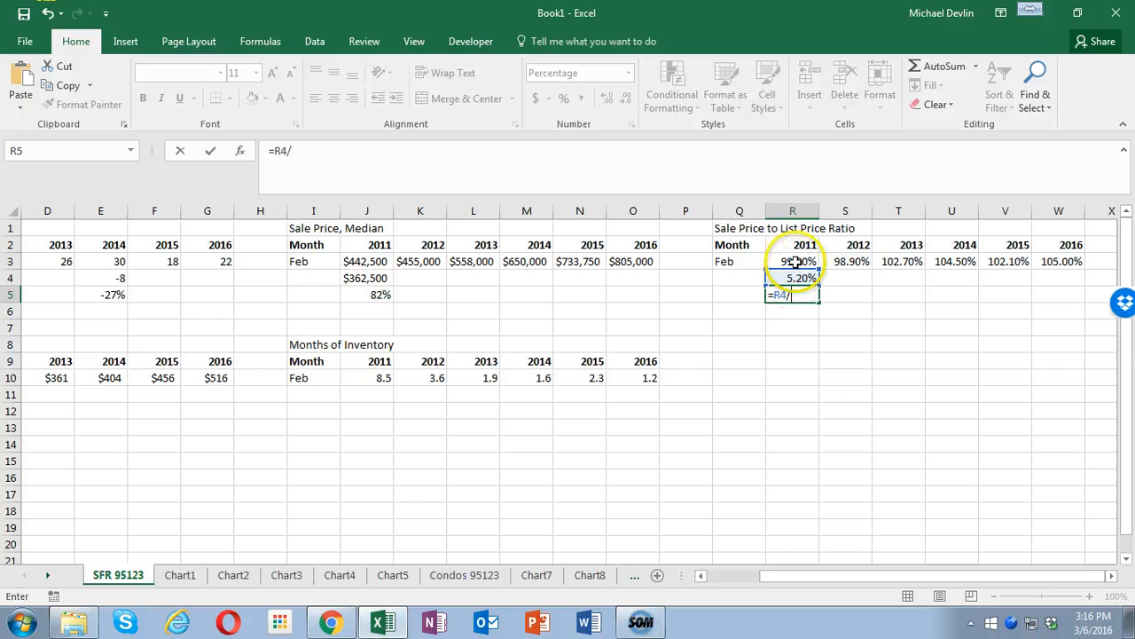
pyautogui.click(795, 262)
pyautogui.press('Return')
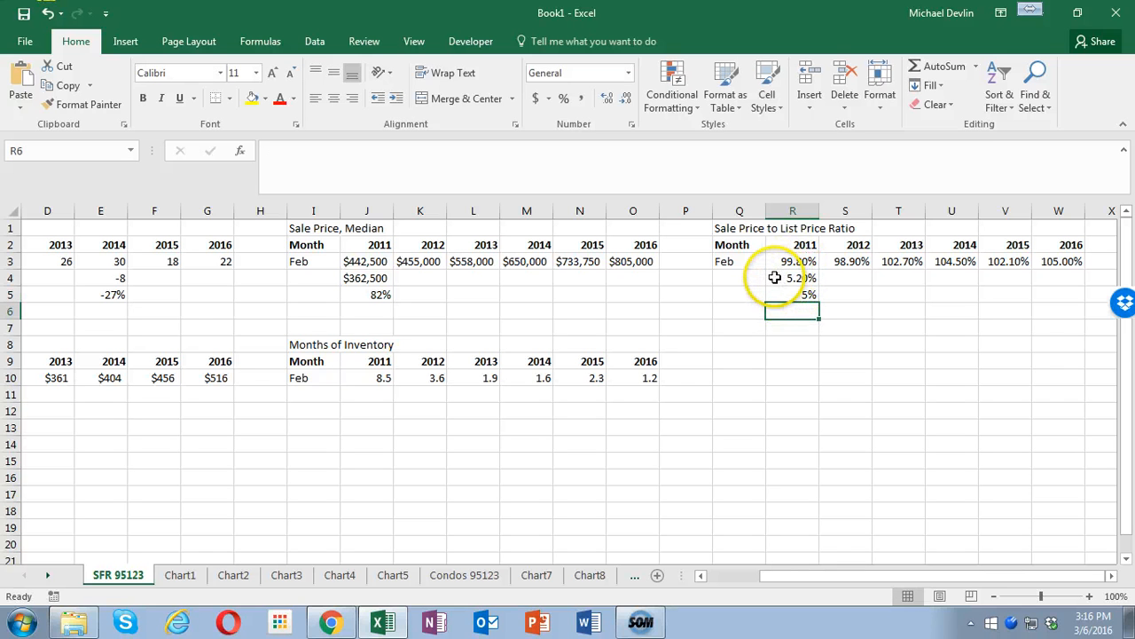
pyautogui.click(775, 278)
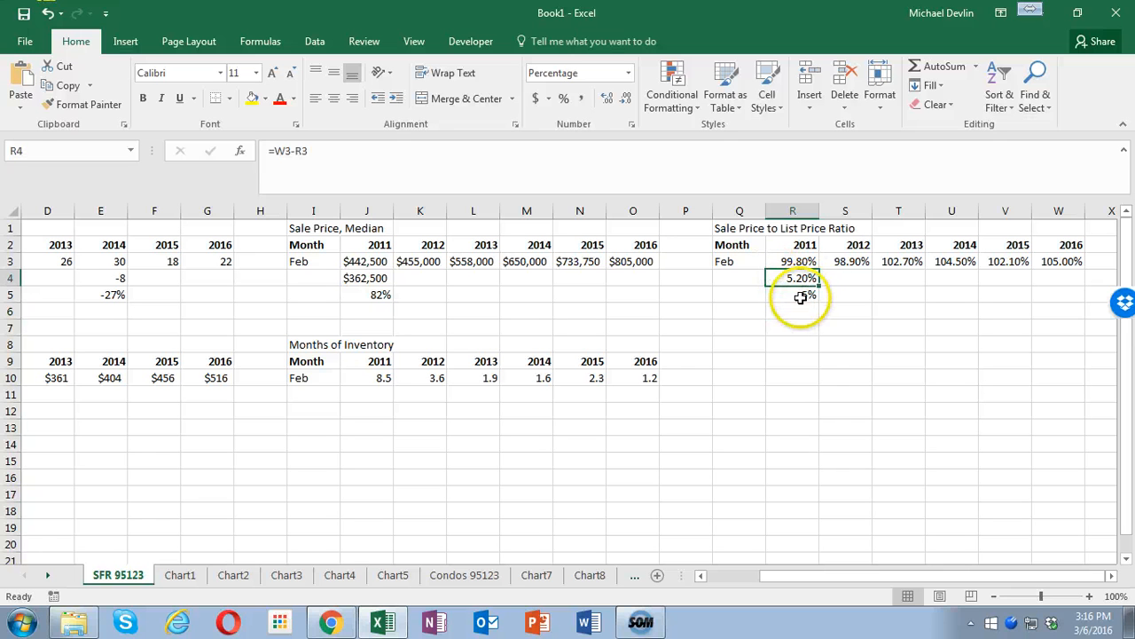
pyautogui.click(801, 297)
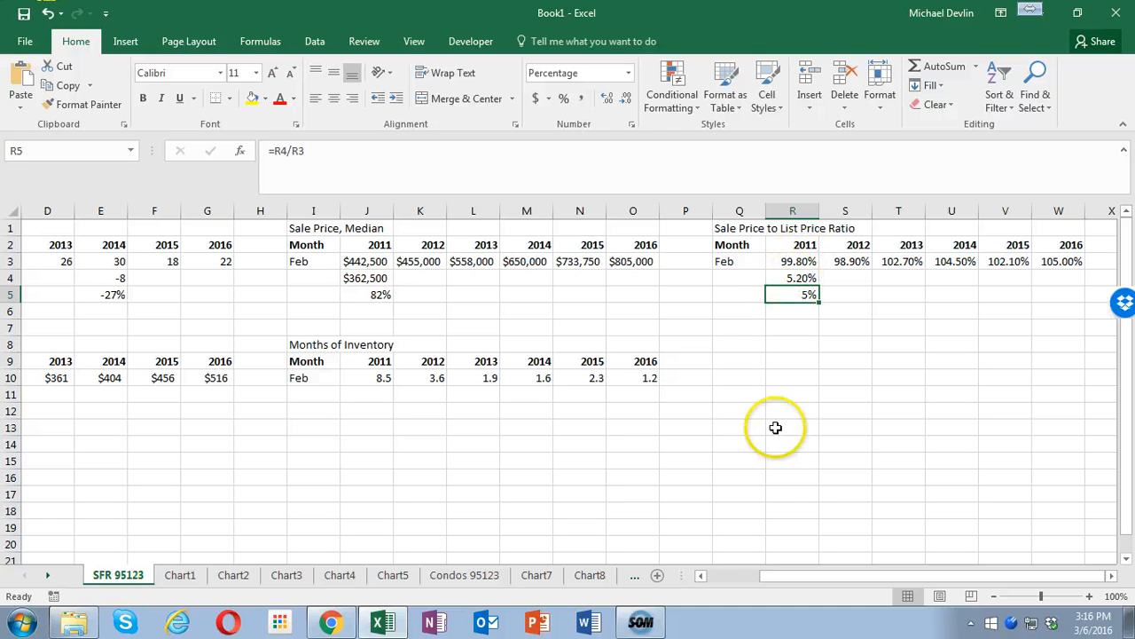
# - Calculate the change in price per square foot from 2011 to 2016 in B11 with =G10-B10
pyautogui.moveTo(832, 580); pyautogui.dragTo(689, 575)
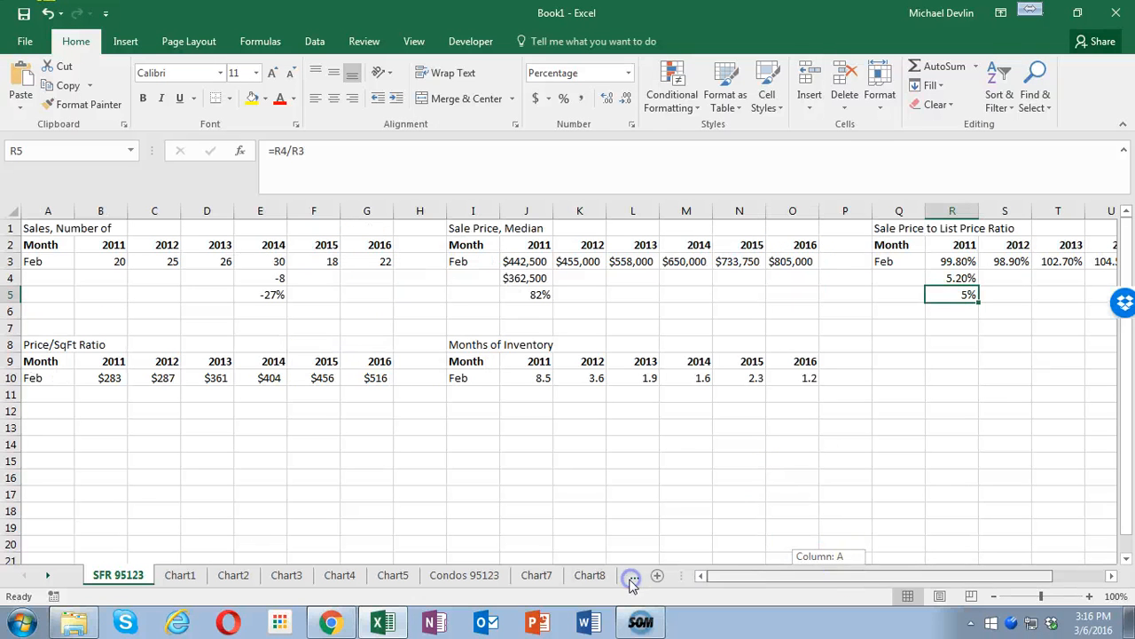
pyautogui.click(105, 392)
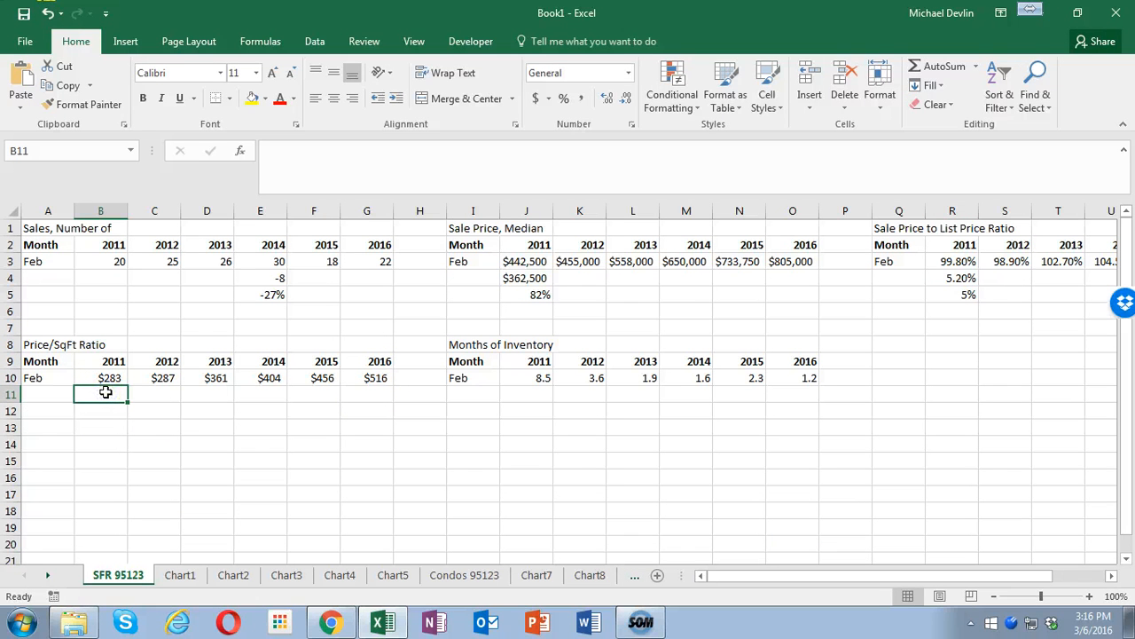
pyautogui.write('=')
pyautogui.click(372, 380)
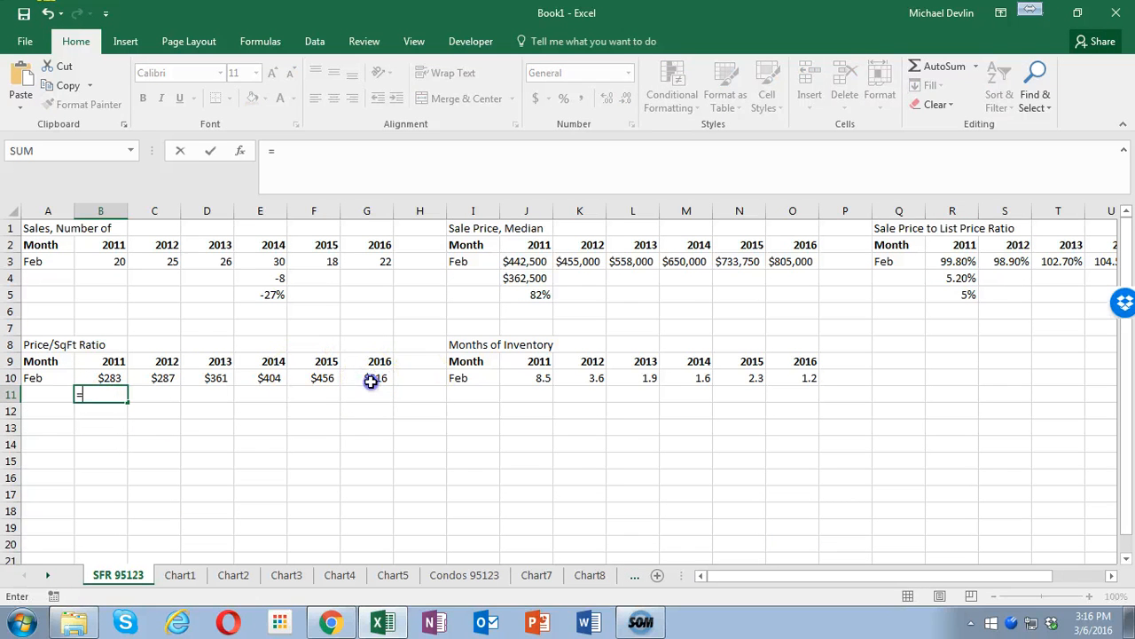
pyautogui.write('-')
pyautogui.click(109, 378)
pyautogui.press('Return')
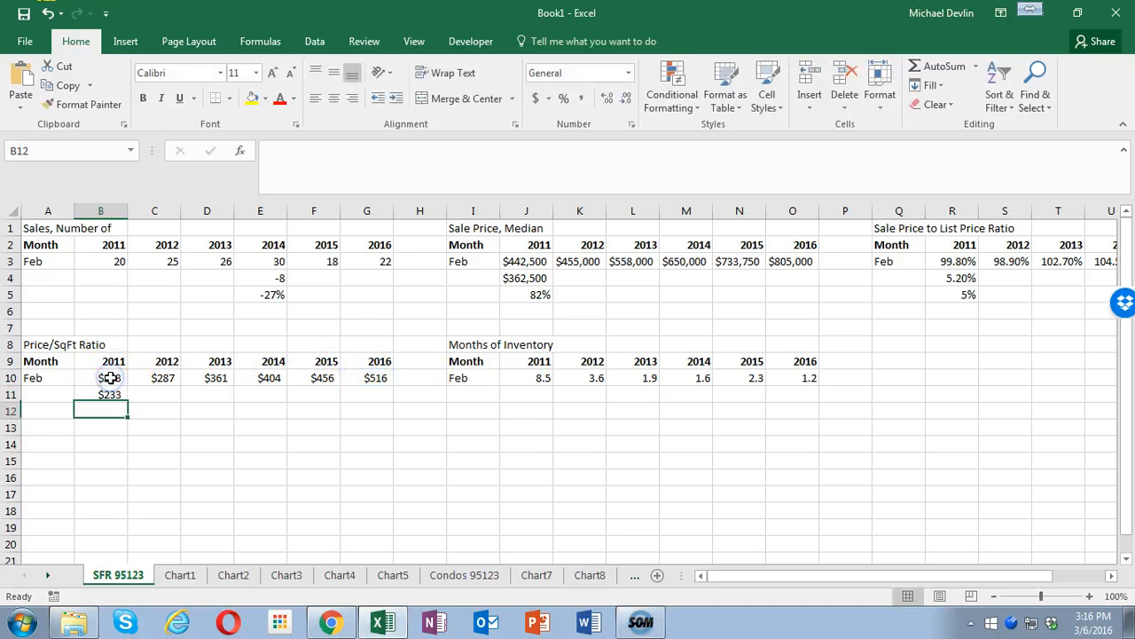
# - Calculate the relative price per square foot change in B12 with =B11/B10 and format row 12 as percentages
pyautogui.write('=')
pyautogui.click(109, 393)
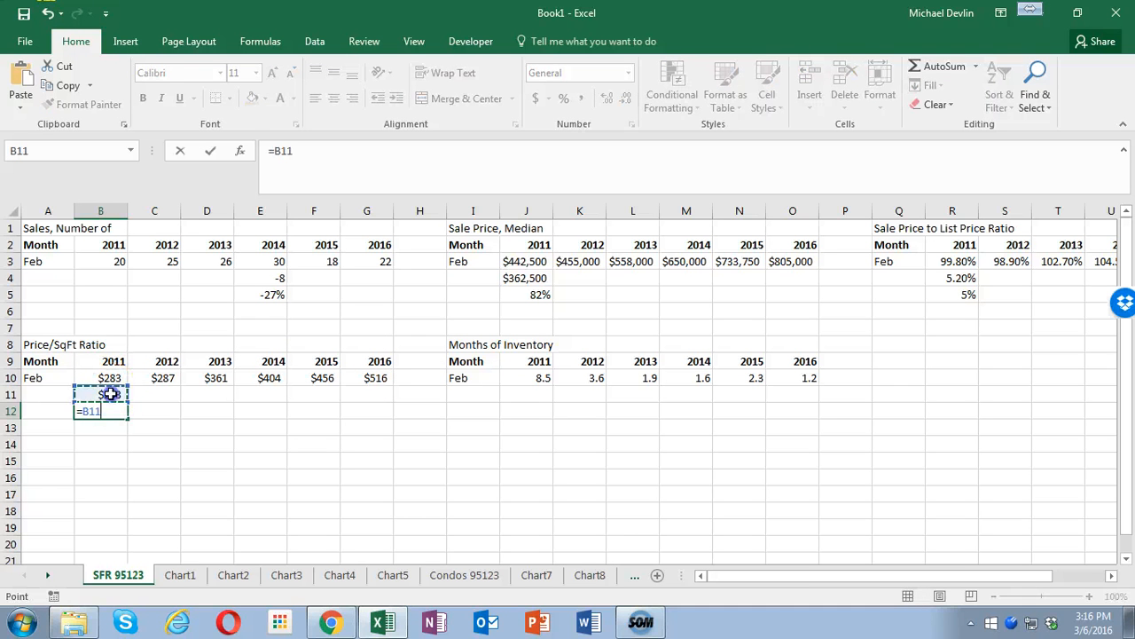
pyautogui.write('/')
pyautogui.click(109, 377)
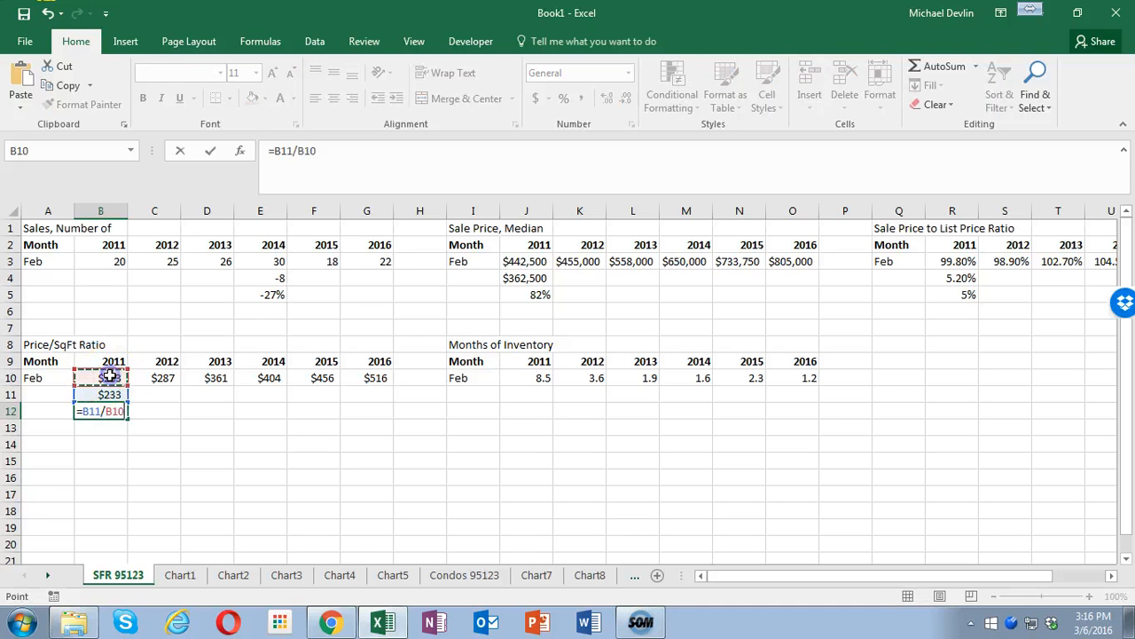
pyautogui.press('Return')
pyautogui.click(10, 410)
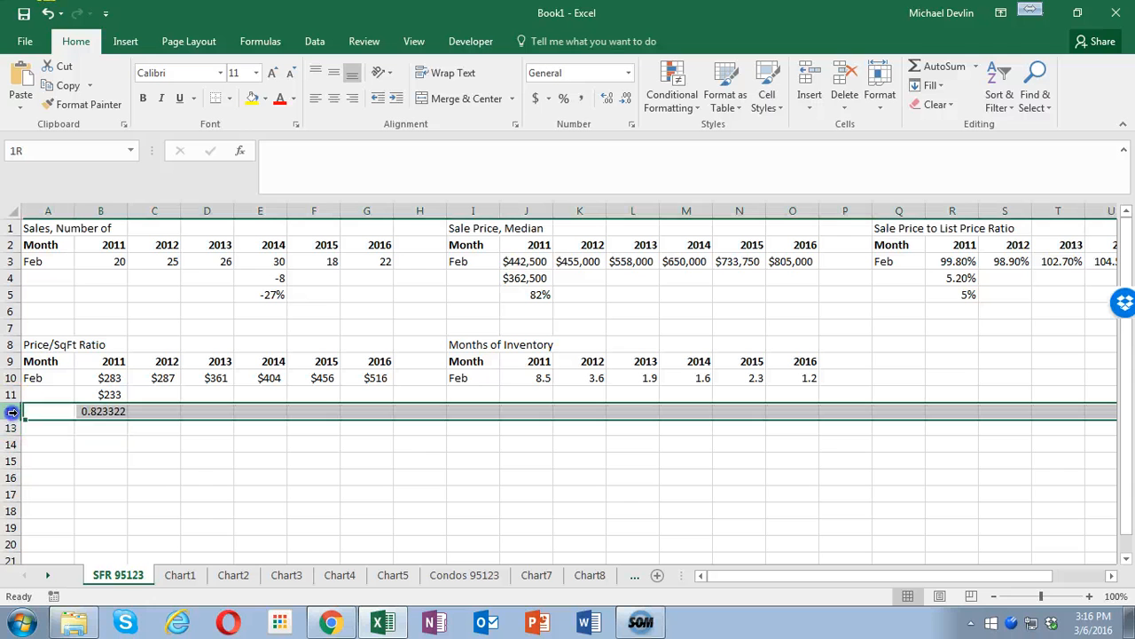
pyautogui.click(564, 99)
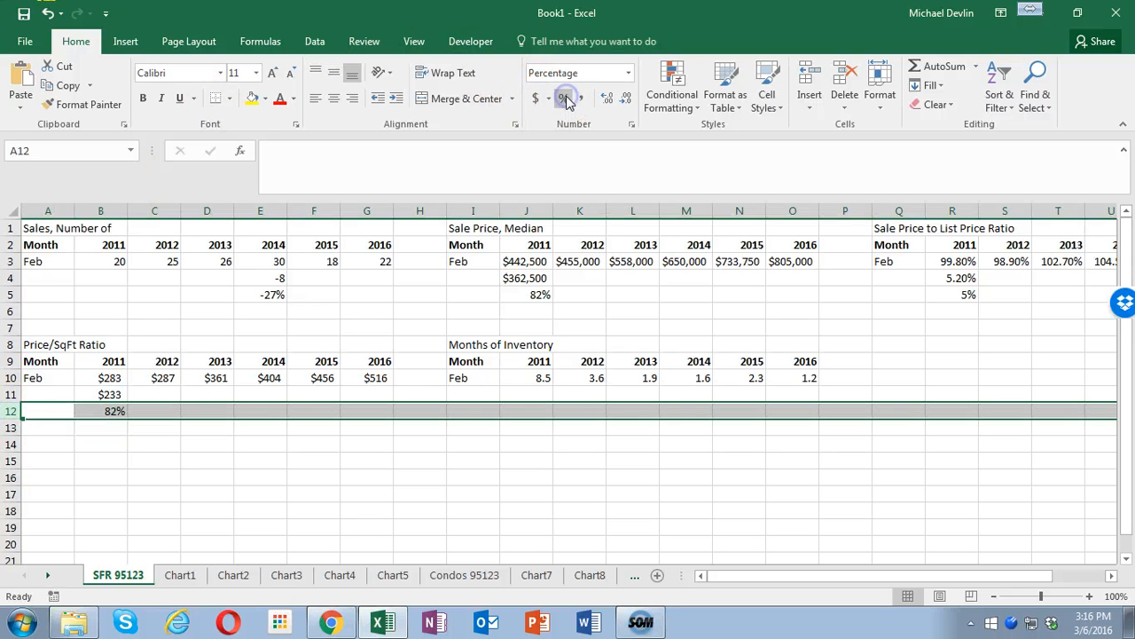
# - Calculate the change in months of inventory from 2011 to 2016 in J11 with =O10-J10
pyautogui.click(535, 393)
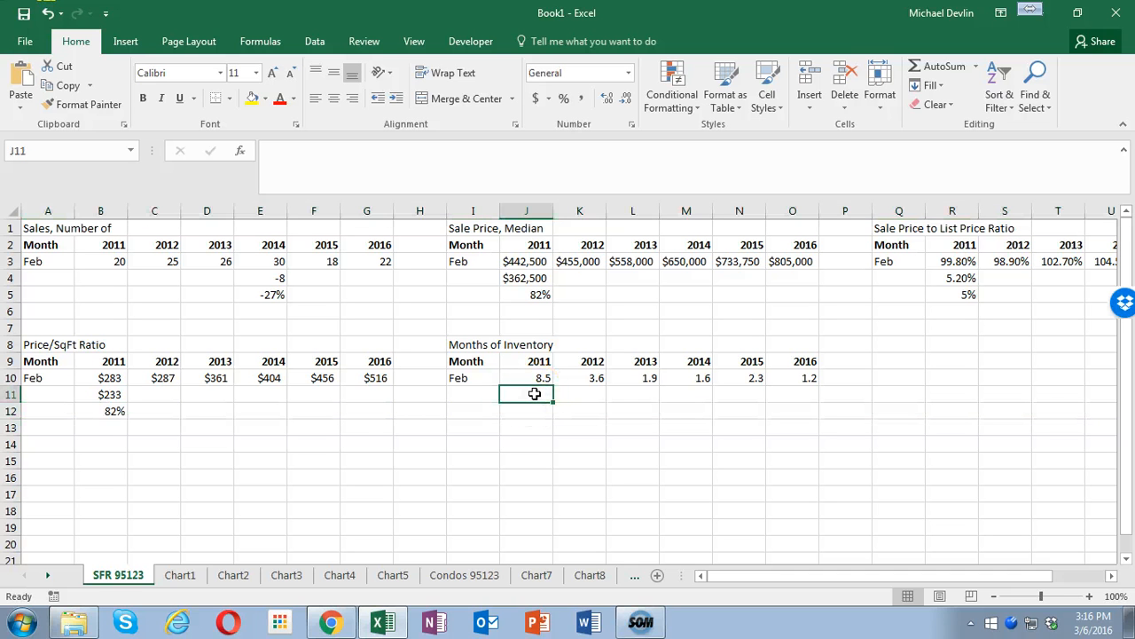
pyautogui.write('=')
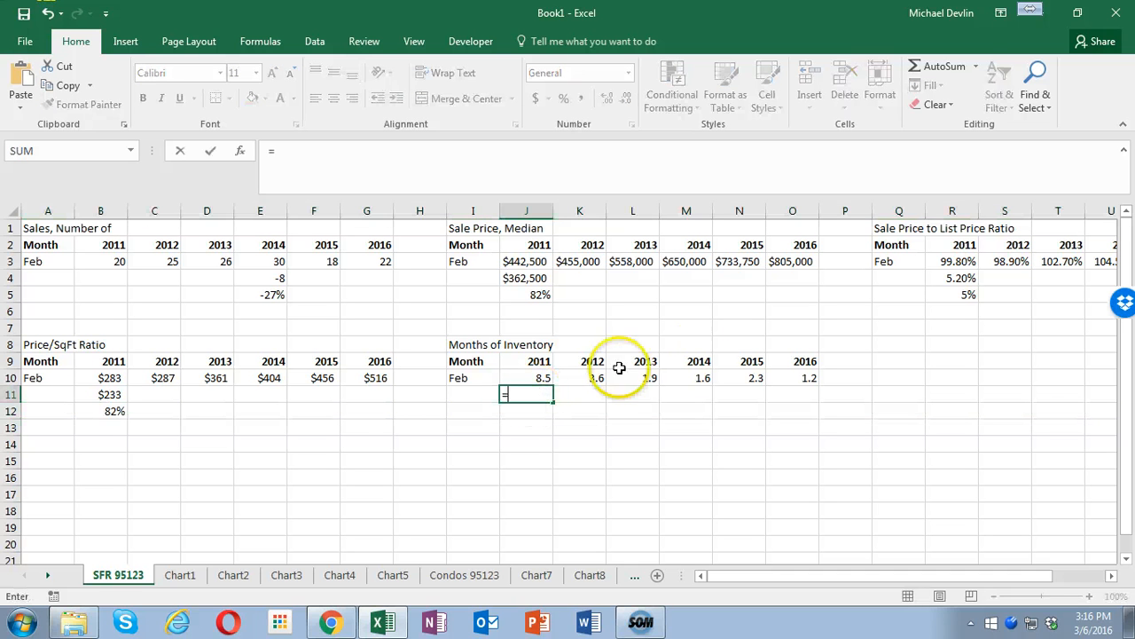
pyautogui.click(811, 379)
pyautogui.write('-')
pyautogui.click(542, 378)
pyautogui.press('Return')
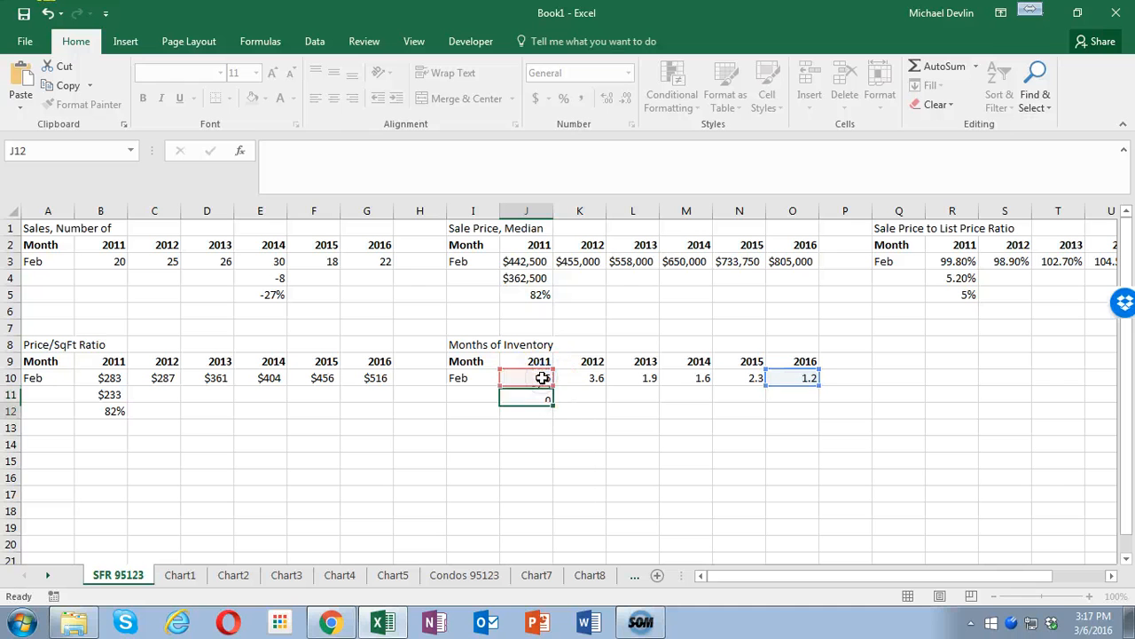
# - Calculate the percentage change in months of inventory in J12 with =J11/J10
pyautogui.write('=')
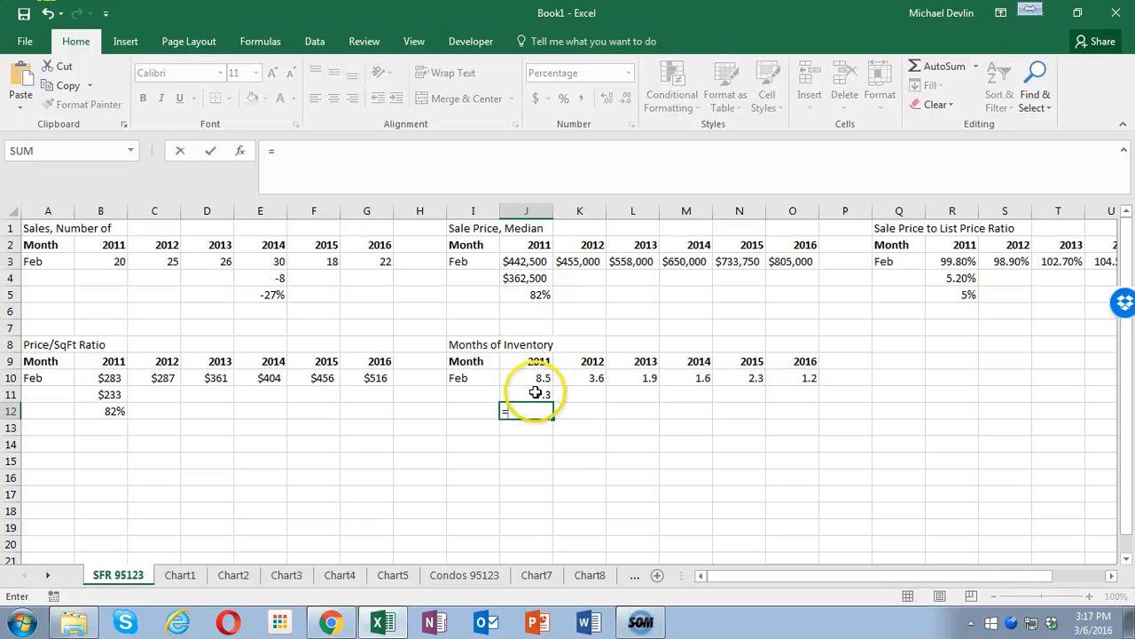
pyautogui.click(537, 391)
pyautogui.write('/')
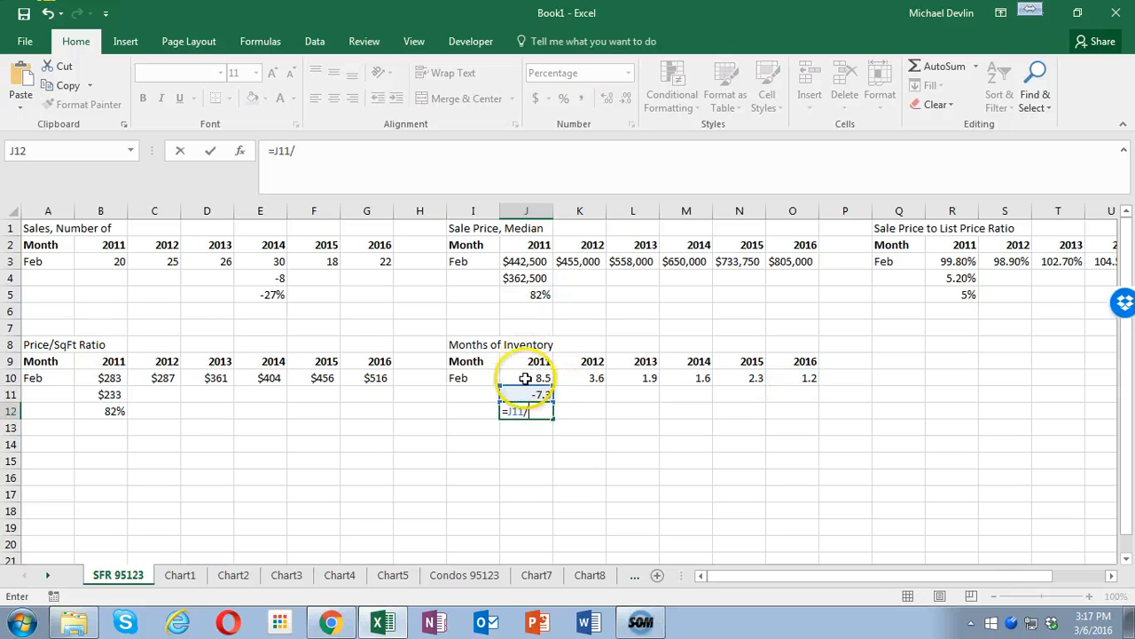
pyautogui.click(530, 377)
pyautogui.press('Return')
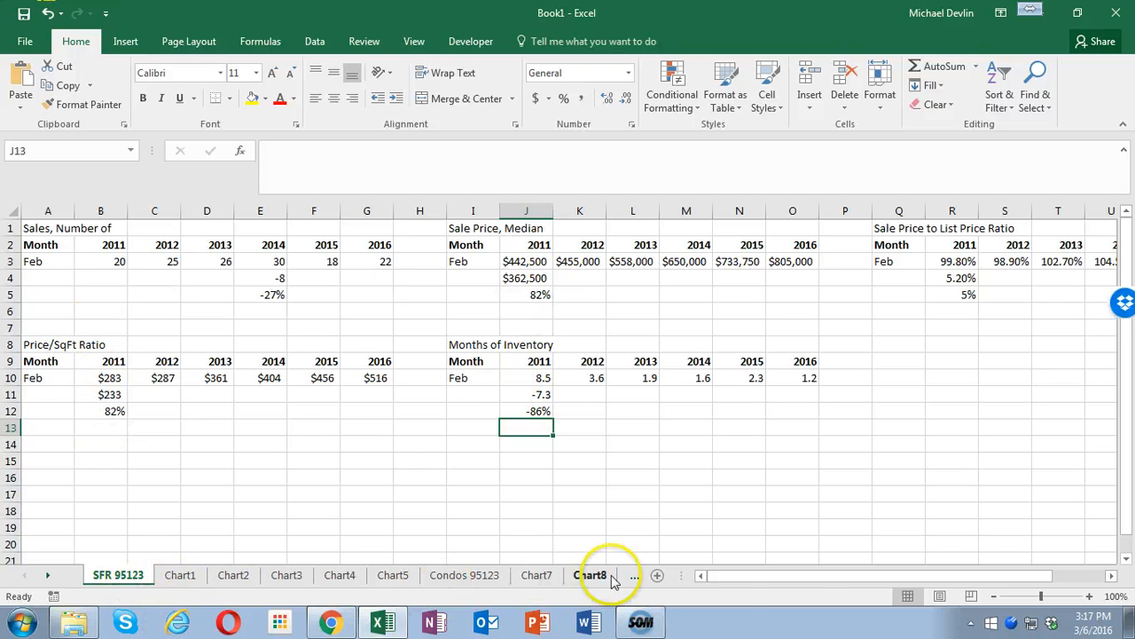
# - On the Condos 95123 sheet, calculate the change in number of sales from 2012 to 2016 in C4 with =G3-C3
pyautogui.click(477, 579)
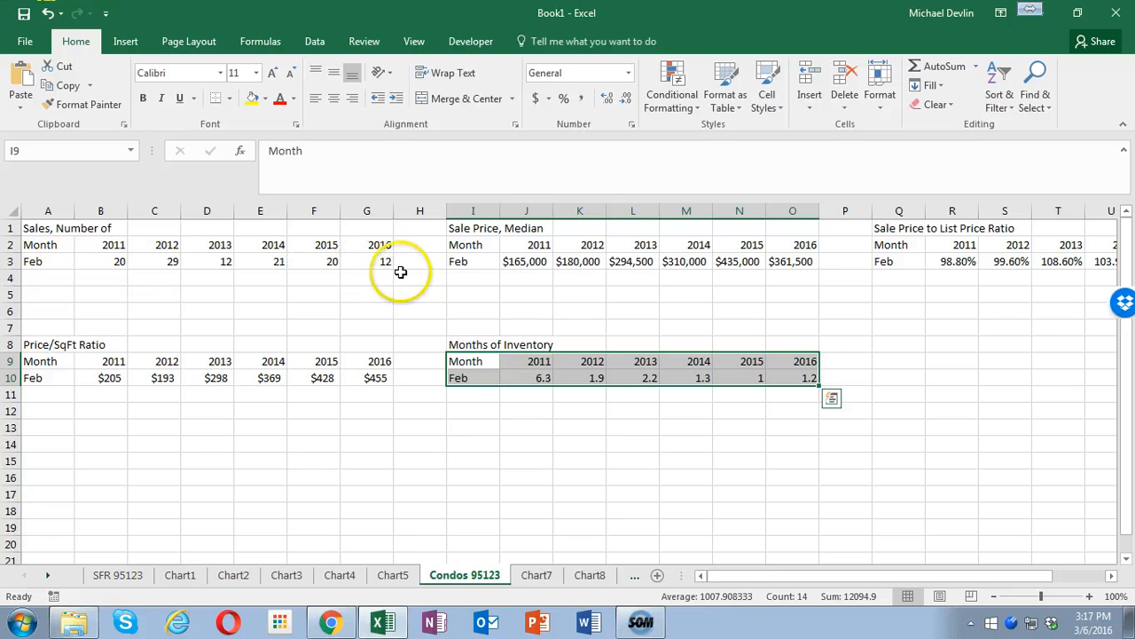
pyautogui.click(216, 279)
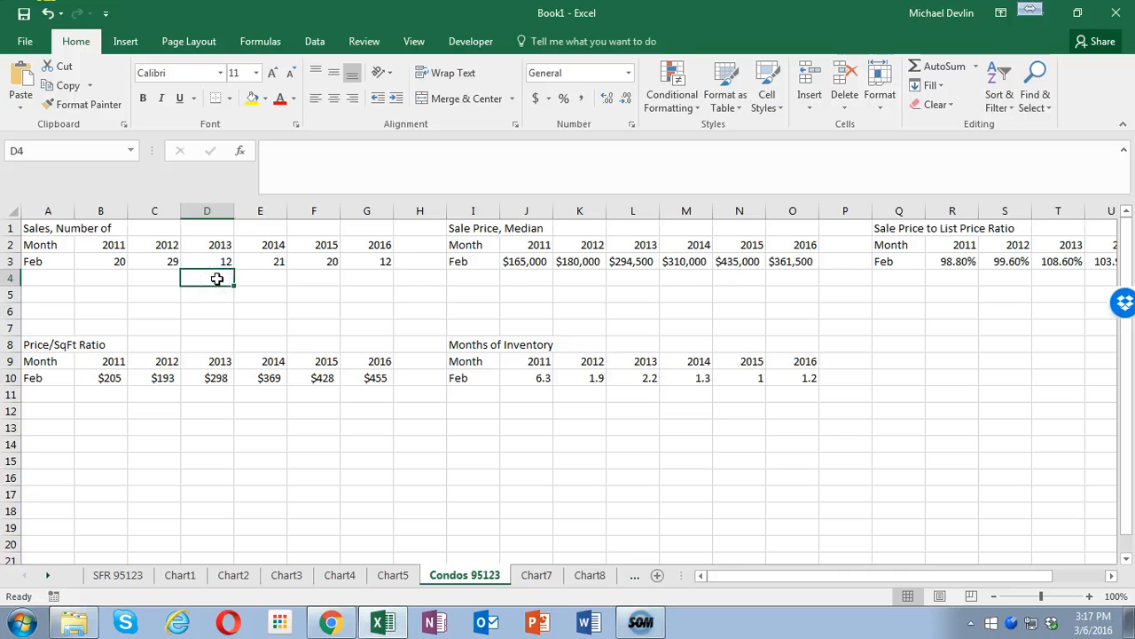
pyautogui.click(158, 275)
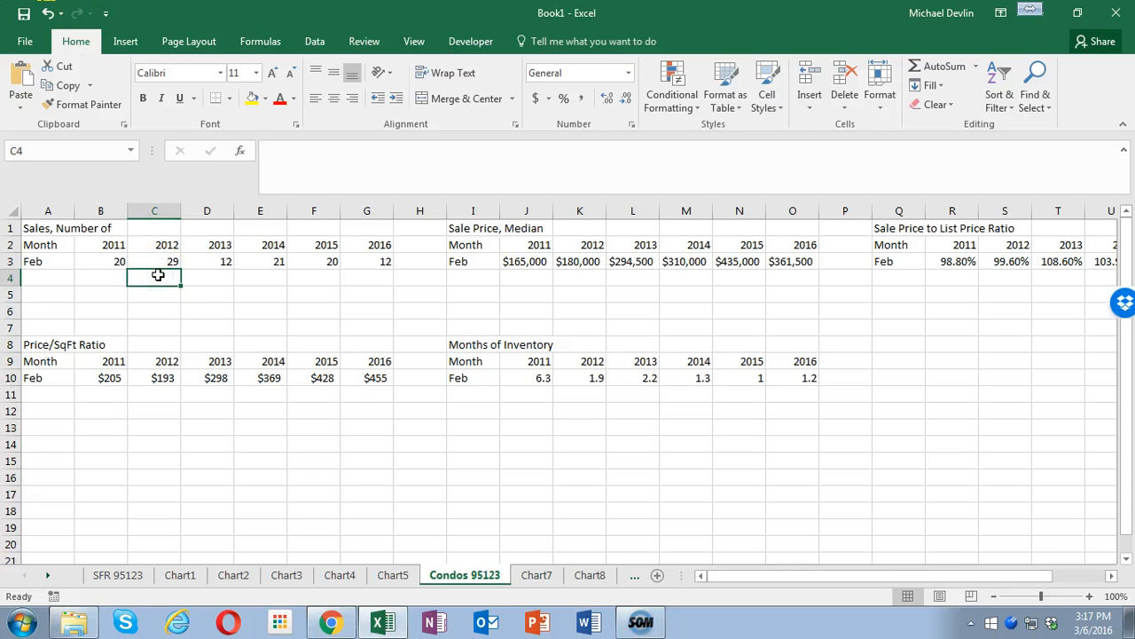
pyautogui.write('=')
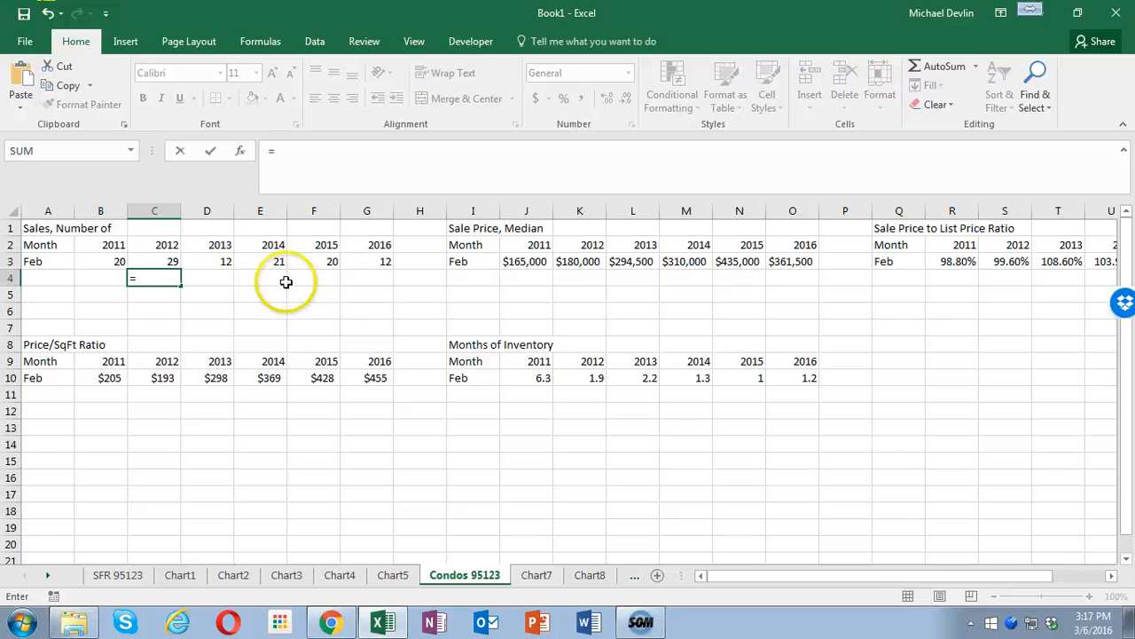
pyautogui.click(374, 261)
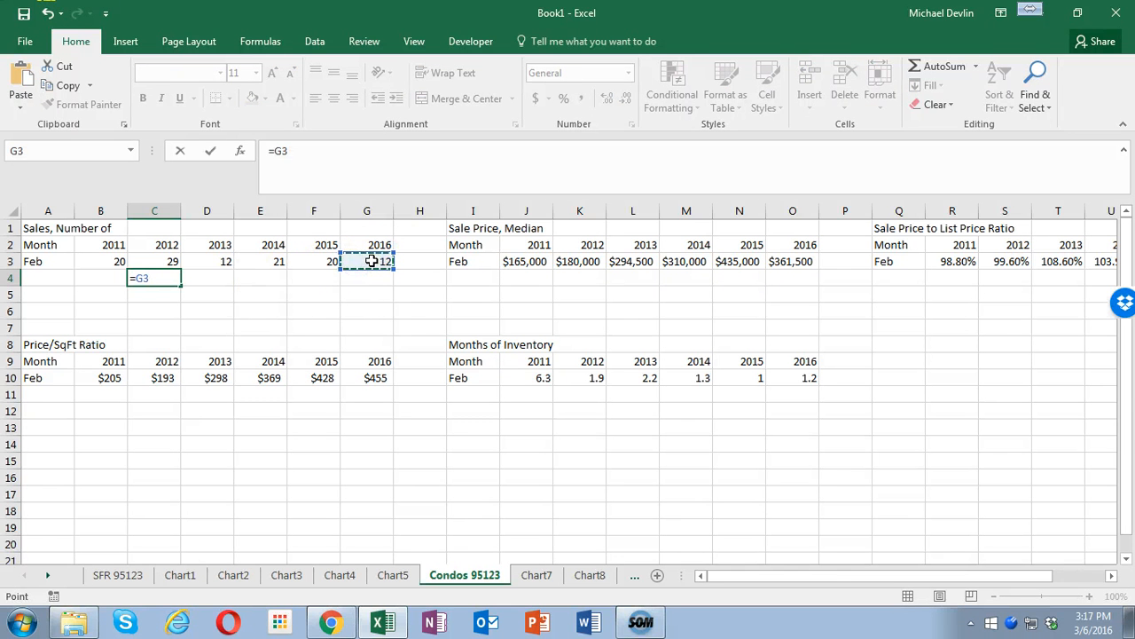
pyautogui.write('-')
pyautogui.click(156, 261)
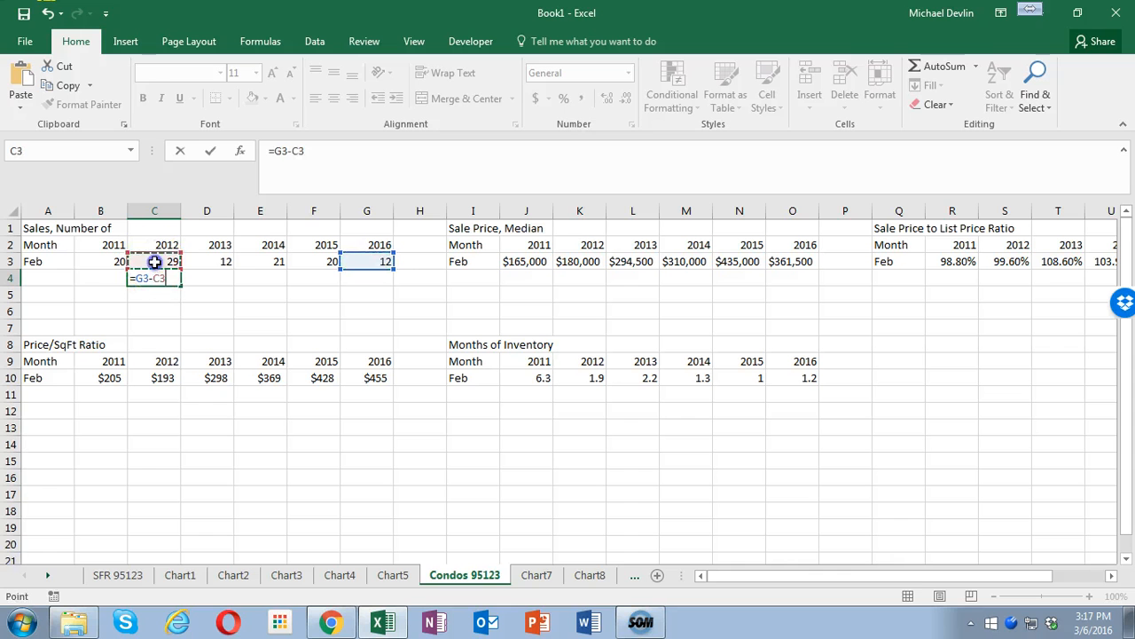
pyautogui.press('Return')
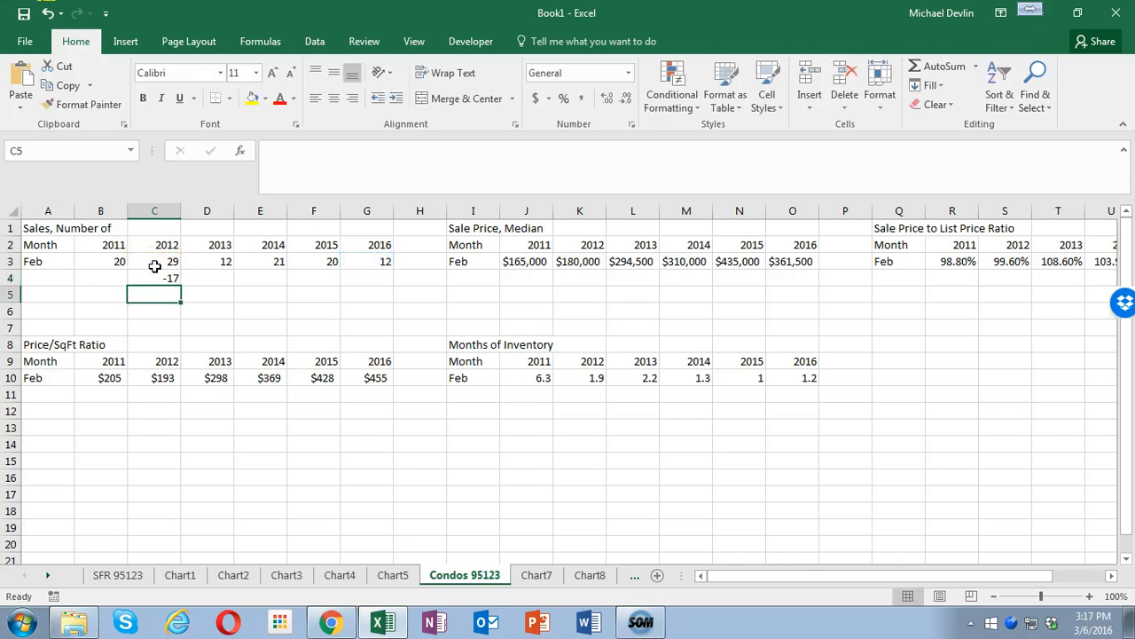
# - Calculate the relative condo sales change in C5 with =C4/C3 and format row 5 as percentages
pyautogui.write('=')
pyautogui.click(160, 279)
pyautogui.write('/')
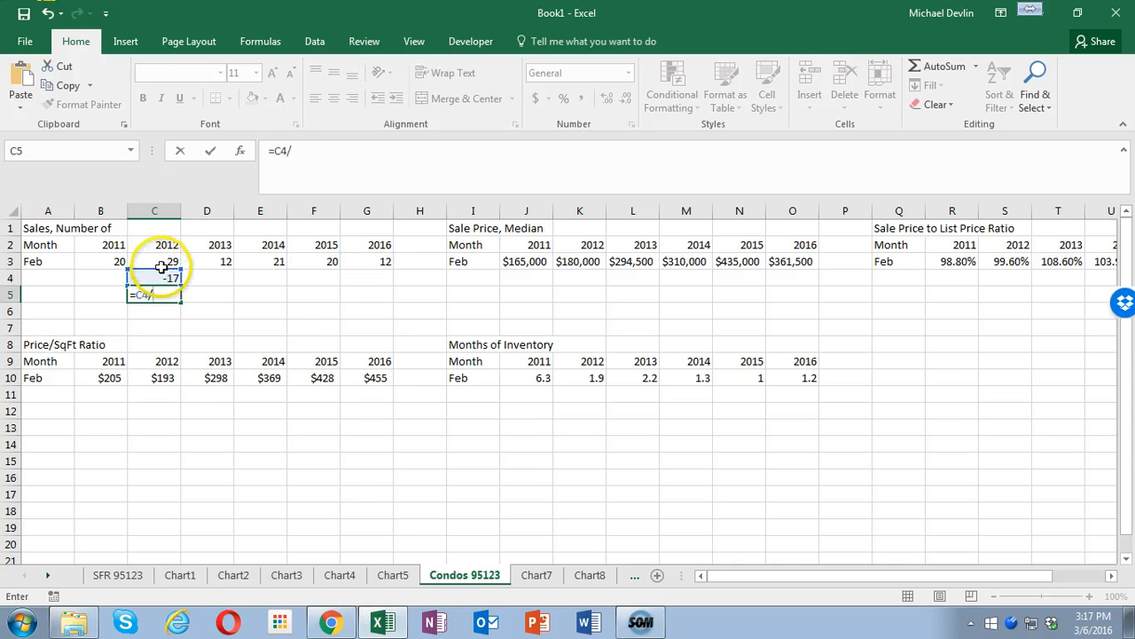
pyautogui.click(160, 261)
pyautogui.press('Return')
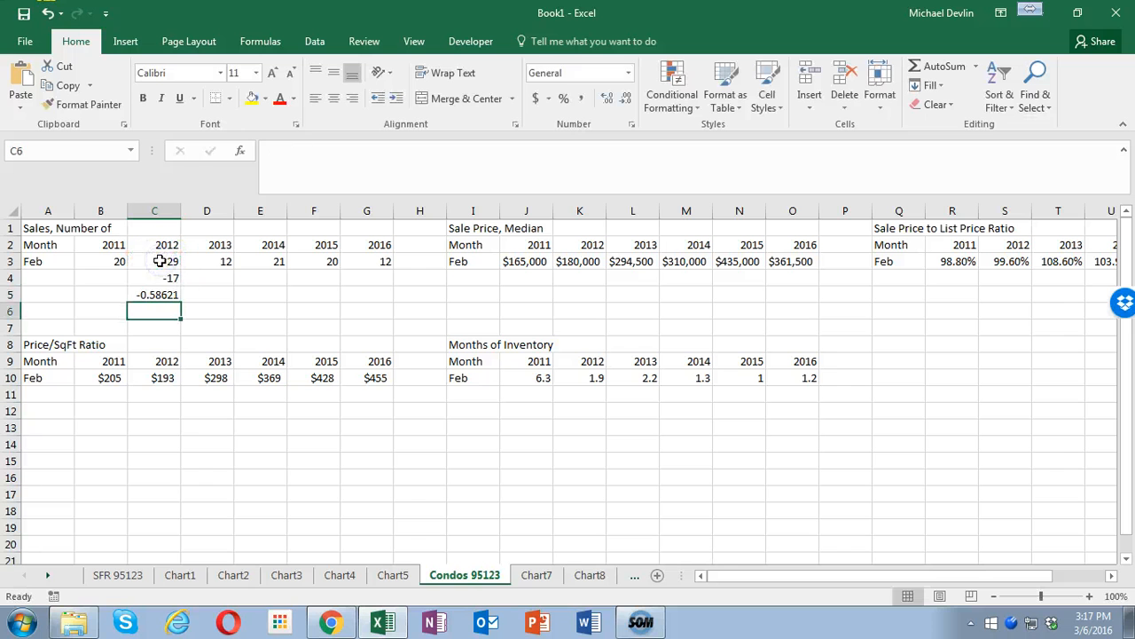
pyautogui.click(9, 295)
pyautogui.click(564, 100)
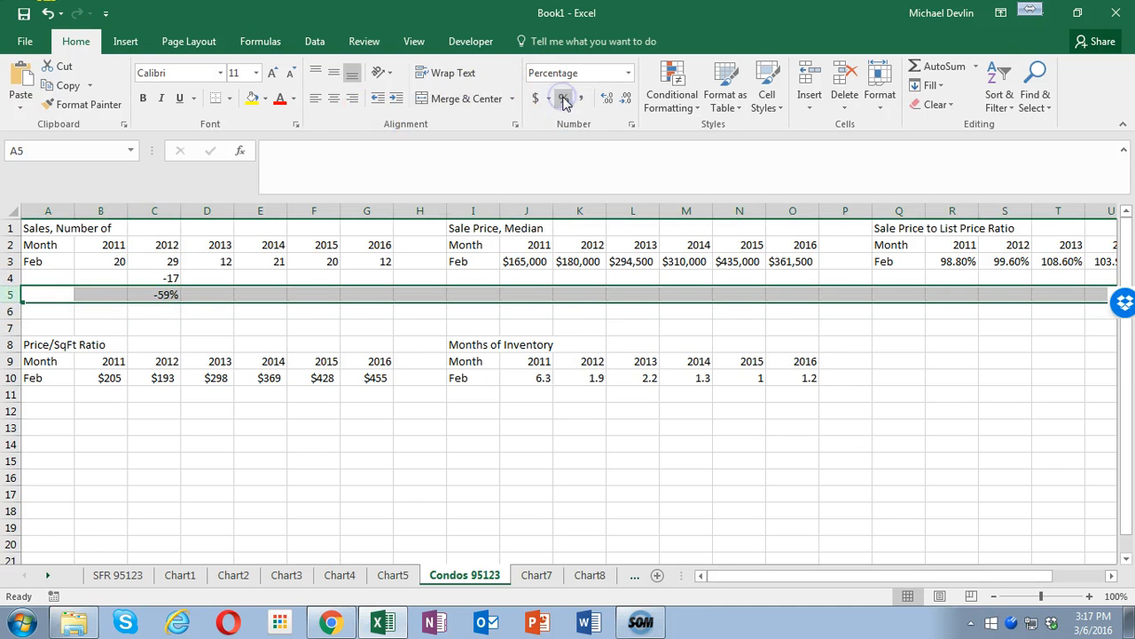
# - Calculate the change in condo median sale price from 2011 to 2016 in J4 with =O3-J3
pyautogui.click(520, 274)
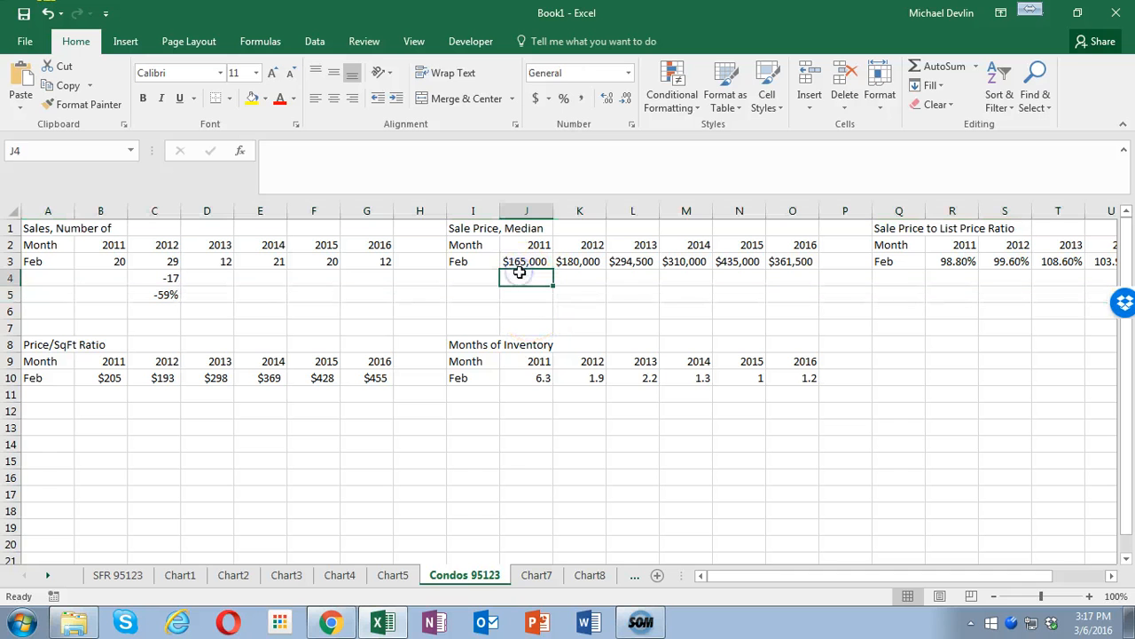
pyautogui.write('=')
pyautogui.click(792, 261)
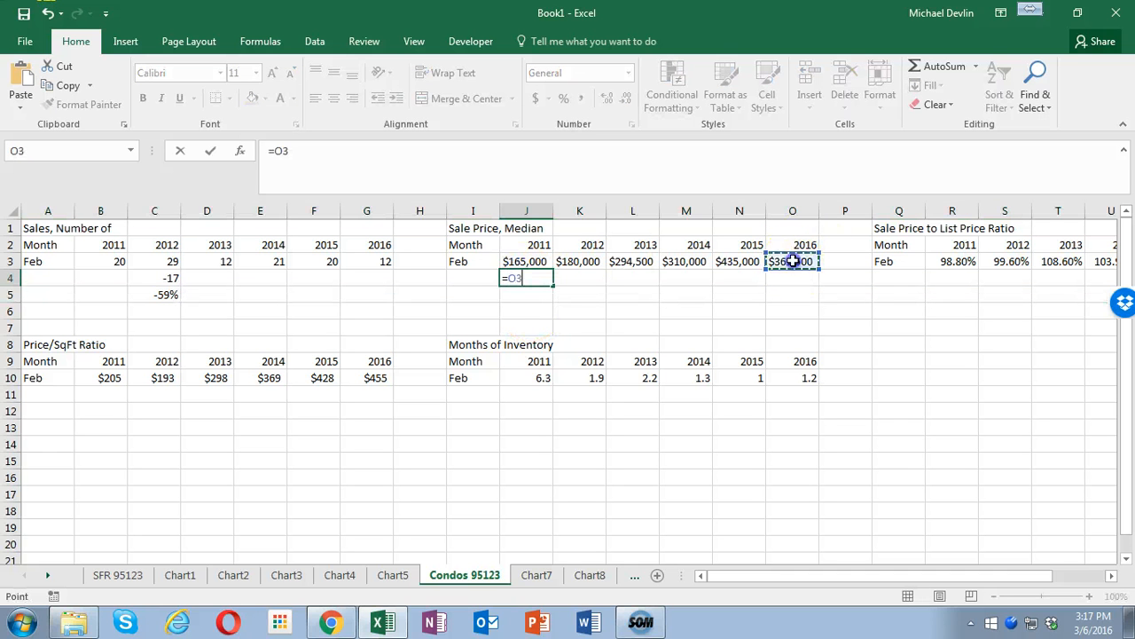
pyautogui.write('-')
pyautogui.click(526, 262)
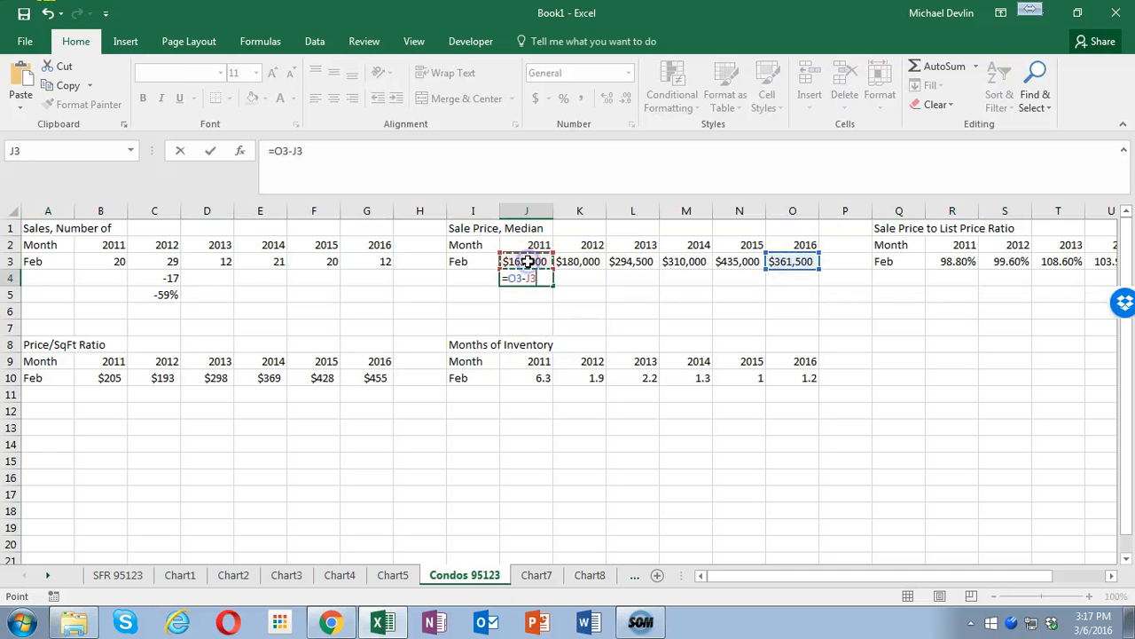
pyautogui.press('Return')
# - Calculate the percentage change in condo median sale price in J5 with =J4/J3
pyautogui.write('=')
pyautogui.click(522, 276)
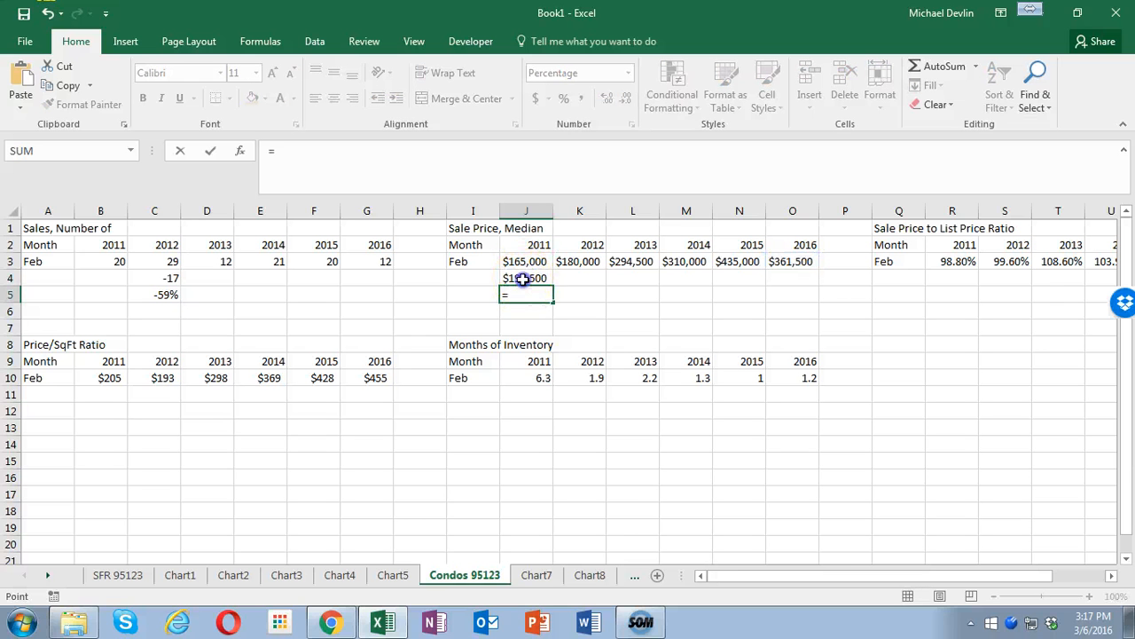
pyautogui.write('/')
pyautogui.click(526, 262)
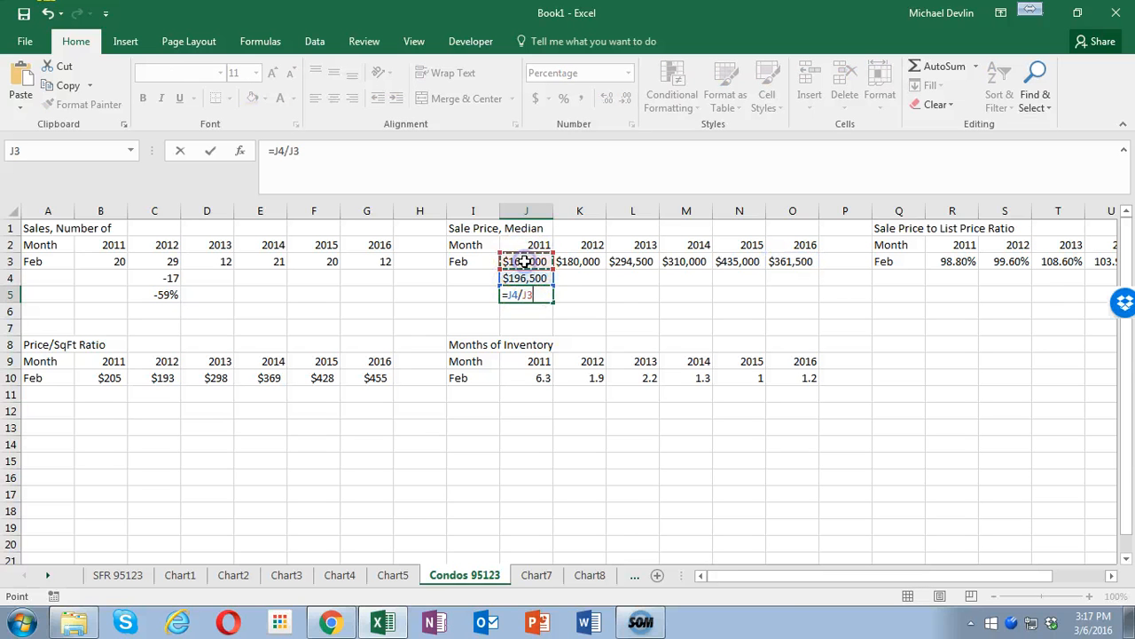
pyautogui.press('Return')
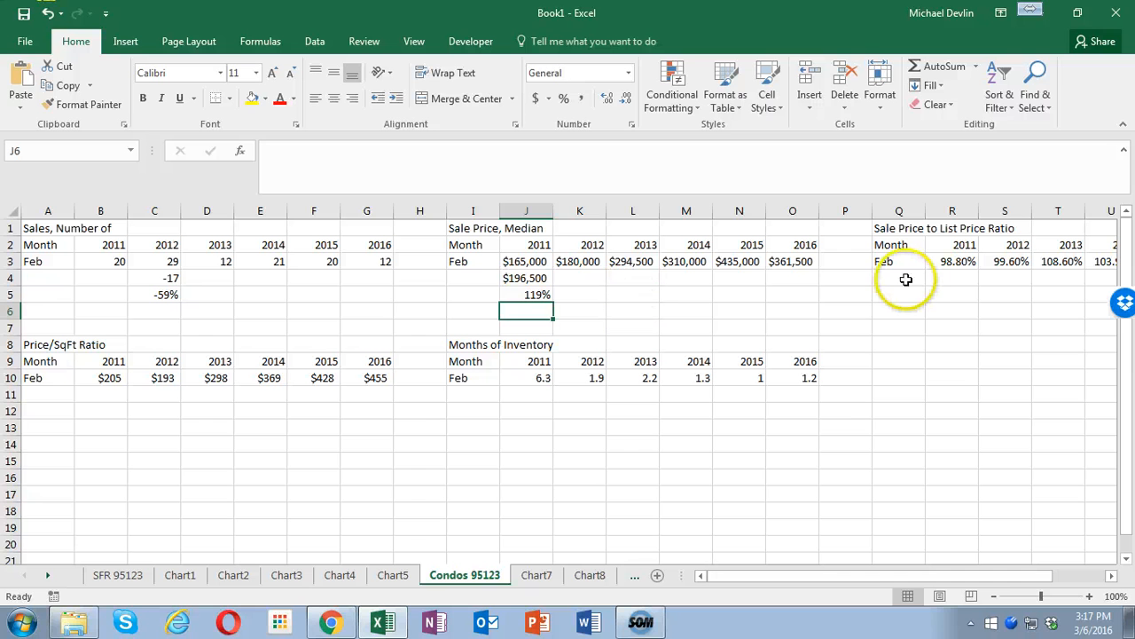
# - Calculate the change in condo sale price to list price ratio from 2011 to 2016 in R4 with =W3-R3
pyautogui.click(964, 276)
pyautogui.write('=')
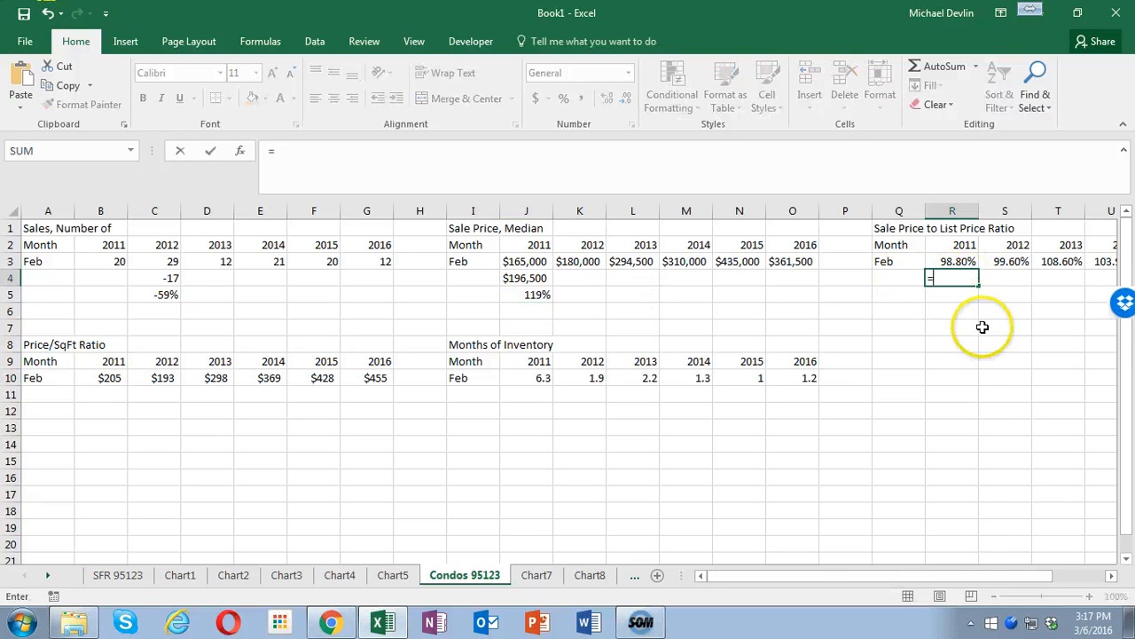
pyautogui.moveTo(1024, 574); pyautogui.dragTo(1070, 578)
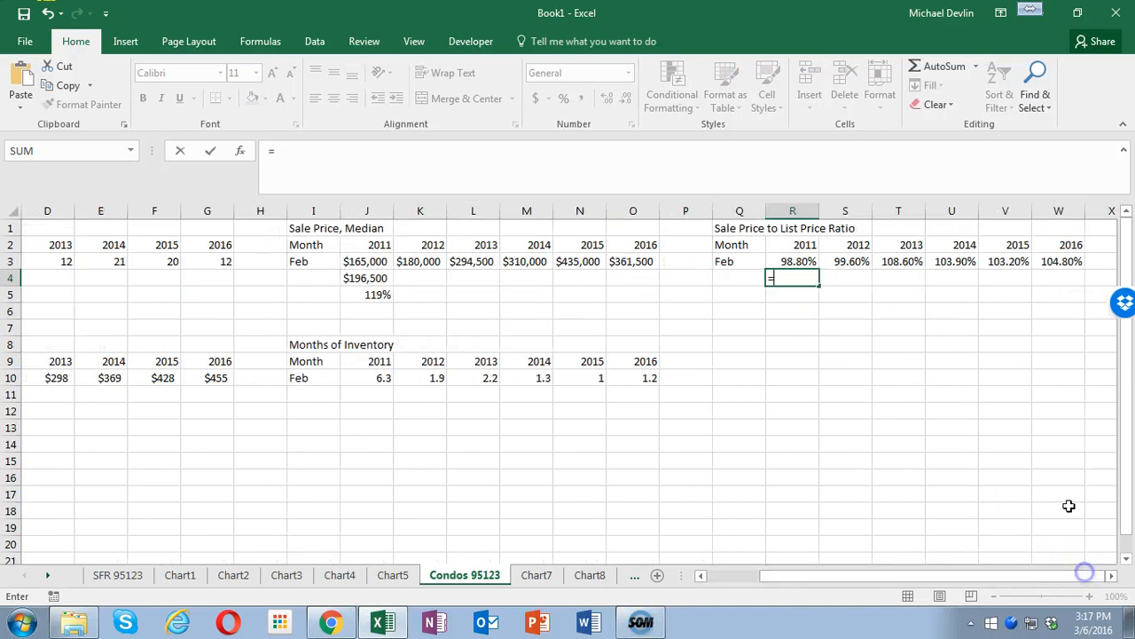
pyautogui.click(1071, 261)
pyautogui.write('-')
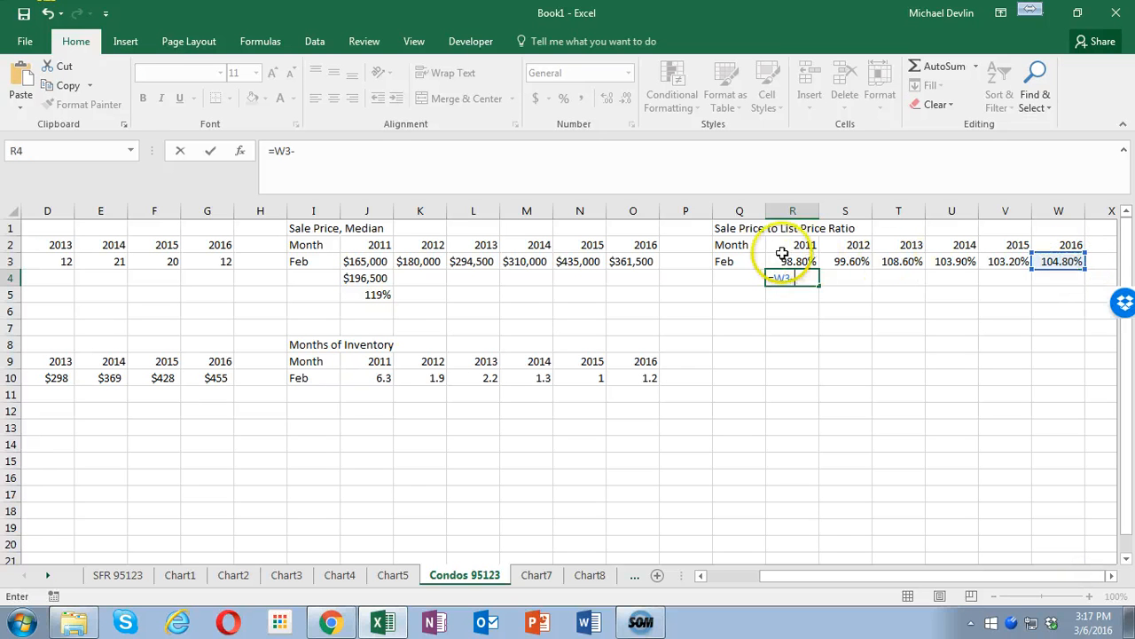
pyautogui.press('Return')
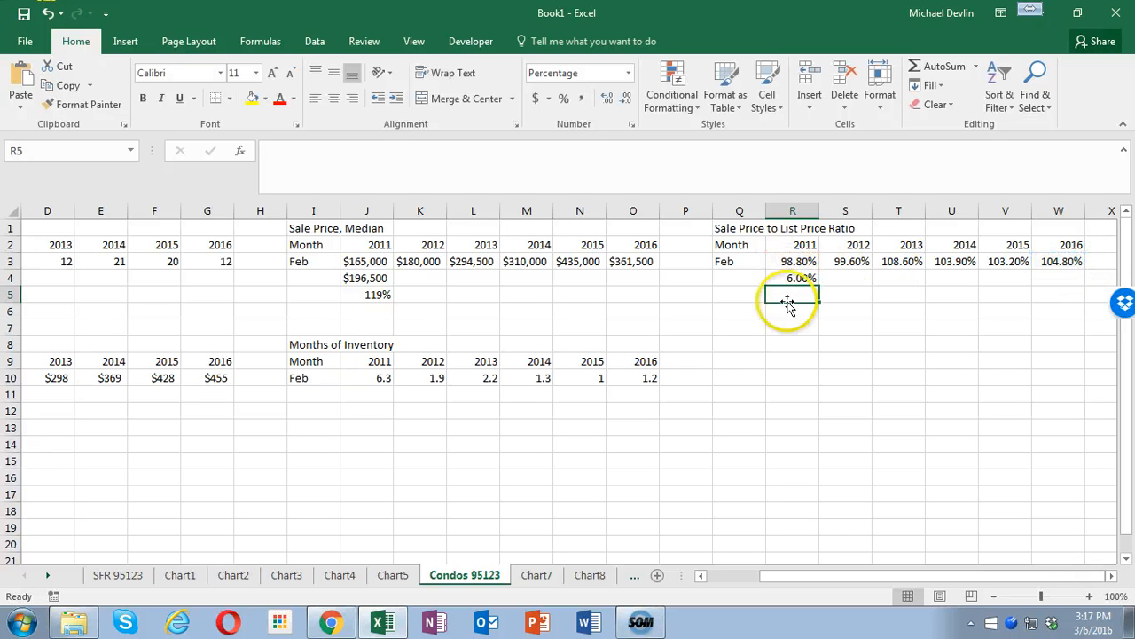
pyautogui.moveTo(903, 576); pyautogui.dragTo(850, 581)
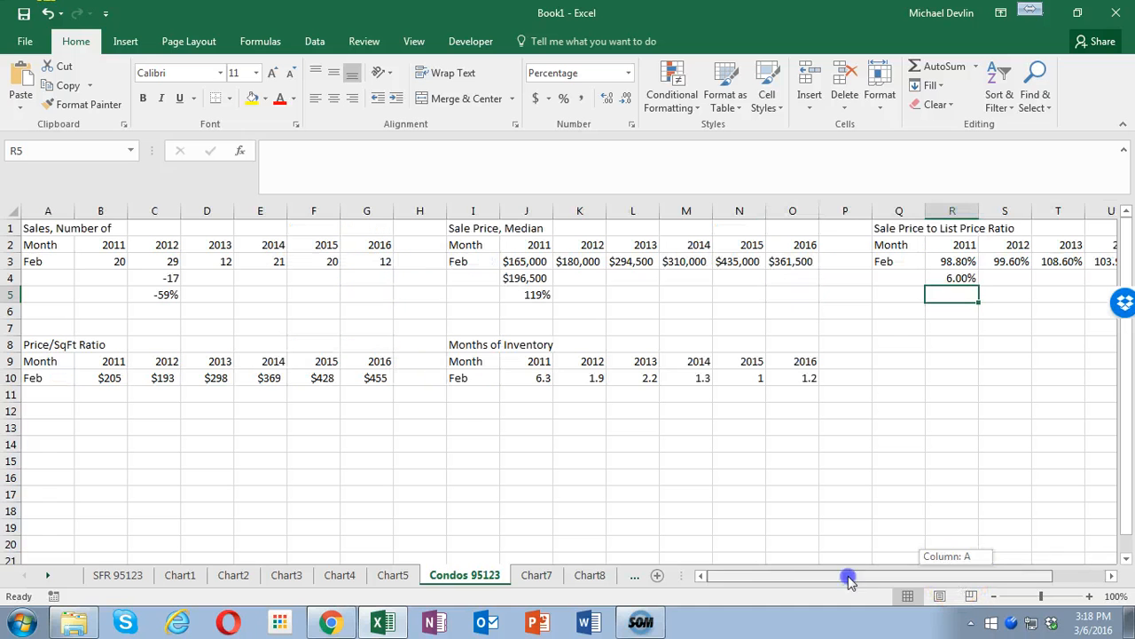
pyautogui.click(107, 395)
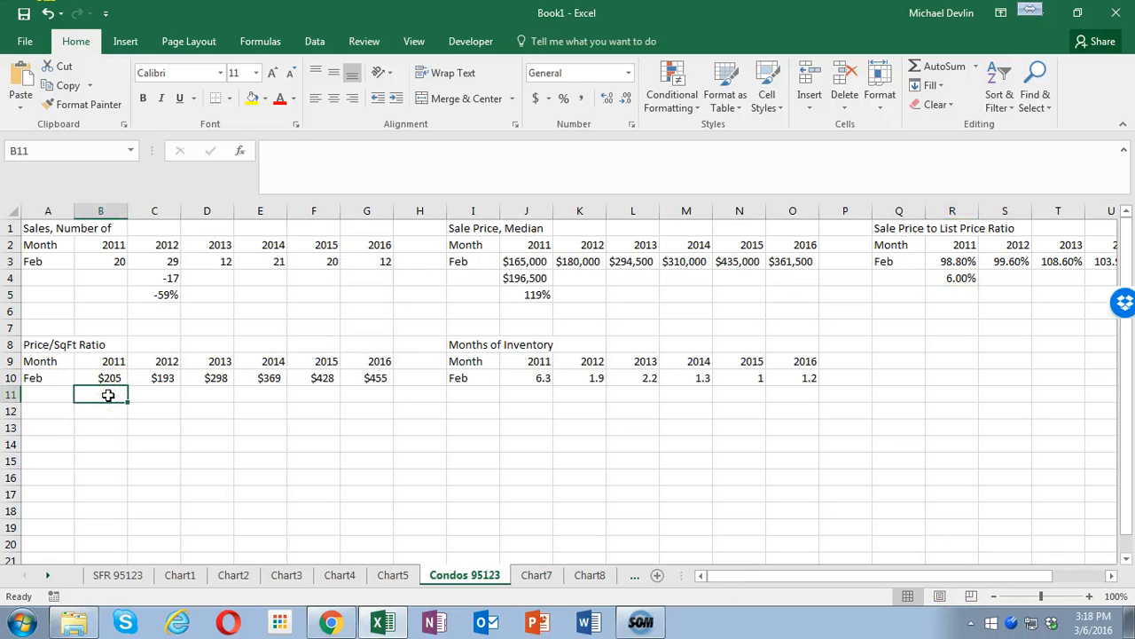
pyautogui.write('=')
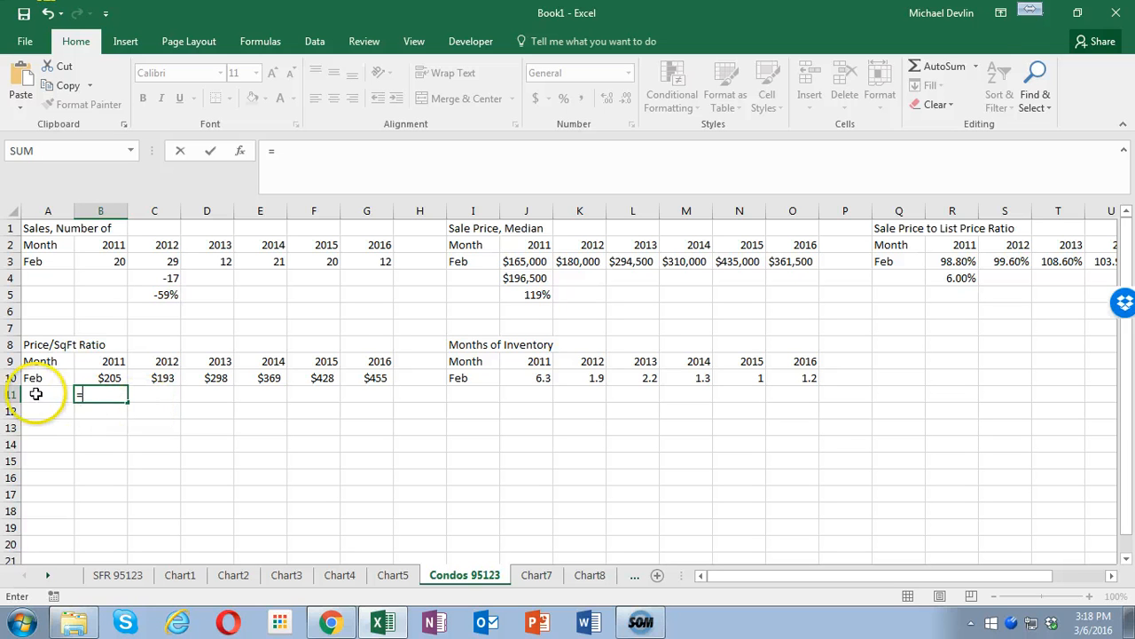
pyautogui.press('BackSpace')
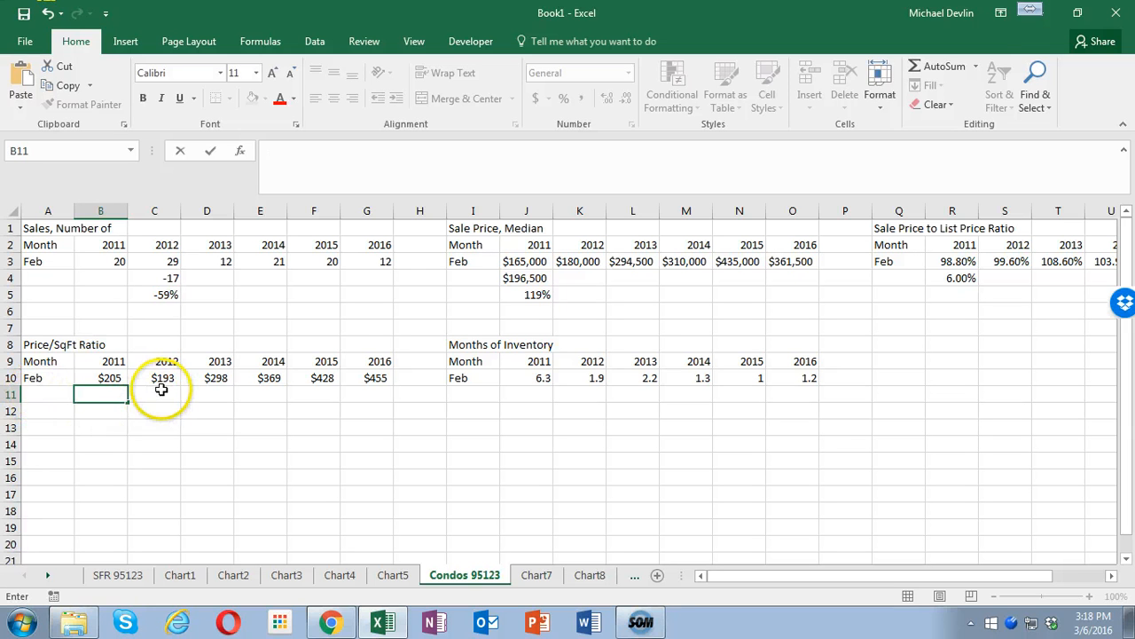
pyautogui.click(161, 390)
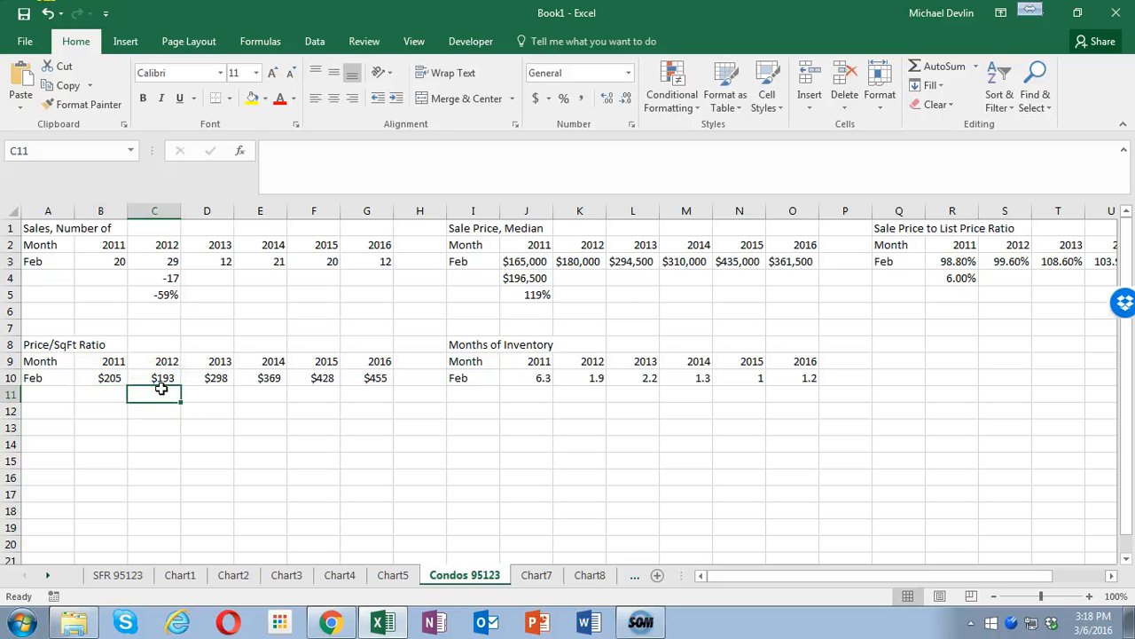
pyautogui.write('=')
pyautogui.click(376, 379)
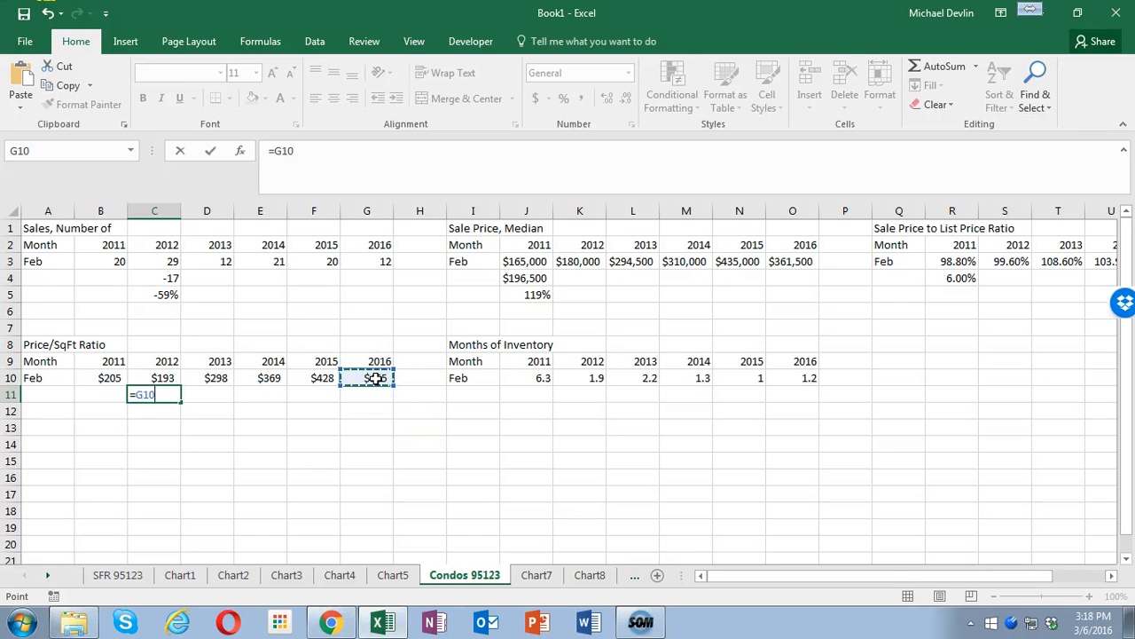
pyautogui.write('/')
pyautogui.press('Return')
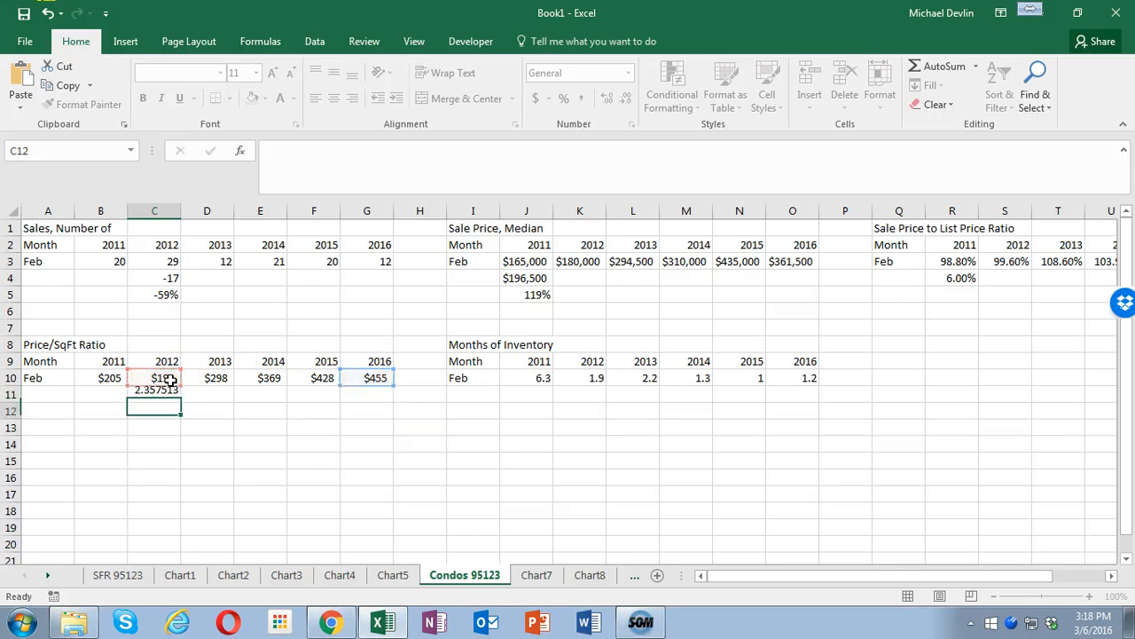
pyautogui.click(151, 407)
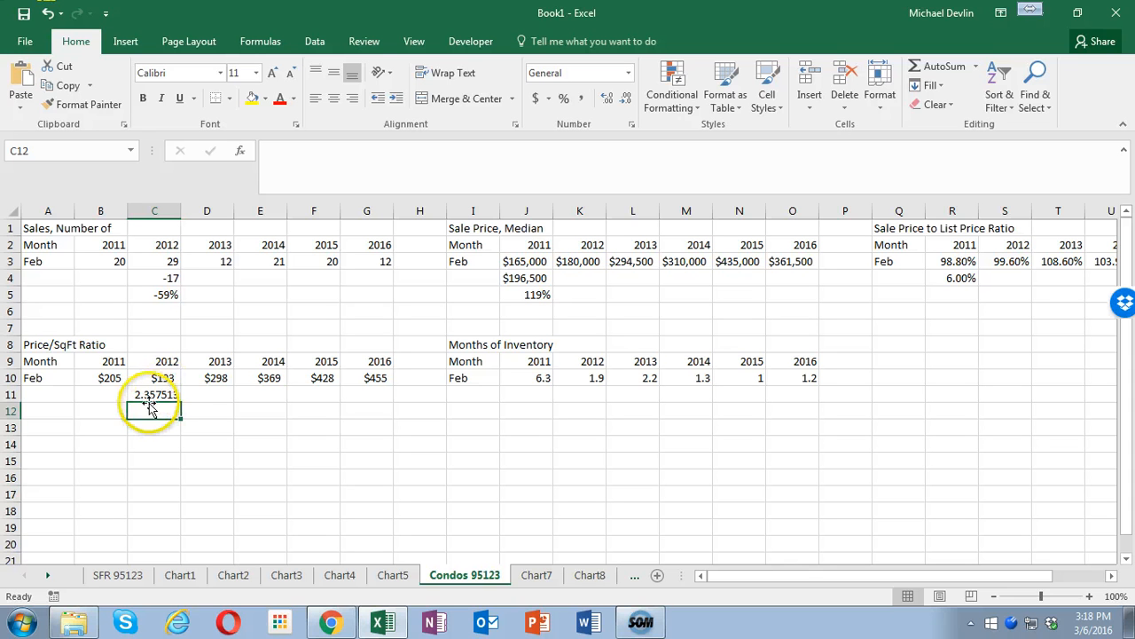
pyautogui.click(159, 396)
pyautogui.press('Delete')
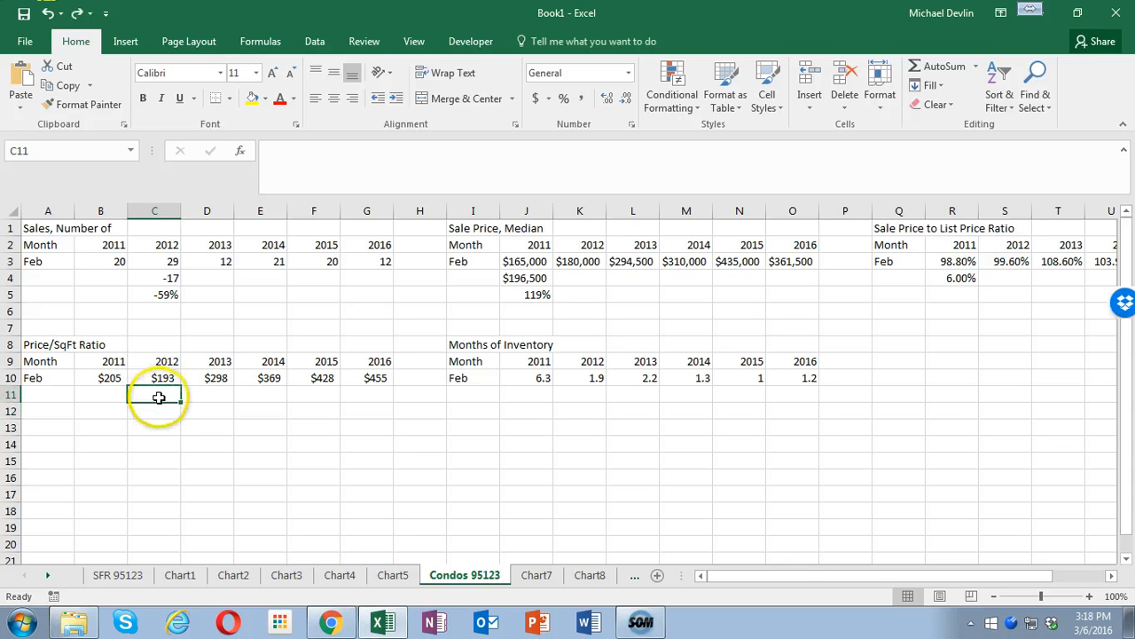
# - Calculate the change in condo price per square foot from 2012 to 2016 in C11 with =G10-C10
pyautogui.write('=')
pyautogui.click(368, 378)
pyautogui.write('-')
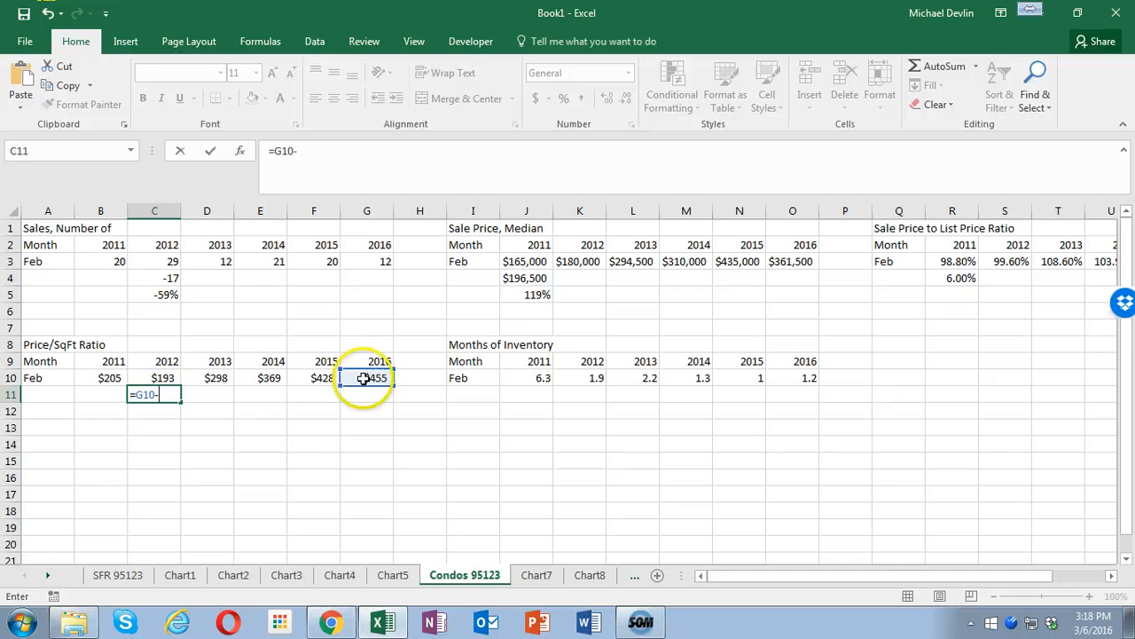
pyautogui.click(163, 380)
pyautogui.press('Return')
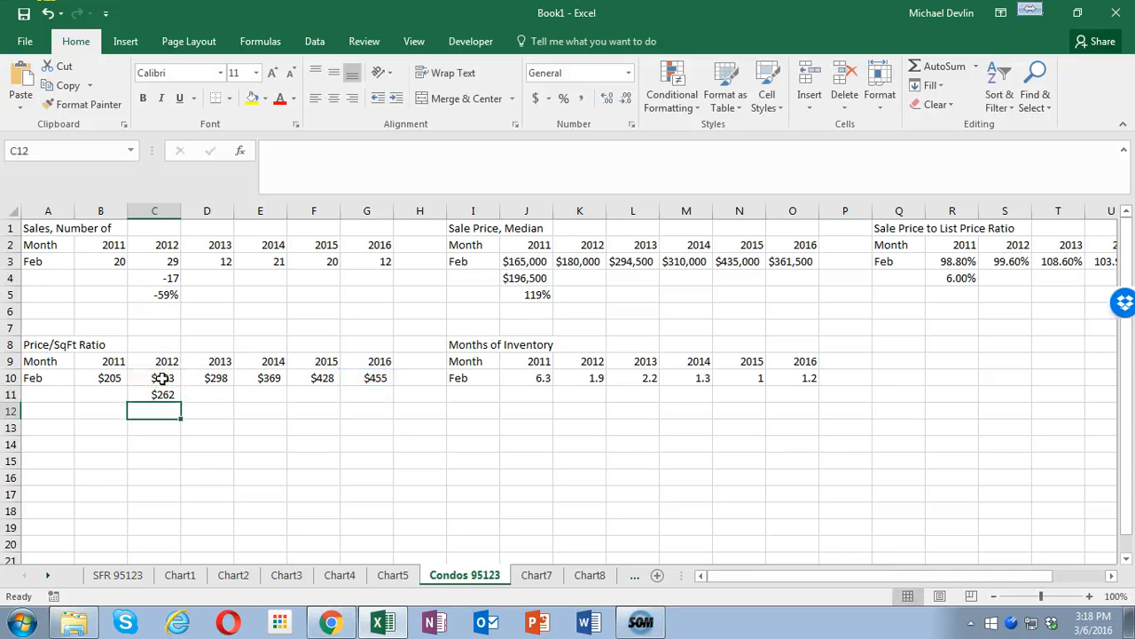
# - Calculate the relative change in condo price per square foot in C12 with =C11/C10 and format row 12 as percentages
pyautogui.write('=')
pyautogui.click(159, 396)
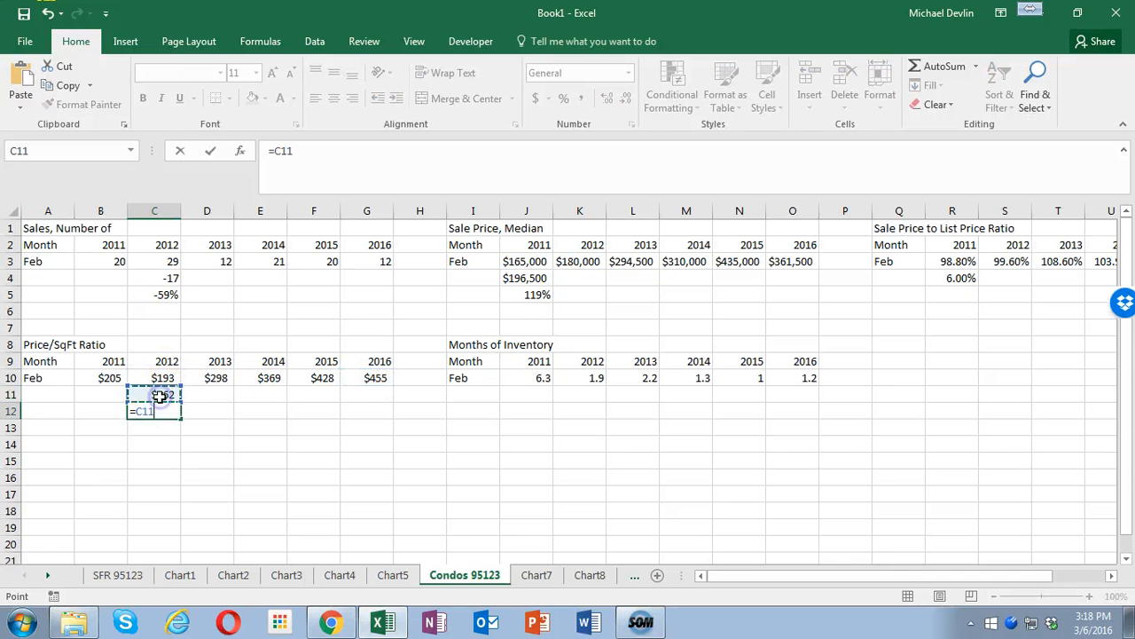
pyautogui.write('/')
pyautogui.click(162, 378)
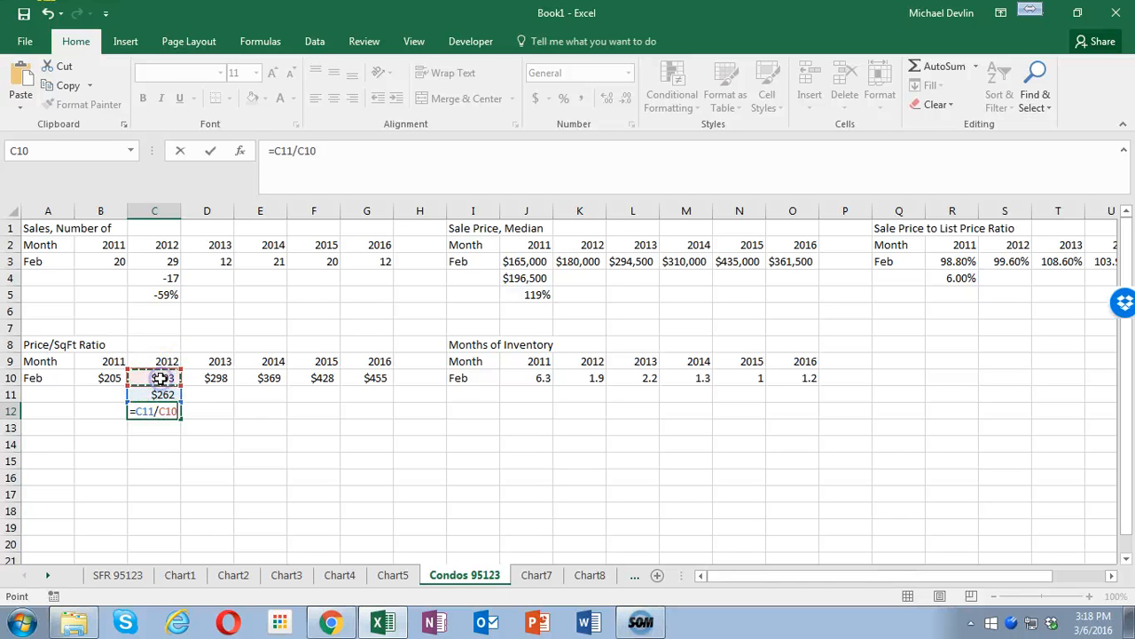
pyautogui.press('Return')
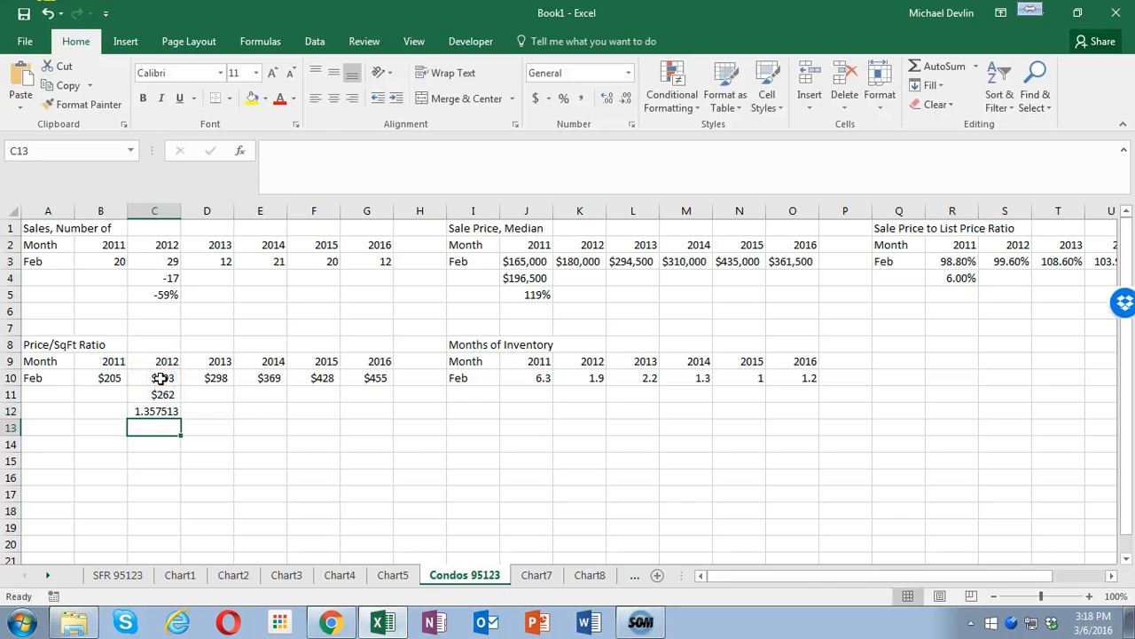
pyautogui.click(10, 410)
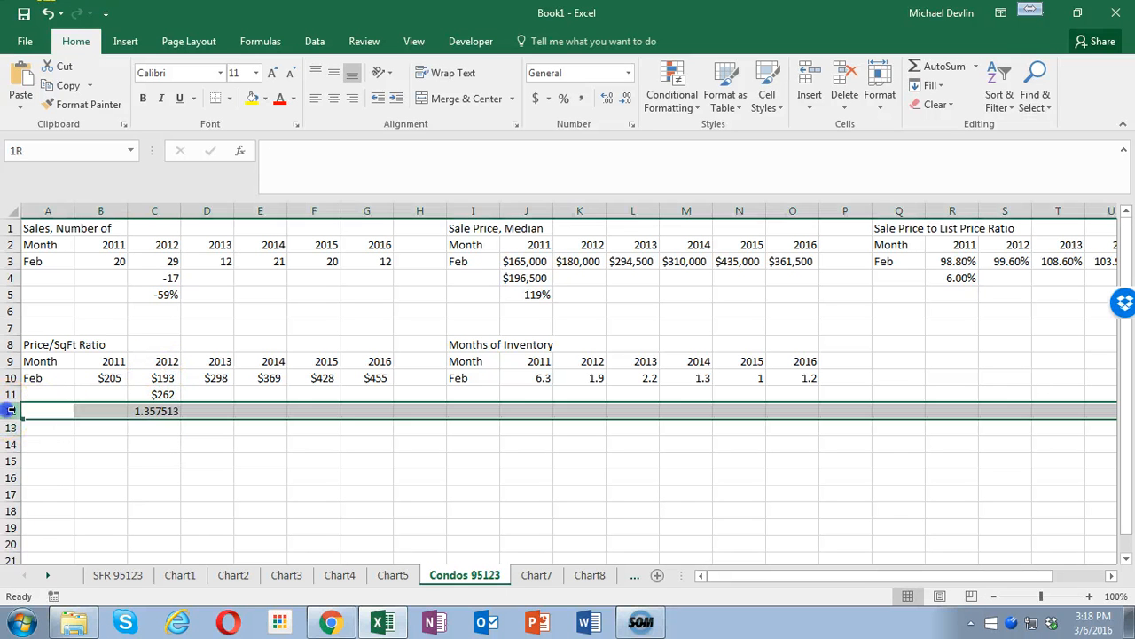
pyautogui.click(563, 98)
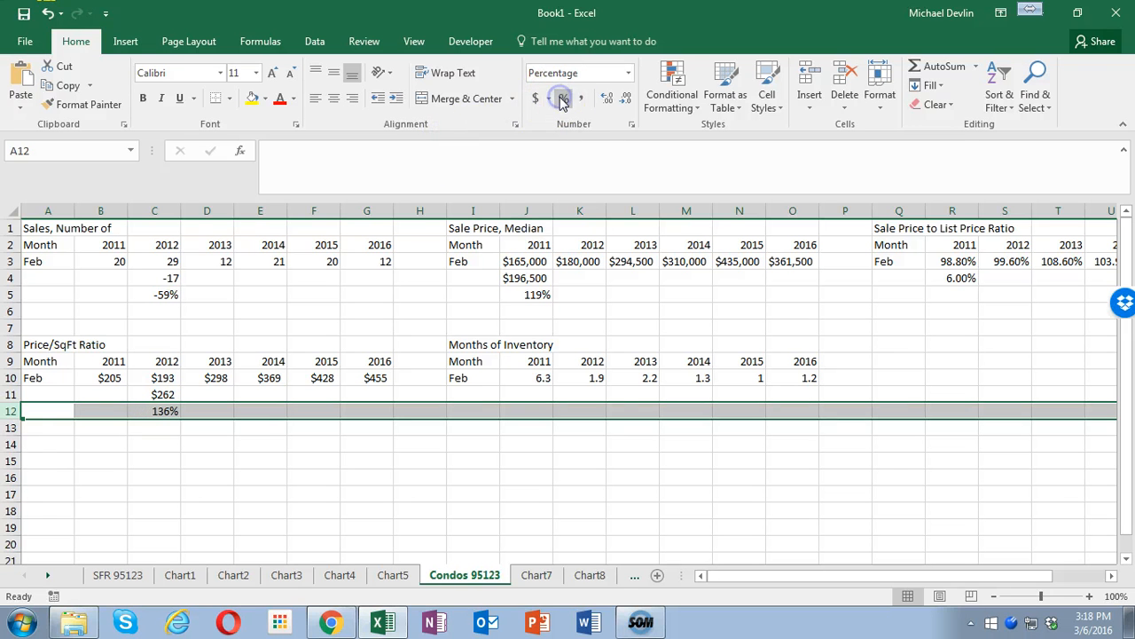
# - Calculate the change in condo months of inventory from 2011 to 2016 in J11 with =O10-J10
pyautogui.click(530, 392)
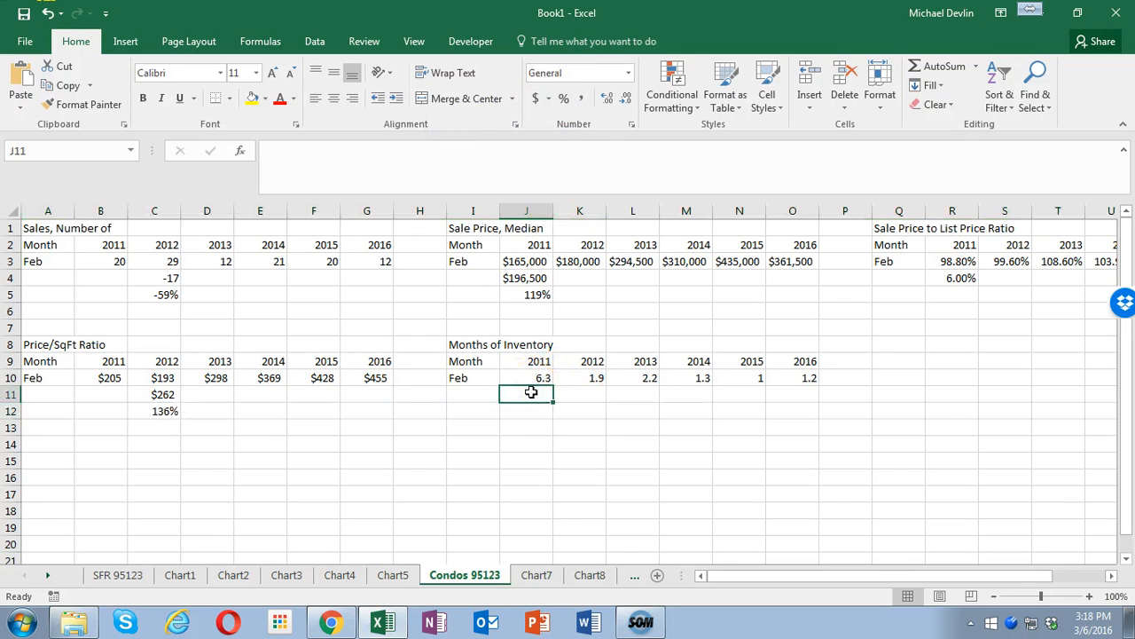
pyautogui.write('=')
pyautogui.click(794, 377)
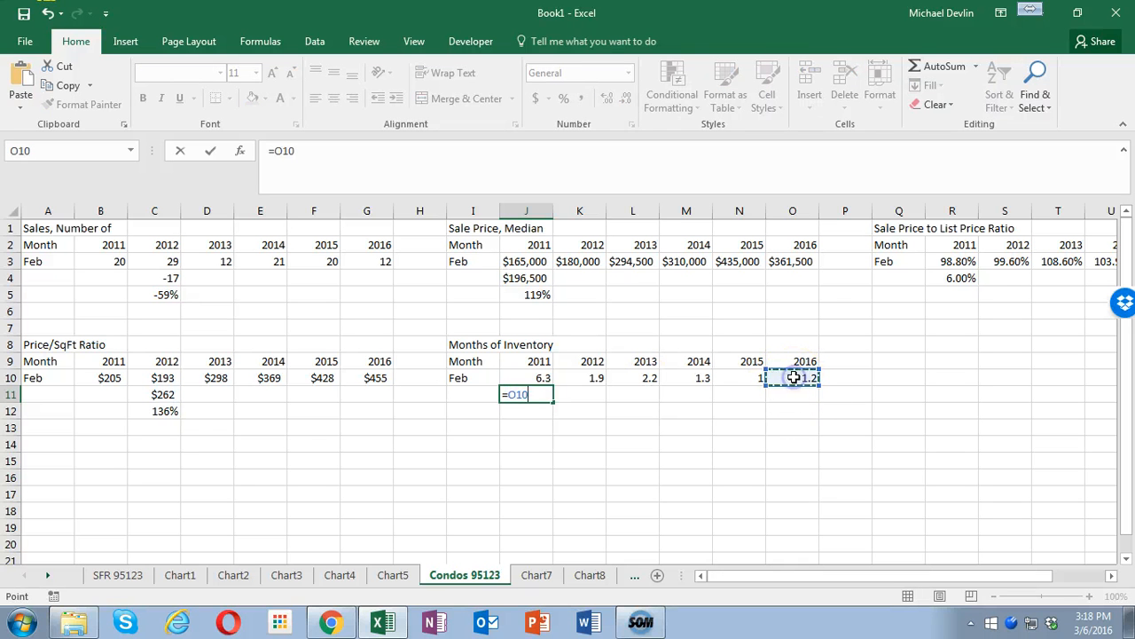
pyautogui.write('-')
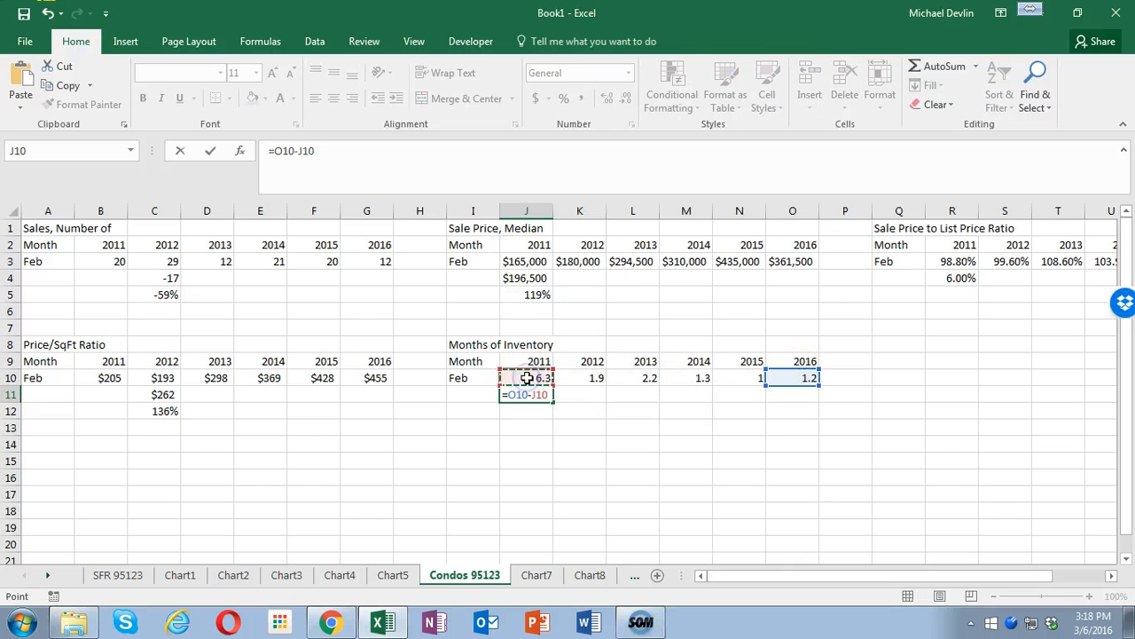
pyautogui.press('Return')
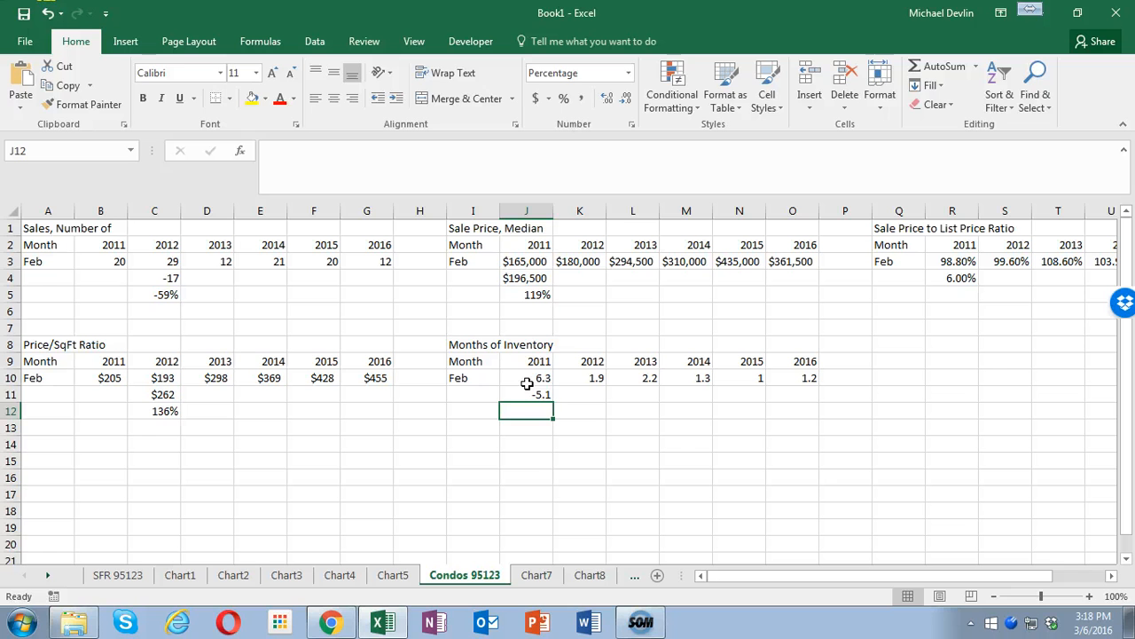
# - Calculate the percentage change in condo months of inventory in J12 with =J11/J10
pyautogui.write('=')
pyautogui.click(526, 395)
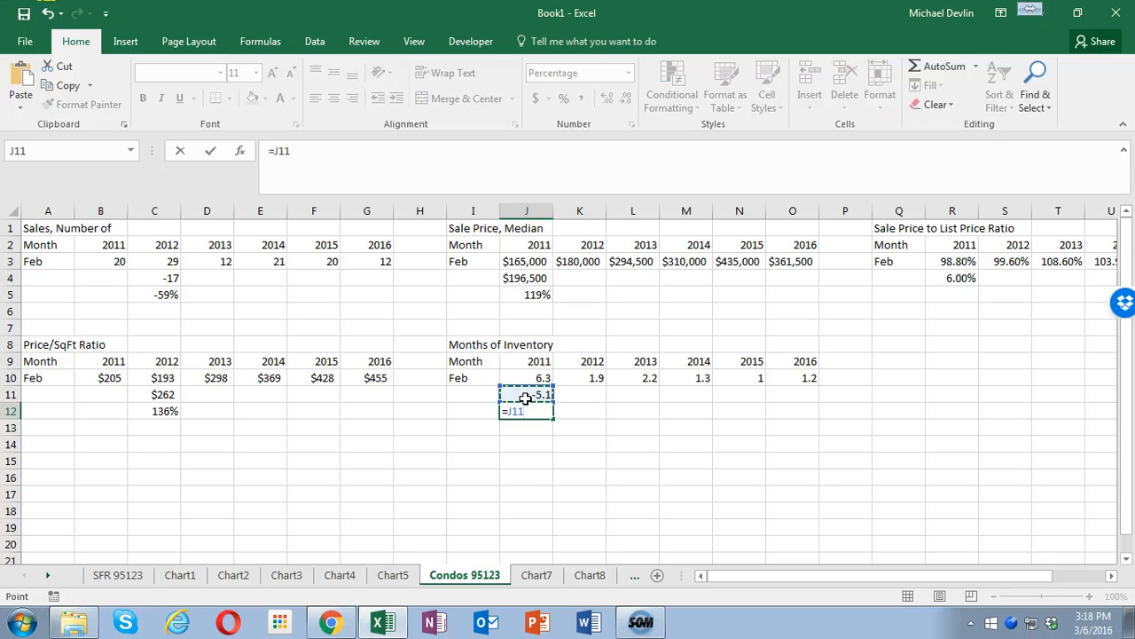
pyautogui.write('/')
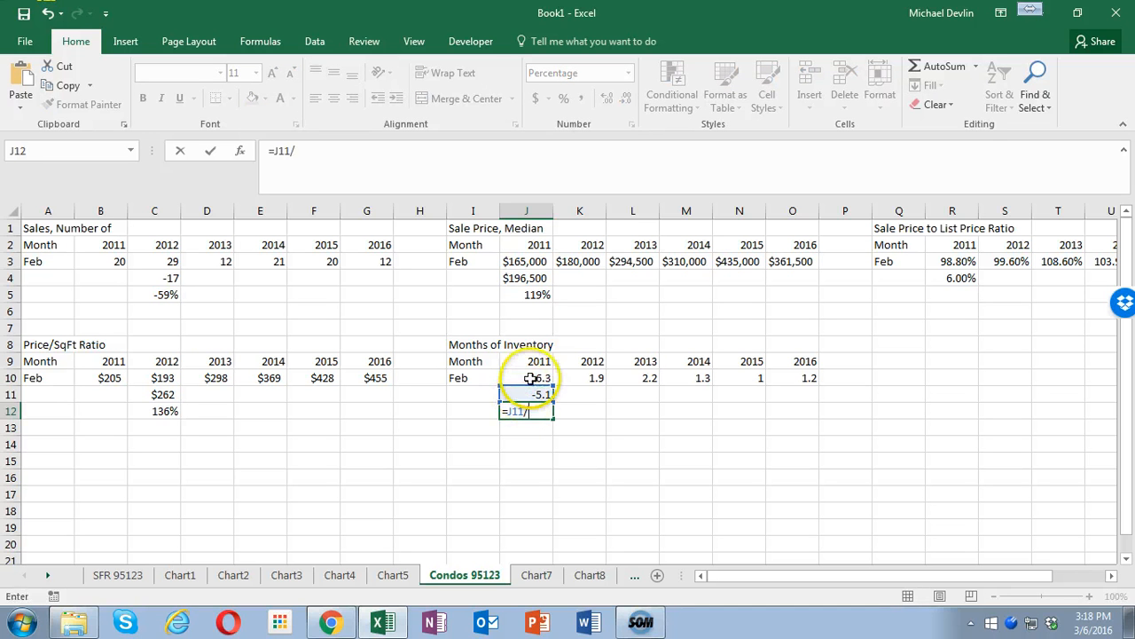
pyautogui.click(528, 378)
pyautogui.press('Return')
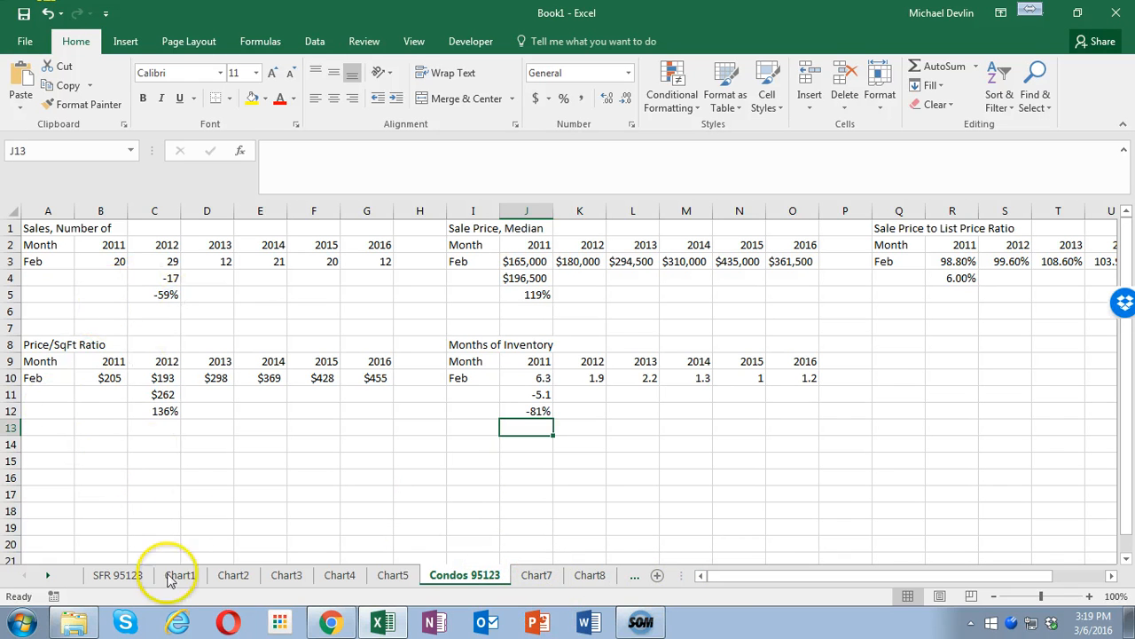
# - Return to the SFR 95123 sheet, and create a new blank presentation in a maximized PowerPoint window
pyautogui.click(115, 574)
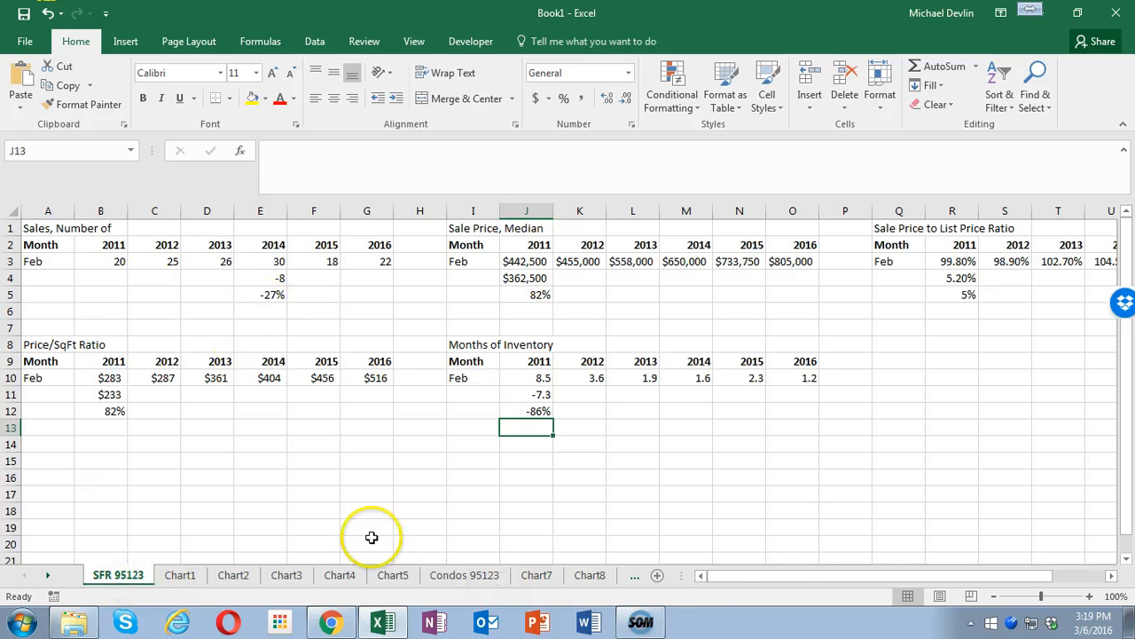
pyautogui.click(537, 625)
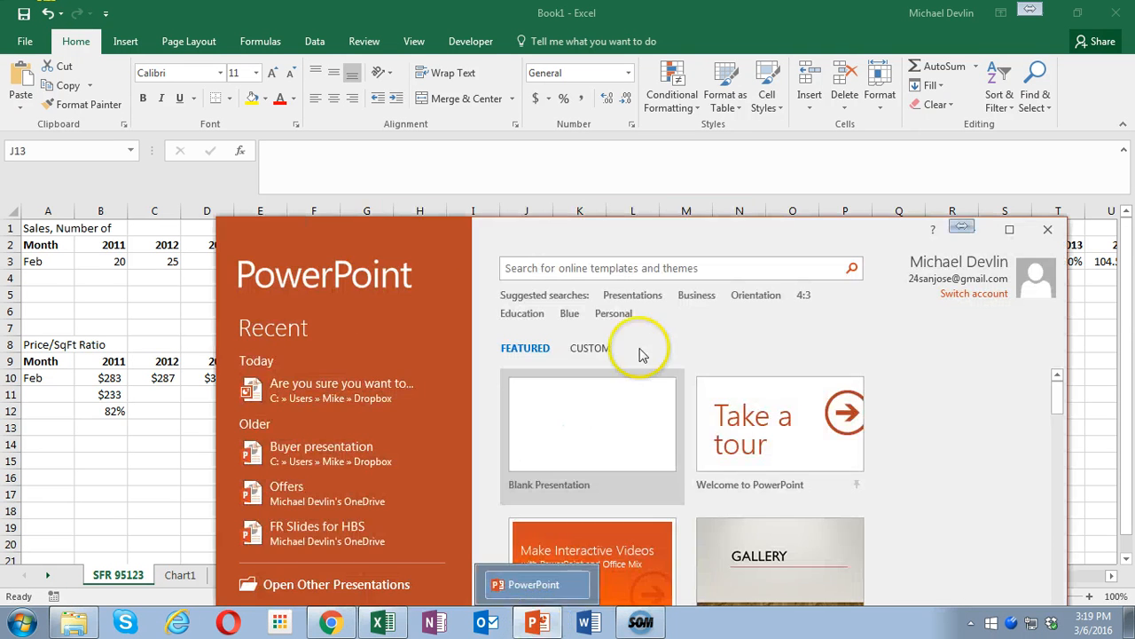
pyautogui.click(1009, 229)
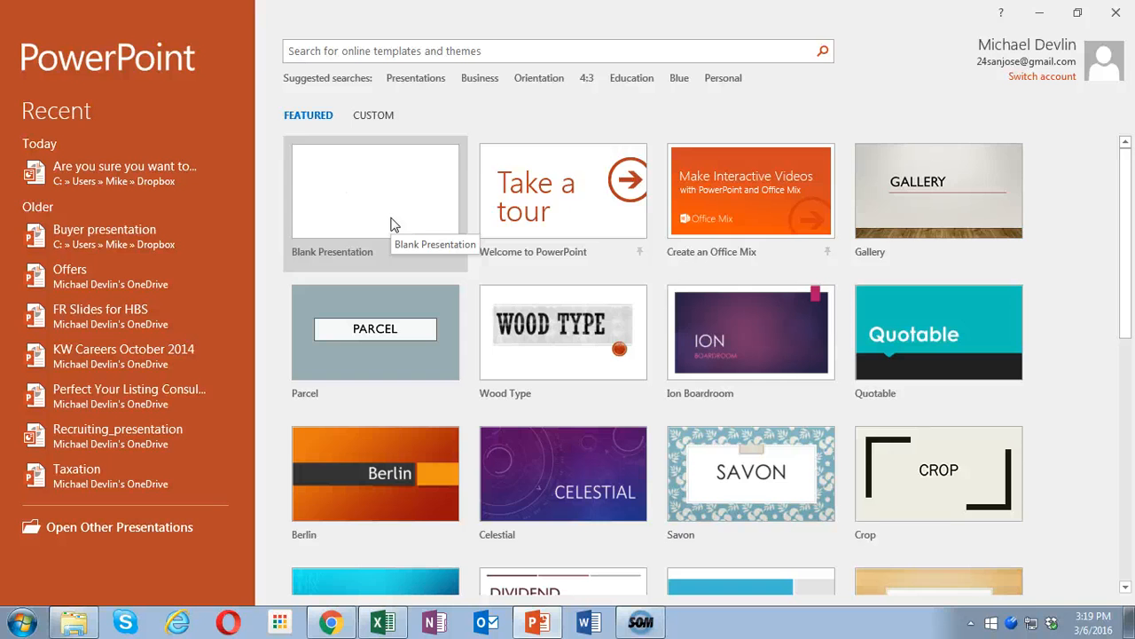
pyautogui.click(394, 225)
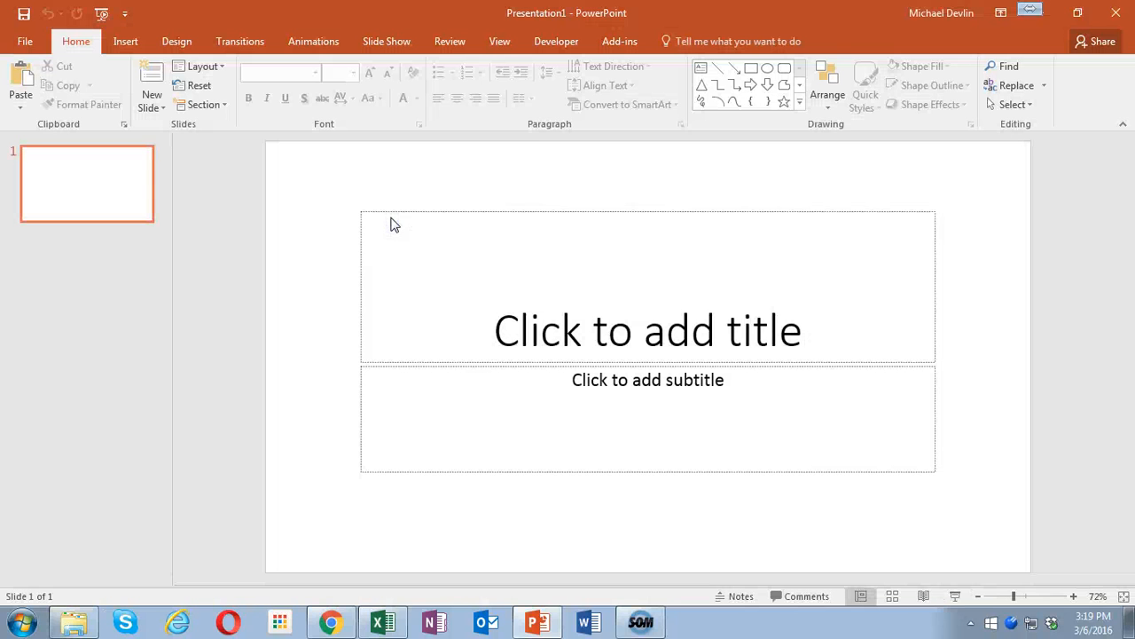
pyautogui.click(286, 241)
# - Show the design themes available for the new presentation
pyautogui.click(169, 44)
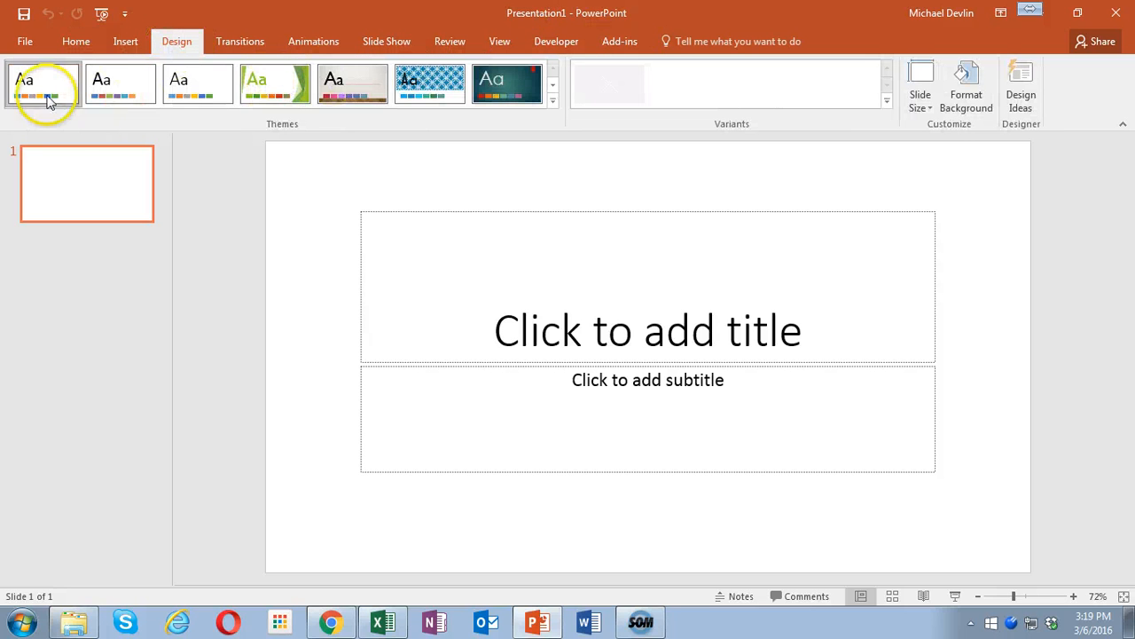